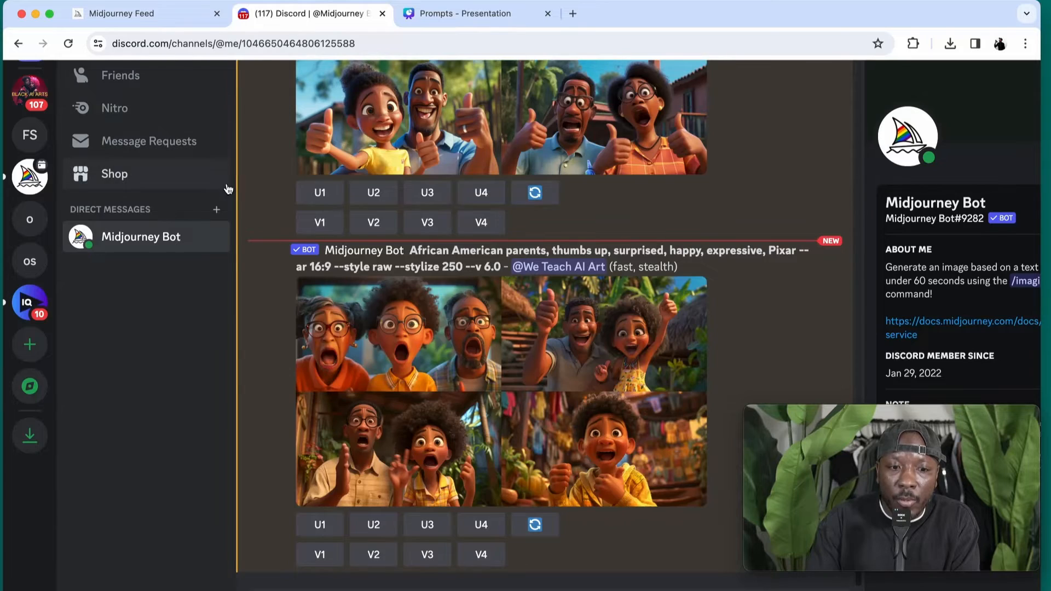
Look through the Midjourney Bot image history and the images posted in the Midjourney server's newbies-10 channel
scroll(305, 230, "up", 15)
scroll(302, 238, "up", 15)
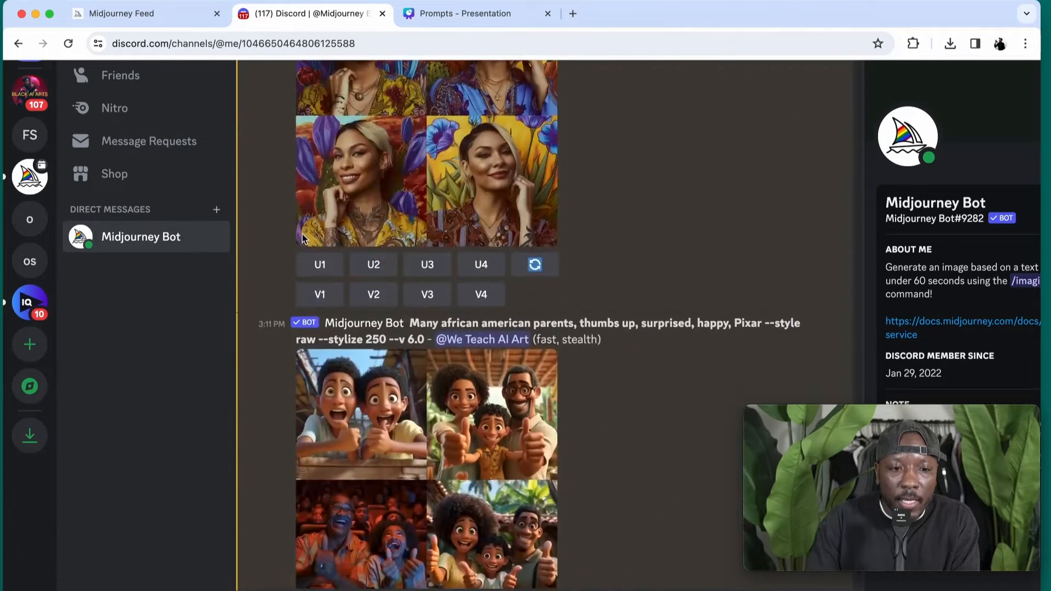
left_click(40, 186)
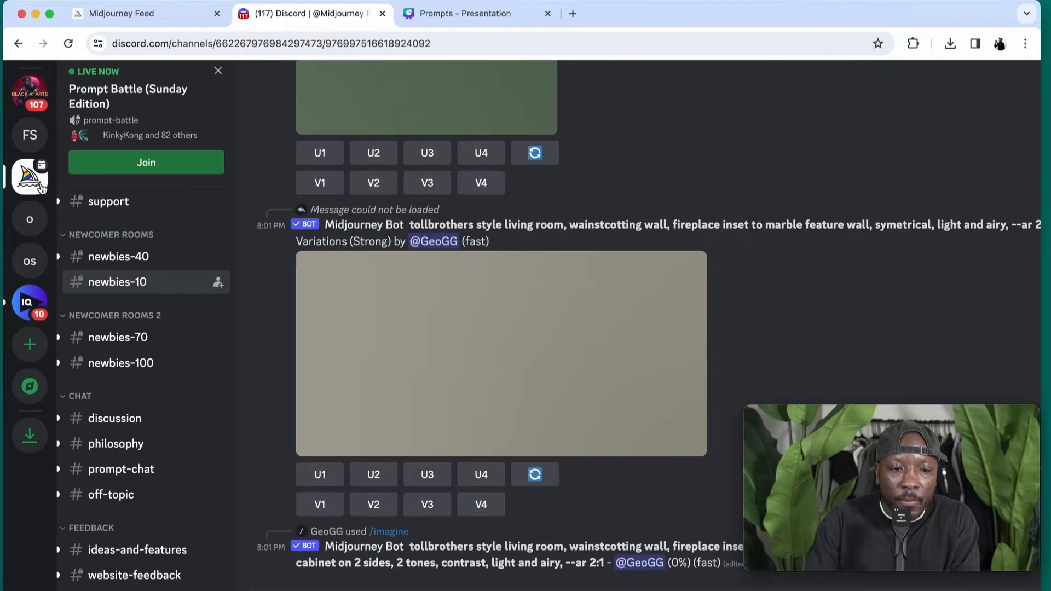
scroll(344, 244, "down", 6)
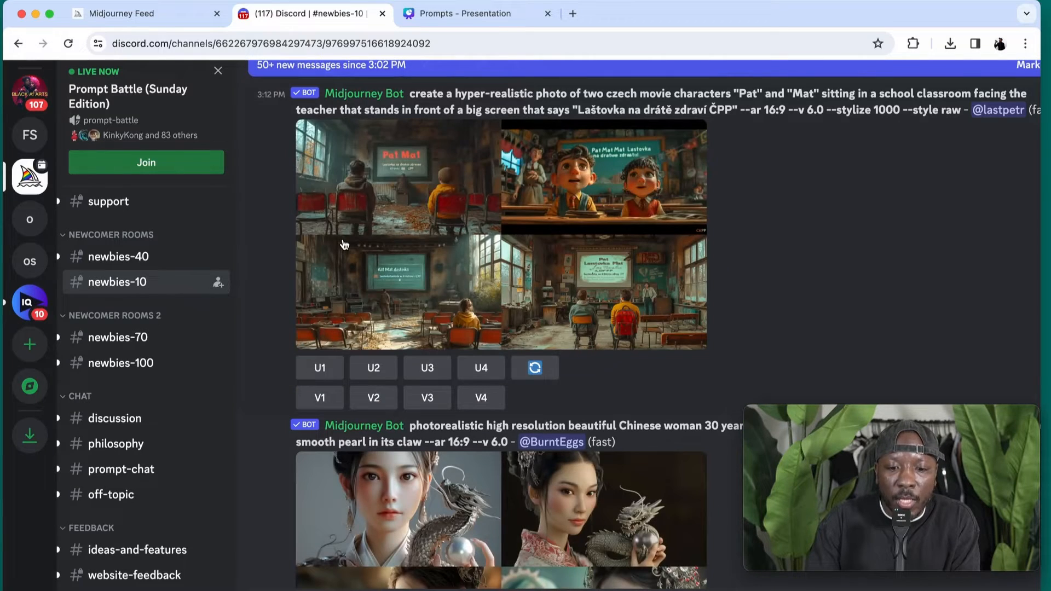
scroll(345, 245, "down", 8)
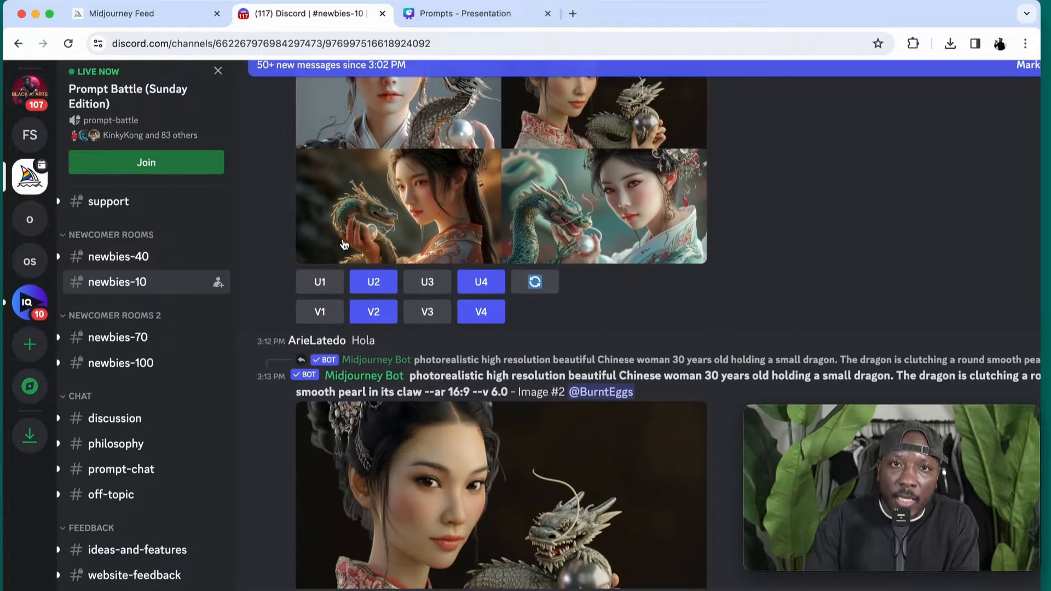
scroll(344, 245, "down", 1)
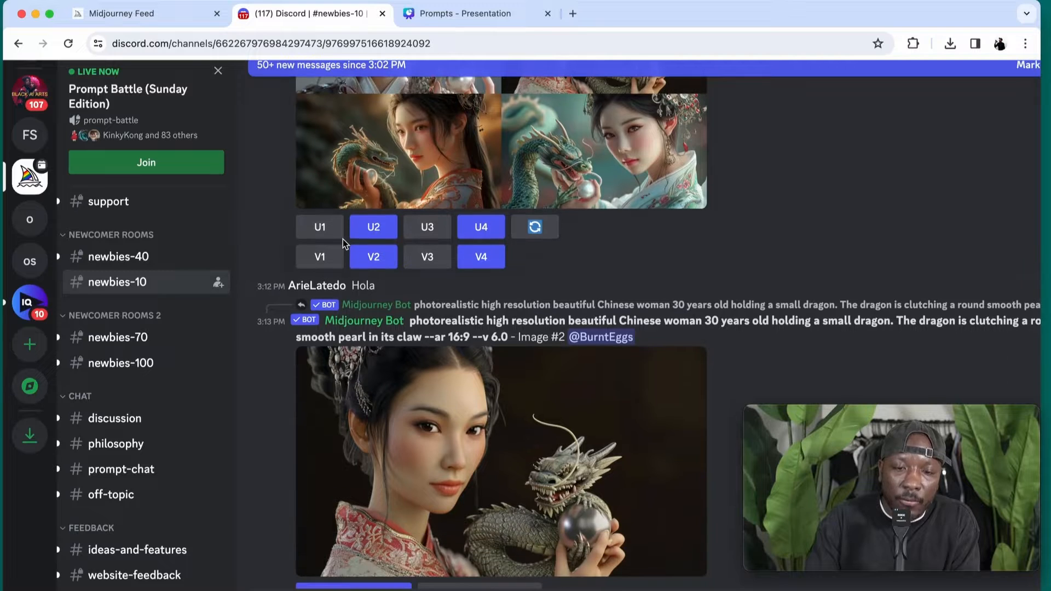
Switch to the Canva Prompts presentation and copy the full African American parents prompt text from the first slide
left_click(498, 14)
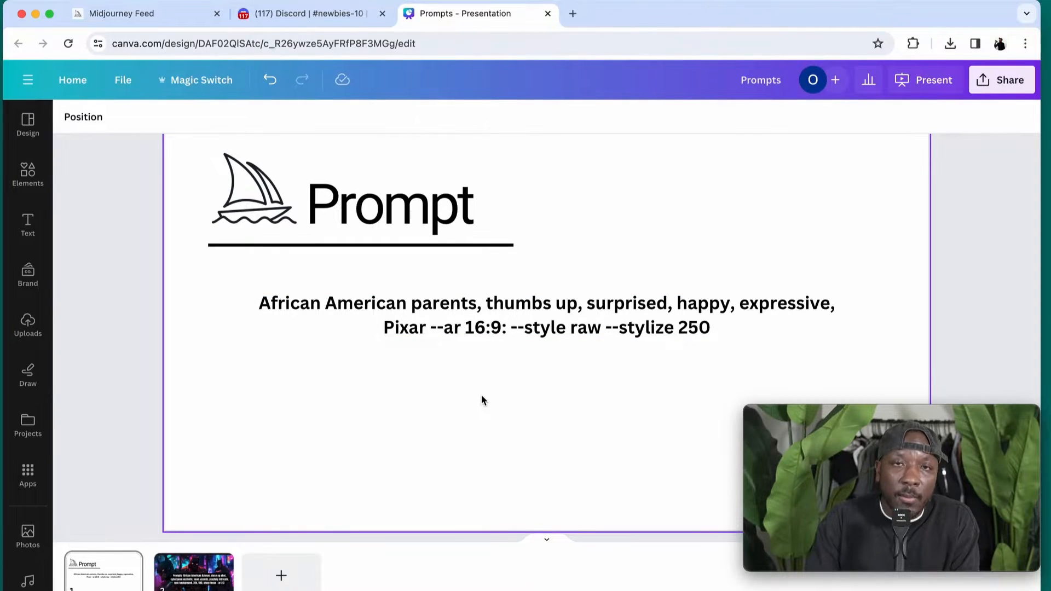
triple_click(525, 323)
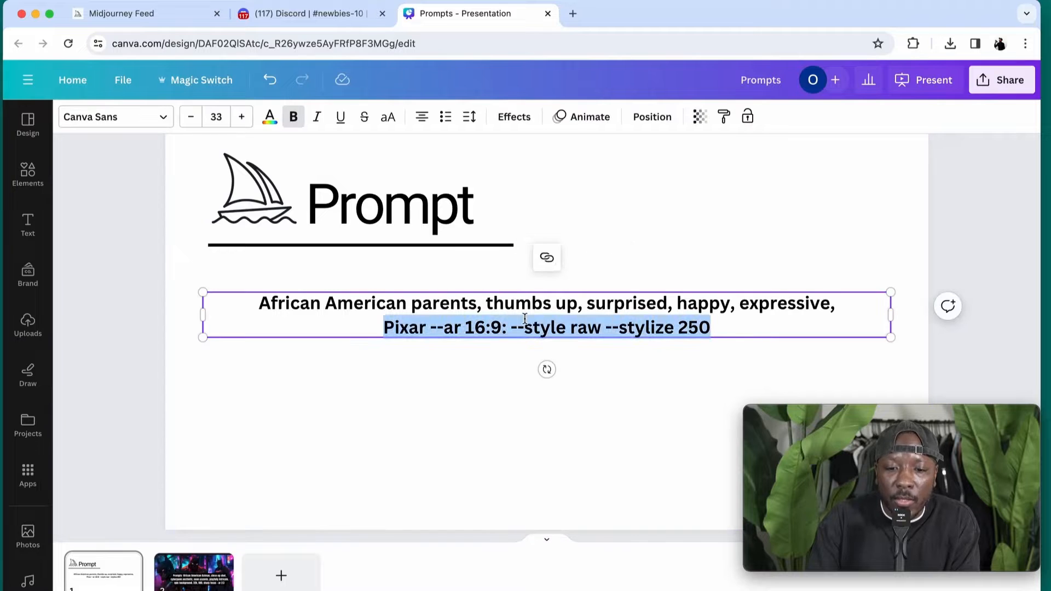
left_click(529, 305)
key("super+a")
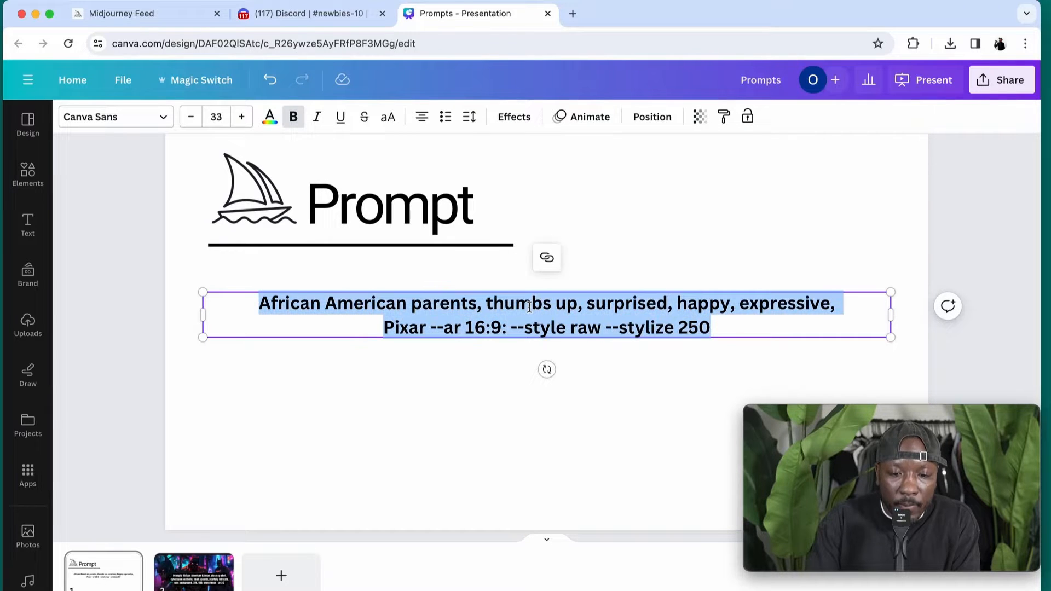
left_click(468, 362)
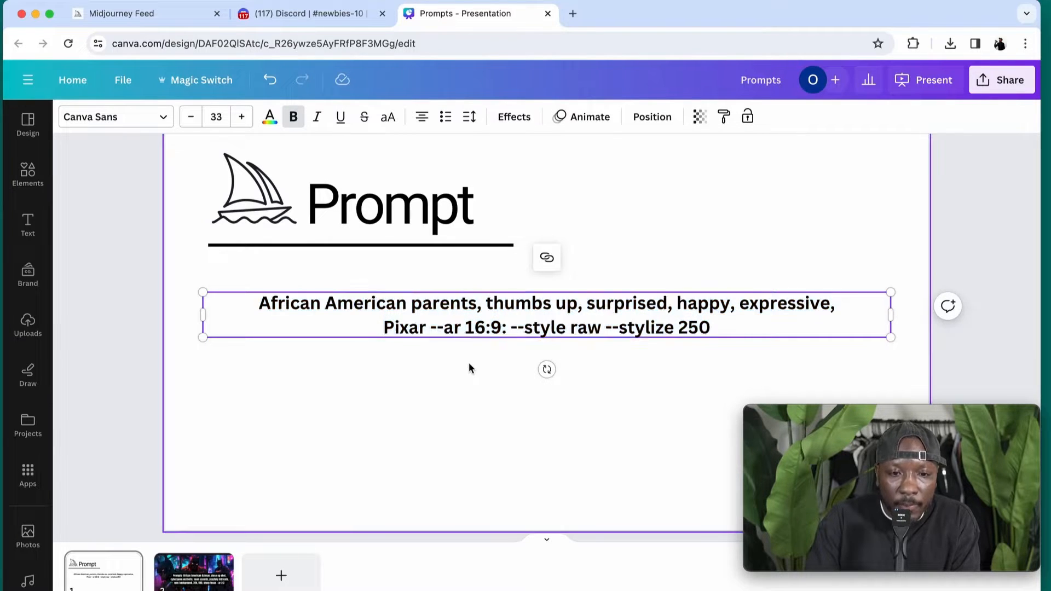
Return to the newbies-10 channel in Discord and view the list of available slash commands
left_click(340, 16)
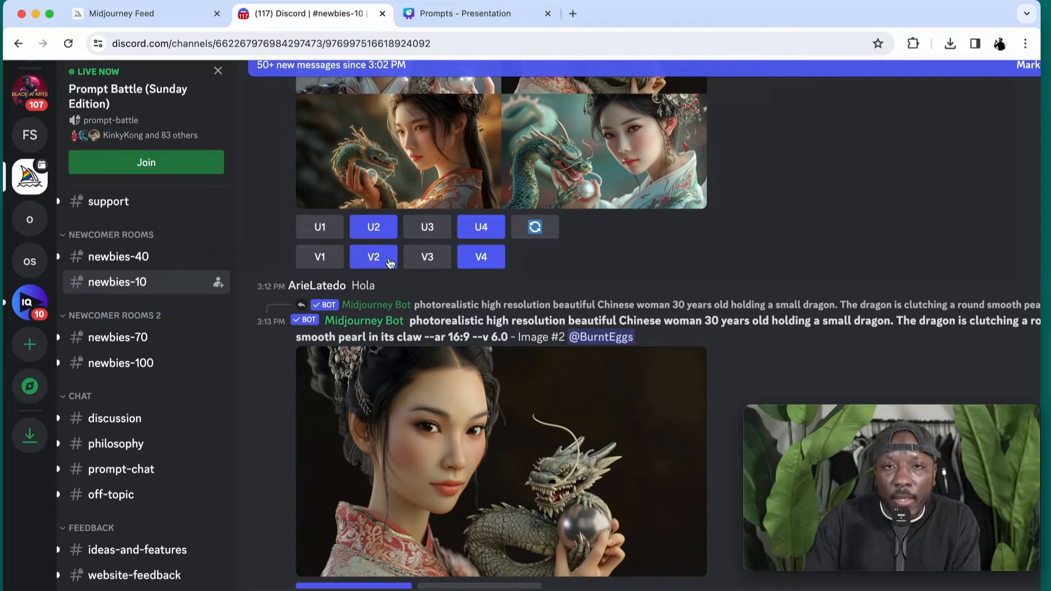
scroll(397, 288, "down", 3)
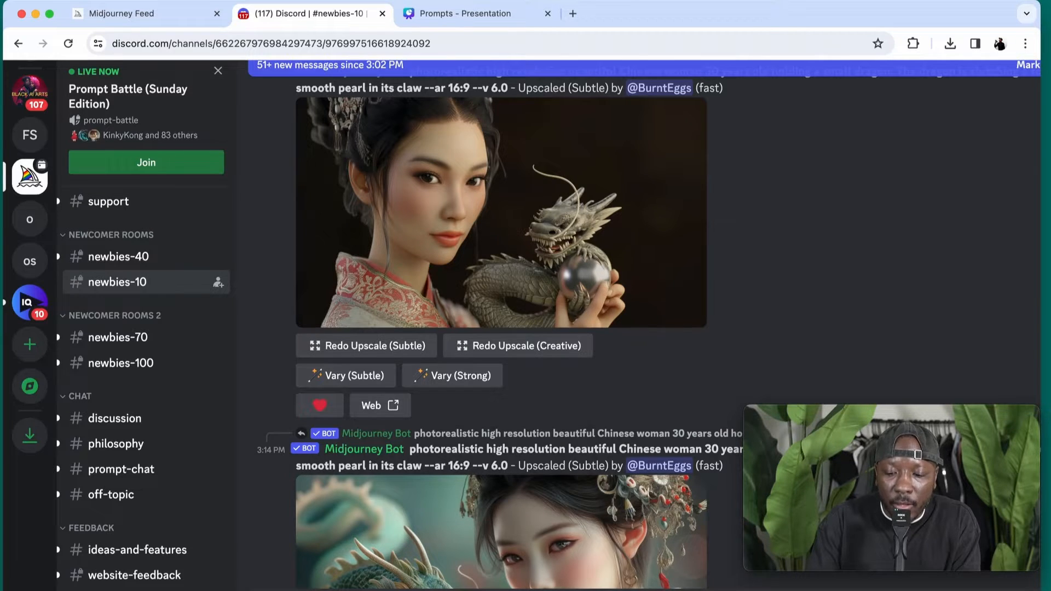
type("/")
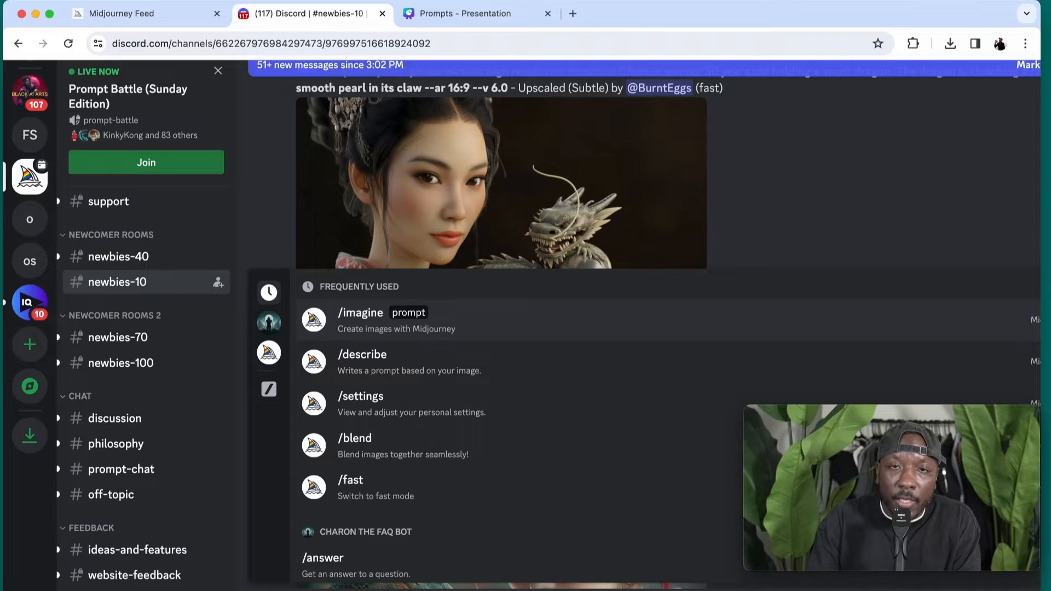
left_click(793, 220)
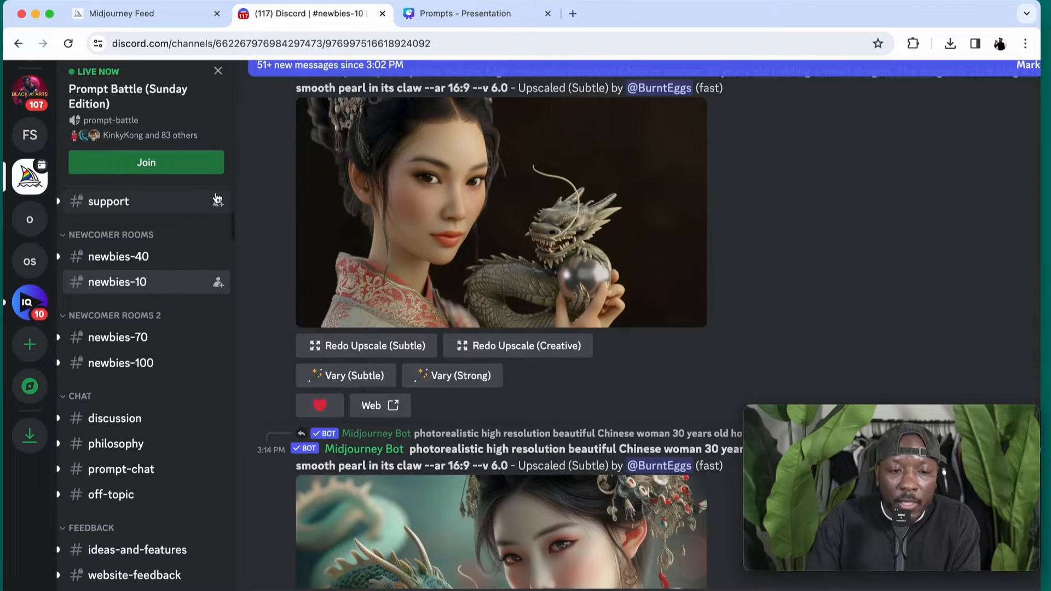
scroll(30, 211, "up", 2)
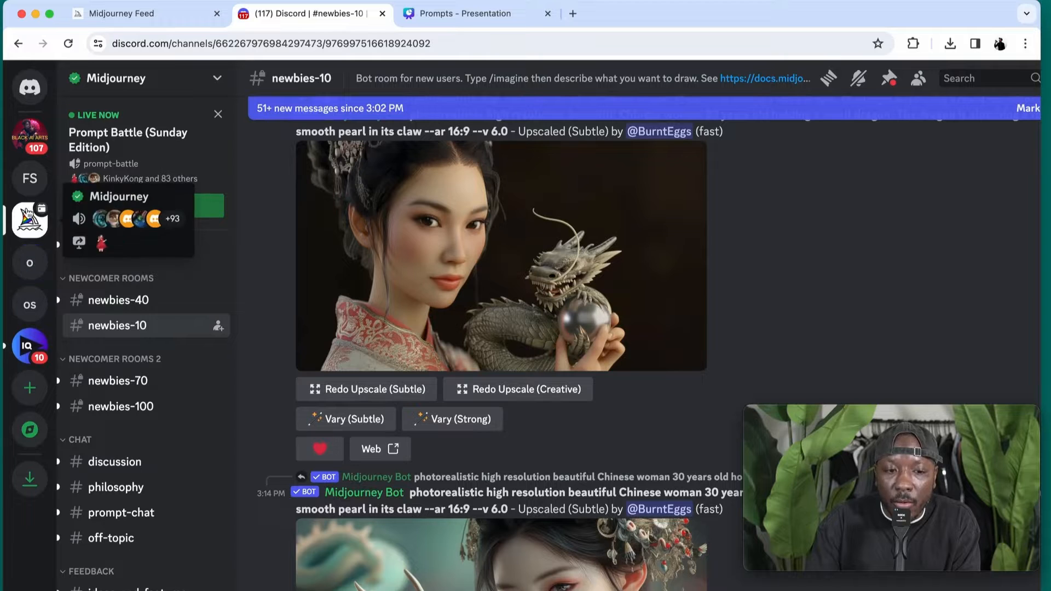
Open the direct messages with Midjourney Bot and go to the latest generated images
left_click(29, 89)
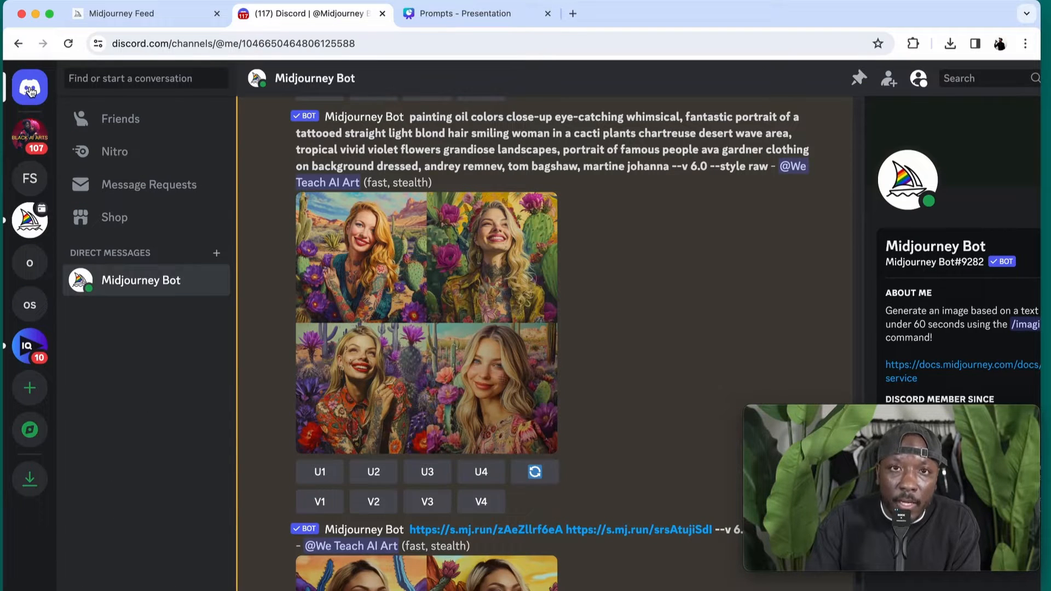
scroll(397, 338, "down", 5)
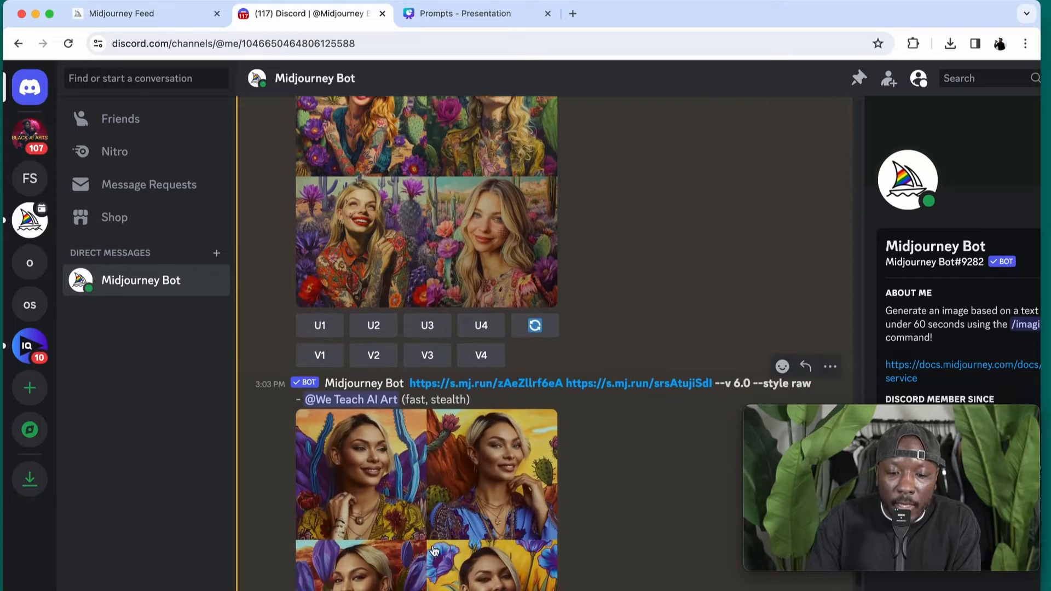
scroll(438, 566, "down", 10)
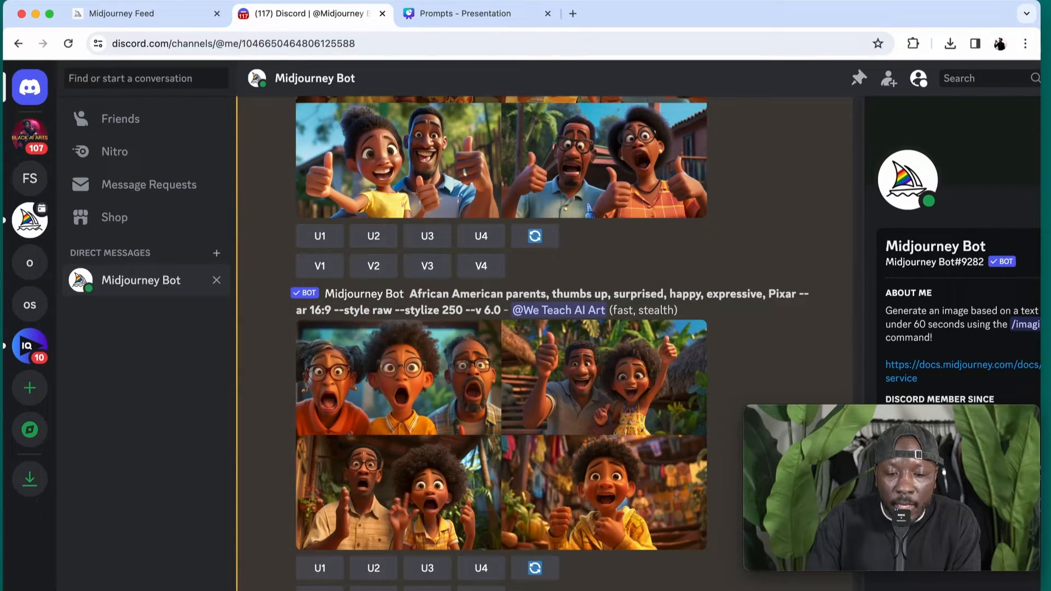
scroll(526, 328, "down", 2)
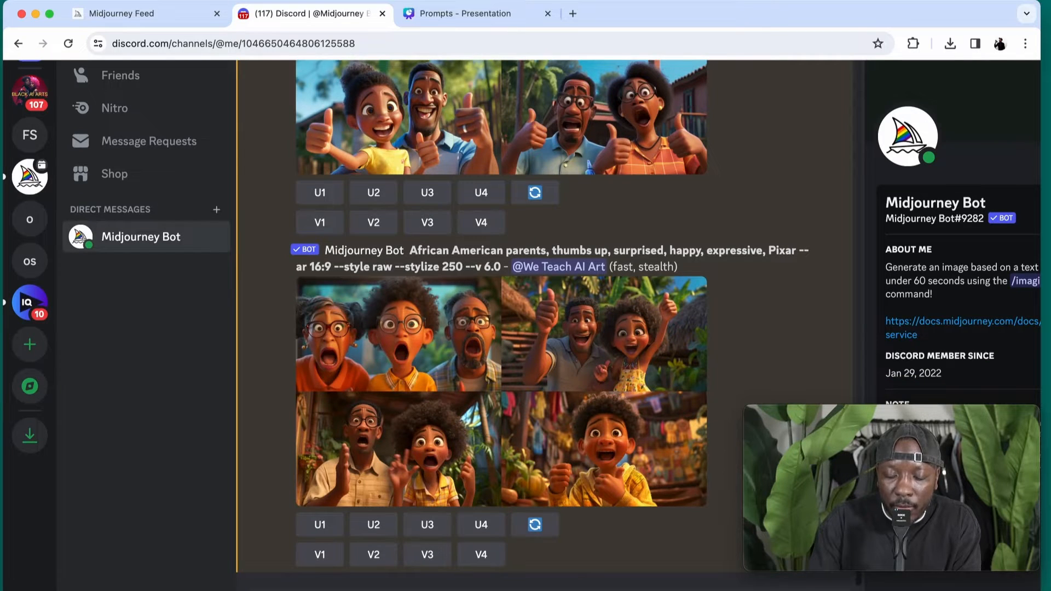
Try to generate images with /imagine using the copied prompt containing "--ar 16:9: --style raw --stylize 250"
type("/")
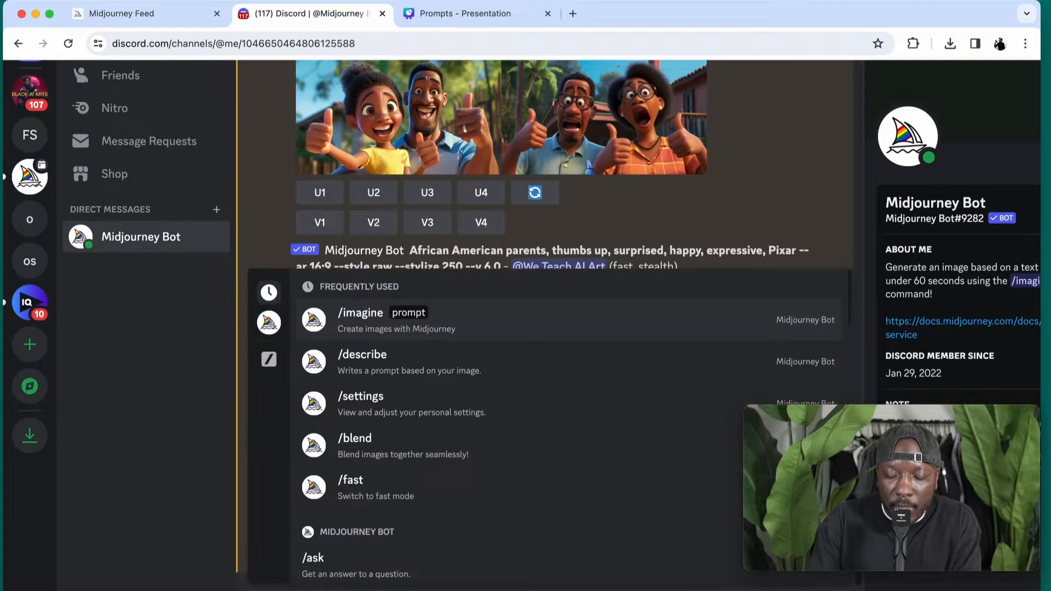
key("Return")
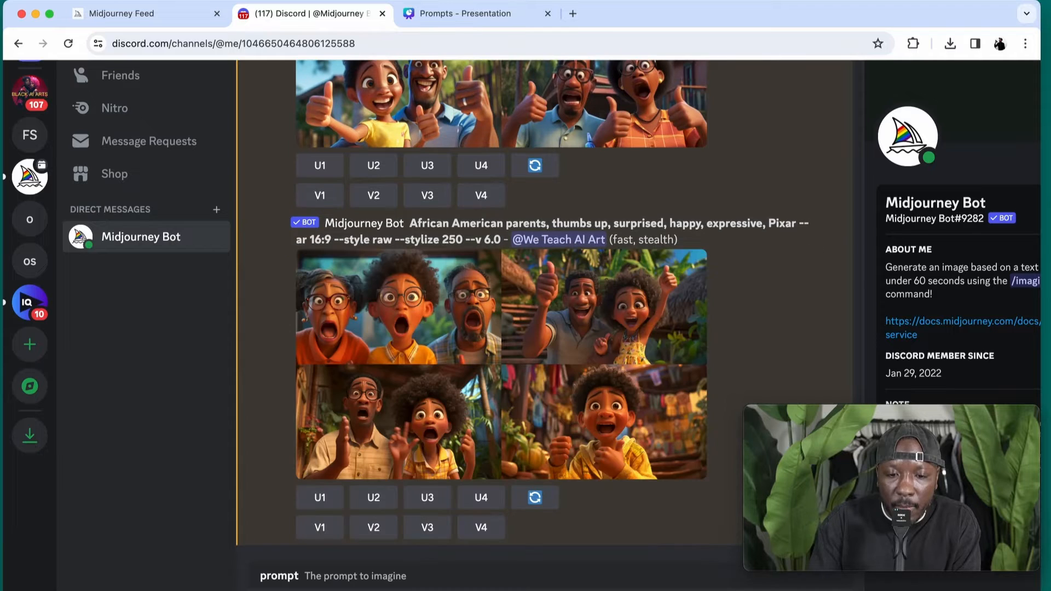
key("ctrl+v")
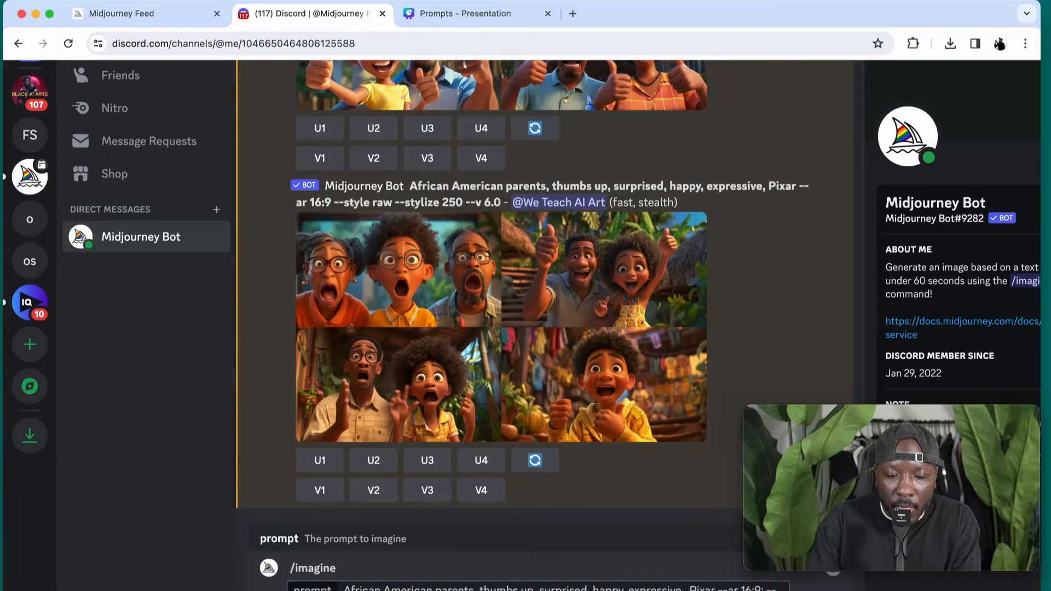
key("Return")
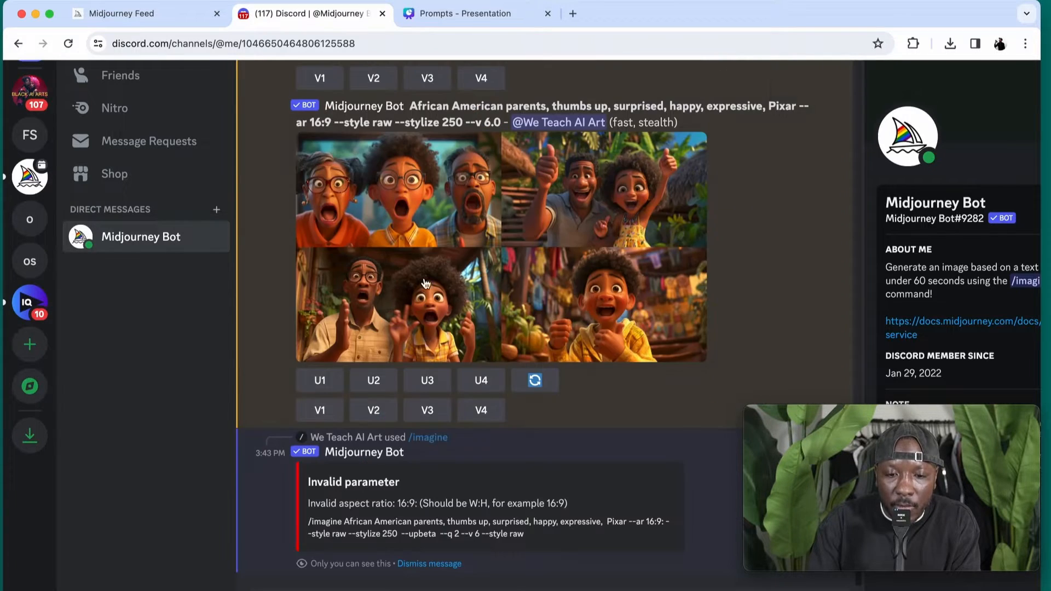
Submit the copied prompt with /imagine again, removing the extra colon so the aspect ratio reads --ar 16:9
scroll(462, 290, "up", 6)
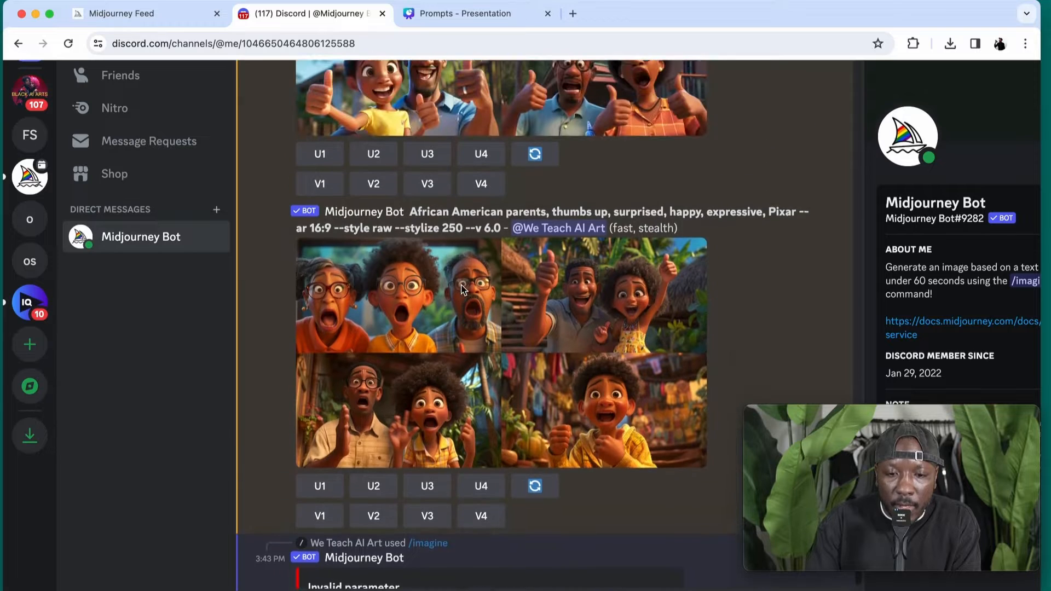
scroll(461, 290, "up", 15)
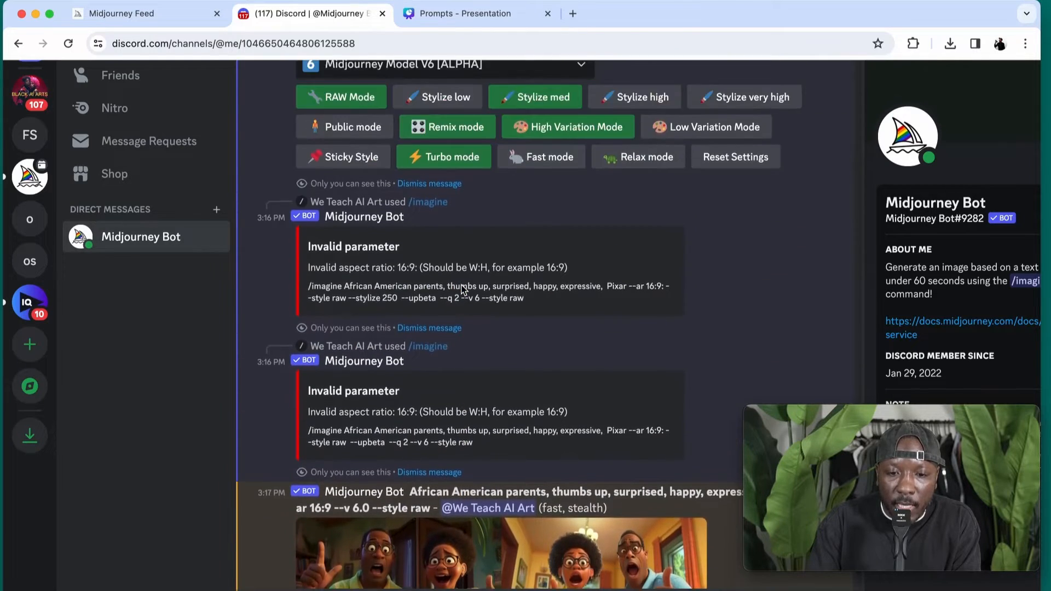
scroll(462, 290, "up", 10)
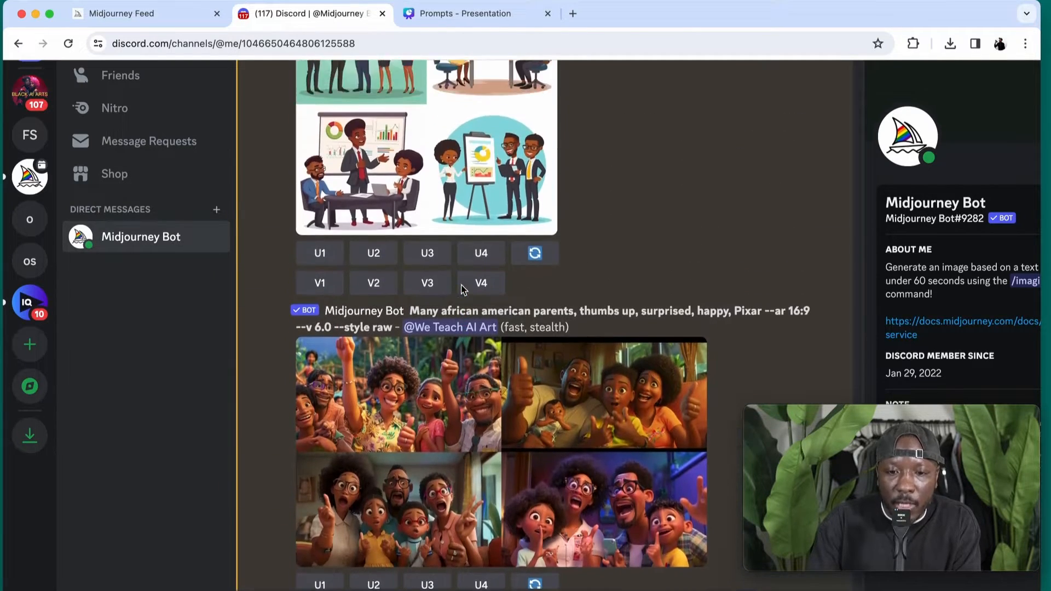
scroll(461, 290, "down", 5)
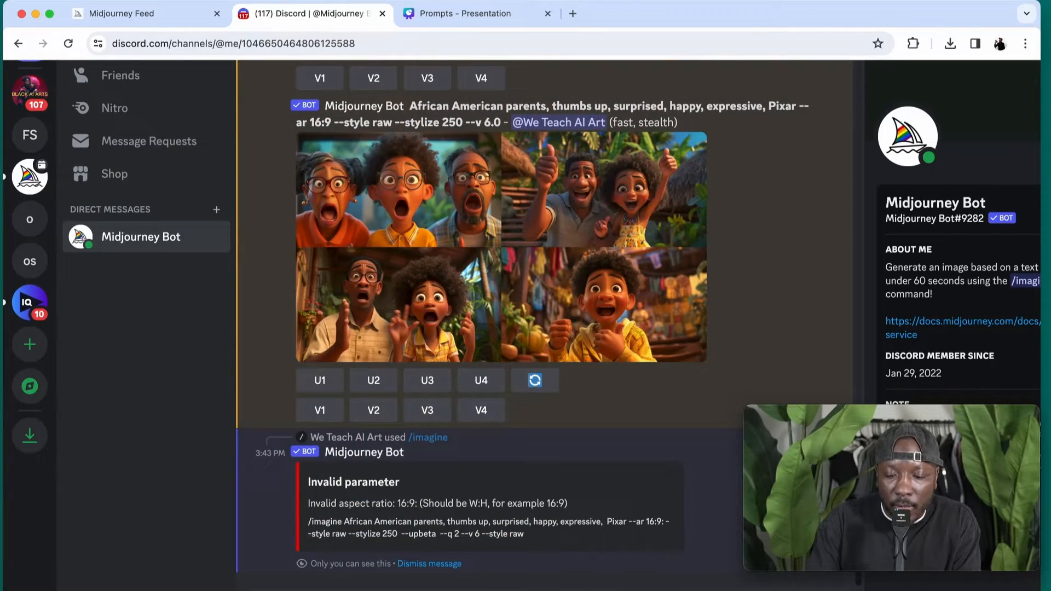
type("/")
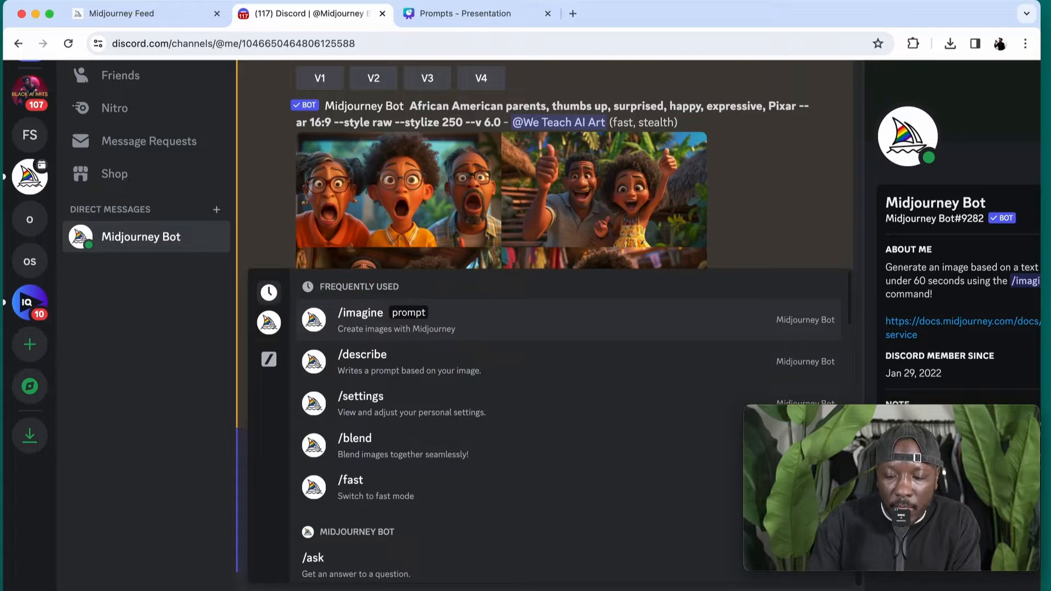
key("Return")
key("super+v")
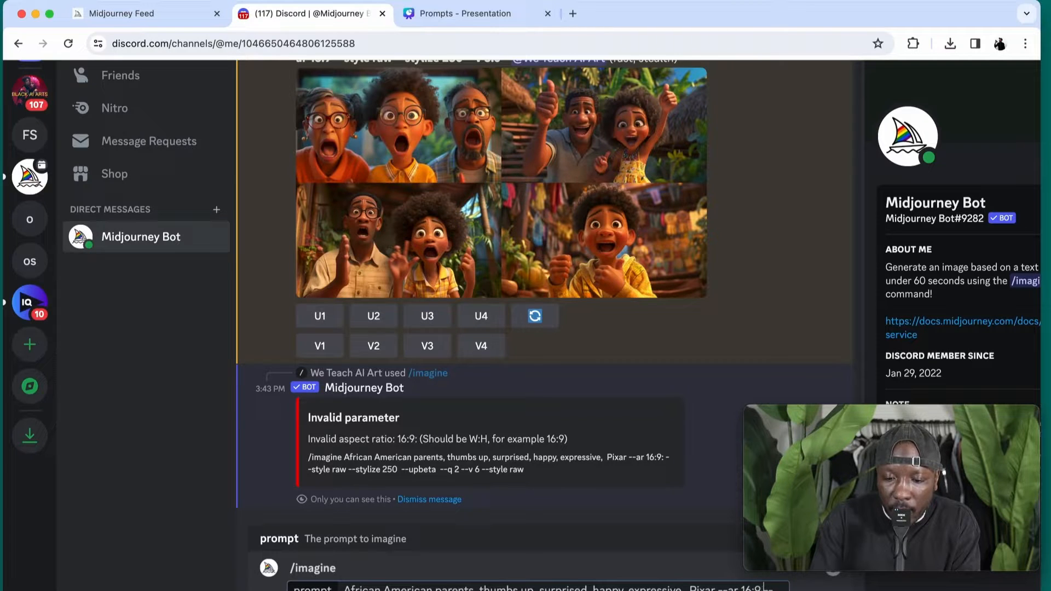
key("Return")
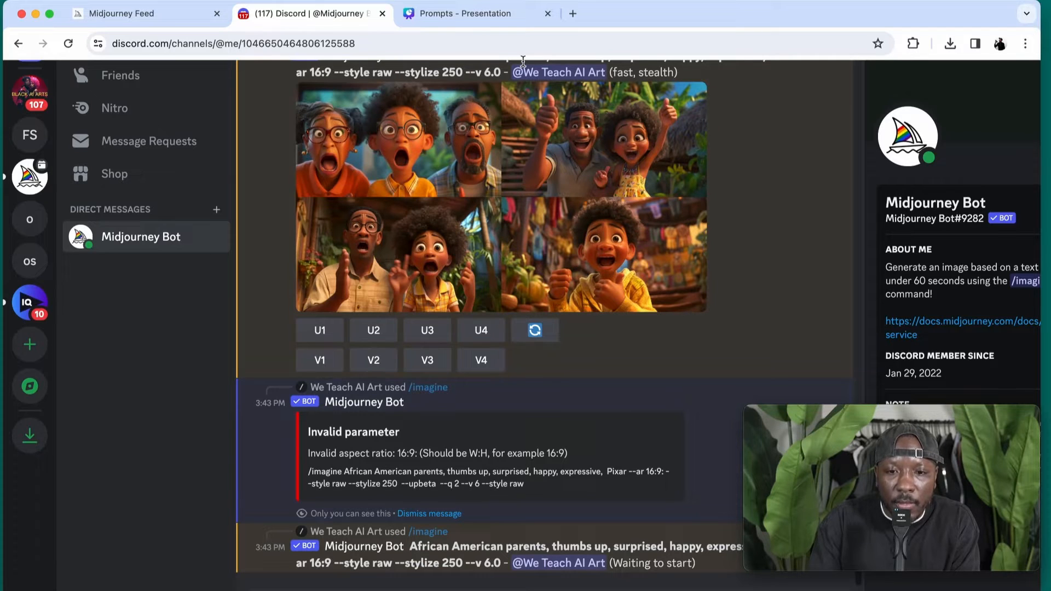
In the Canva presentation, delete the stray colon after "--ar 16:9" in the prompt text
left_click(465, 13)
left_click(504, 328)
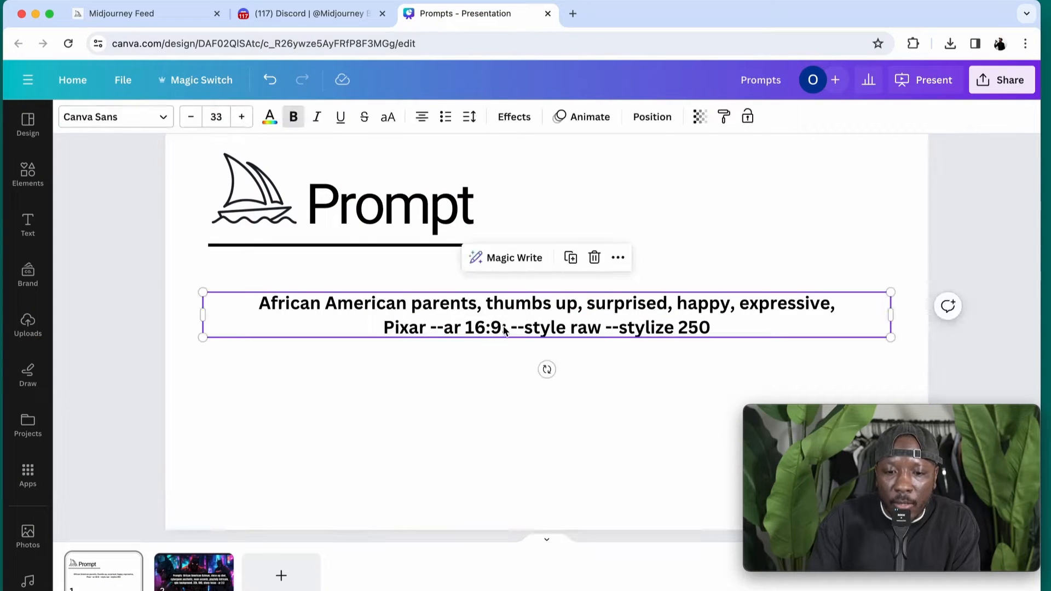
left_click(506, 327)
key("BackSpace")
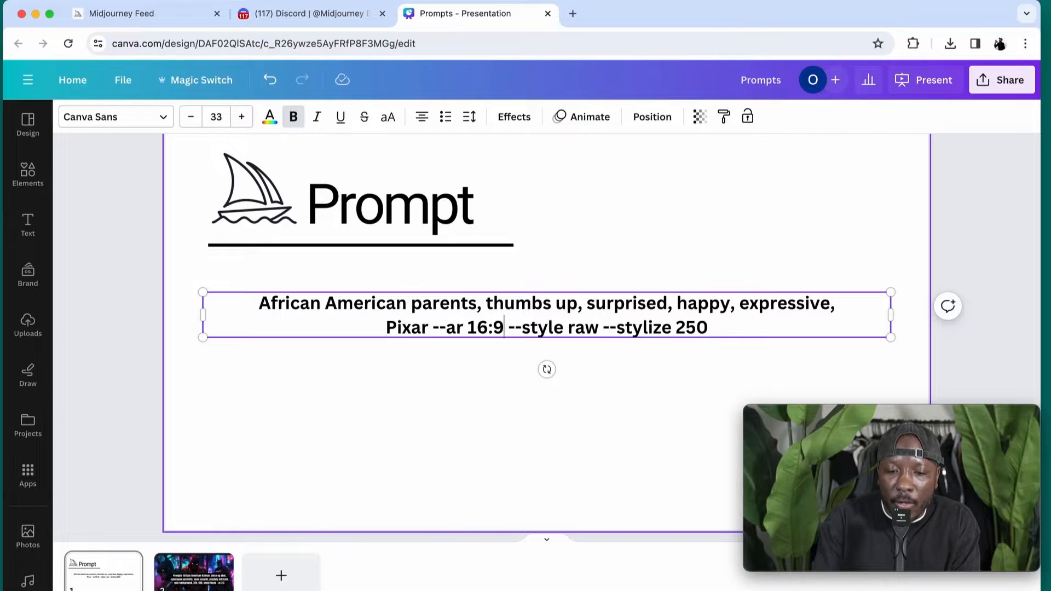
left_click(610, 232)
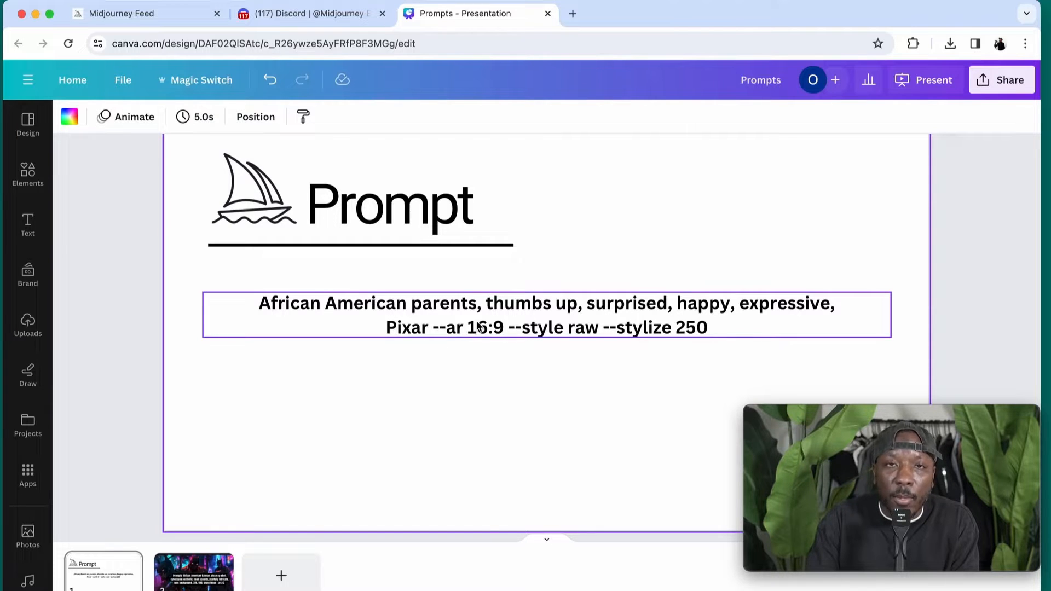
Replace "parents" with "father and daughter" in the slide's prompt text
left_click(445, 302)
left_click(445, 304)
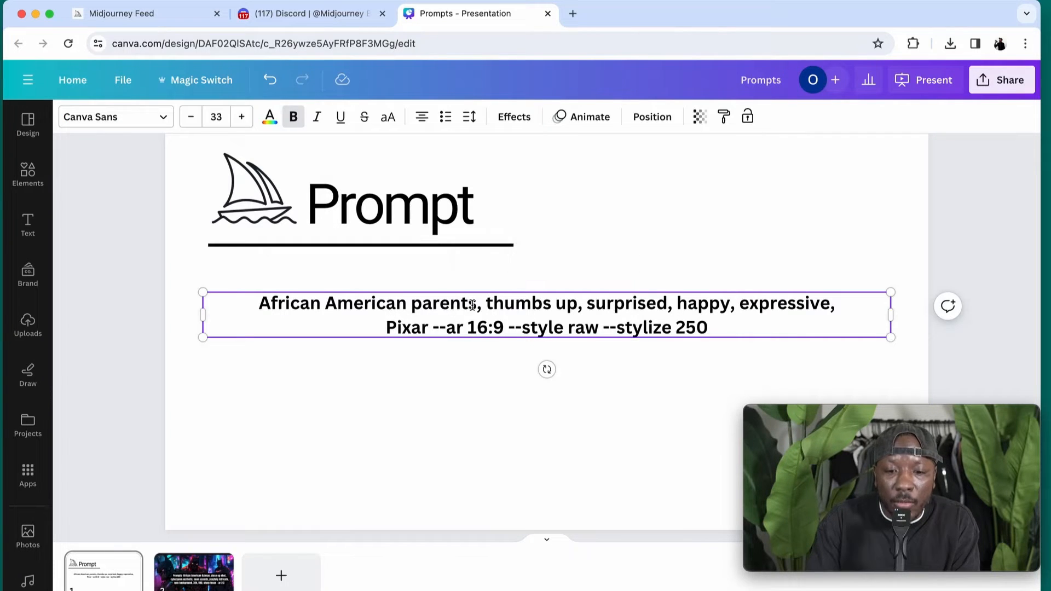
left_click_drag(477, 304, 412, 305)
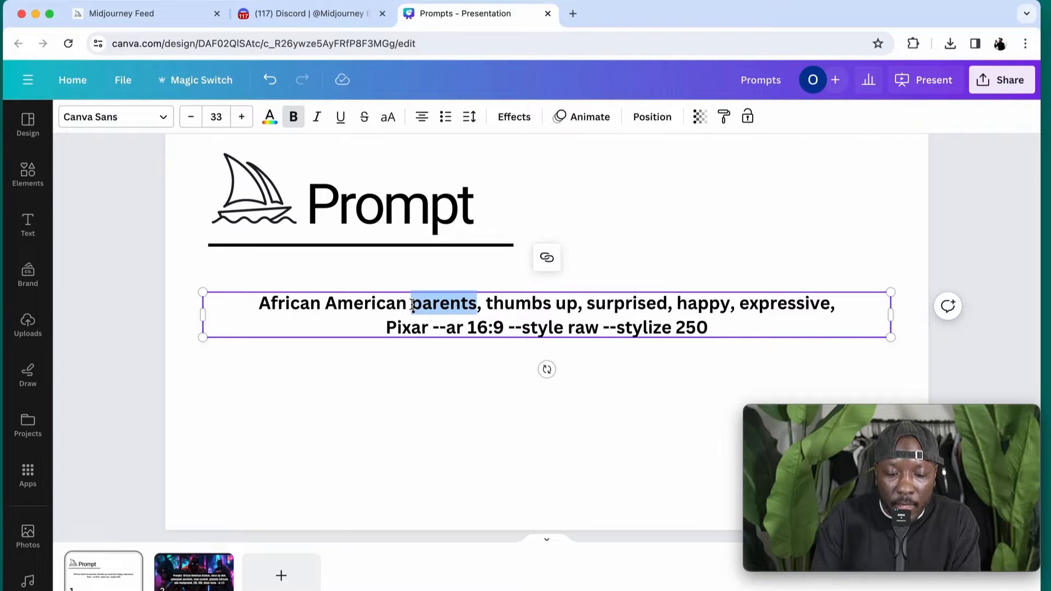
type("father and ")
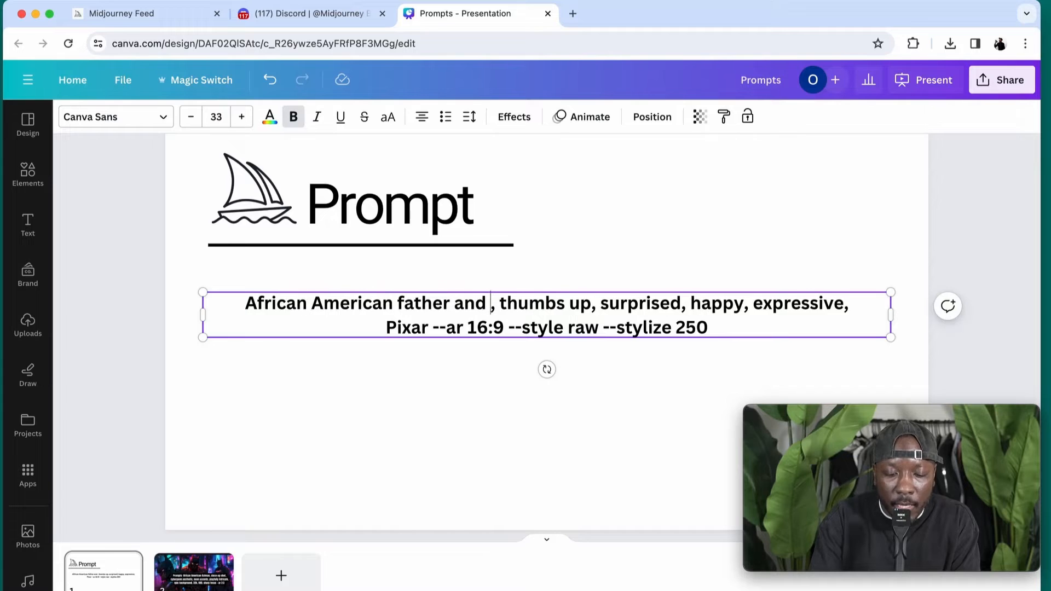
type("dauther")
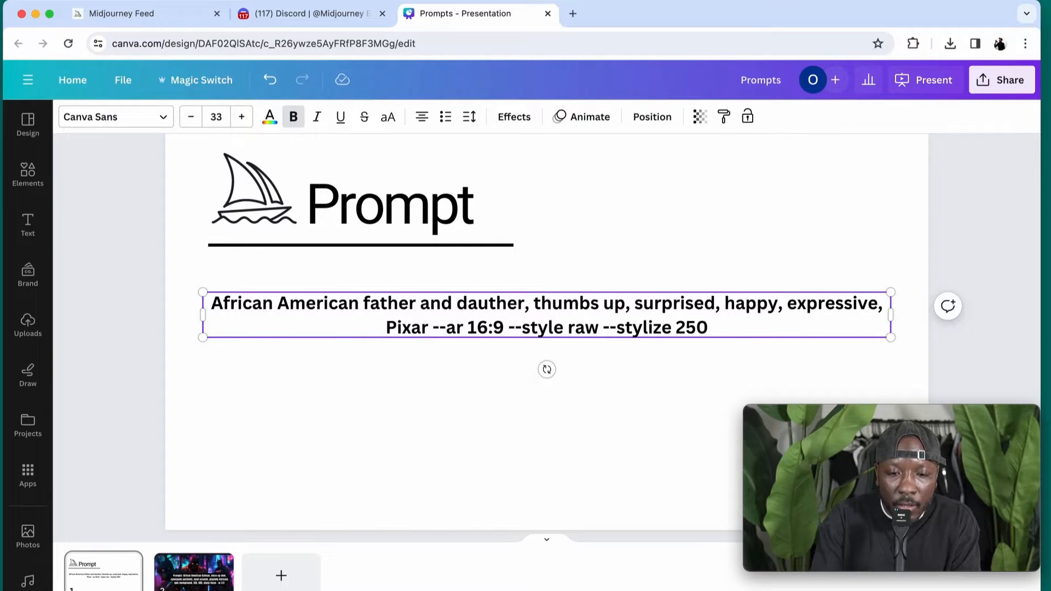
key("BackSpace")
key("BackSpace")
key("BackSpace")
key("BackSpace")
type("ghte")
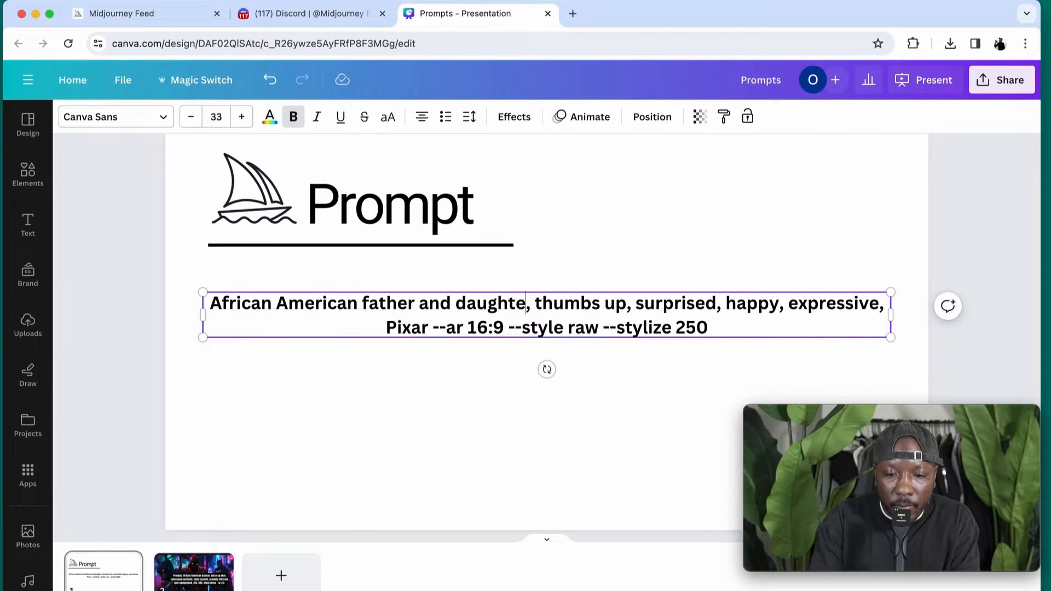
type("r")
left_click(448, 409)
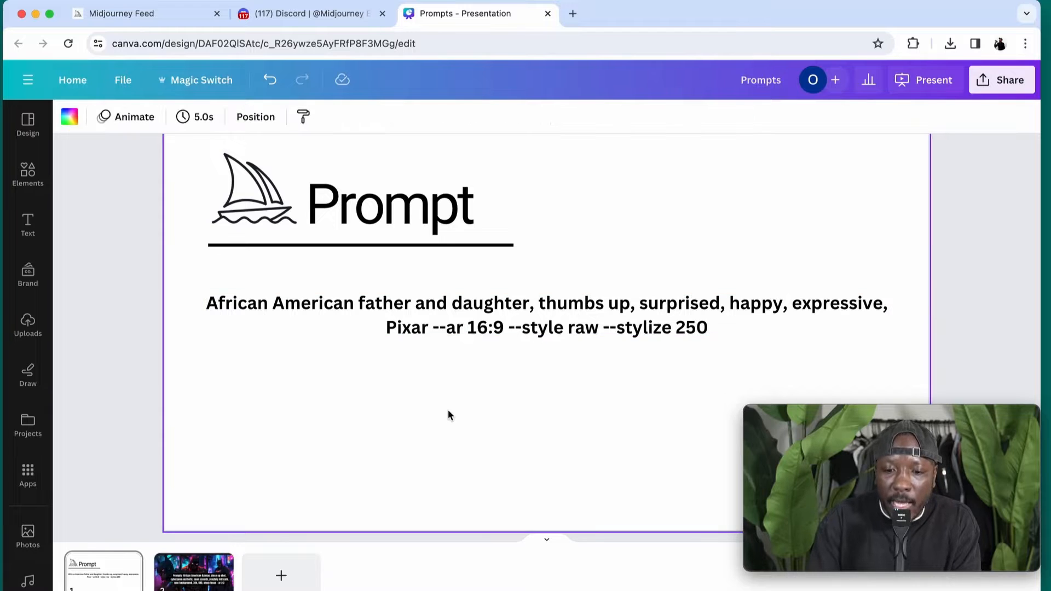
Copy the entire father and daughter prompt from the slide
left_click(493, 305)
triple_click(492, 304)
left_click(500, 323)
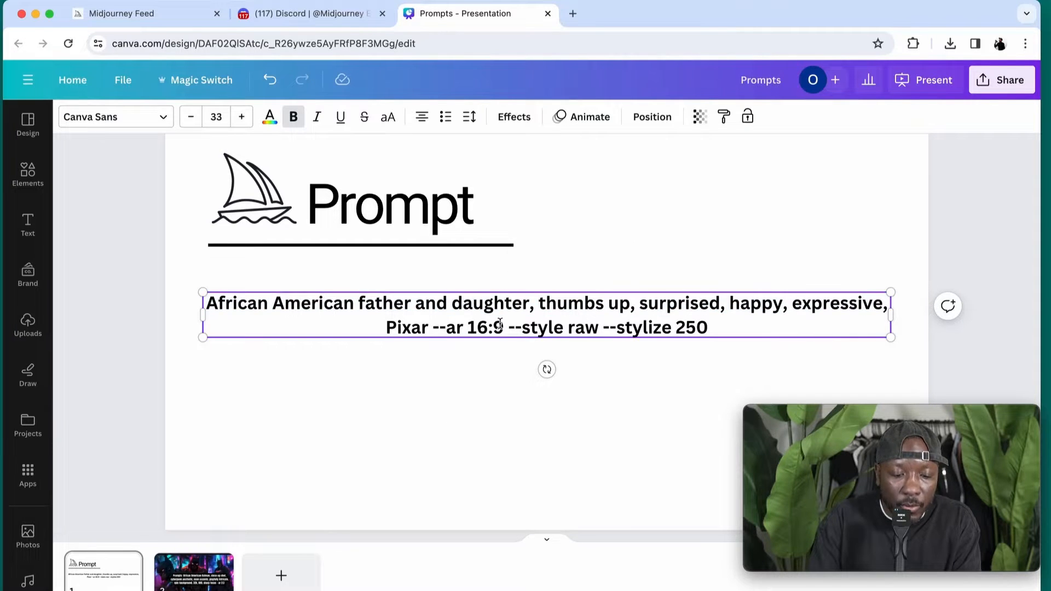
key("super+a")
left_click(398, 412)
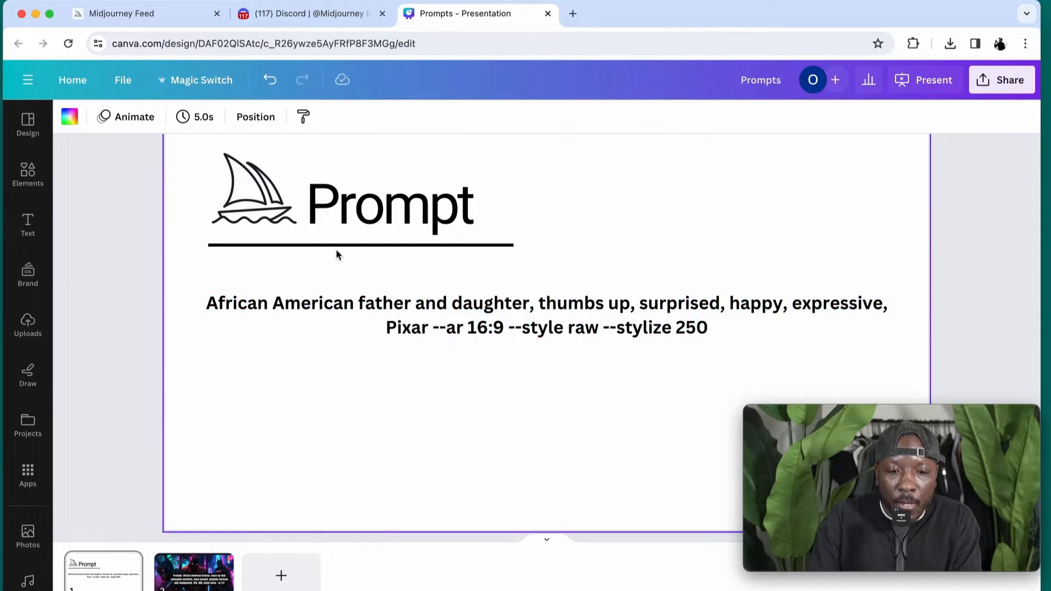
Switch to Discord and submit the copied father and daughter prompt to Midjourney Bot with /imagine
left_click(328, 16)
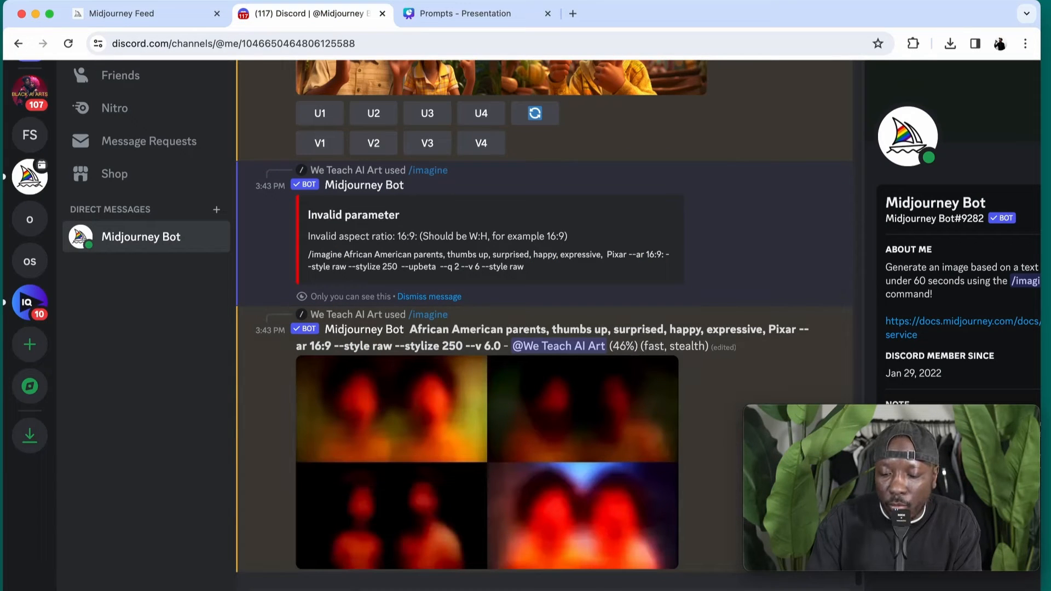
type("/")
key("Tab")
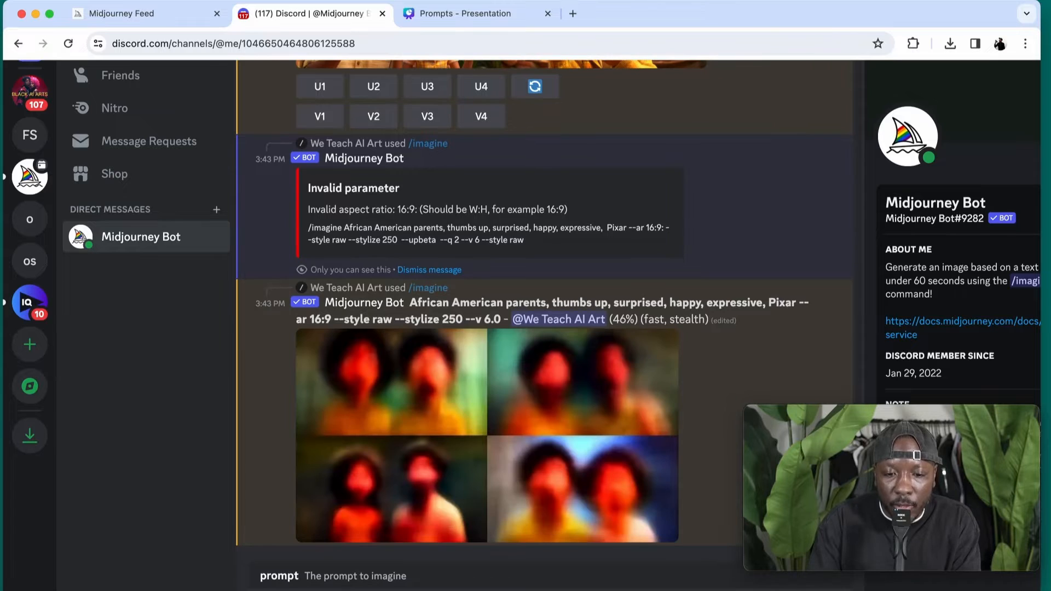
key("super+v")
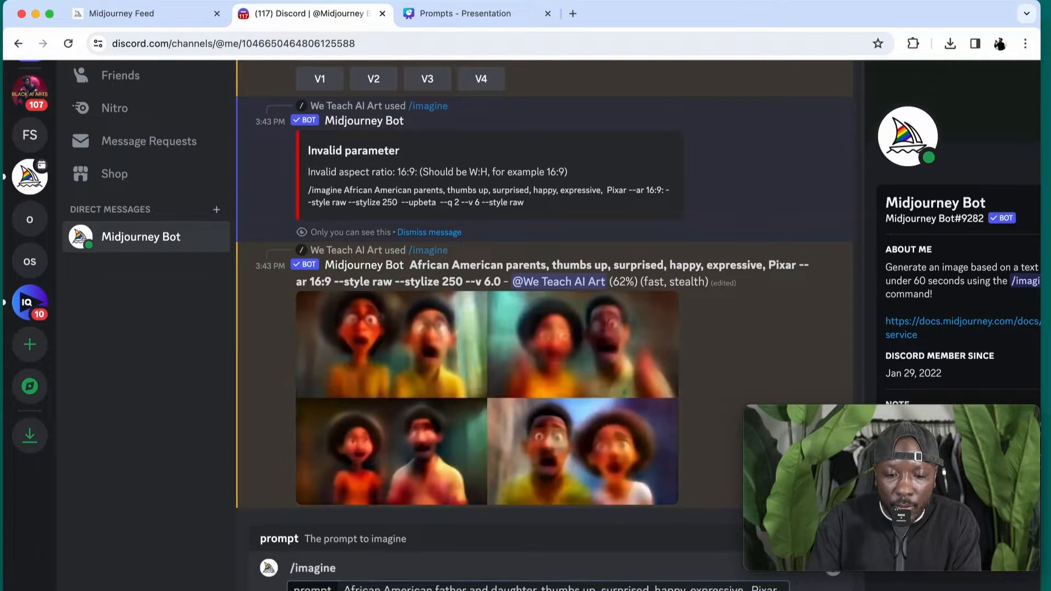
key("Return")
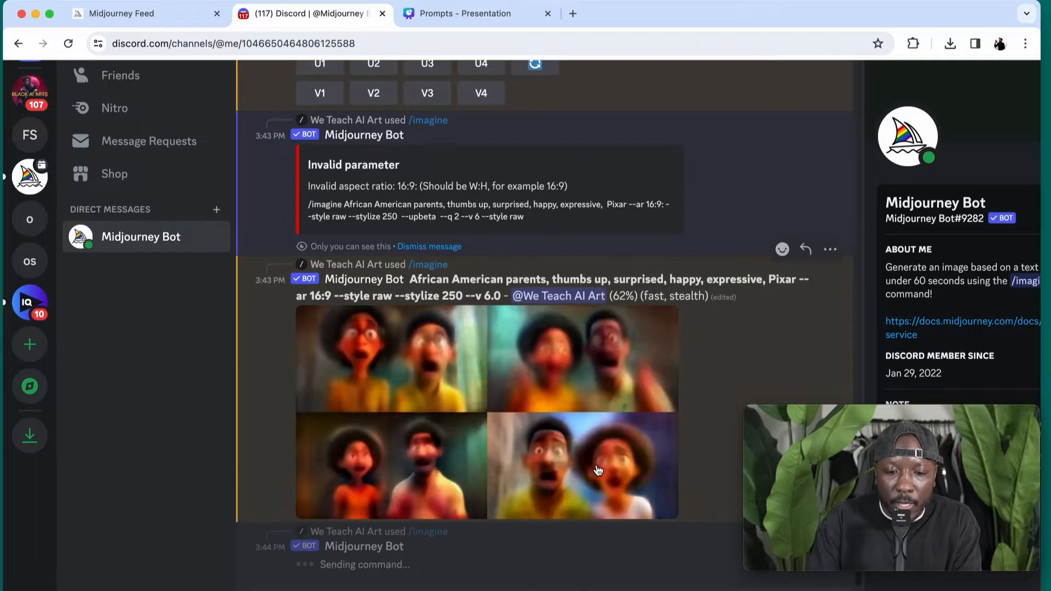
Back in the Canva presentation, replace "father and daughter" with "grandfather and grandmother" in the prompt text
left_click(478, 13)
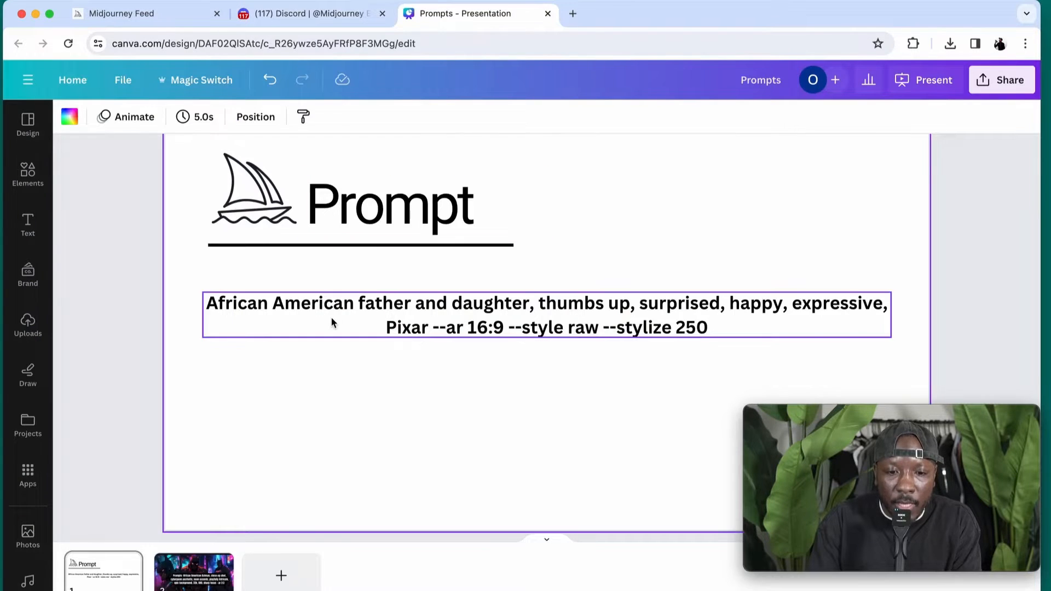
left_click(344, 304)
left_click(363, 305)
left_click_drag(363, 305, 525, 302)
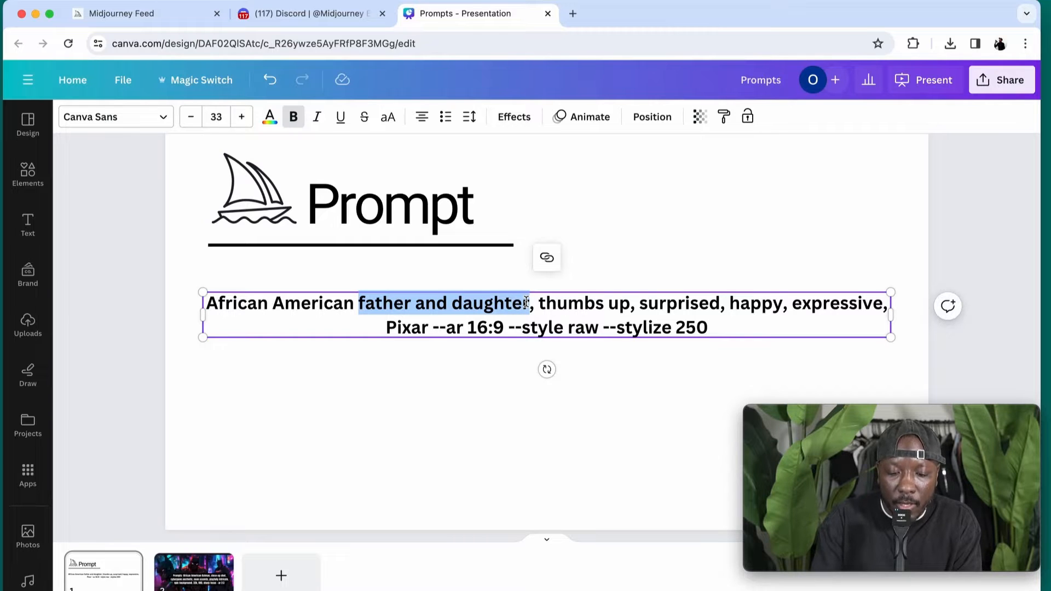
type("gran")
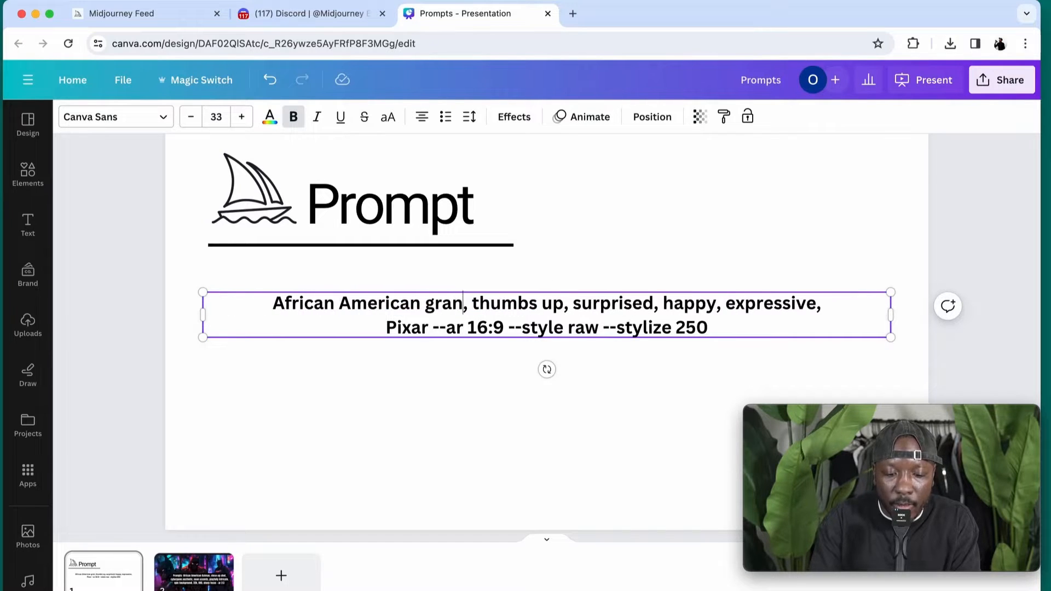
type("d")
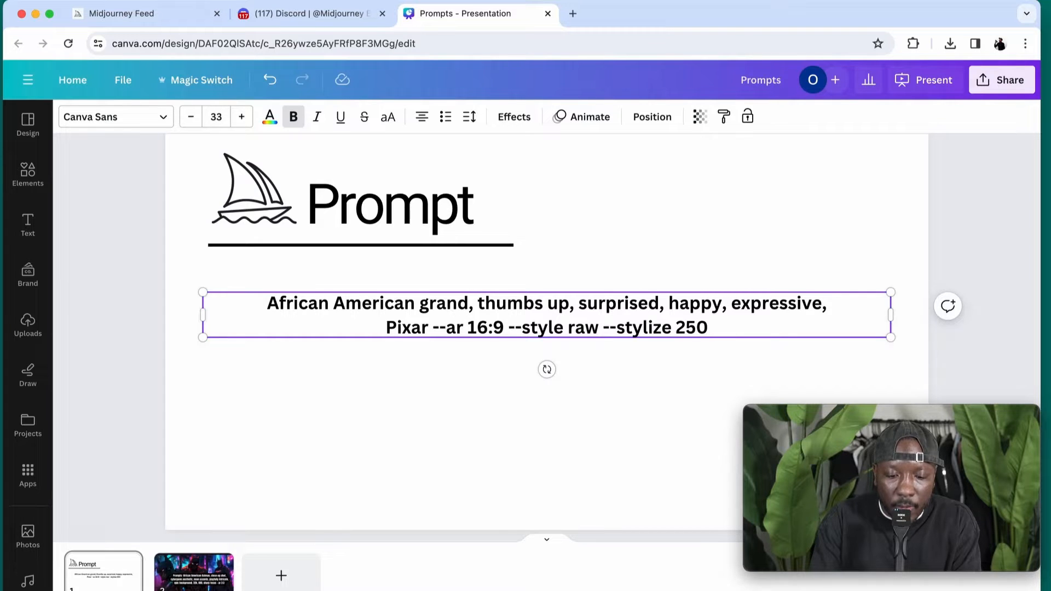
type("father and ")
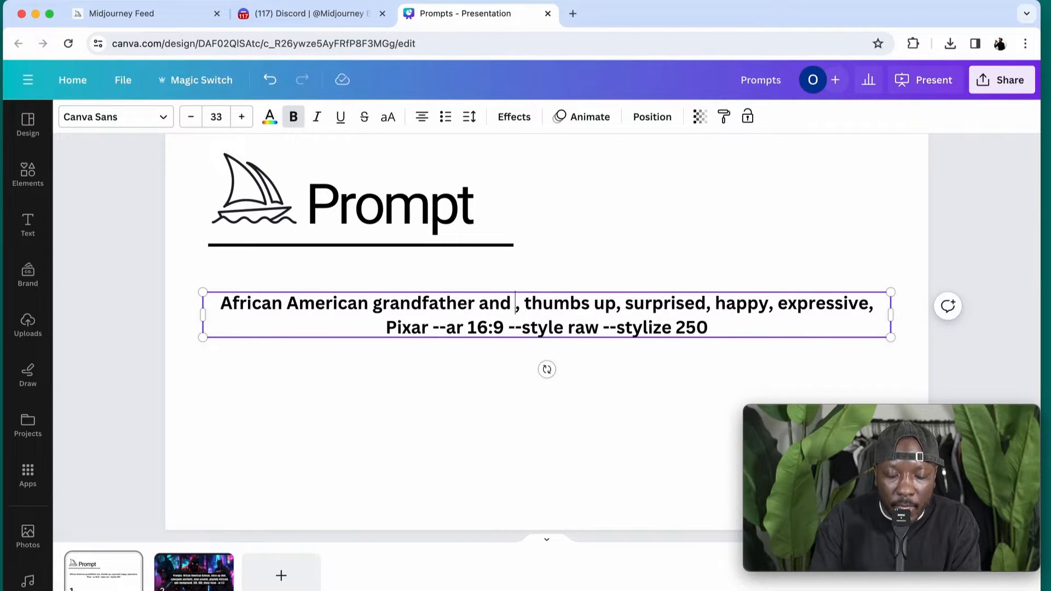
type("grand")
type("mothewr")
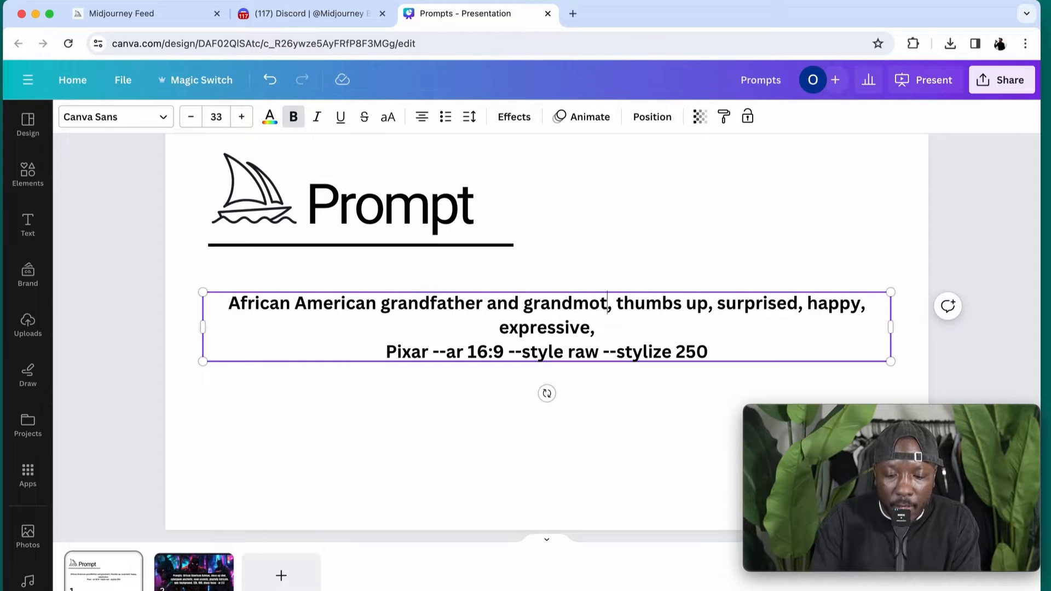
key("BackSpace")
key("BackSpace")
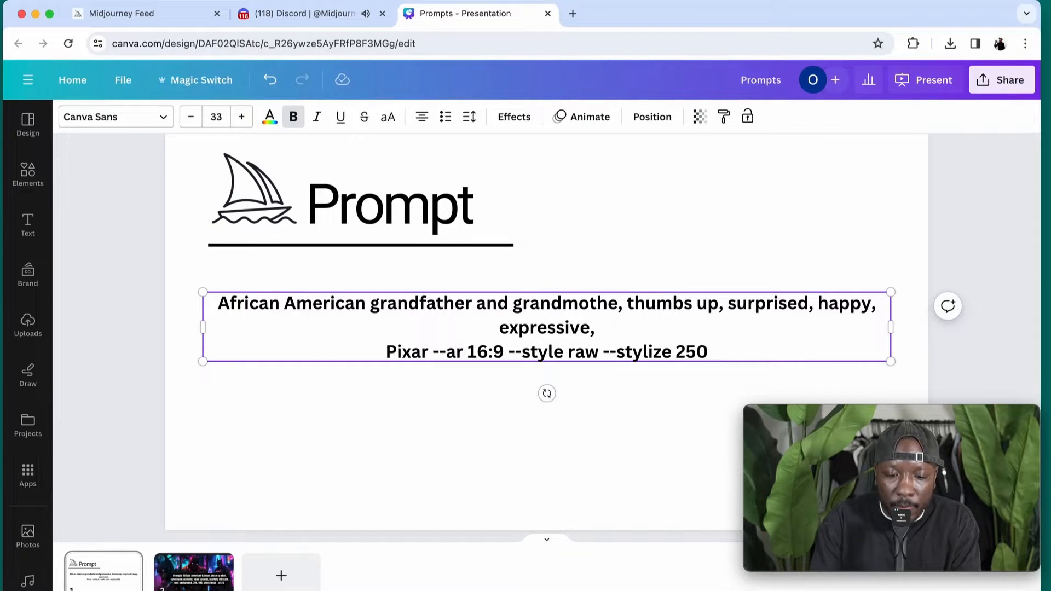
type("r")
left_click(547, 277)
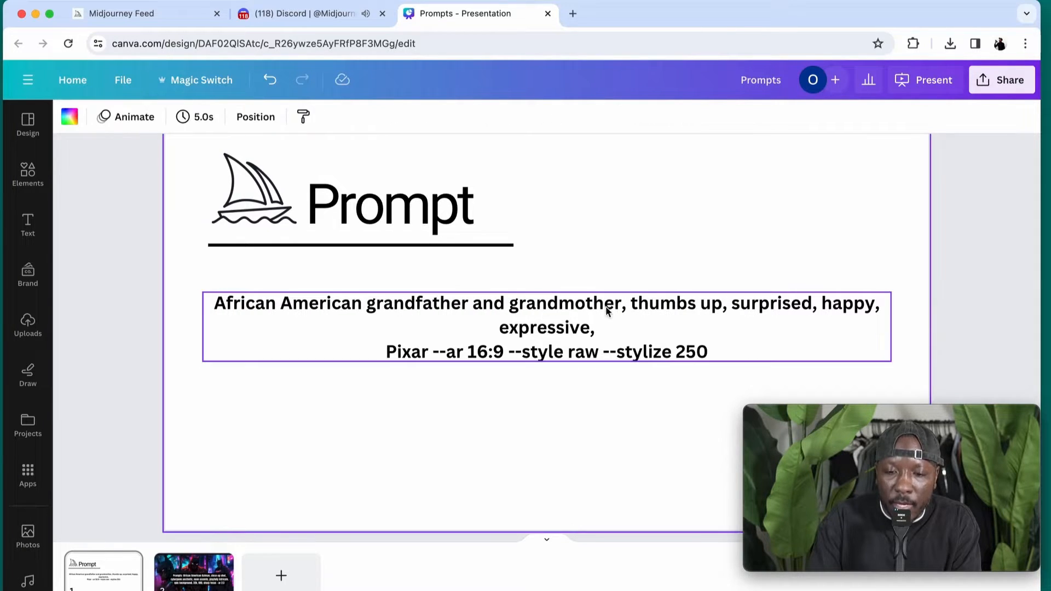
Try to insert a line break after "grandmother" in the prompt text
left_click(623, 304)
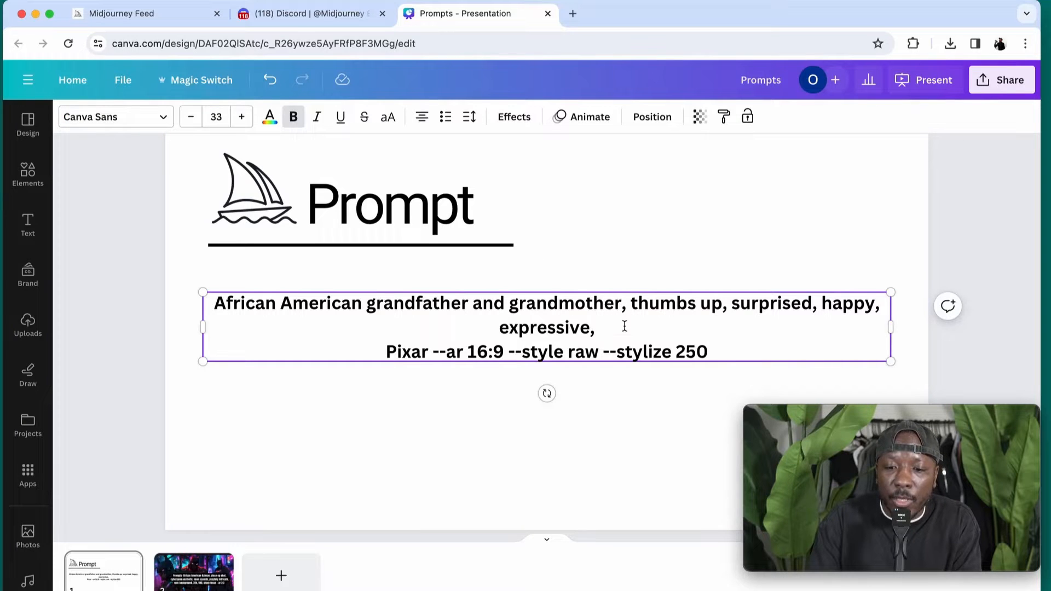
key("Return")
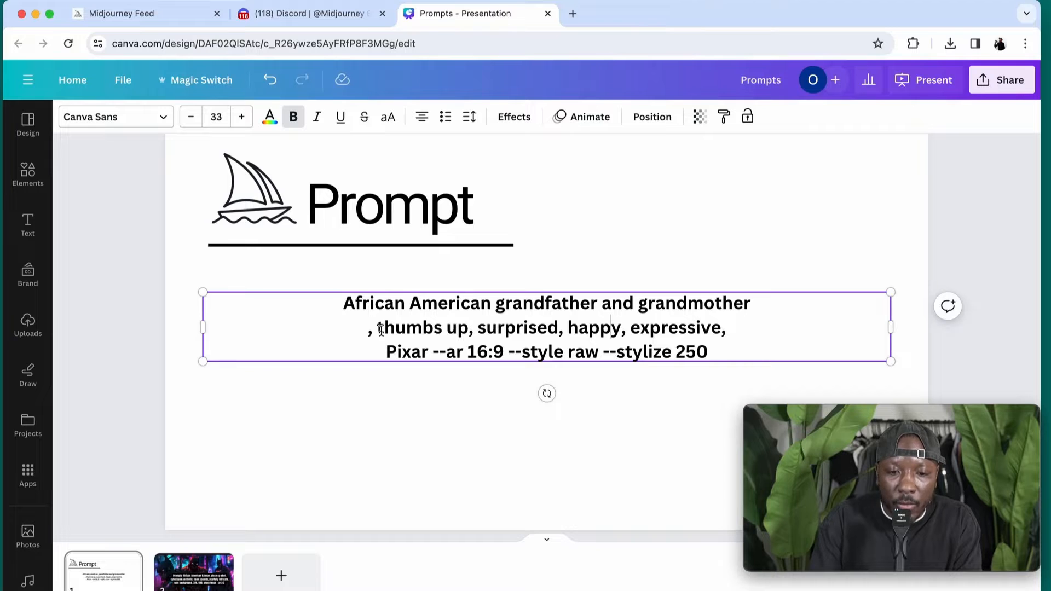
key("BackSpace")
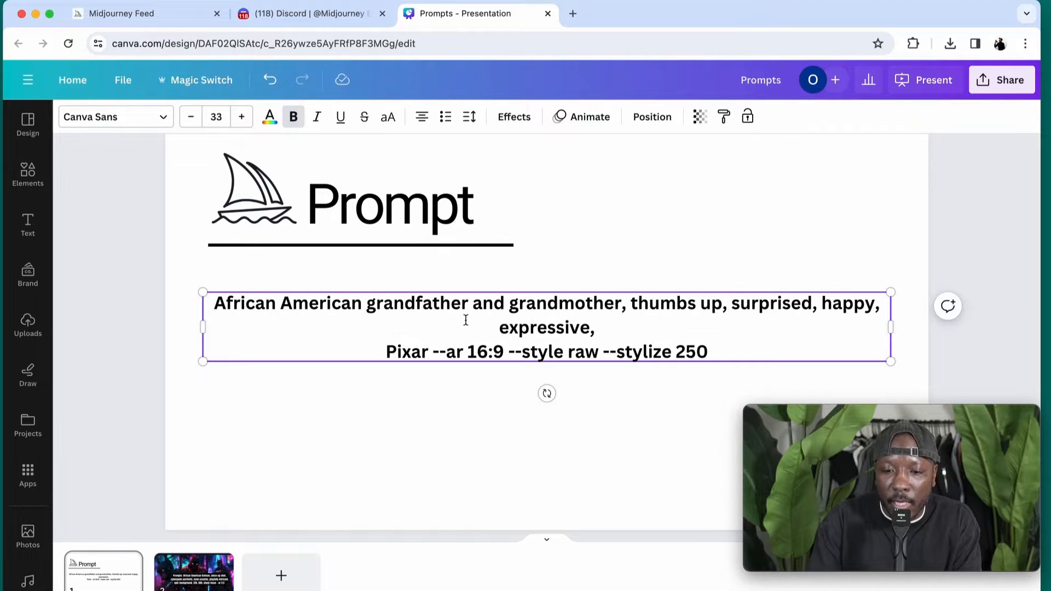
Copy the entire grandfather and grandmother prompt and submit it to Midjourney Bot in Discord with /imagine
key("super+a")
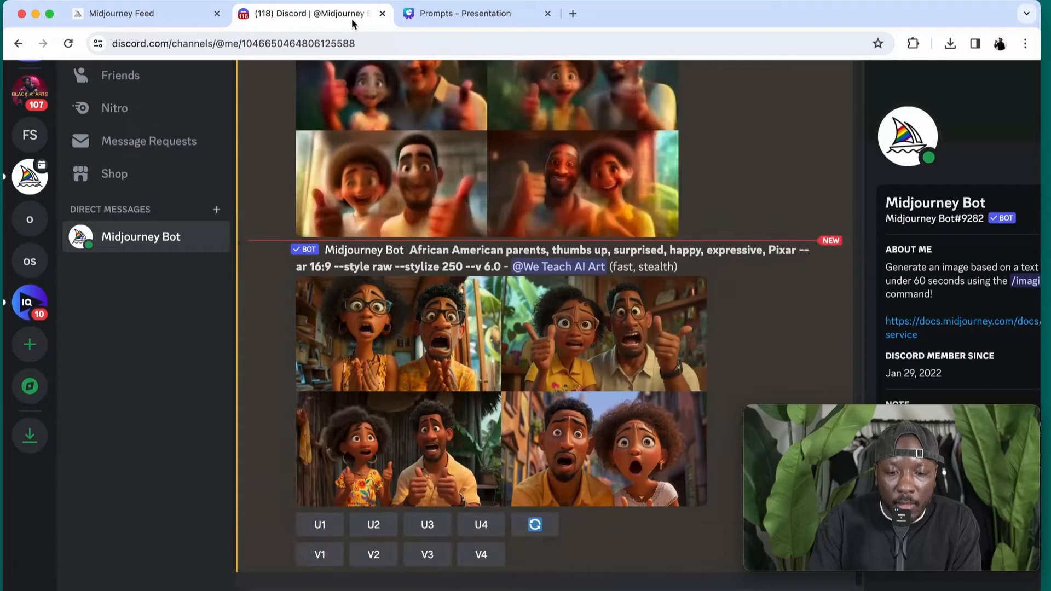
left_click(328, 13)
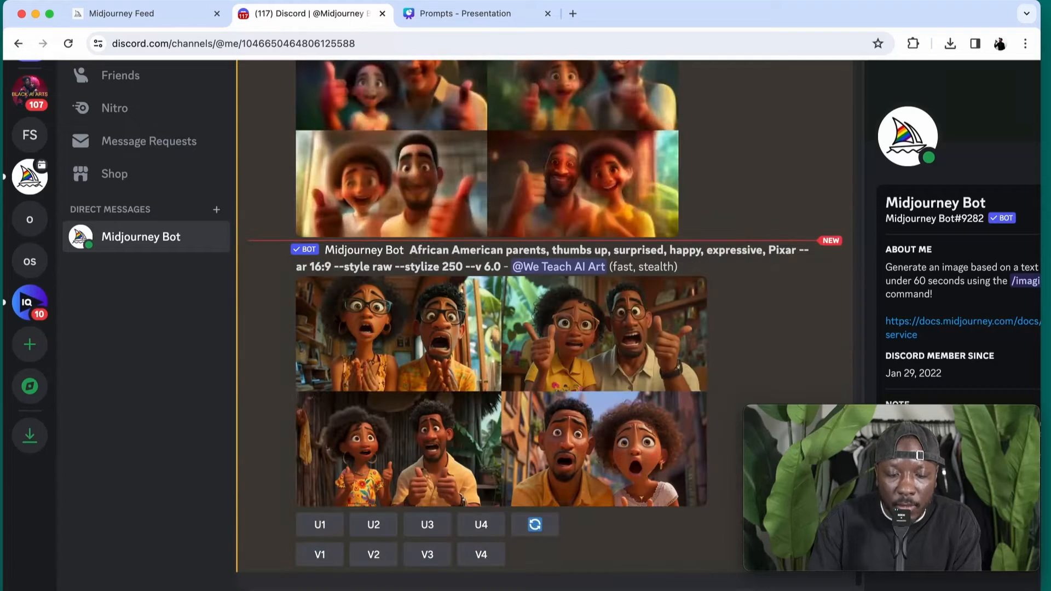
type("/")
key("Return")
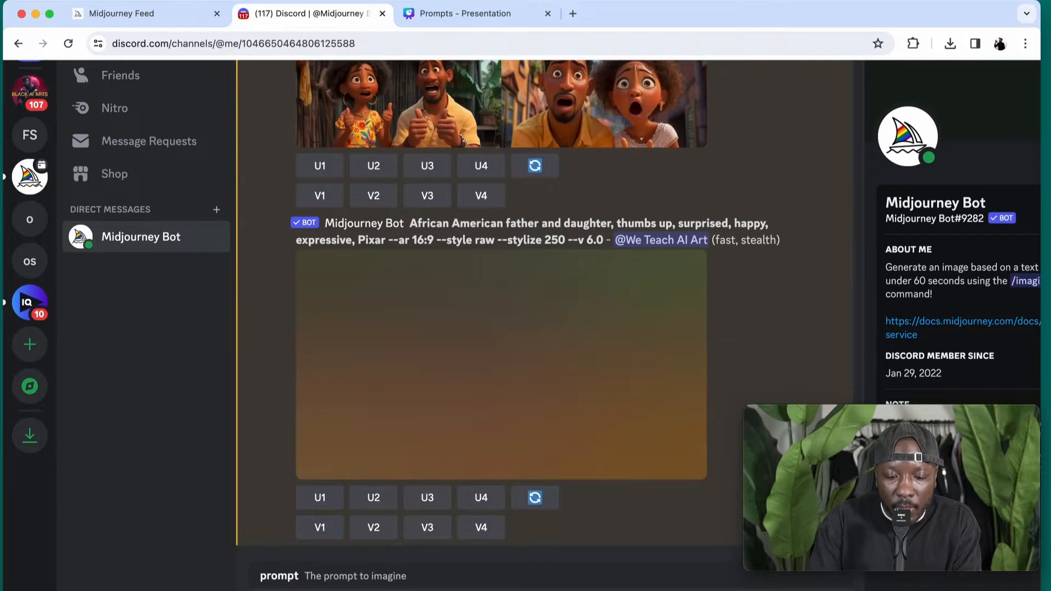
key("super+v")
key("Return")
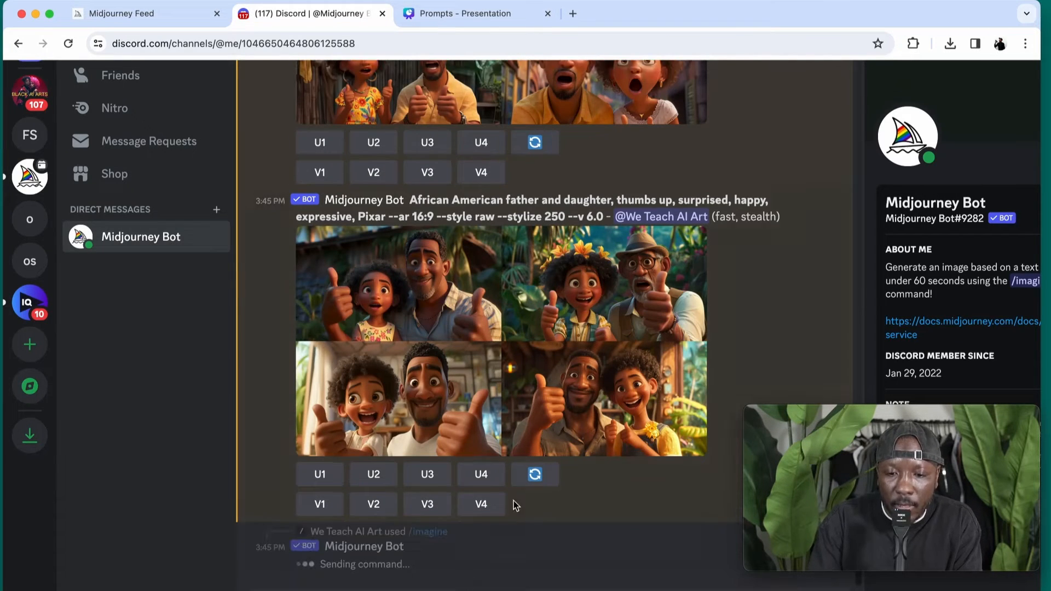
Find the image grid generated from the parents prompt and examine the characters' expressions in the enlarged view
scroll(514, 343, "up", 3)
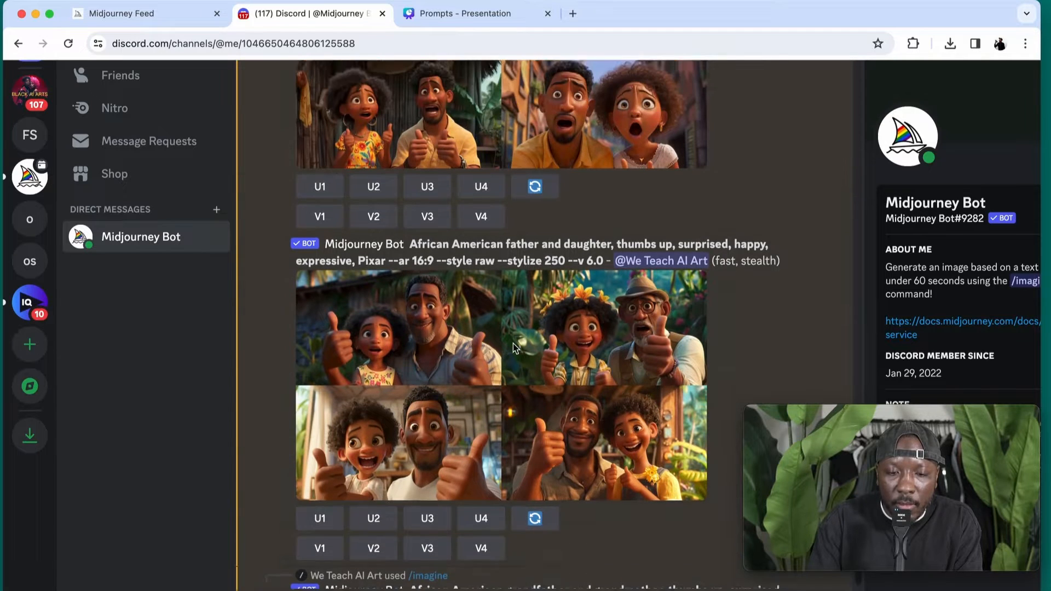
scroll(514, 343, "up", 2)
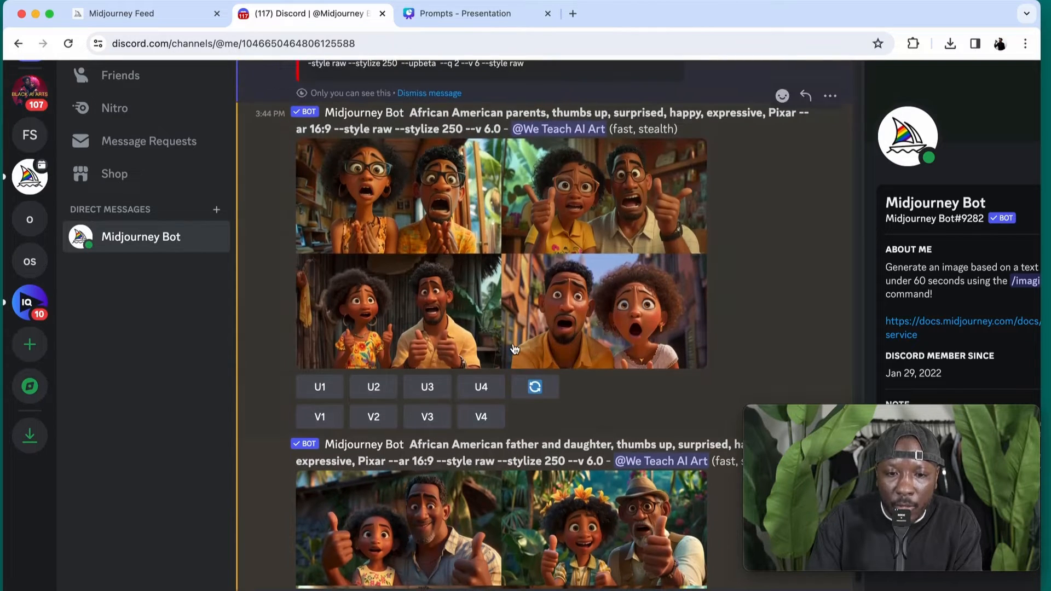
scroll(513, 347, "down", 1)
scroll(514, 345, "up", 2)
left_click(513, 345)
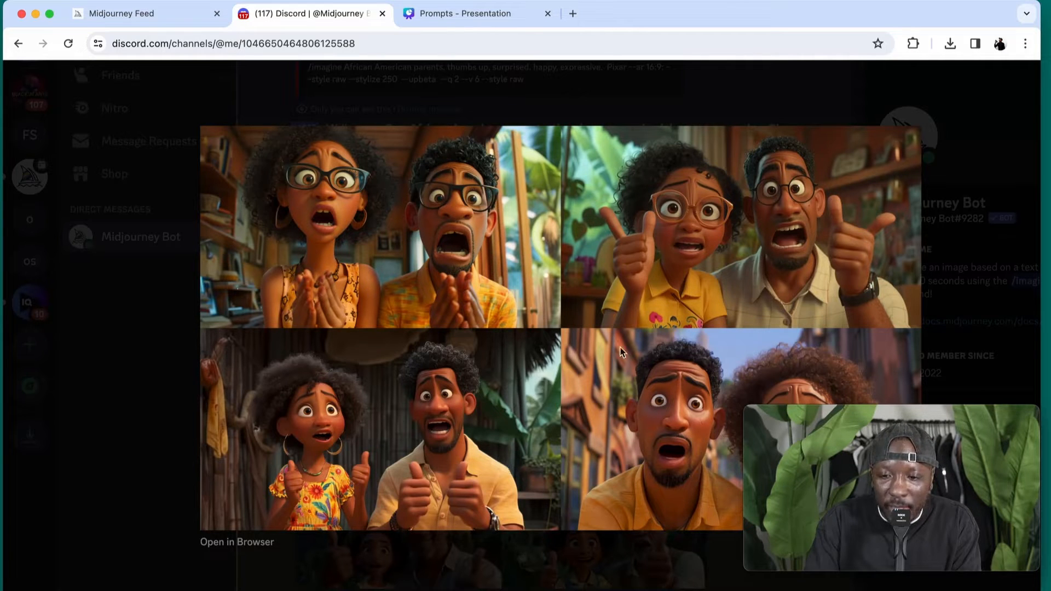
left_click(936, 268)
Enlarge the image grid generated from the father and daughter prompt and examine all four variations
scroll(598, 260, "down", 3)
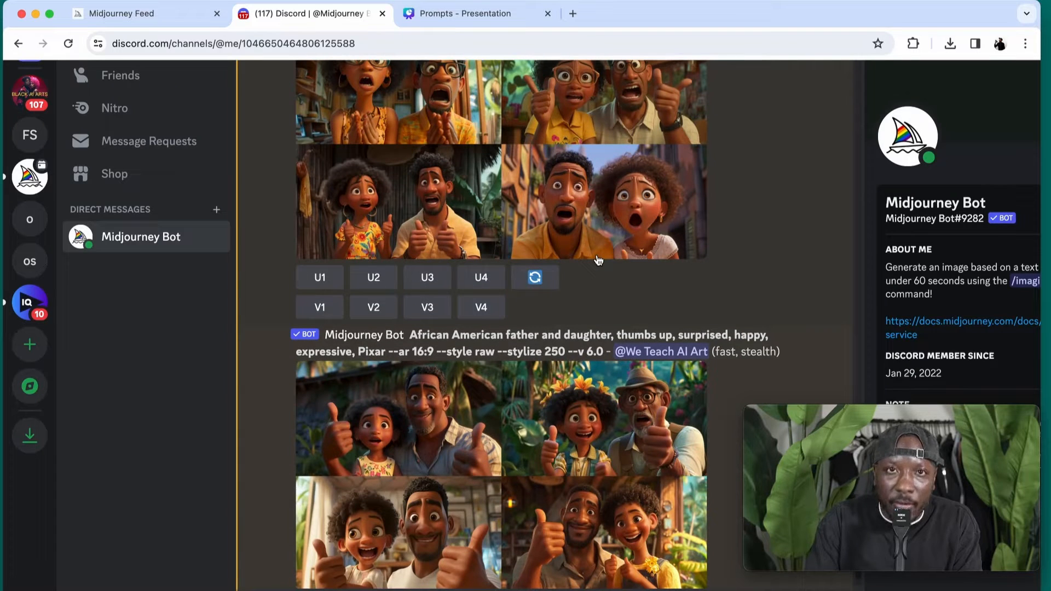
left_click(567, 403)
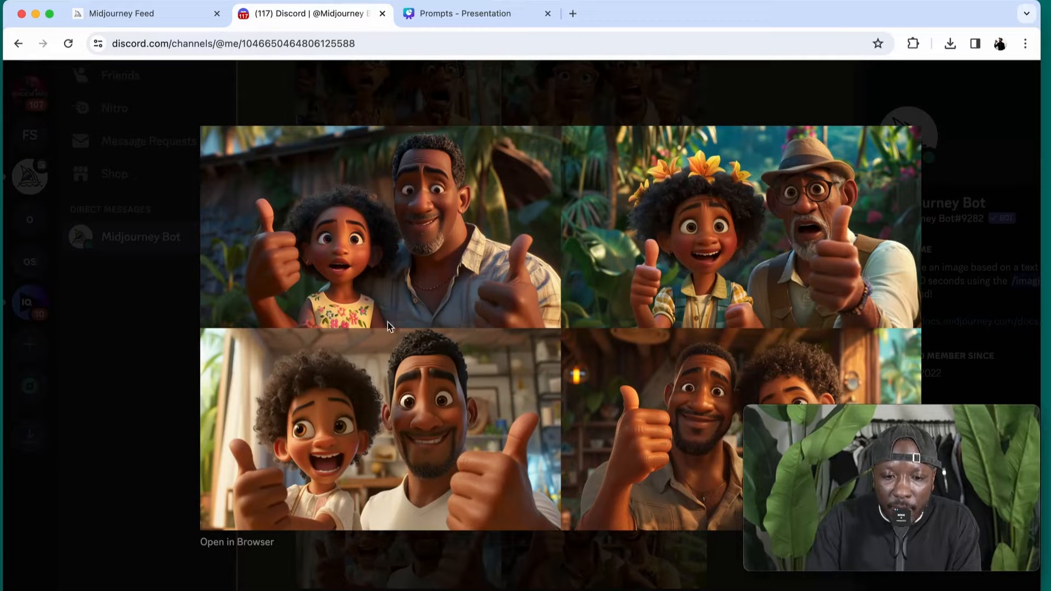
left_click(964, 257)
scroll(528, 402, "down", 1)
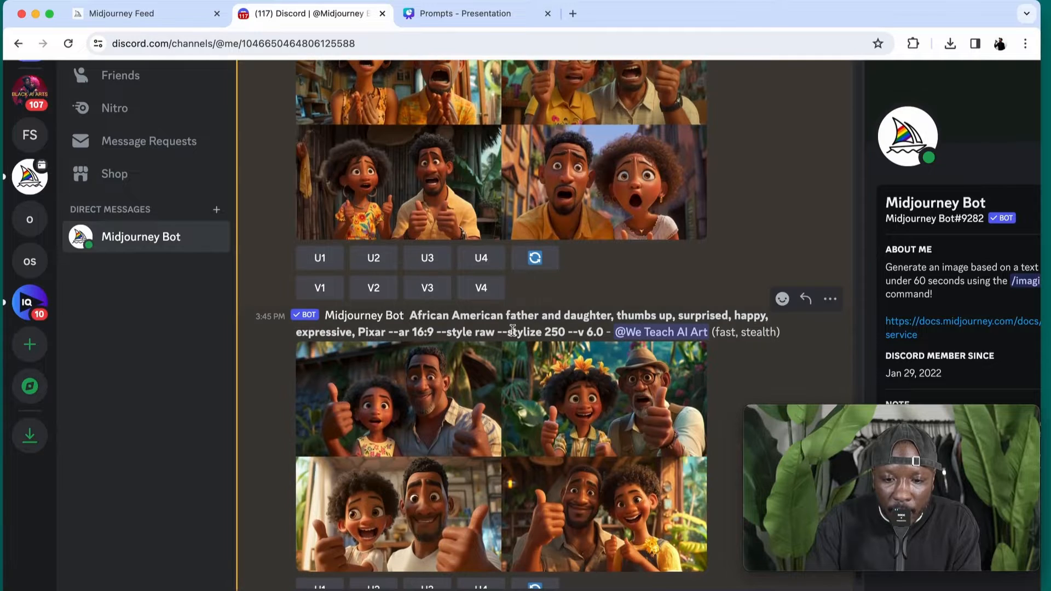
scroll(512, 329, "down", 3)
left_click(580, 267)
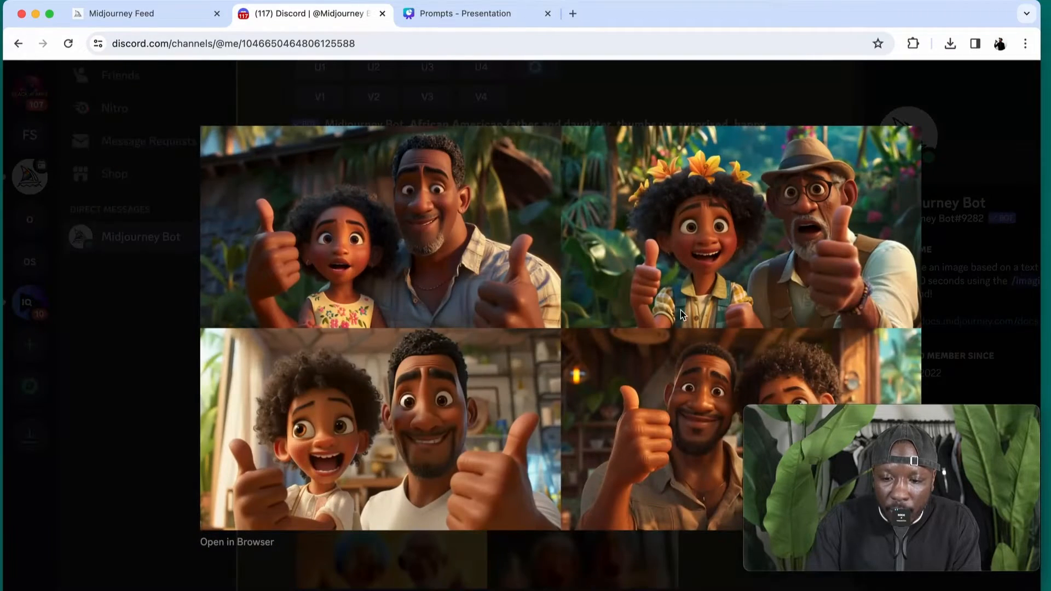
left_click_drag(849, 418, 871, 560)
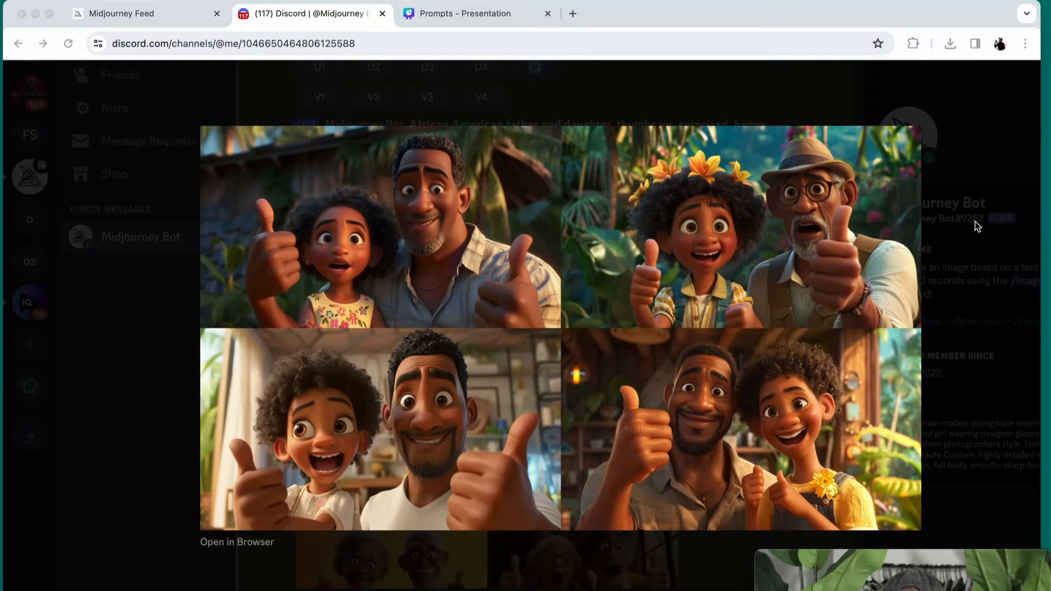
Compare the father and daughter image grid with the parents and grandparents grids, viewing the father and daughter grid enlarged again
left_click(986, 175)
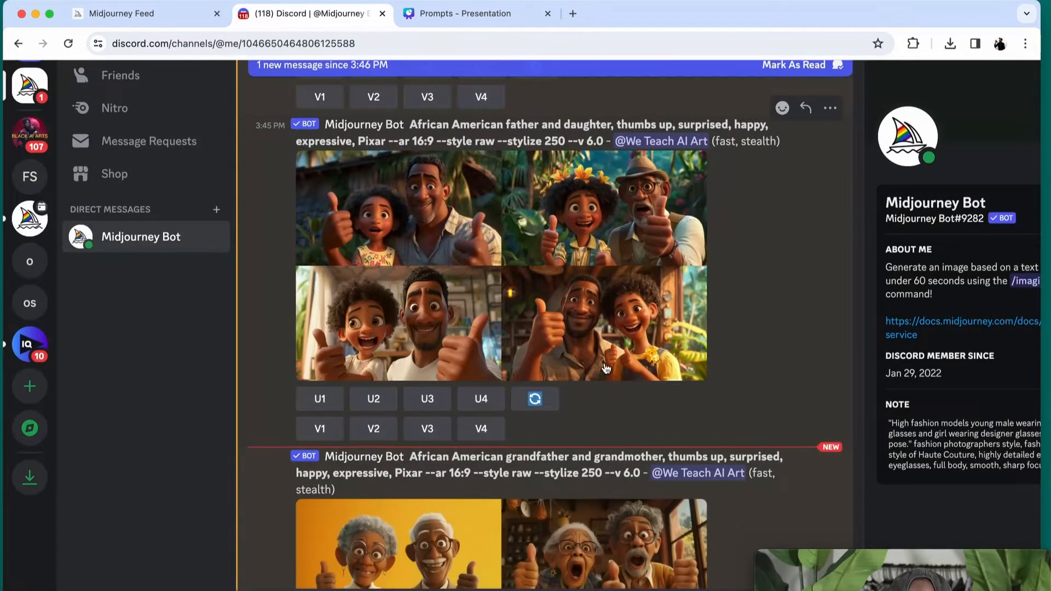
scroll(605, 367, "down", 4)
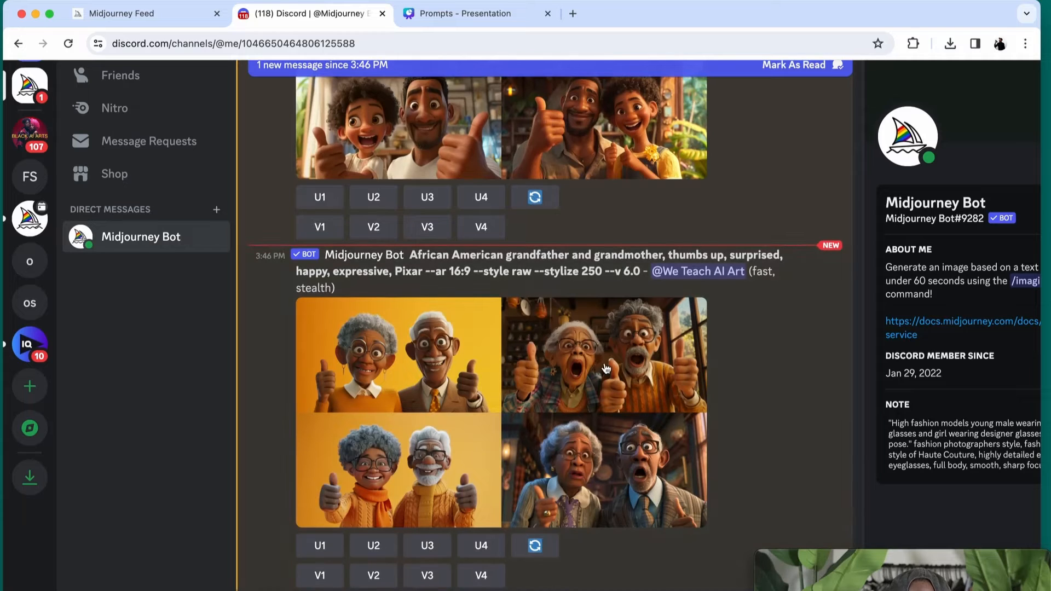
scroll(605, 367, "up", 7)
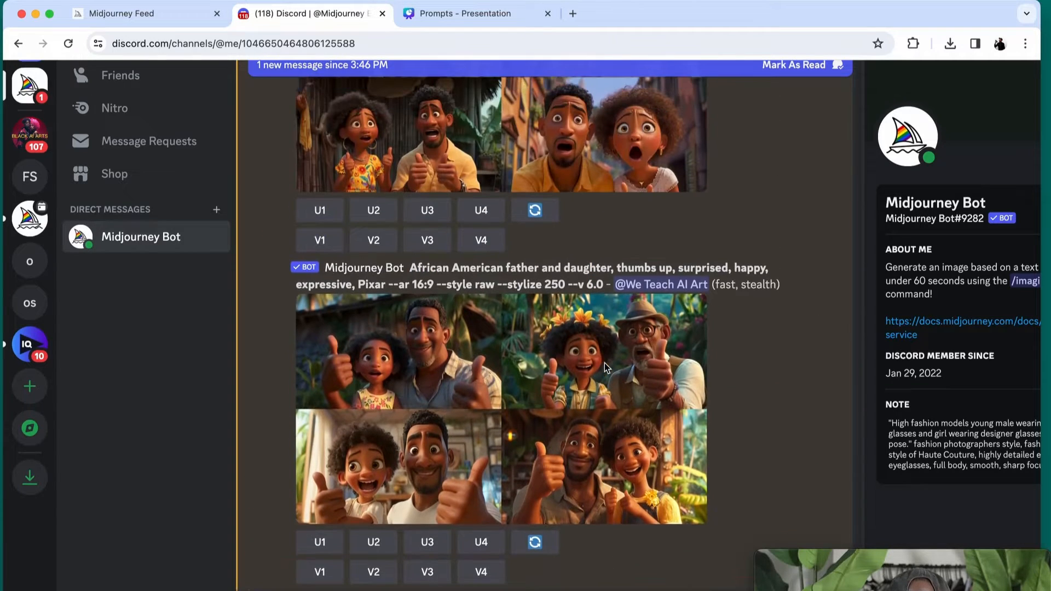
scroll(604, 363, "down", 2)
scroll(604, 363, "up", 3)
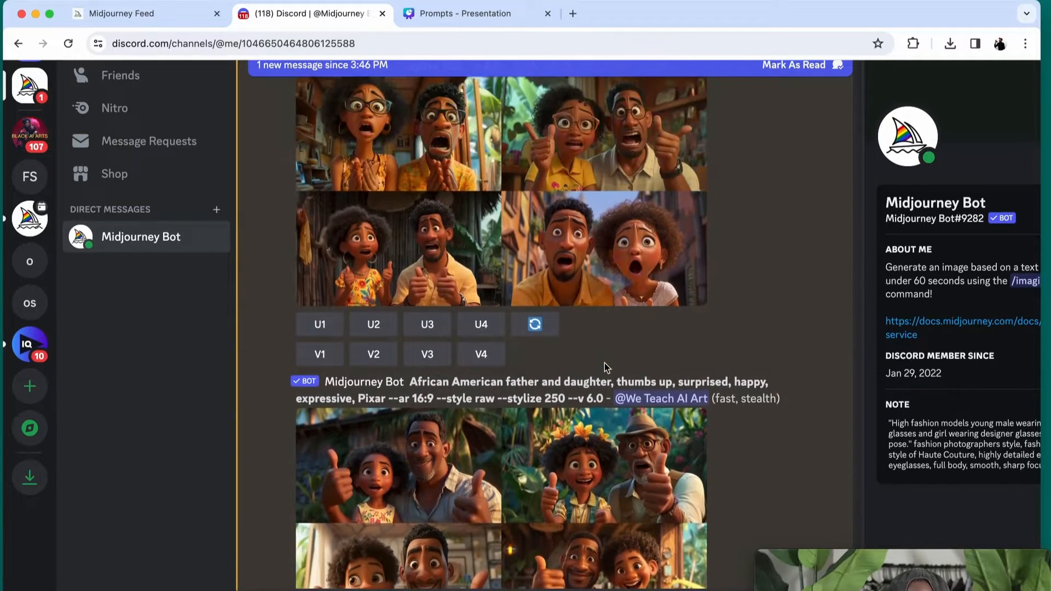
scroll(604, 362, "down", 3)
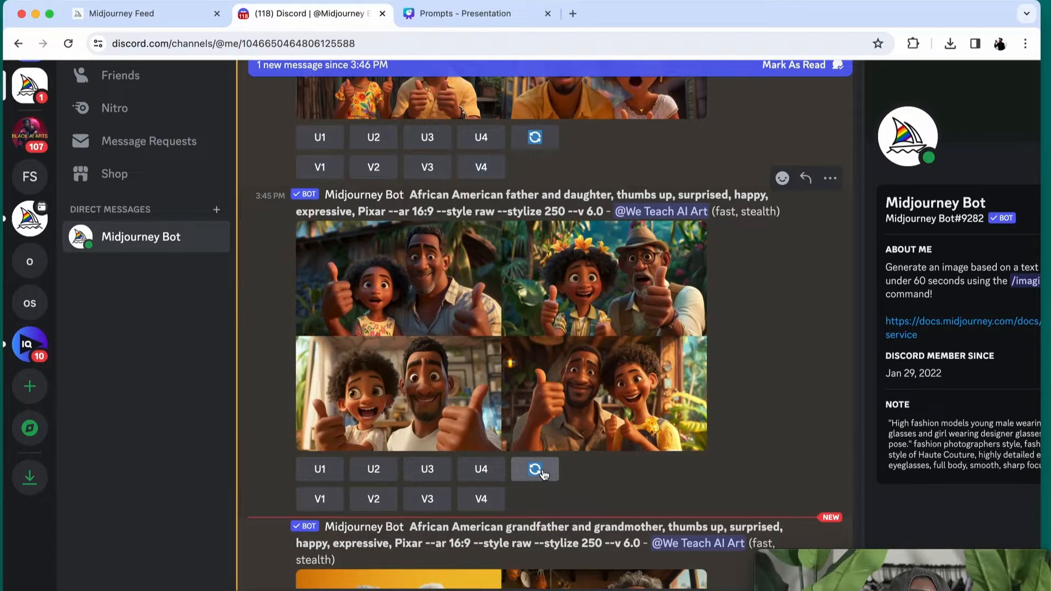
left_click(508, 364)
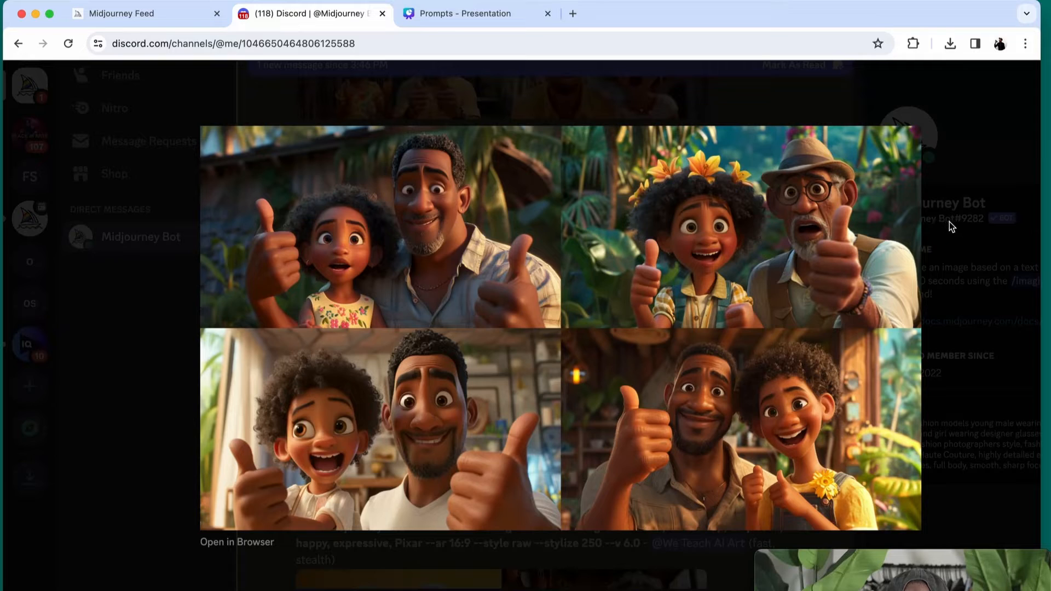
left_click(999, 247)
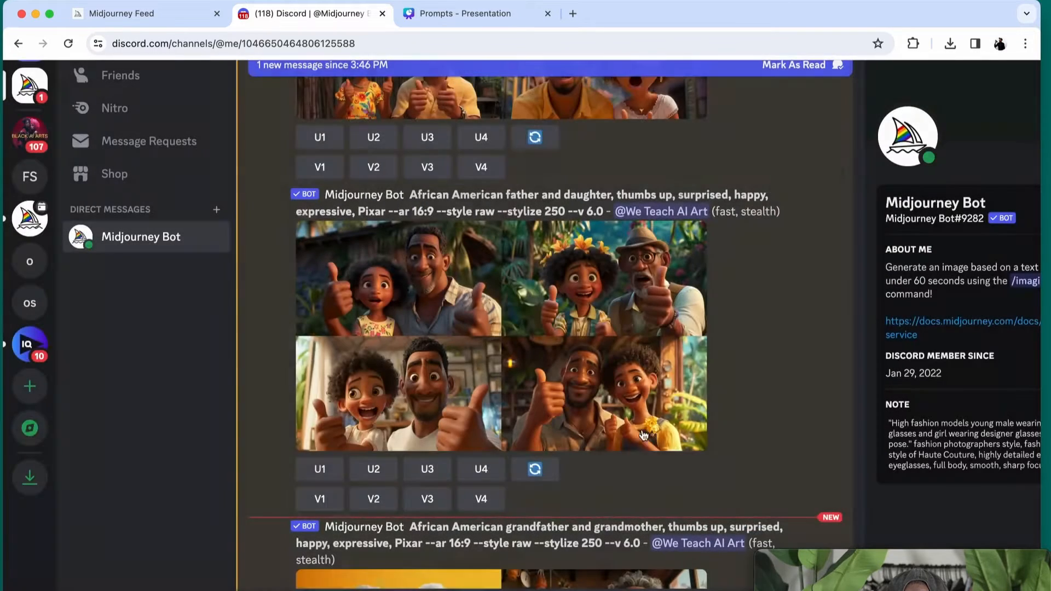
Rerun the father and daughter prompt unchanged to generate a new set of four images
scroll(548, 494, "down", 3)
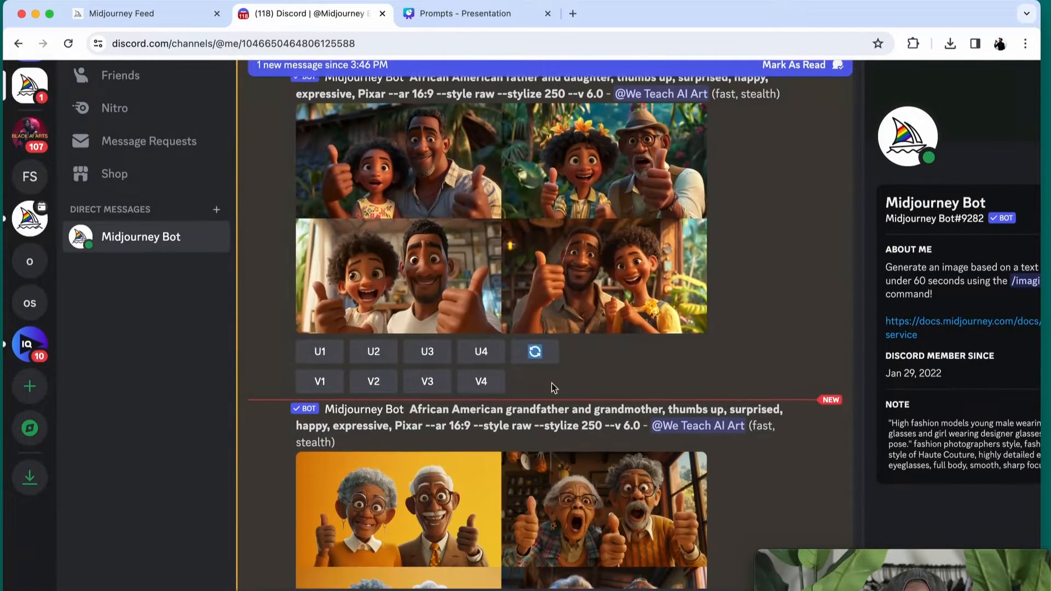
left_click(539, 355)
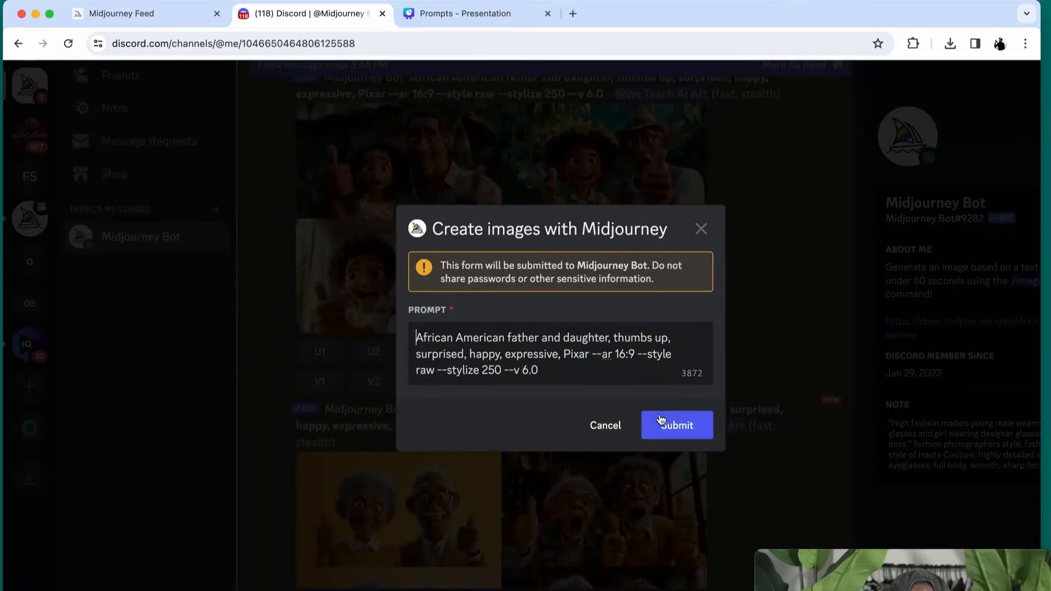
left_click(673, 431)
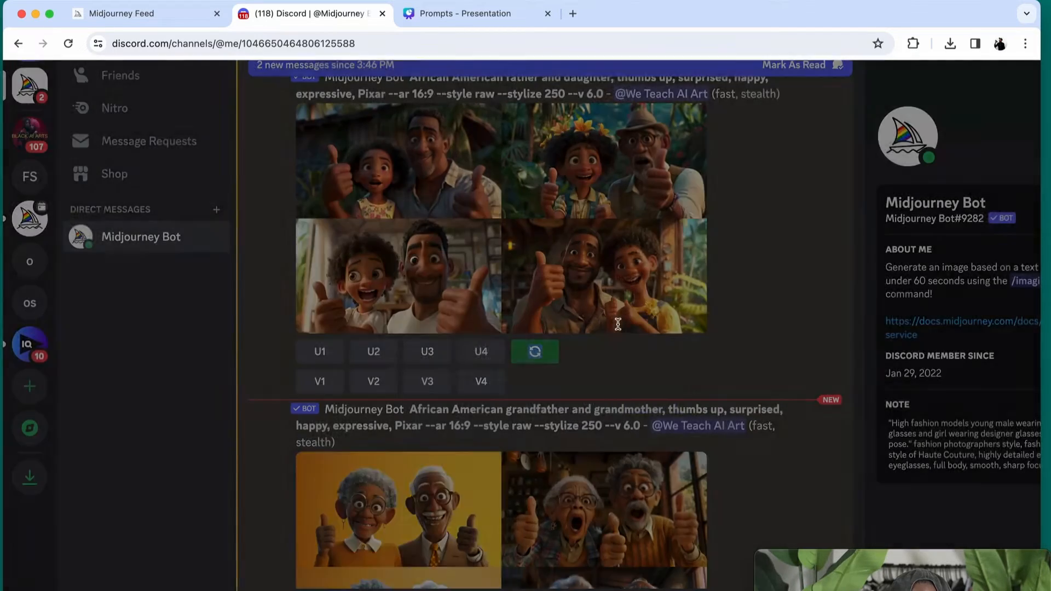
Find the parents image grid and resubmit its prompt unchanged for a new set of variations
scroll(662, 298, "up", 6)
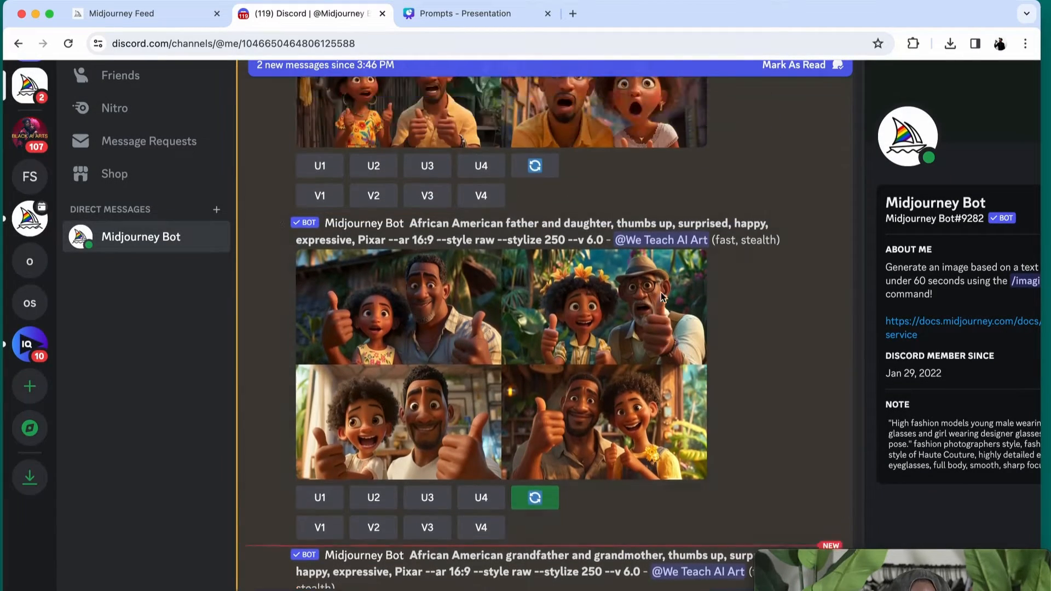
scroll(661, 296, "up", 2)
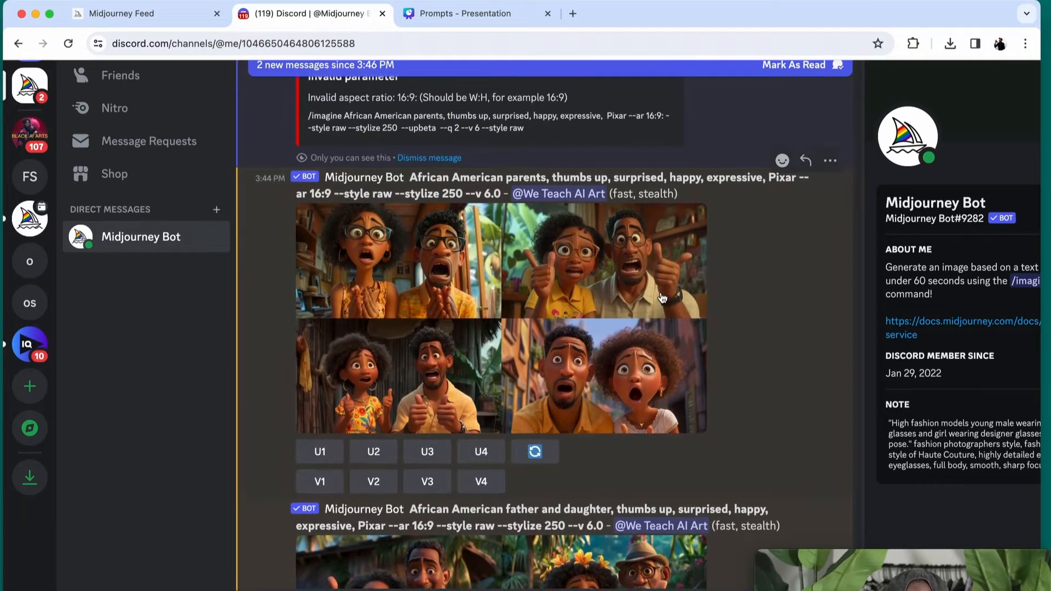
left_click(543, 450)
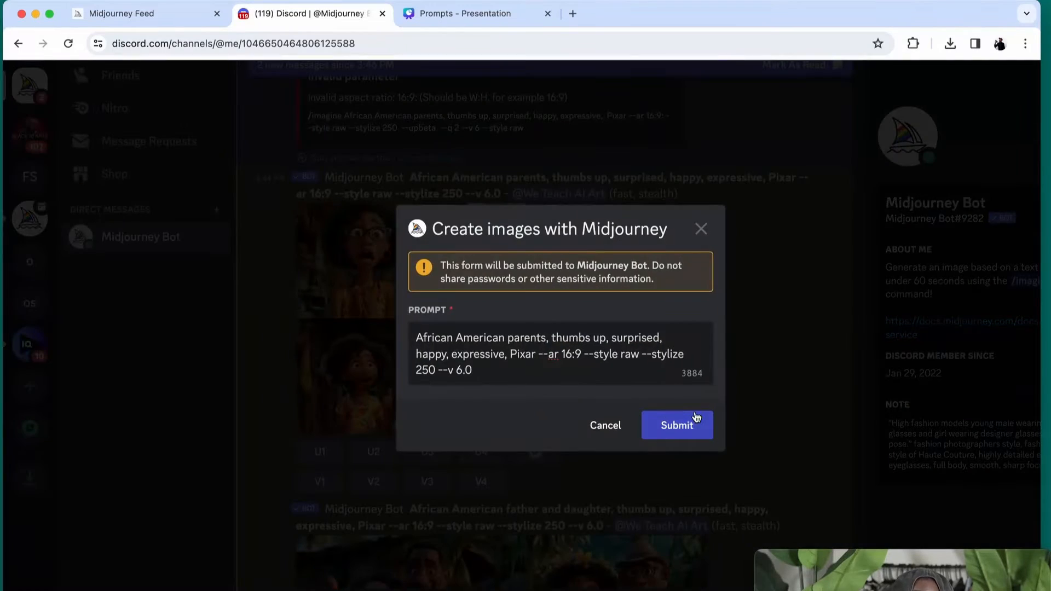
left_click(681, 427)
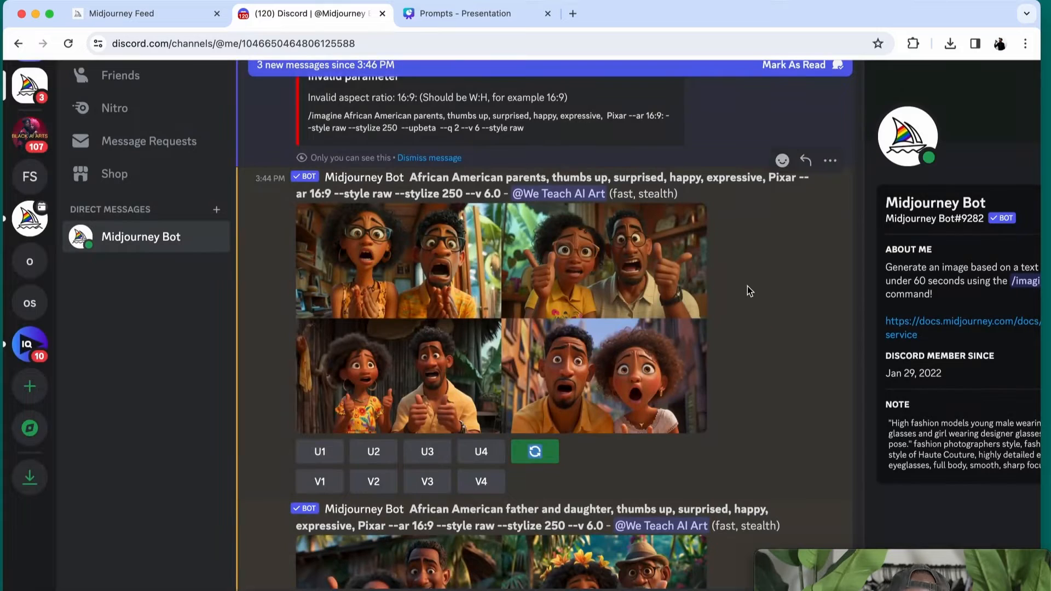
Examine the grandfather and grandmother grid in the enlarged view and upscale its fourth image
scroll(747, 286, "down", 8)
scroll(747, 286, "down", 5)
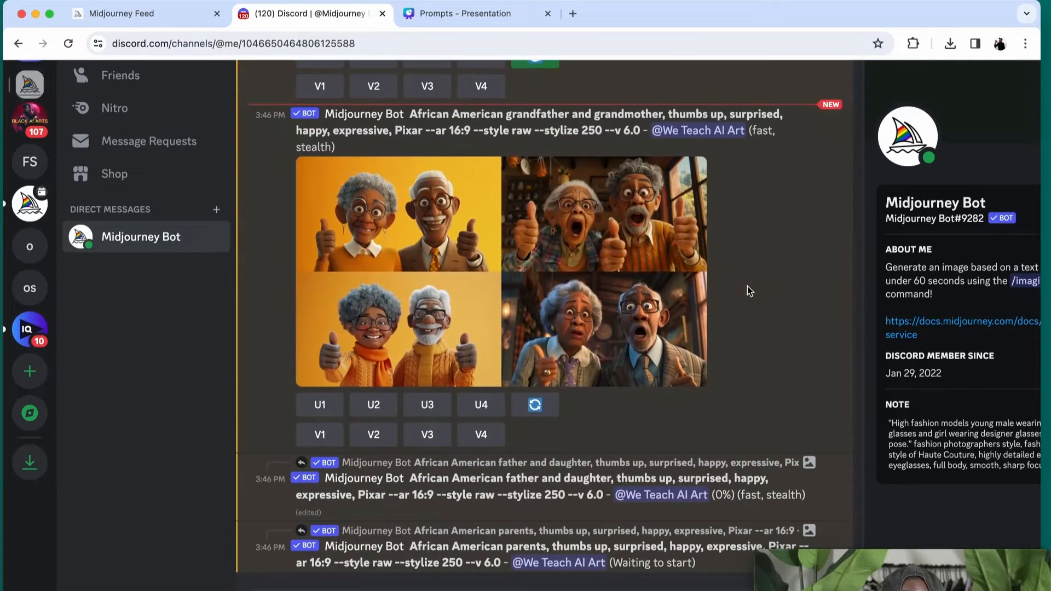
left_click(508, 262)
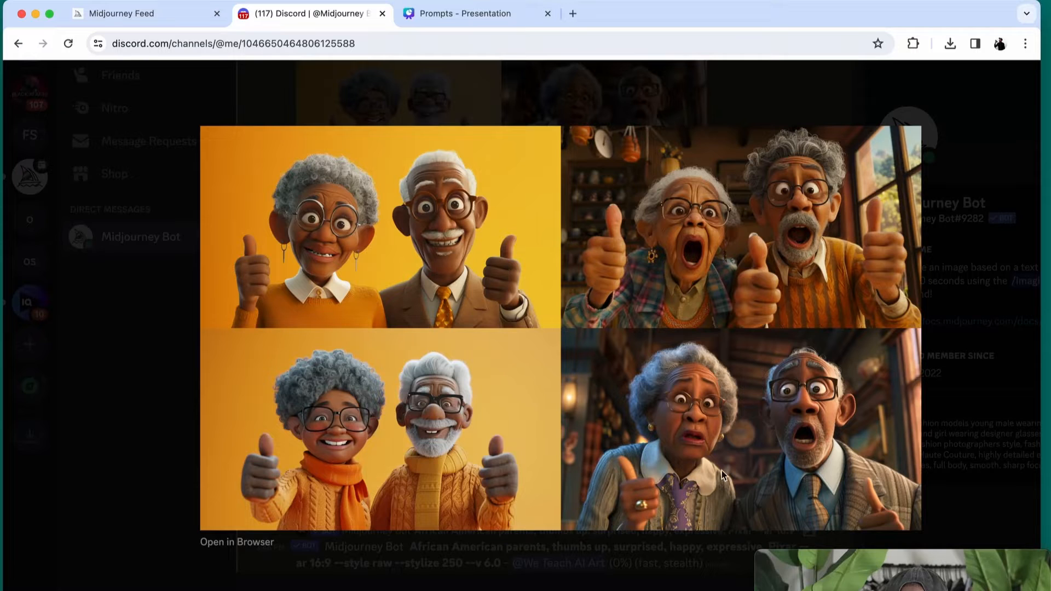
left_click(965, 301)
scroll(622, 324, "up", 3)
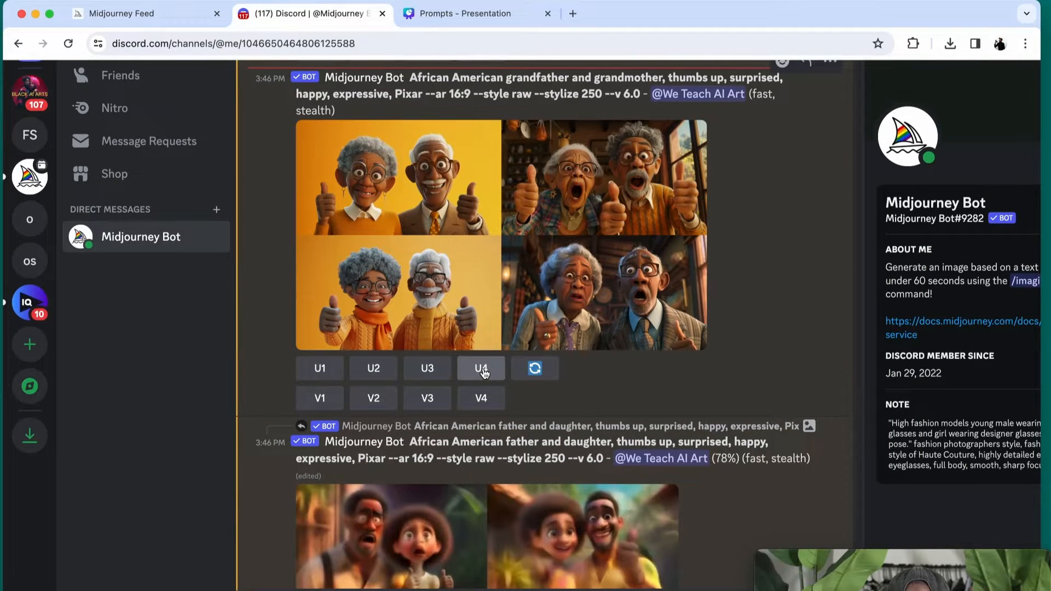
left_click(487, 372)
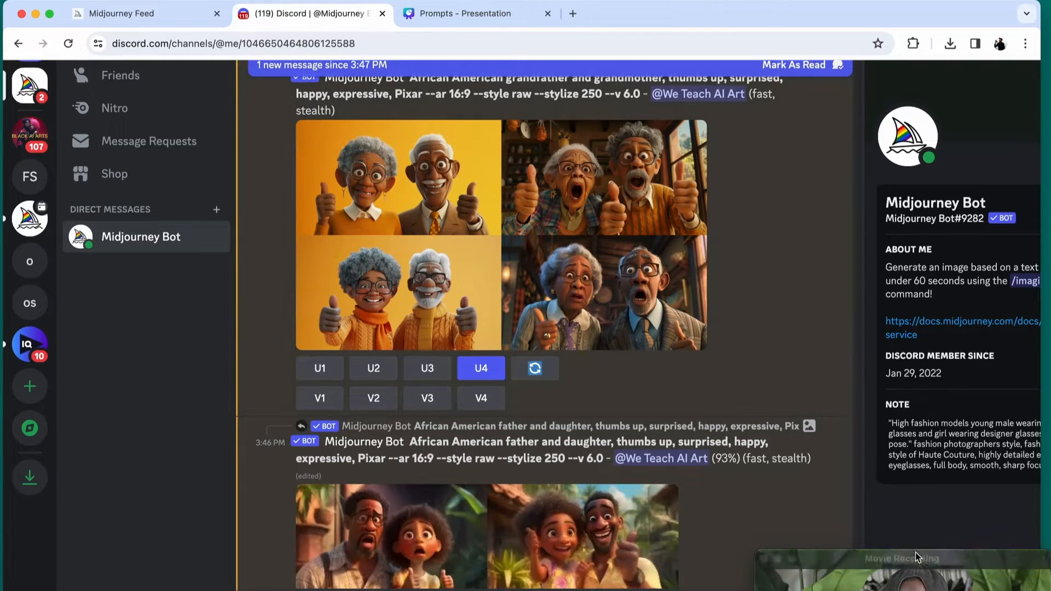
Find the upscaled grandfather and grandmother image and examine it in the enlarged view
left_click_drag(911, 535, 915, 438)
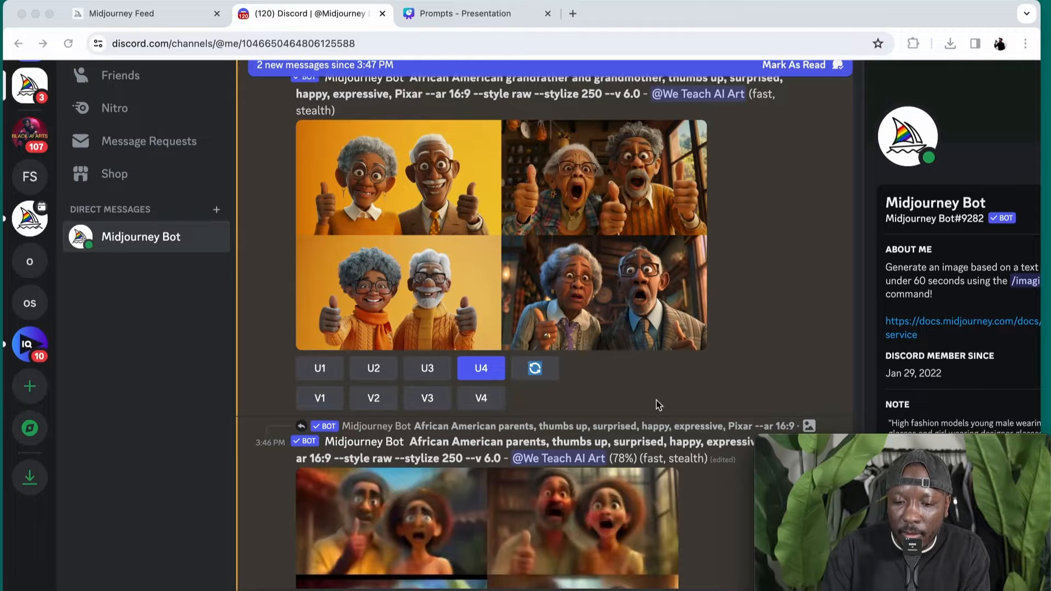
scroll(656, 405, "down", 2)
scroll(634, 484, "down", 6)
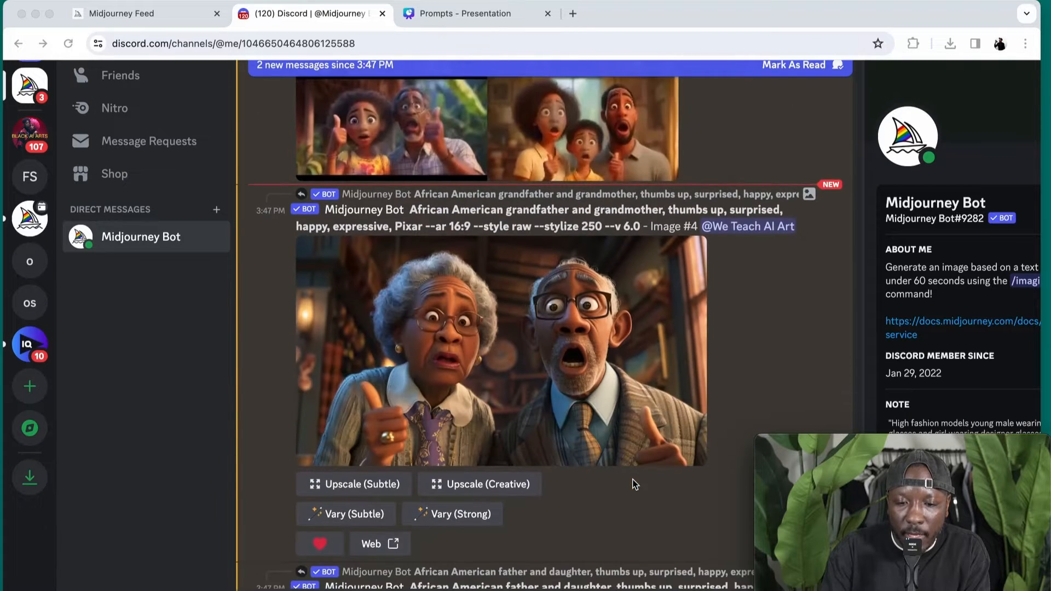
left_click(553, 403)
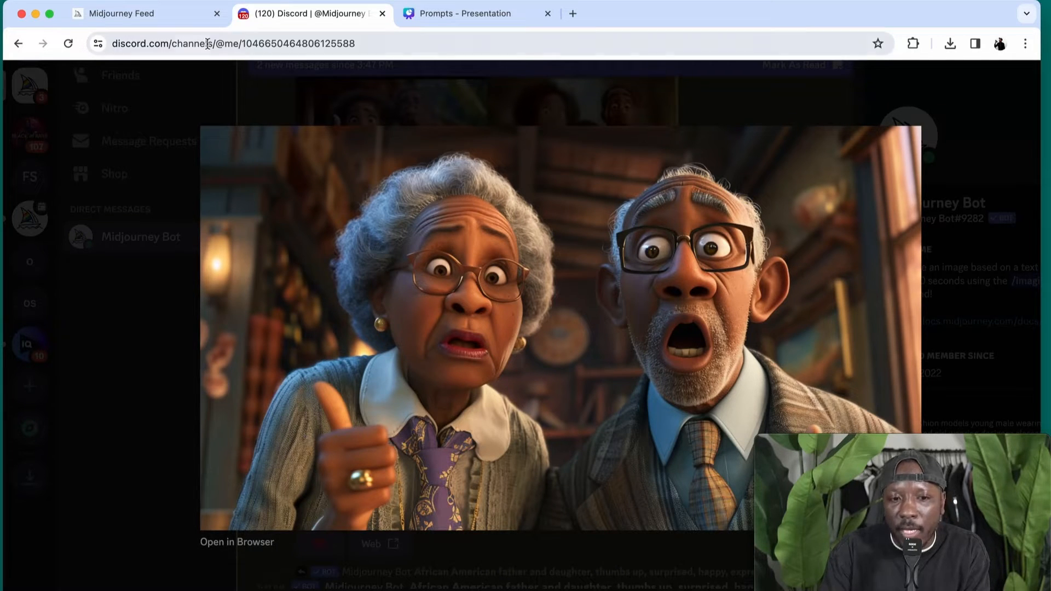
Switch to the Midjourney website and open My Images, reloading the page and passing the generative AI warning and human verification
left_click(180, 14)
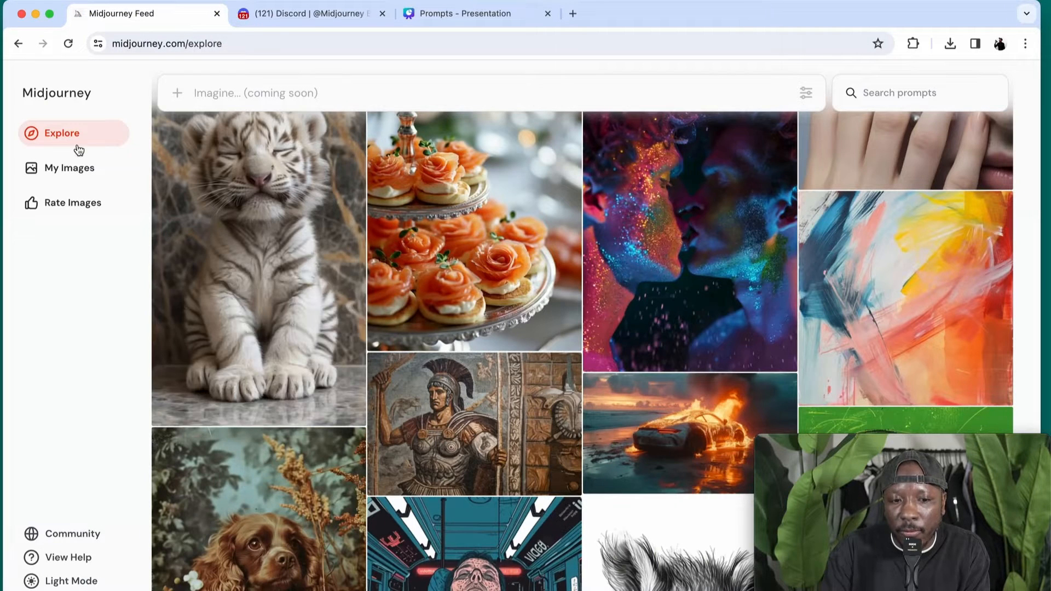
left_click(77, 168)
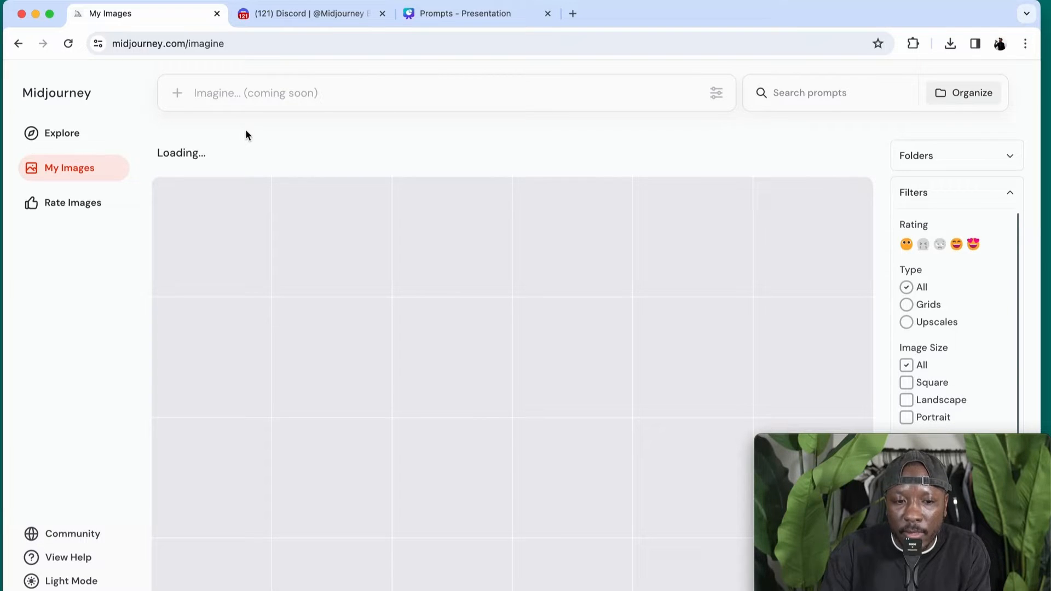
left_click(286, 43)
key("Return")
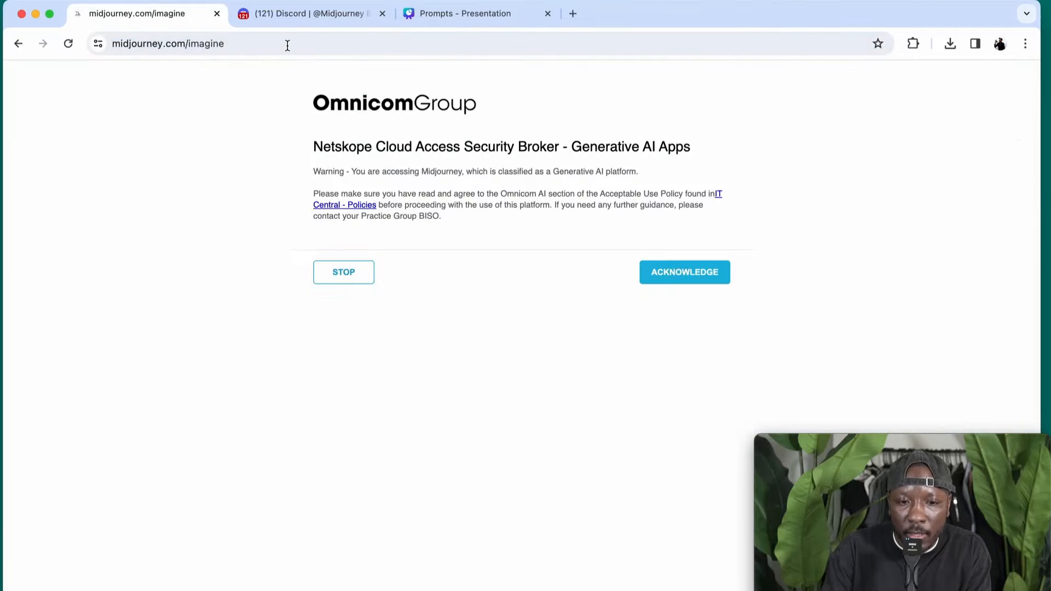
left_click(704, 279)
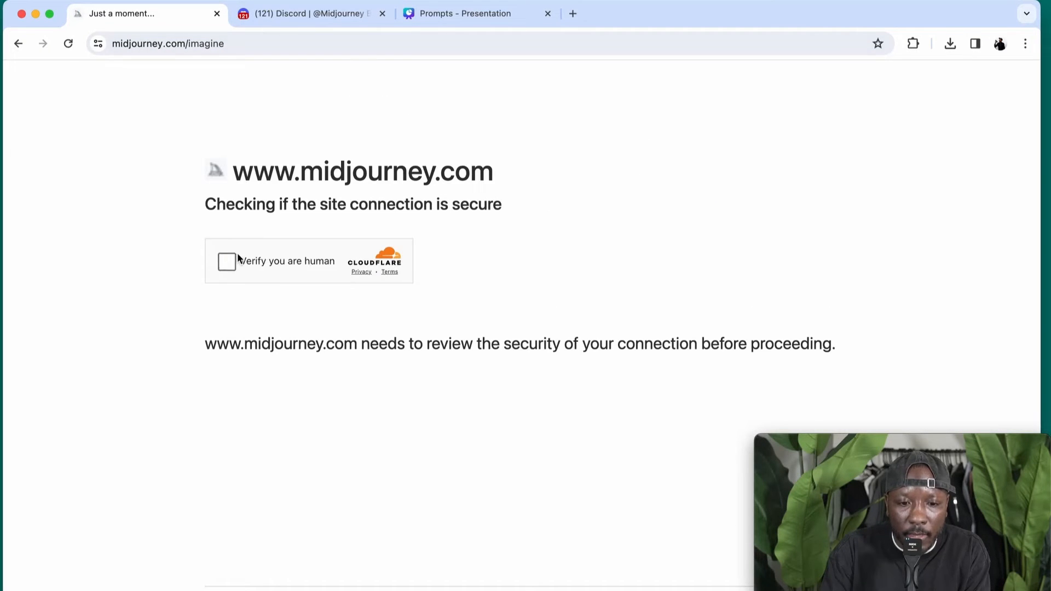
left_click(227, 261)
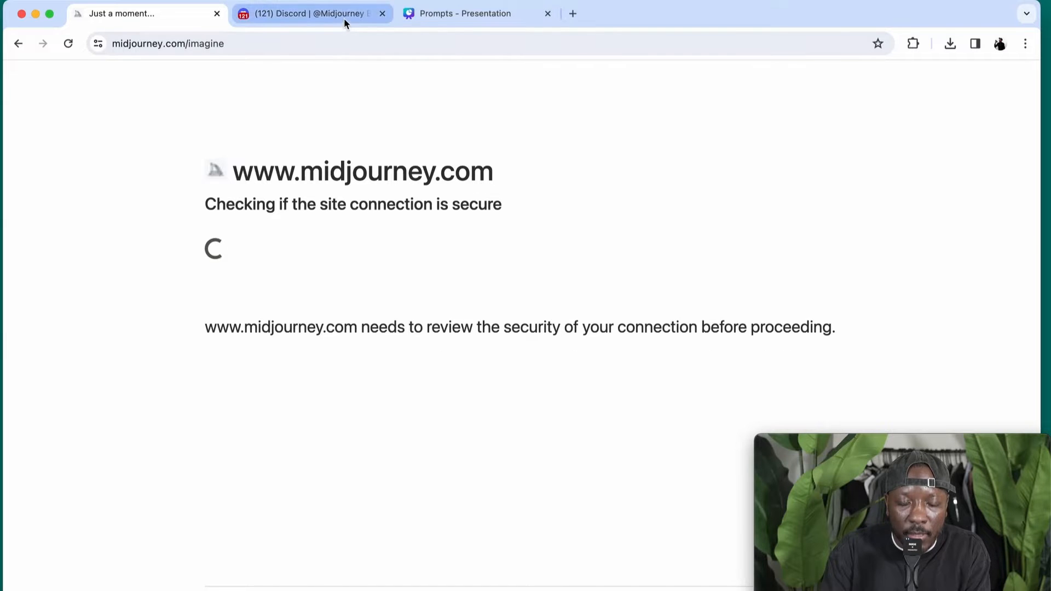
left_click(342, 14)
left_click(182, 15)
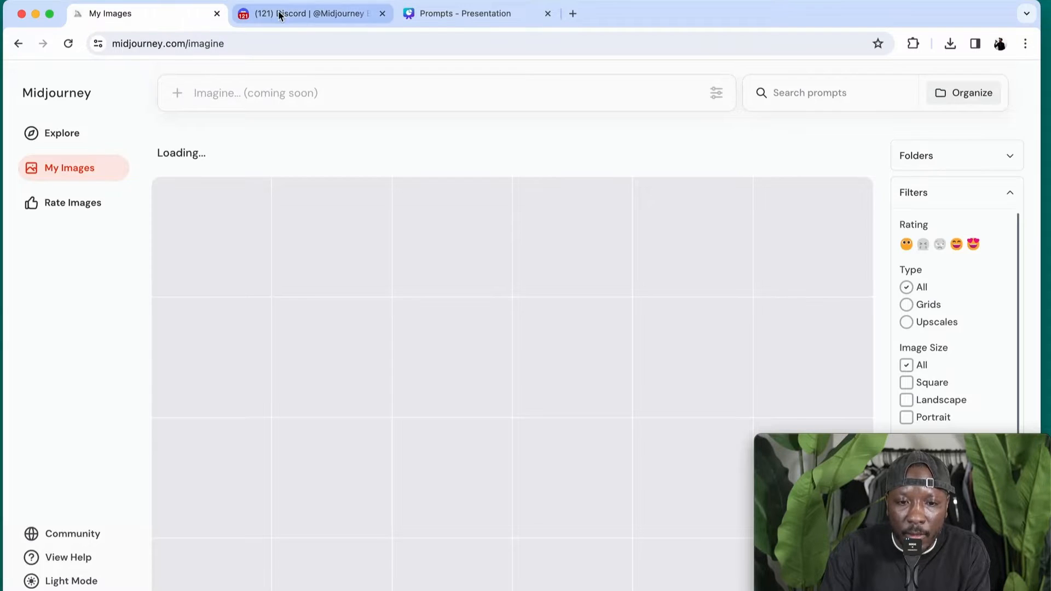
Return to Discord, close the enlarged image and look over the newly generated father and daughter and parents grids
left_click(278, 11)
left_click(175, 147)
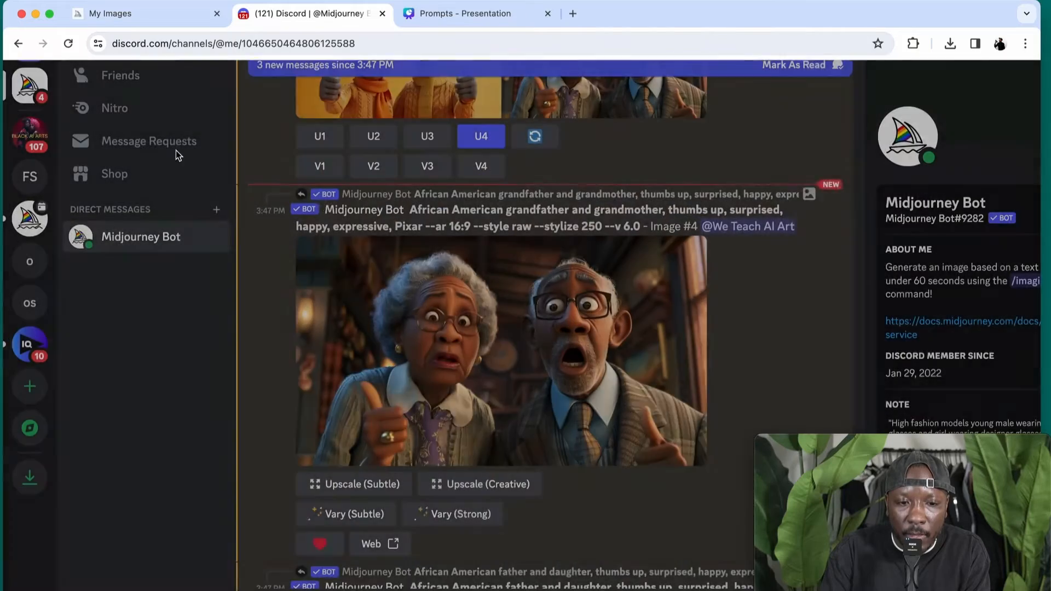
scroll(323, 206, "up", 2)
scroll(323, 205, "up", 10)
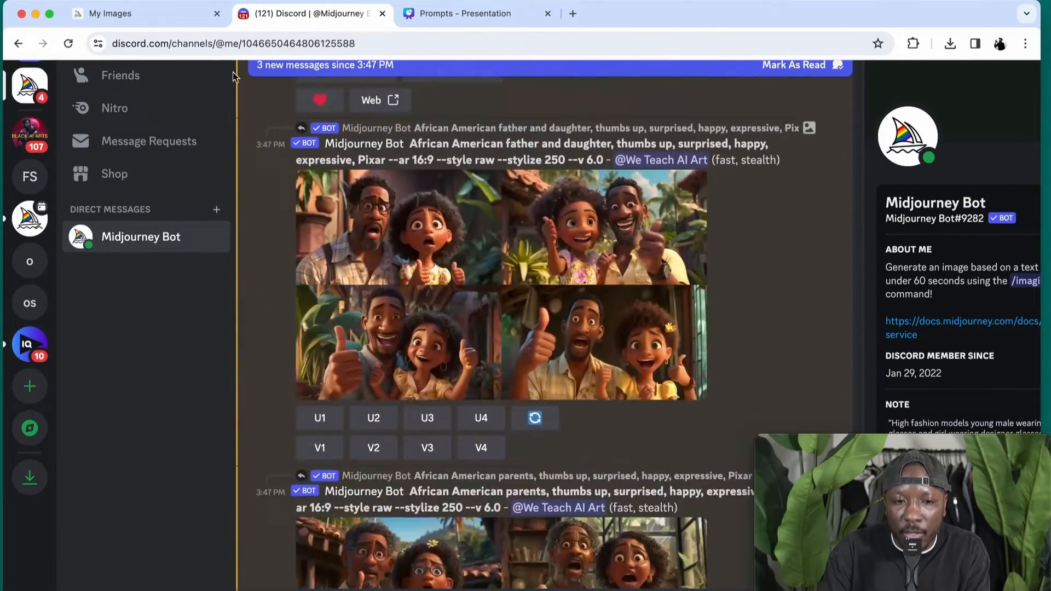
Switch back to My Images on the Midjourney website and browse today's generated family images
left_click(189, 18)
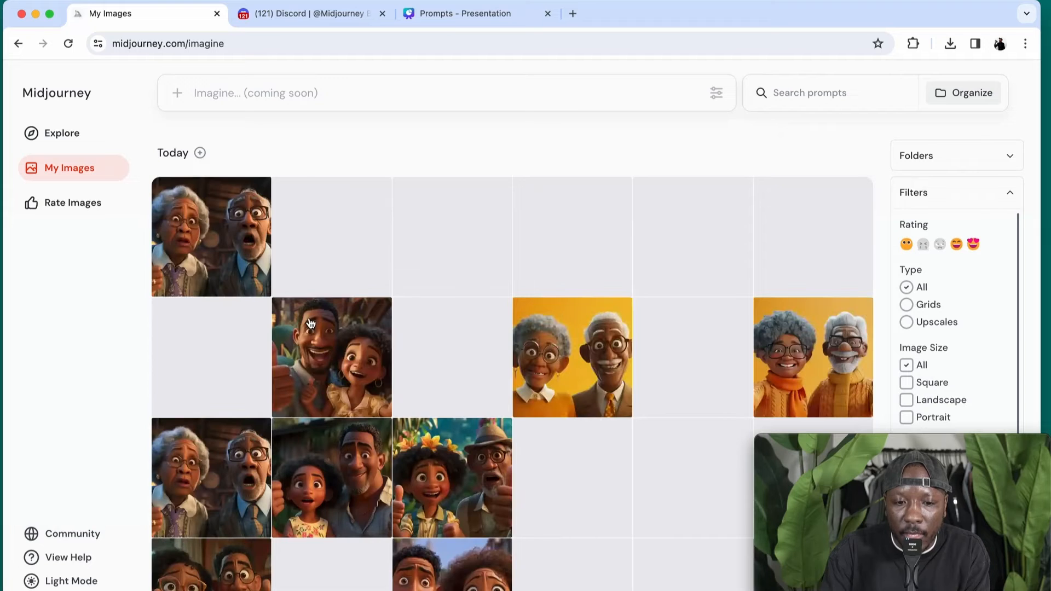
scroll(311, 322, "down", 1)
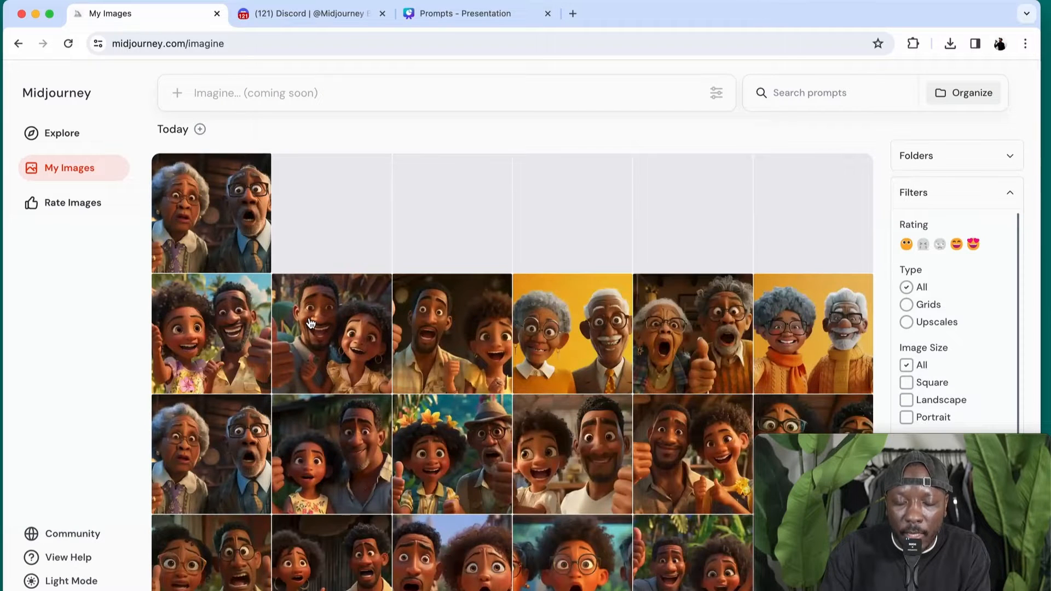
scroll(311, 323, "up", 1)
scroll(311, 323, "down", 3)
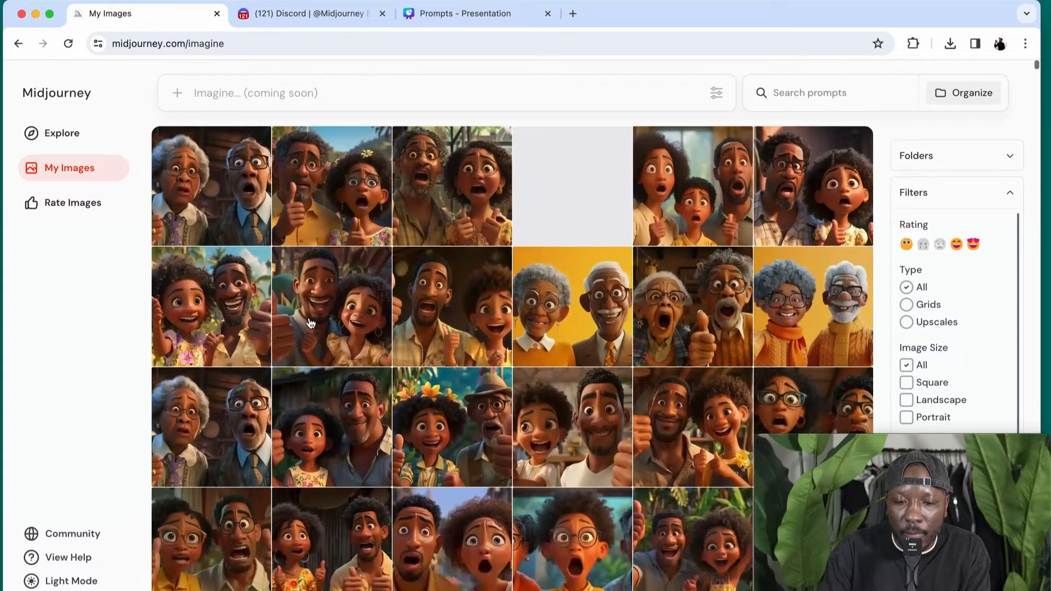
scroll(438, 249, "up", 3)
Open the parents images in the enlarged view and download the one showing a mother, father and boy in a yellow shirt
left_click(438, 249)
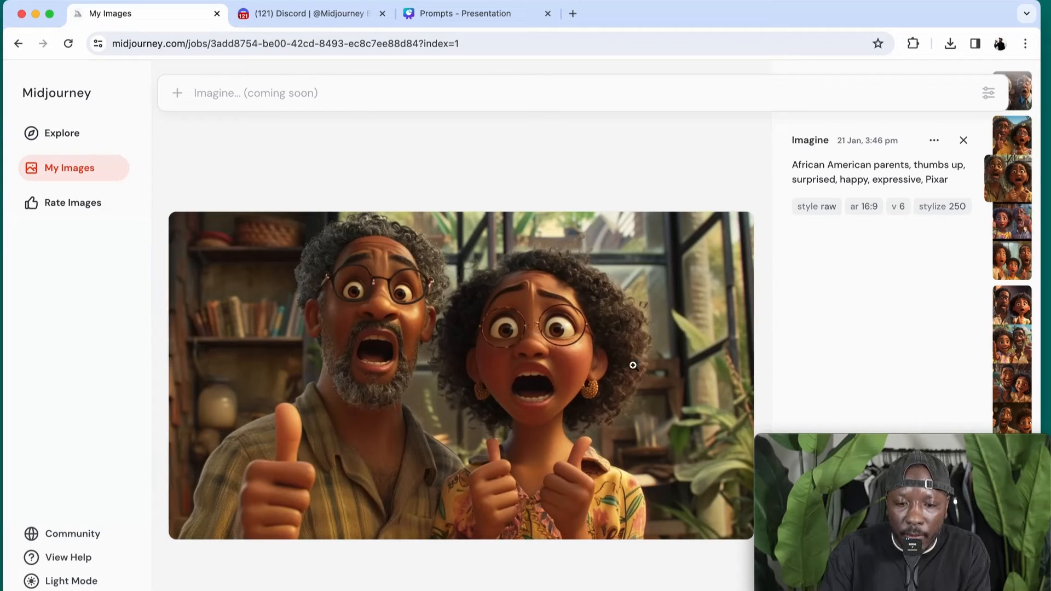
key("Right")
key("Right")
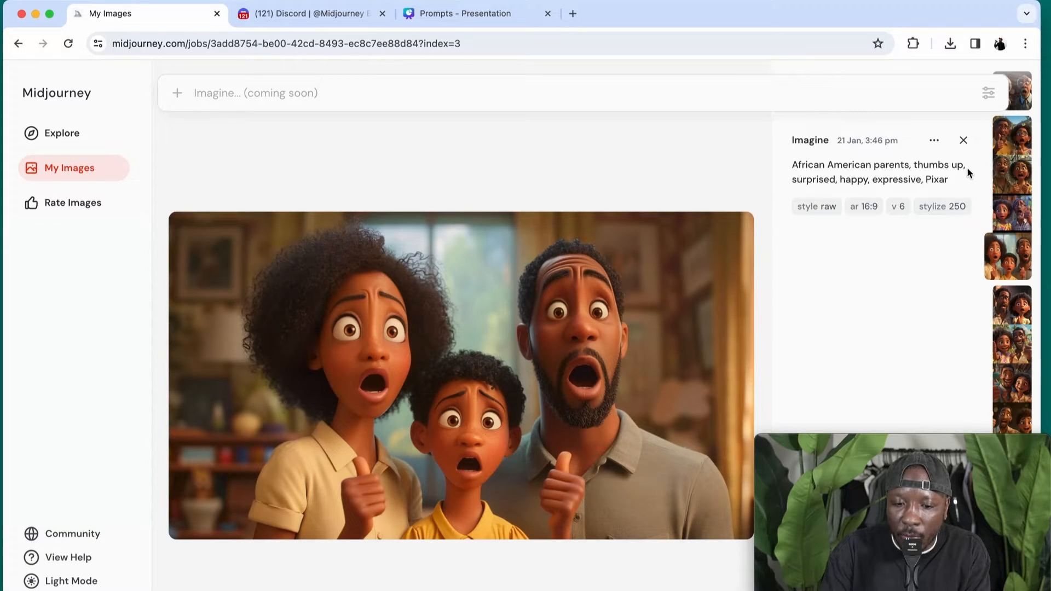
left_click(934, 140)
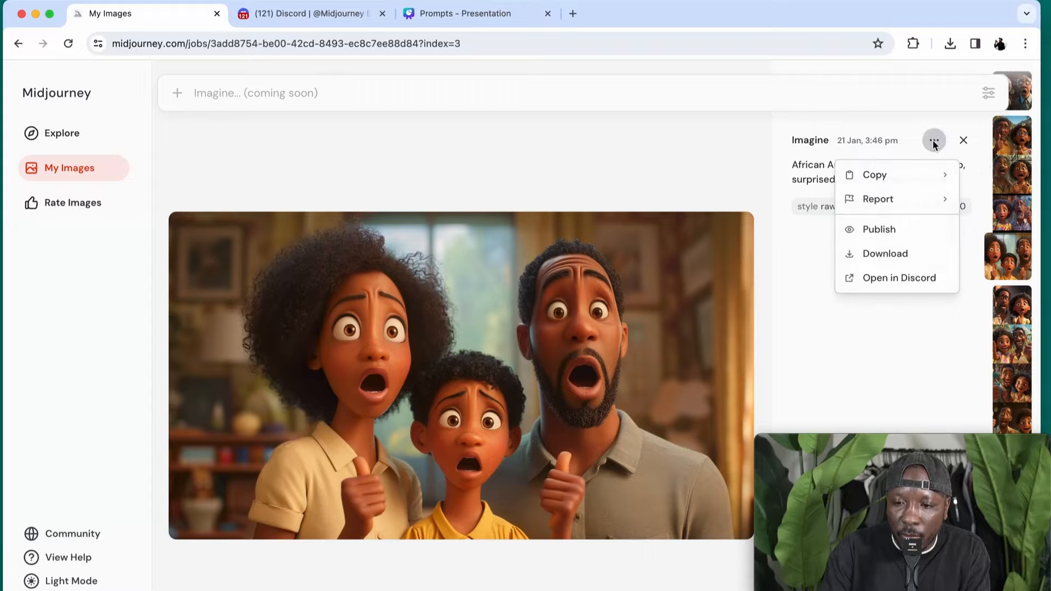
left_click(874, 251)
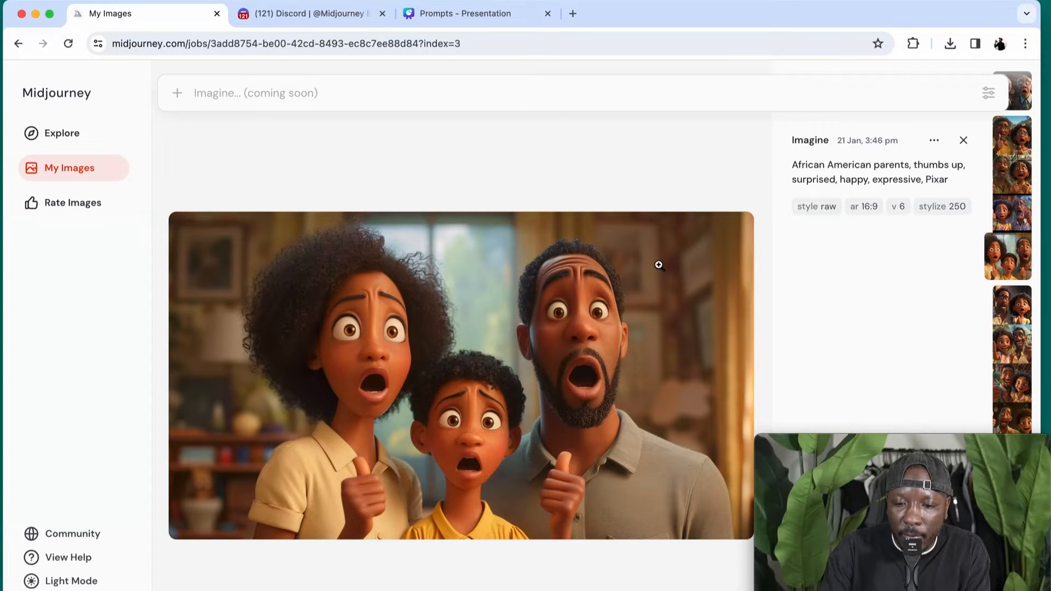
Go back to the parents image with the grey-bearded man and woman in round glasses and download it
key("Left")
key("Left")
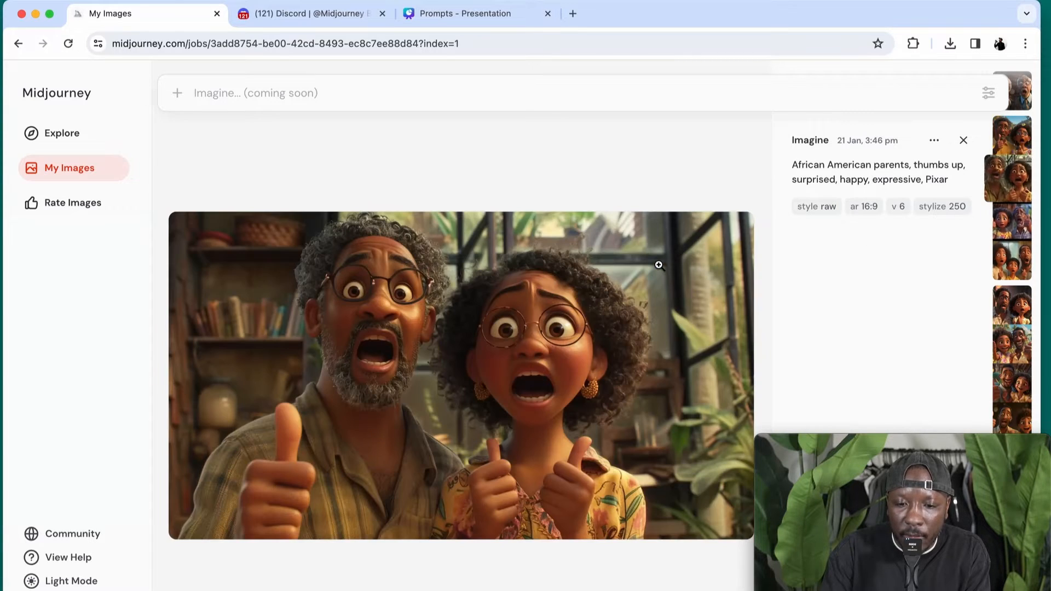
left_click(934, 141)
left_click(867, 254)
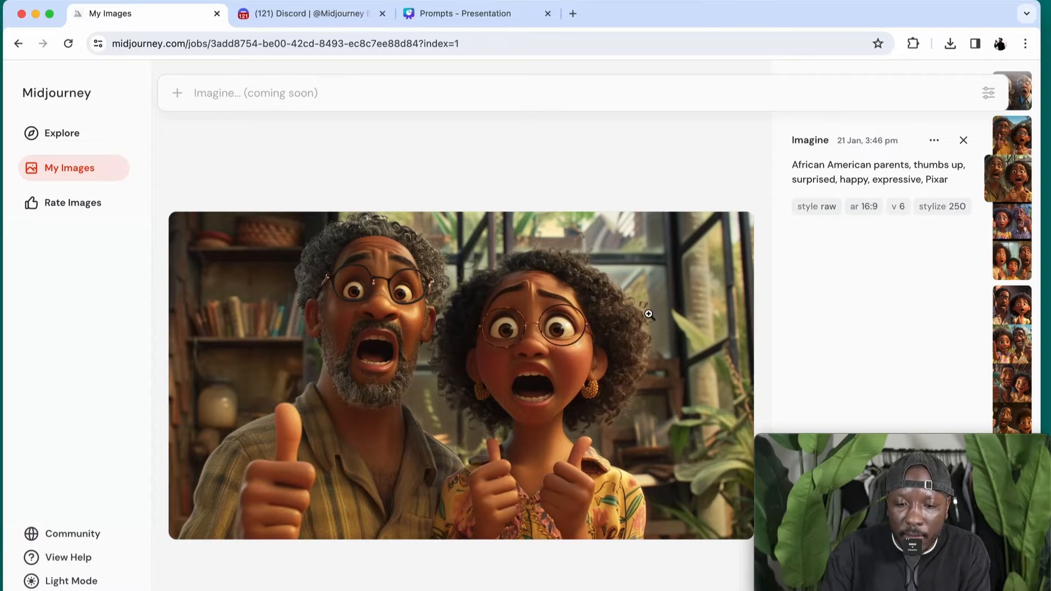
Browse to the father and daughter image with the bearded father in a plaid shirt and glasses and download it
key("Left")
key("Left")
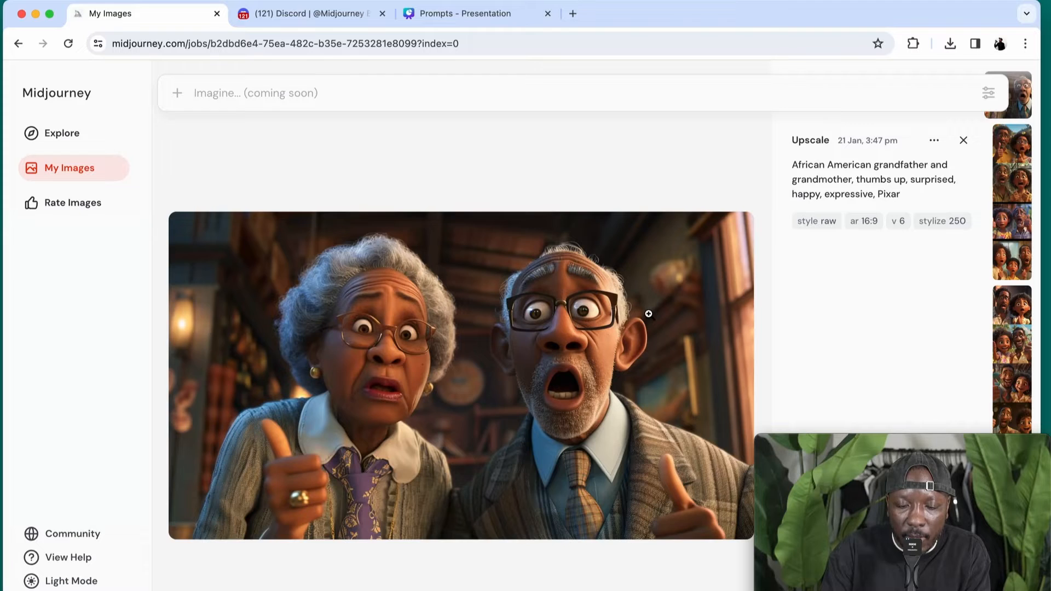
key("Right")
key("Right")
key("Right")
key("Right")
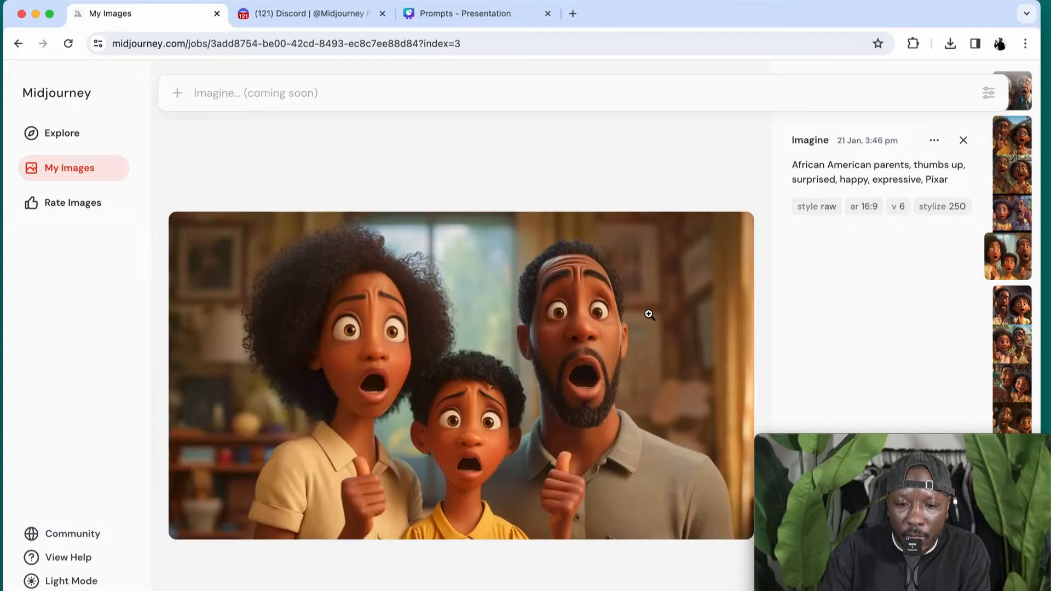
key("Right")
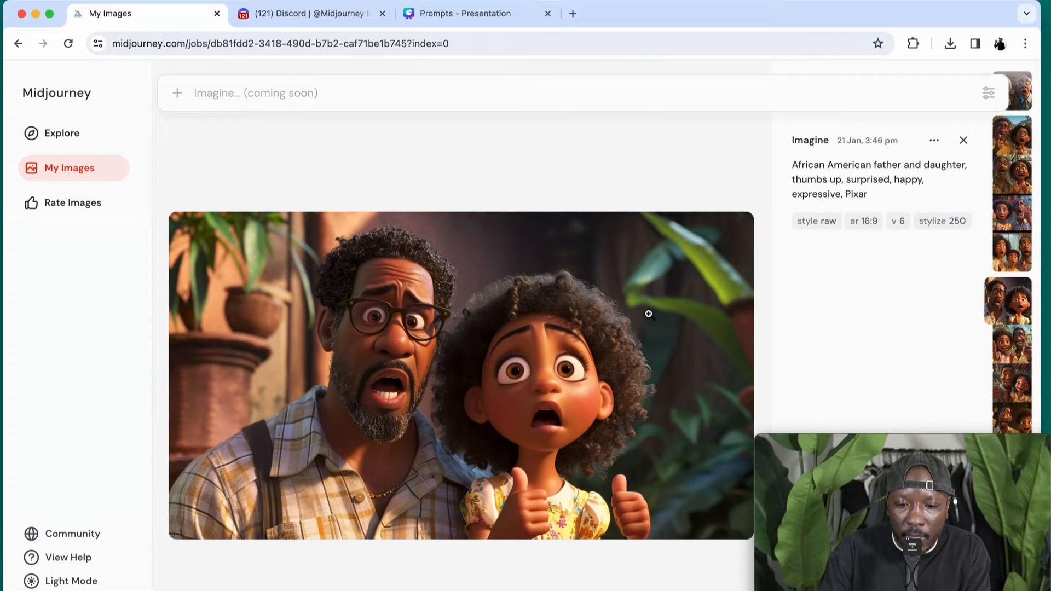
left_click(934, 141)
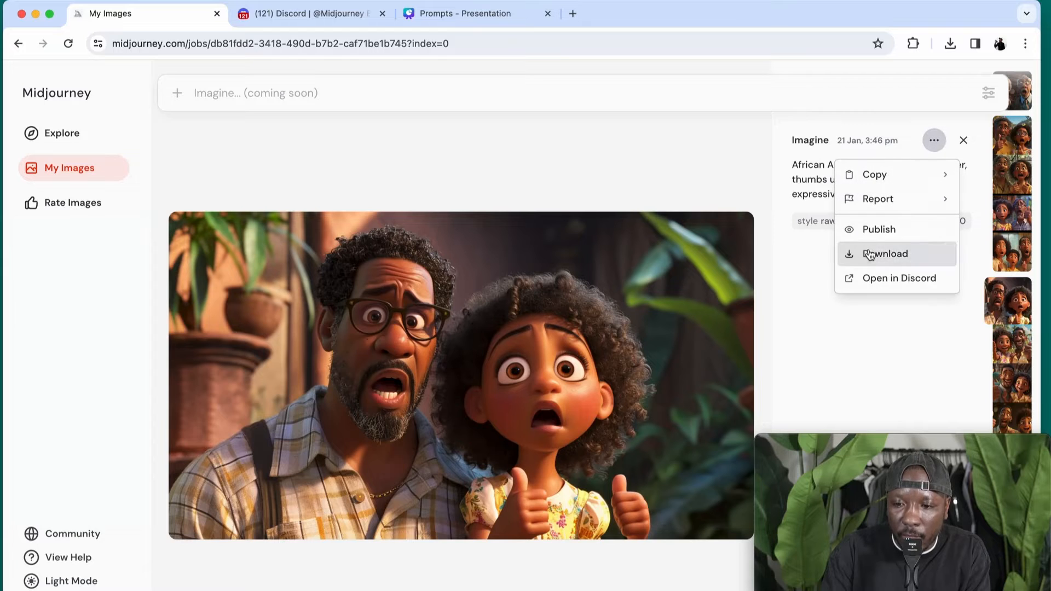
left_click(885, 255)
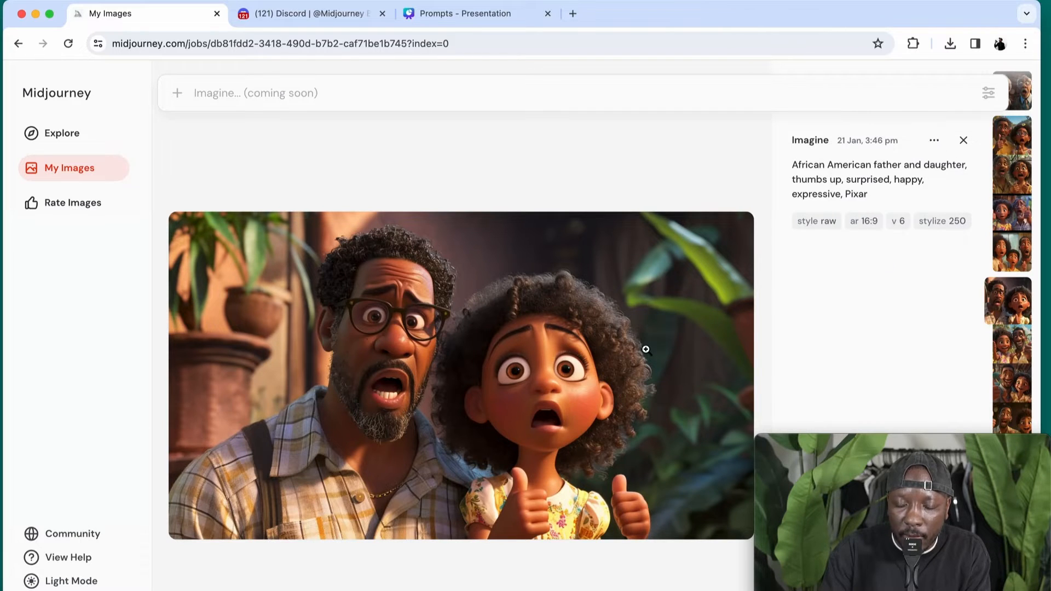
Find the father and daughter image with the laughing father and the girl in hoop earrings, and download it
key("Right")
key("Right")
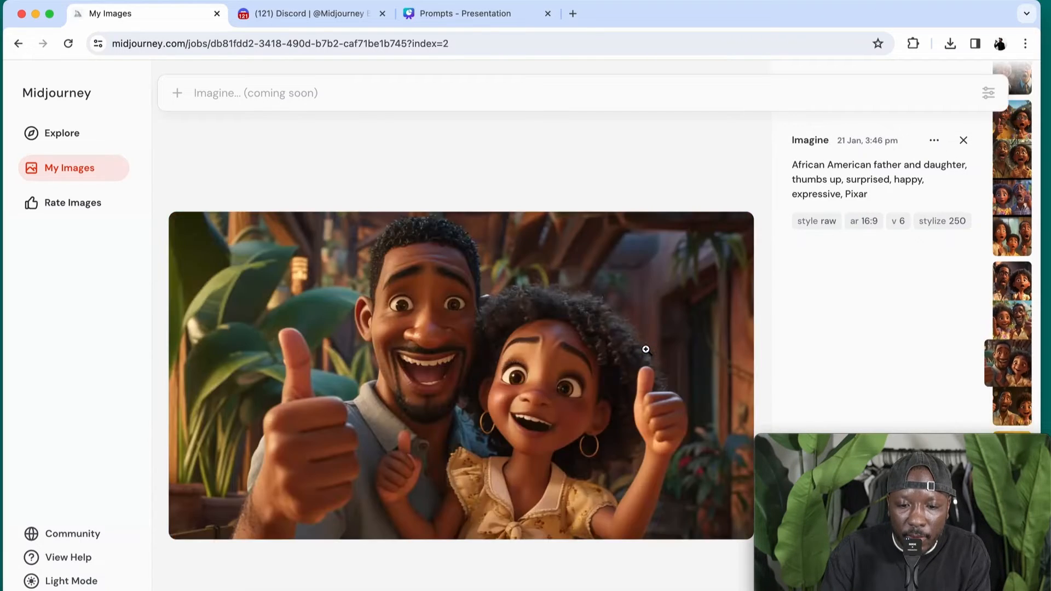
left_click(933, 140)
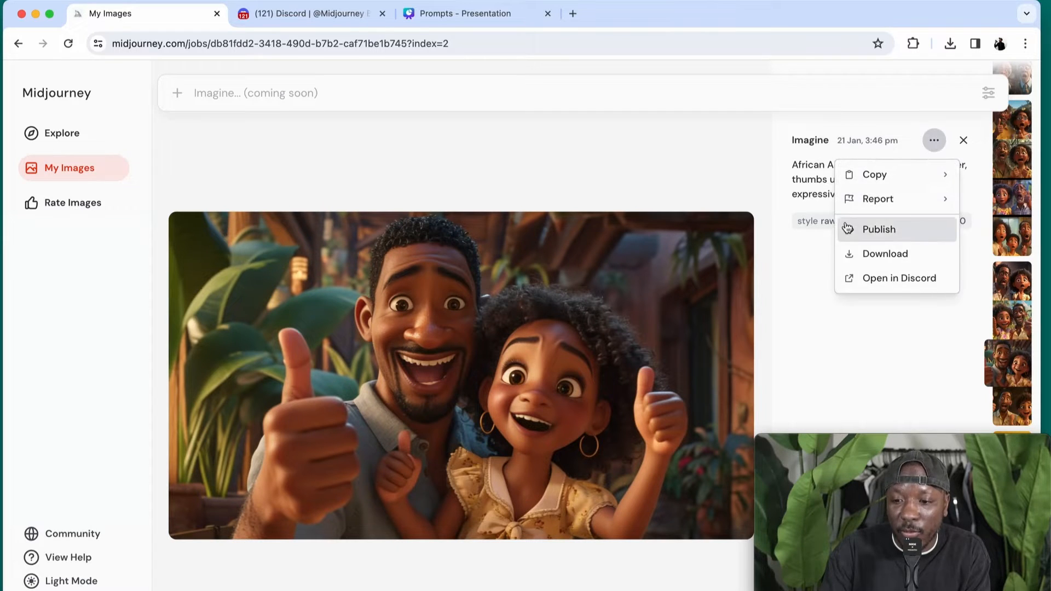
left_click(853, 253)
Look through the remaining enlarged images of the father and daughter, grandparents and parents prompts
key("Right")
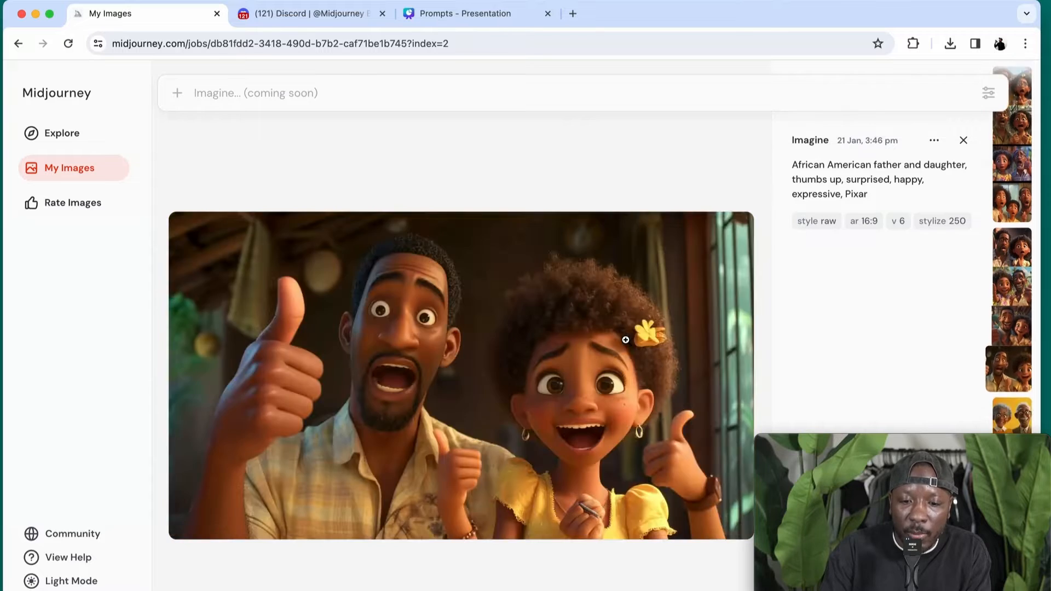
key("Right")
key("Left")
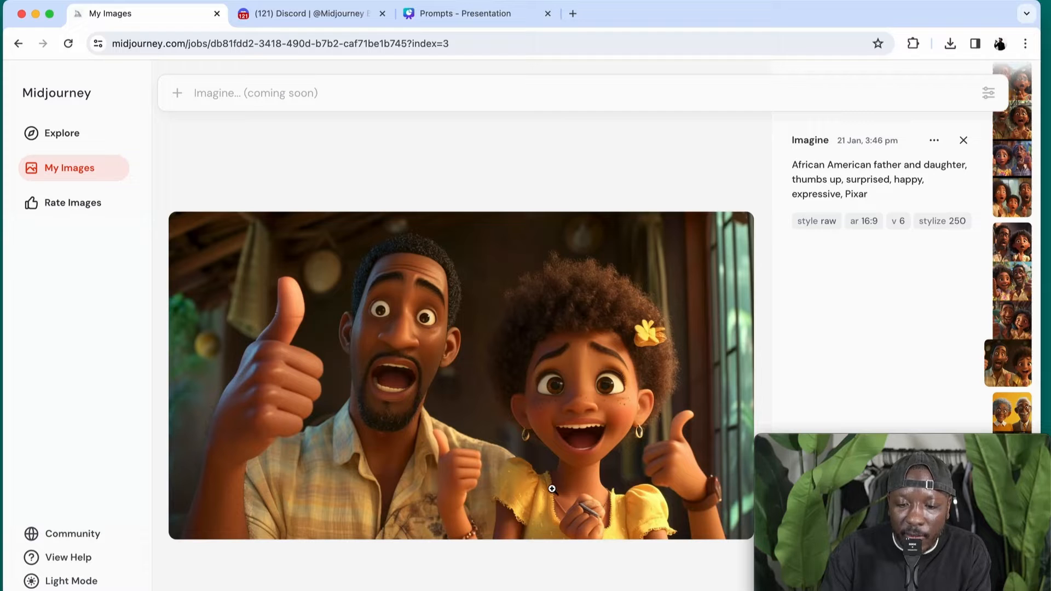
key("Right")
key("Right")
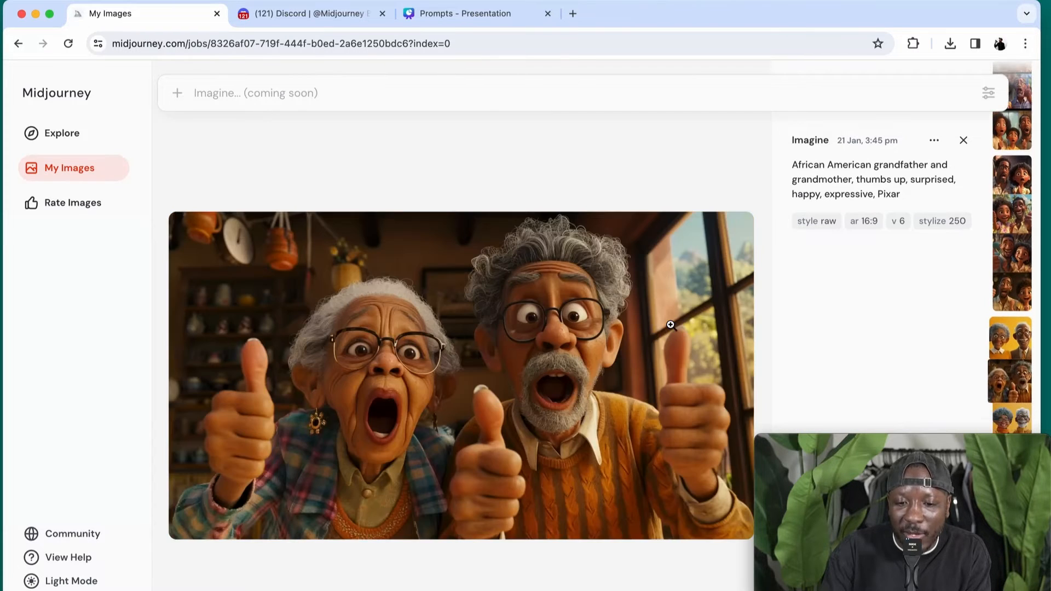
key("Right")
key("Right")
key("Right")
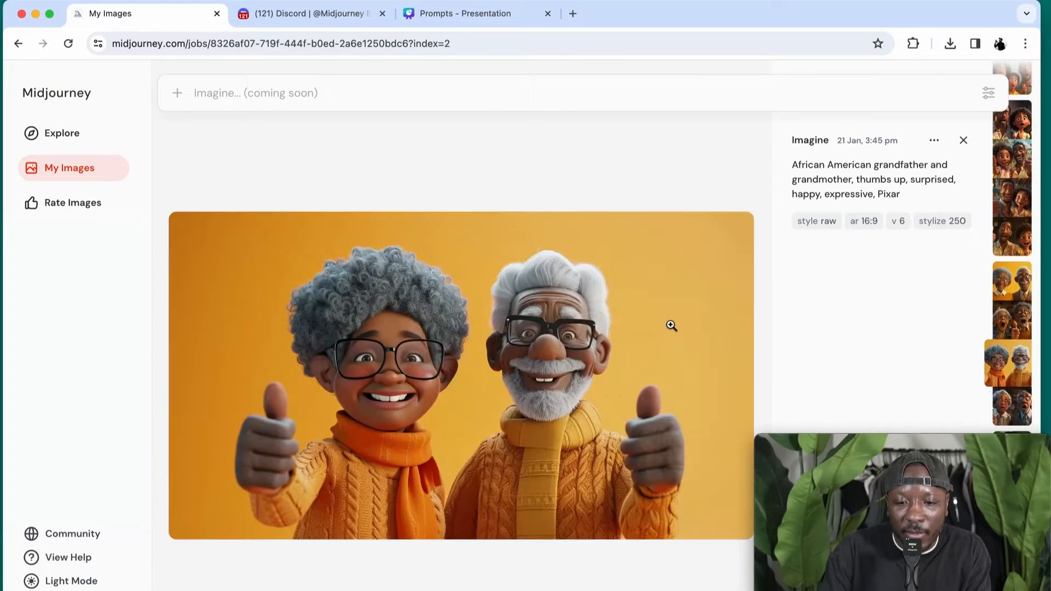
key("Right")
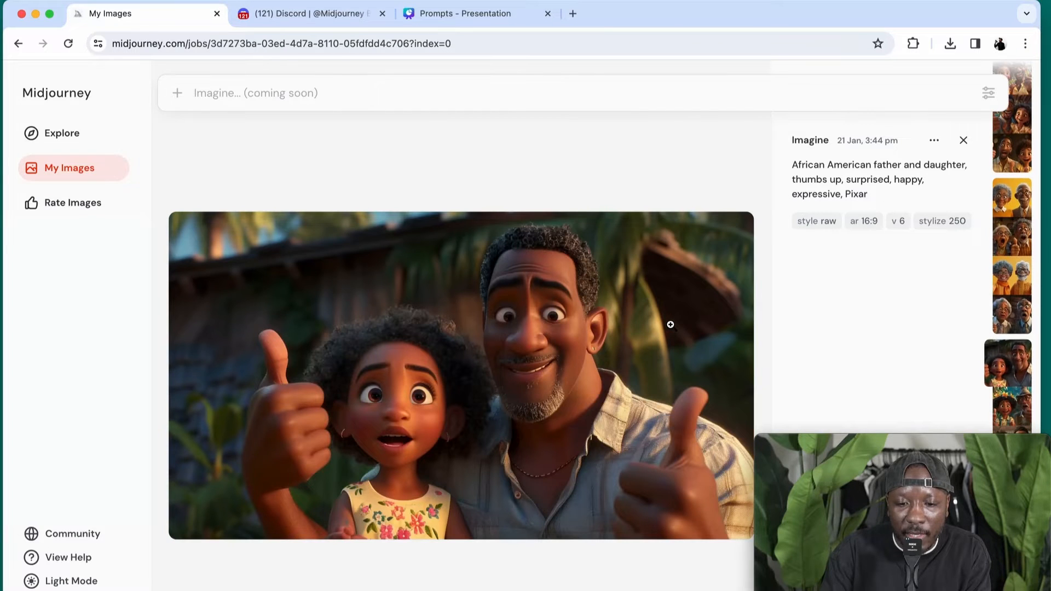
key("Right")
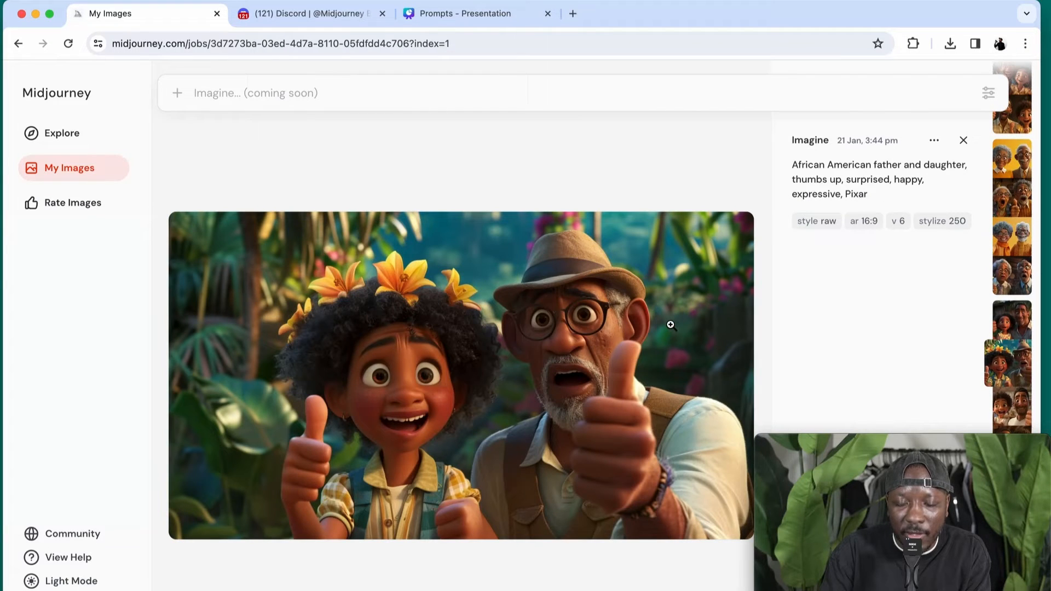
key("Right")
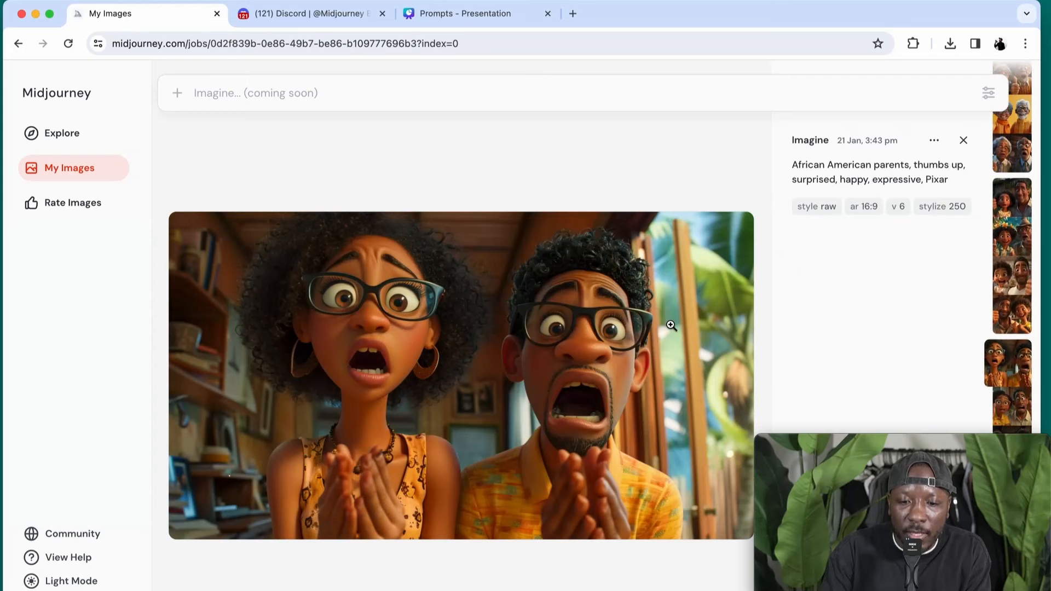
scroll(671, 325, "down", 1)
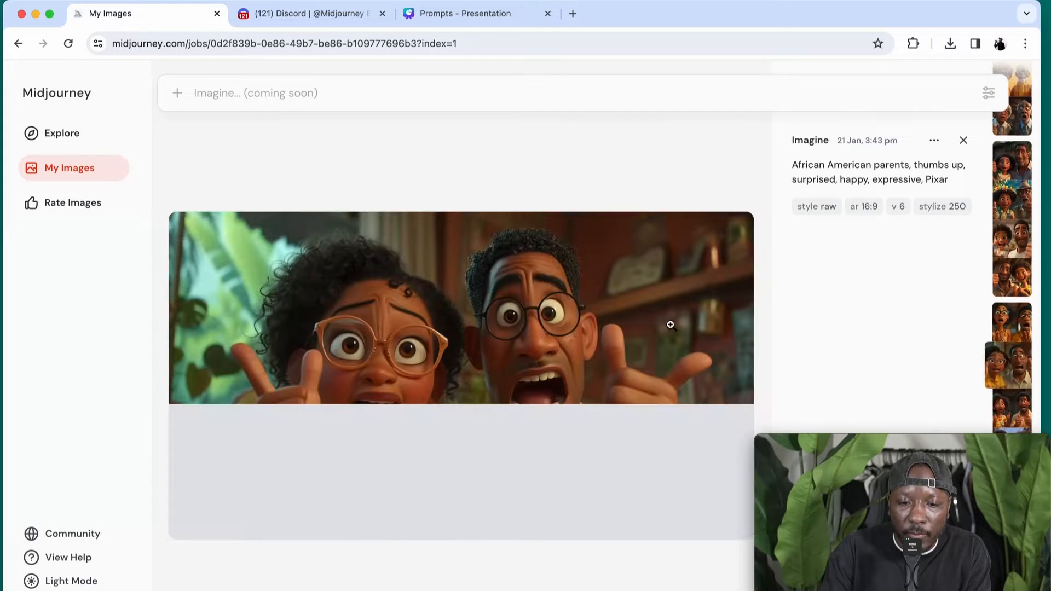
scroll(671, 325, "down", 1)
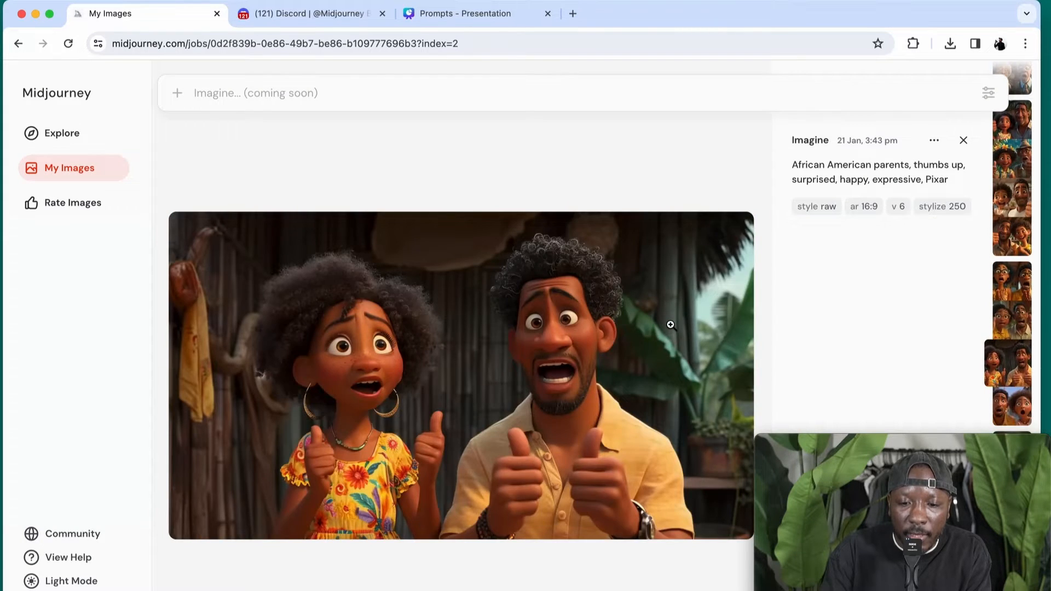
scroll(671, 326, "down", 1)
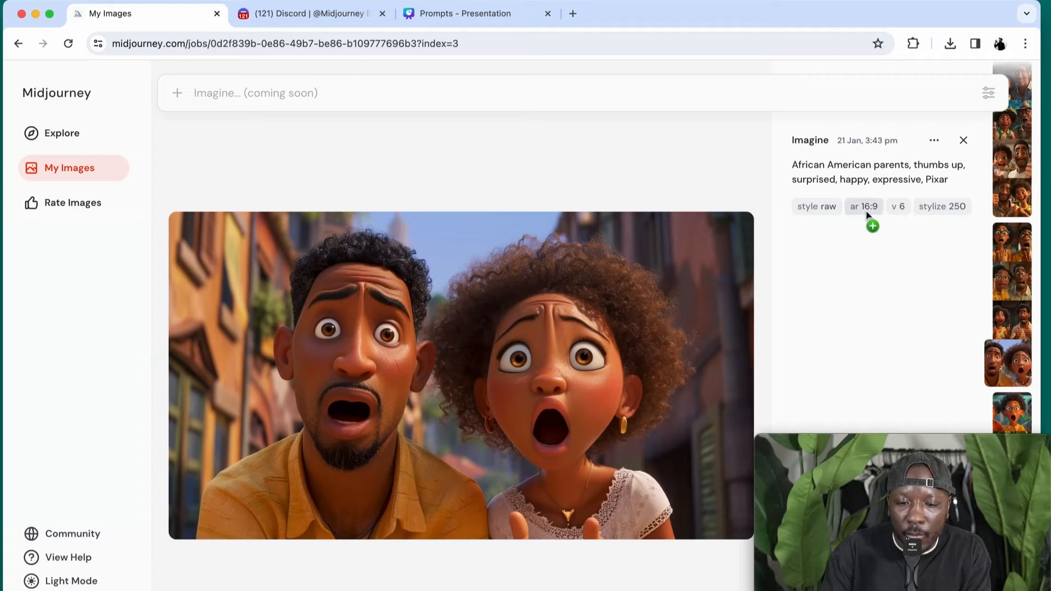
Switch to the Canva Prompts presentation and replace "grandfather and grandmother" with "family" in the prompt text
left_click(488, 12)
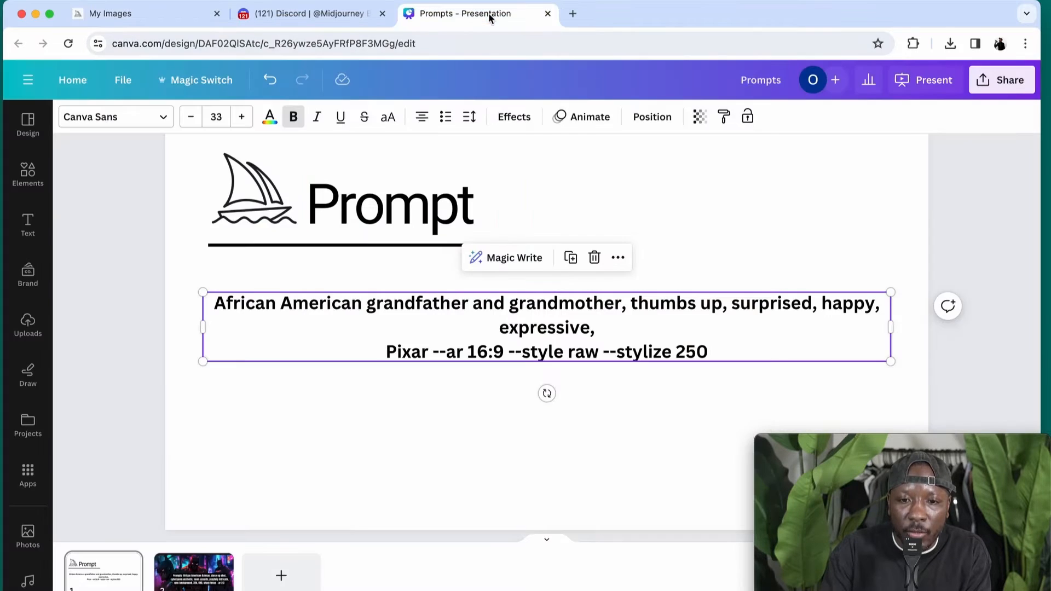
left_click(484, 419)
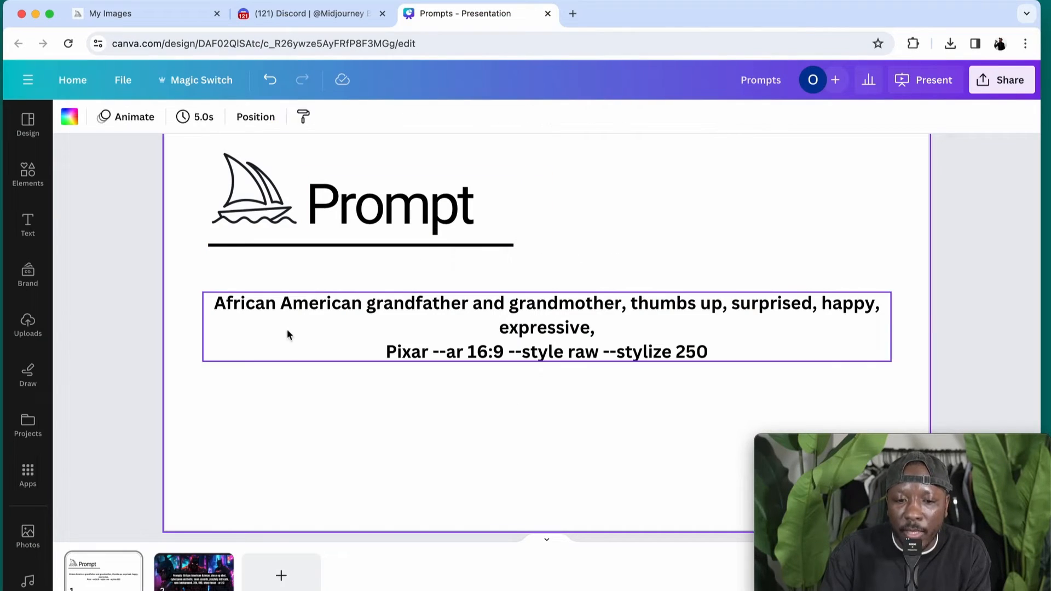
left_click(580, 305)
left_click(585, 304)
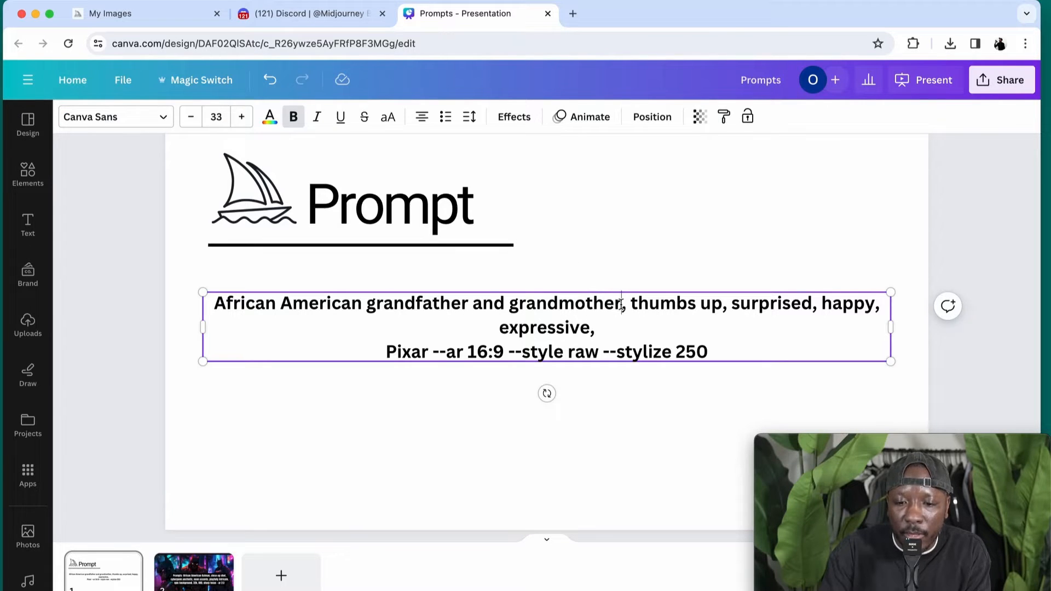
left_click_drag(622, 304, 366, 303)
type("fam")
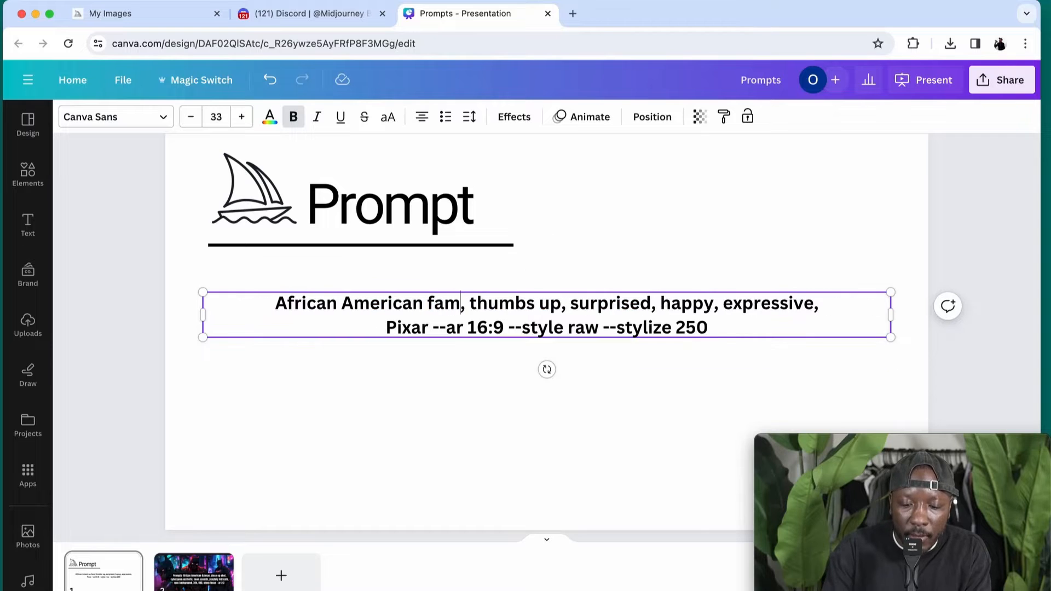
type("ily")
left_click(566, 258)
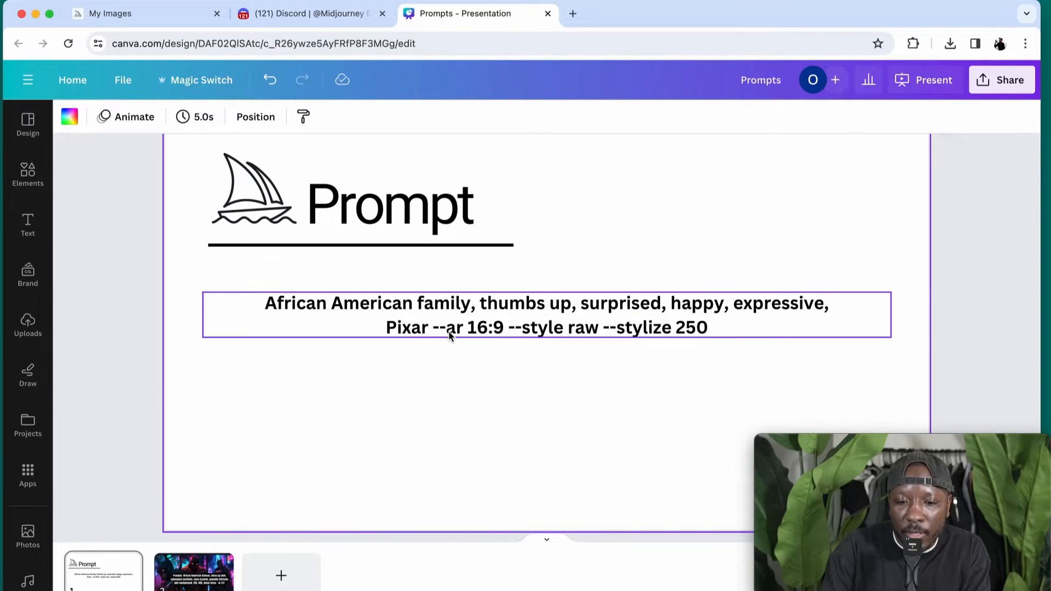
Enclose "African American family" in parentheses in the prompt text
left_click(456, 305)
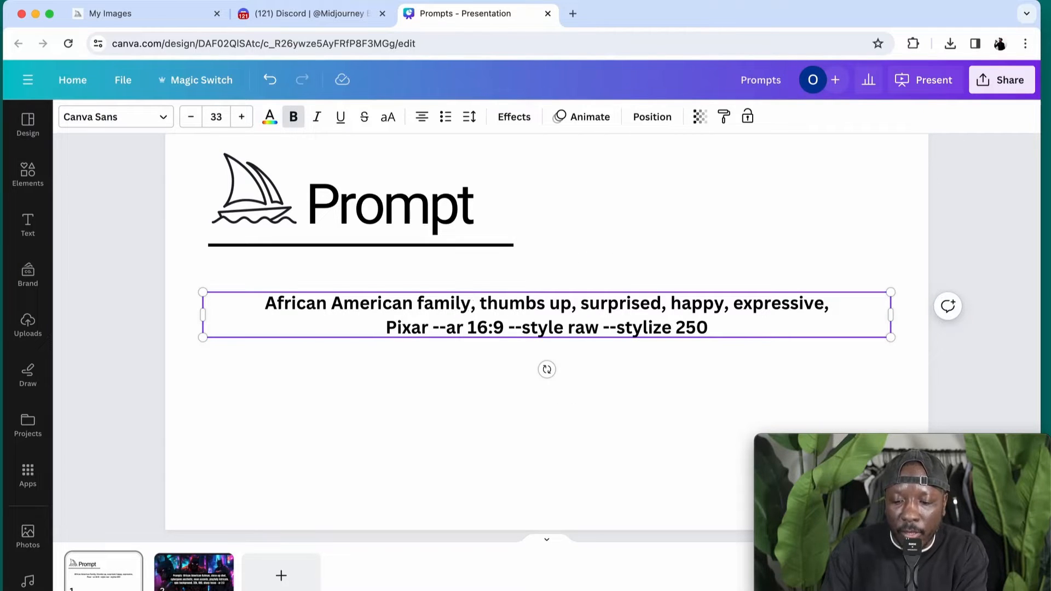
type(")")
left_click(263, 303)
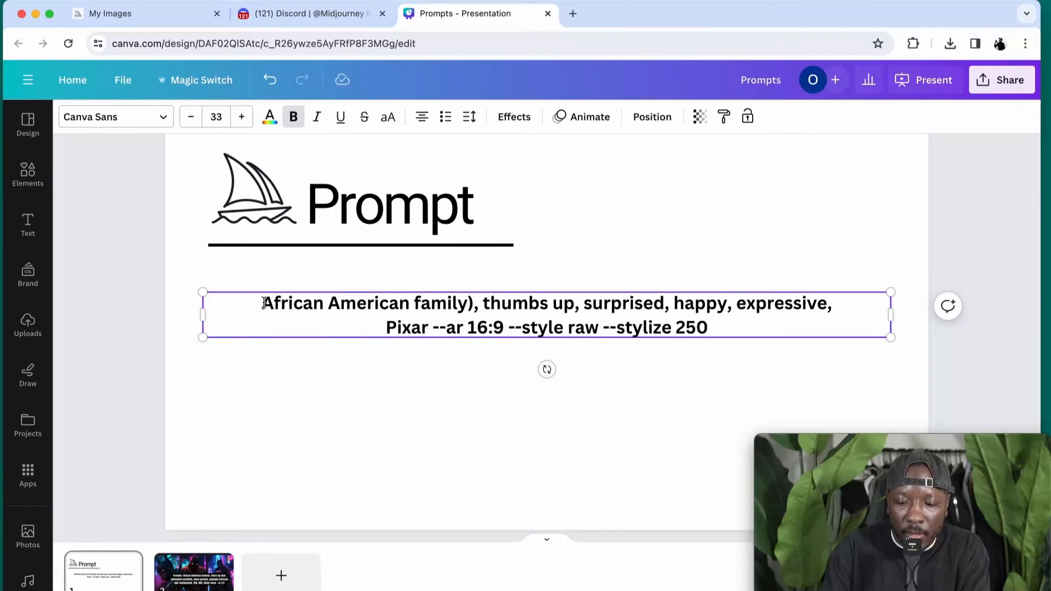
type("(")
Replace "African" with "Asian" so the prompt's subject reads "Asian American family"
left_click_drag(331, 302, 282, 303)
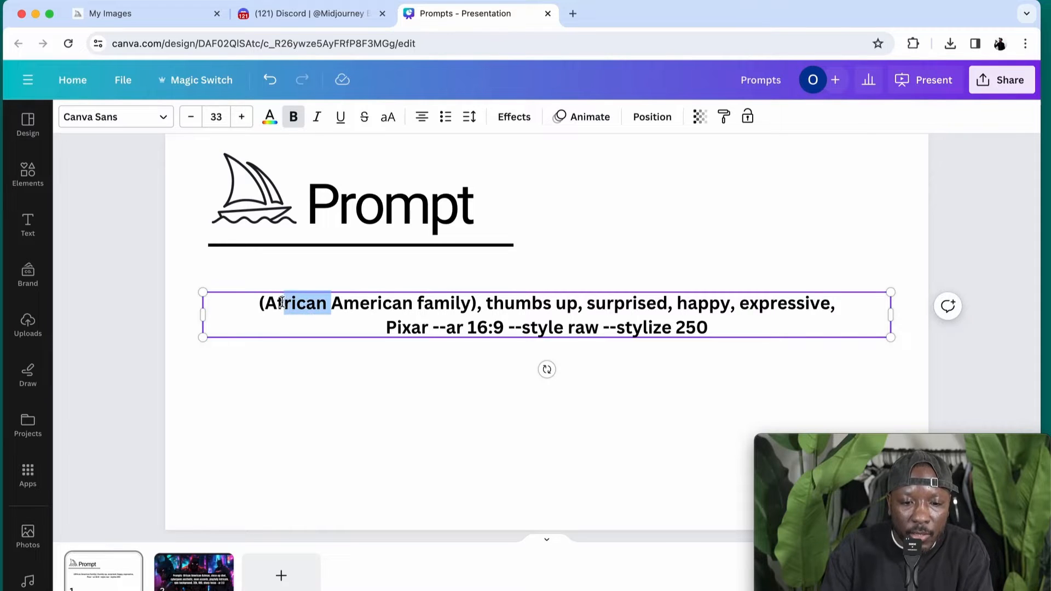
type("Sian")
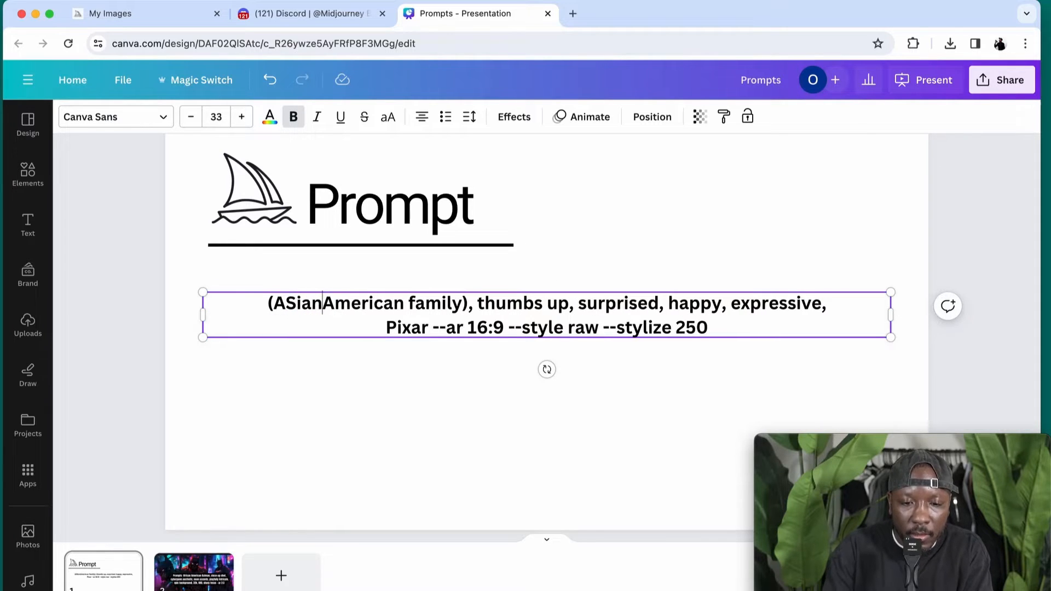
key("BackSpace")
key("BackSpace")
key("BackSpace")
key("BackSpace")
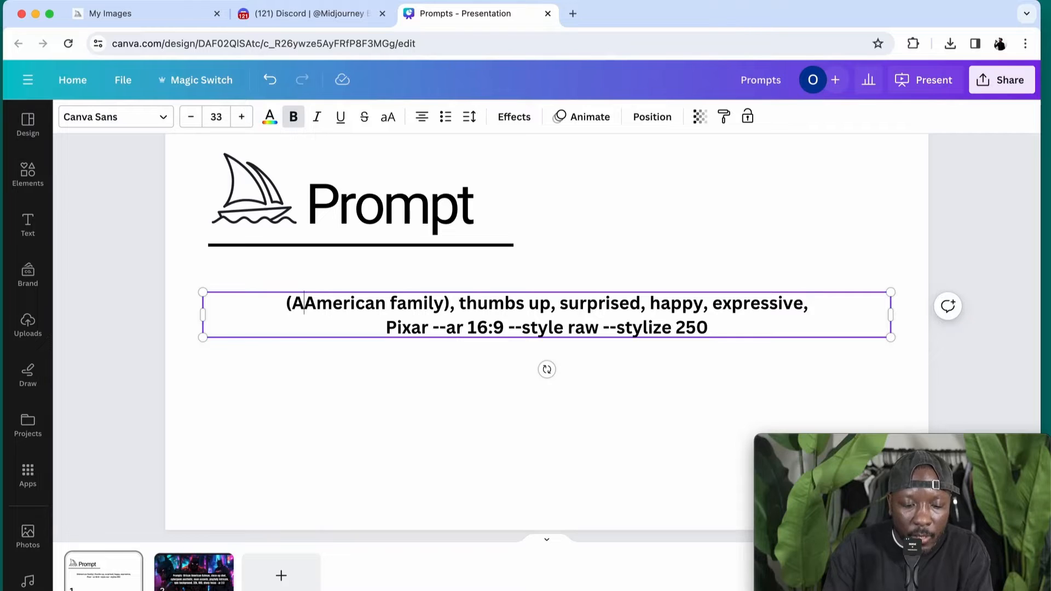
type("sianb")
key("BackSpace")
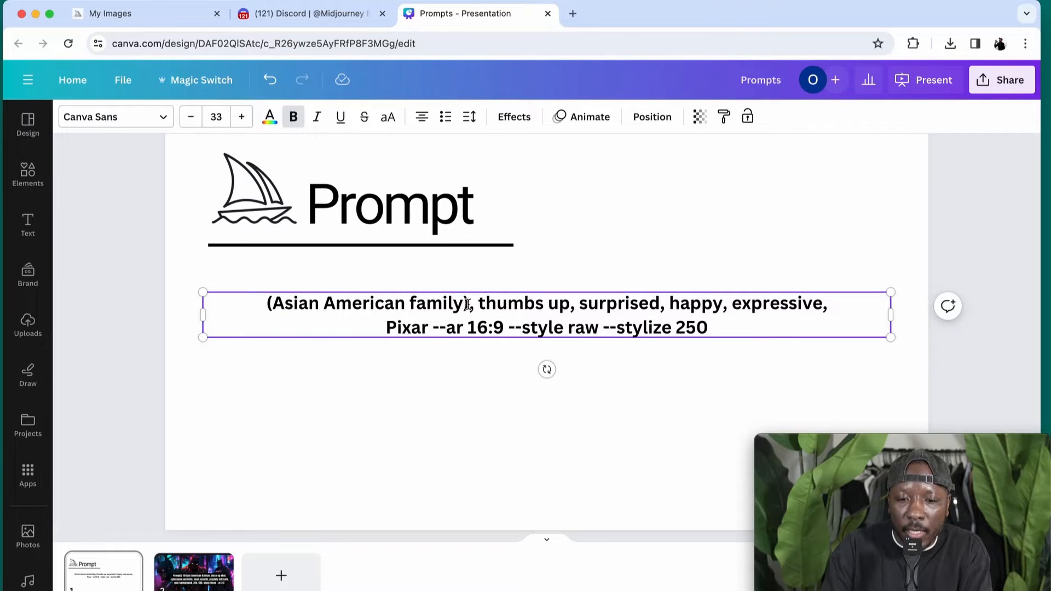
Remove the parentheses around "Asian American family" and select the entire prompt text for copying
key("BackSpace")
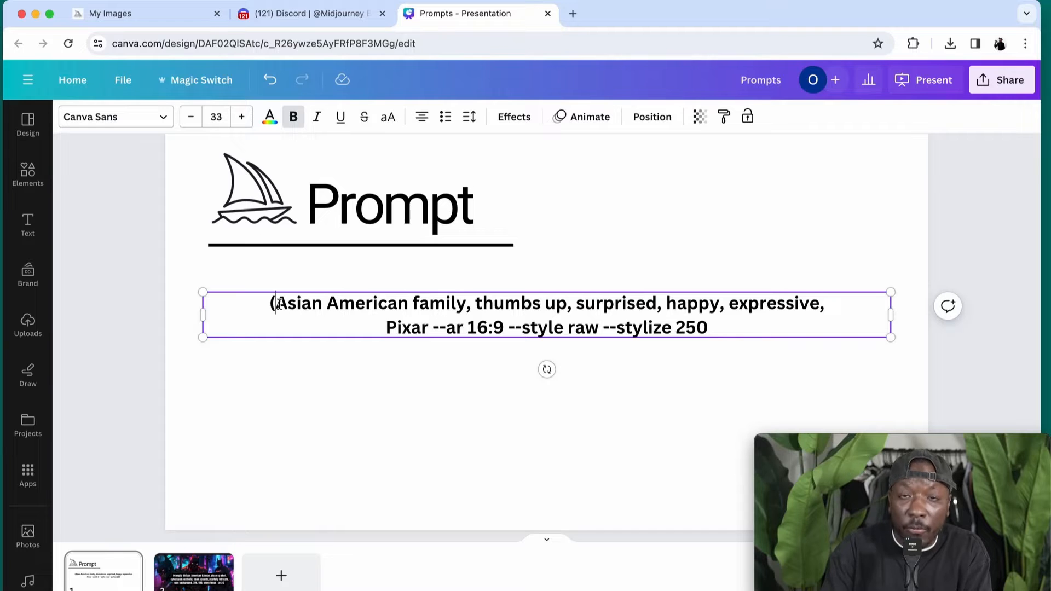
key("BackSpace")
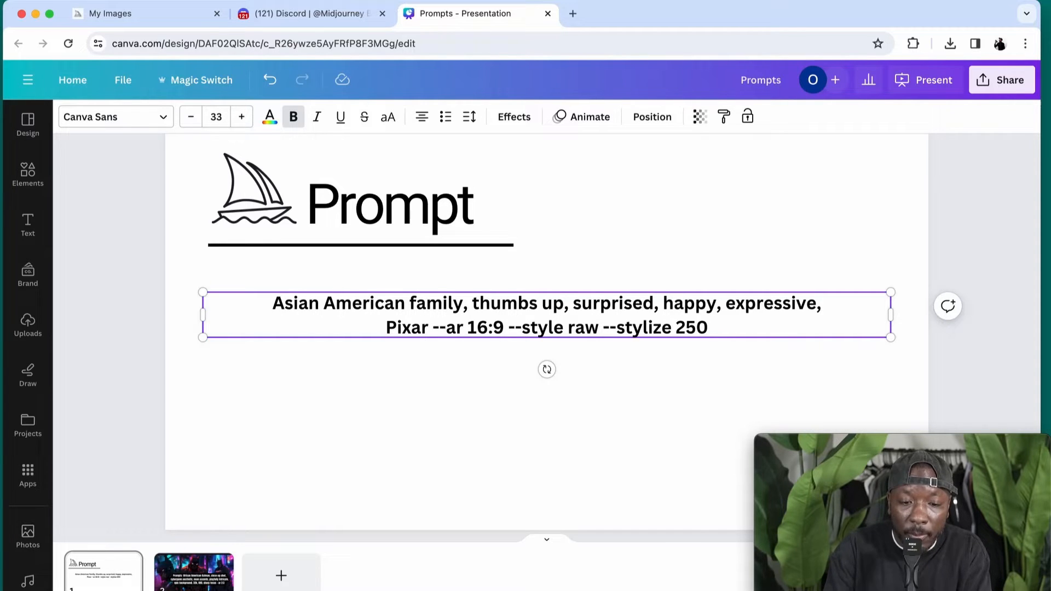
triple_click(367, 309)
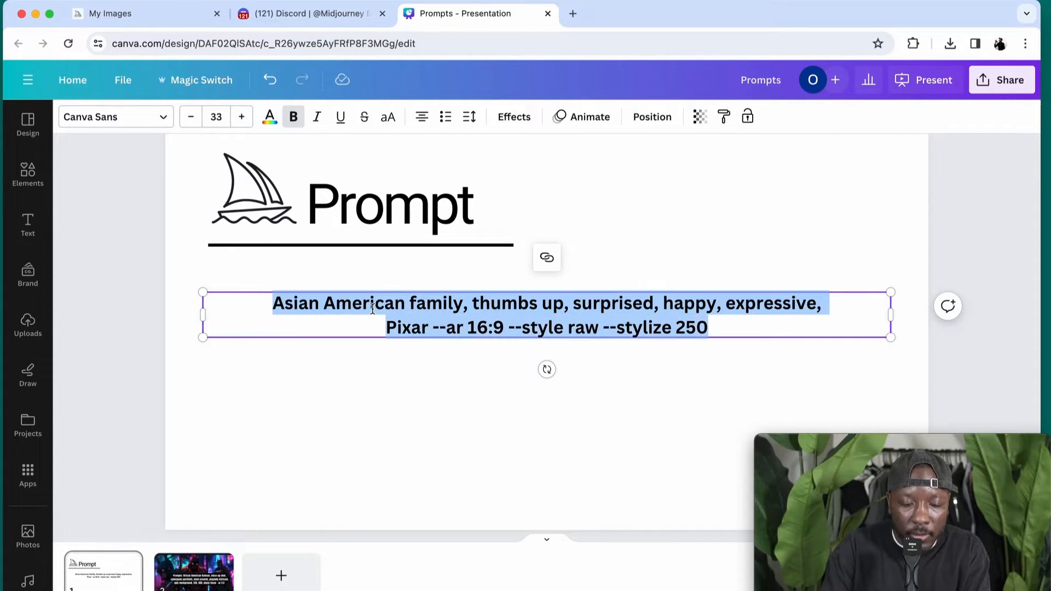
Switch to Discord and submit the copied "Asian American family" prompt to the Midjourney Bot with the /imagine command
left_click(326, 16)
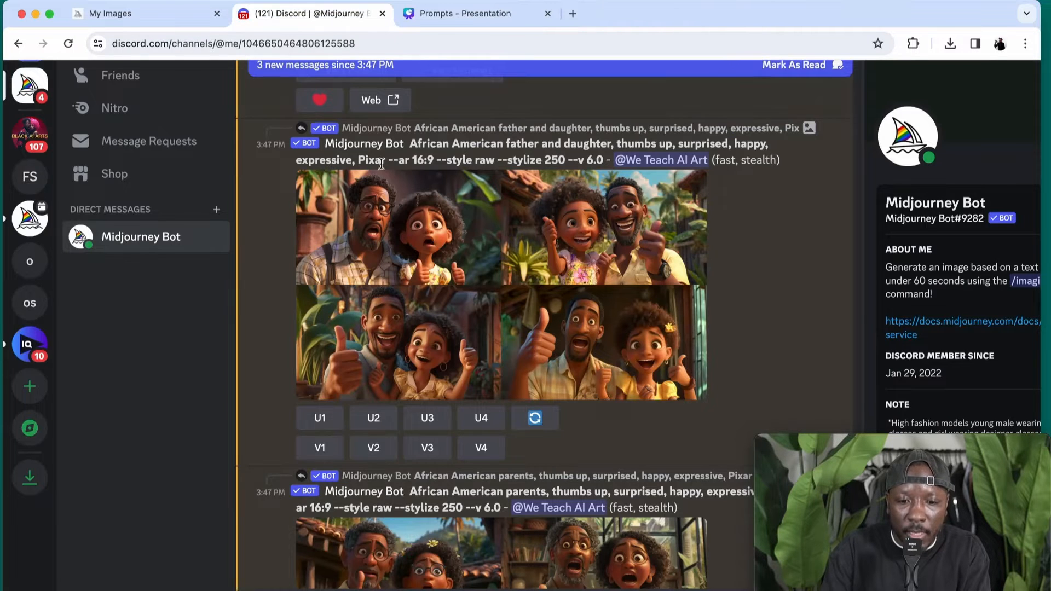
scroll(394, 328, "down", 5)
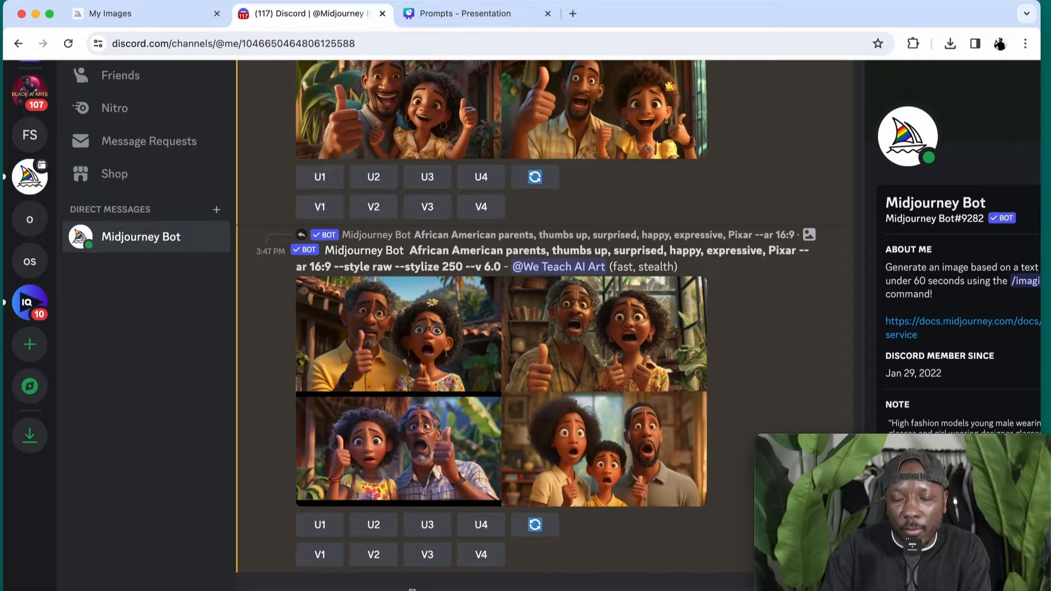
type("/")
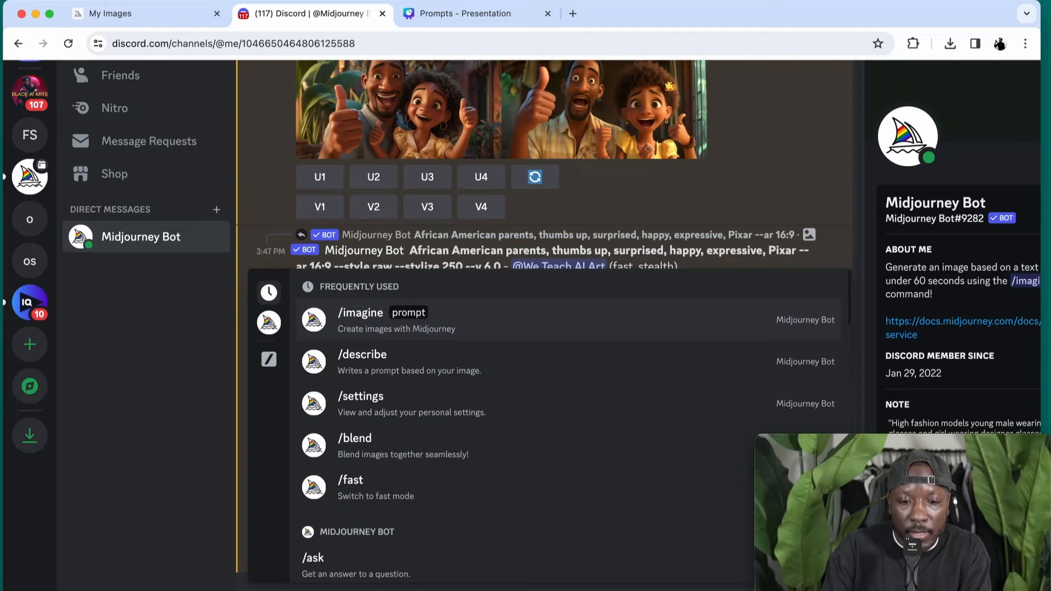
key("Return")
key("super+v")
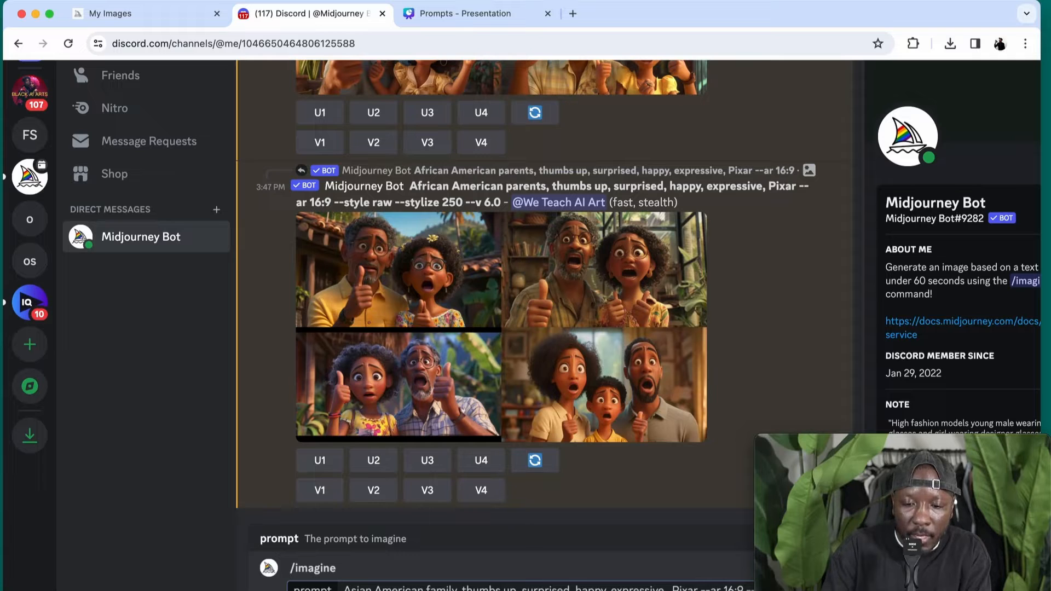
key("Return")
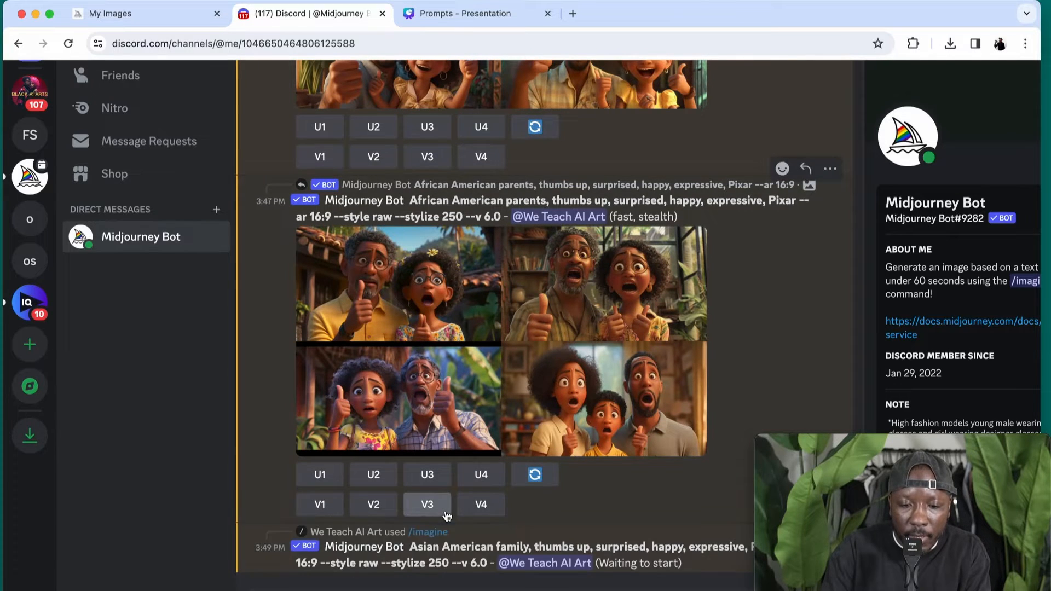
Switch back to the Canva Prompts presentation and replace "Asian American" with "Middle Eastern," in the prompt text
left_click(471, 15)
left_click(307, 314)
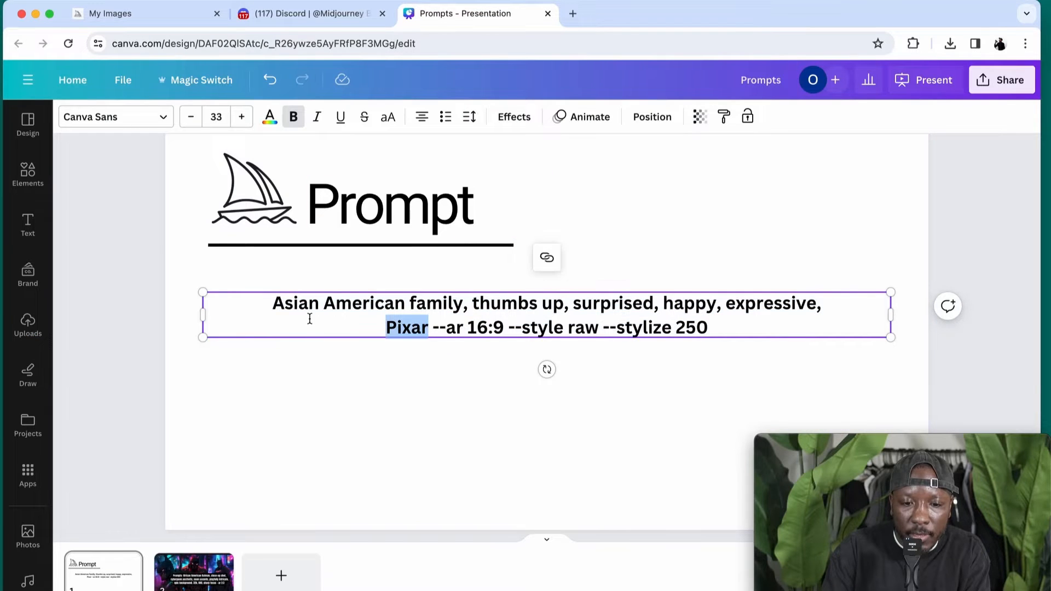
left_click(316, 313)
left_click_drag(412, 304, 248, 300)
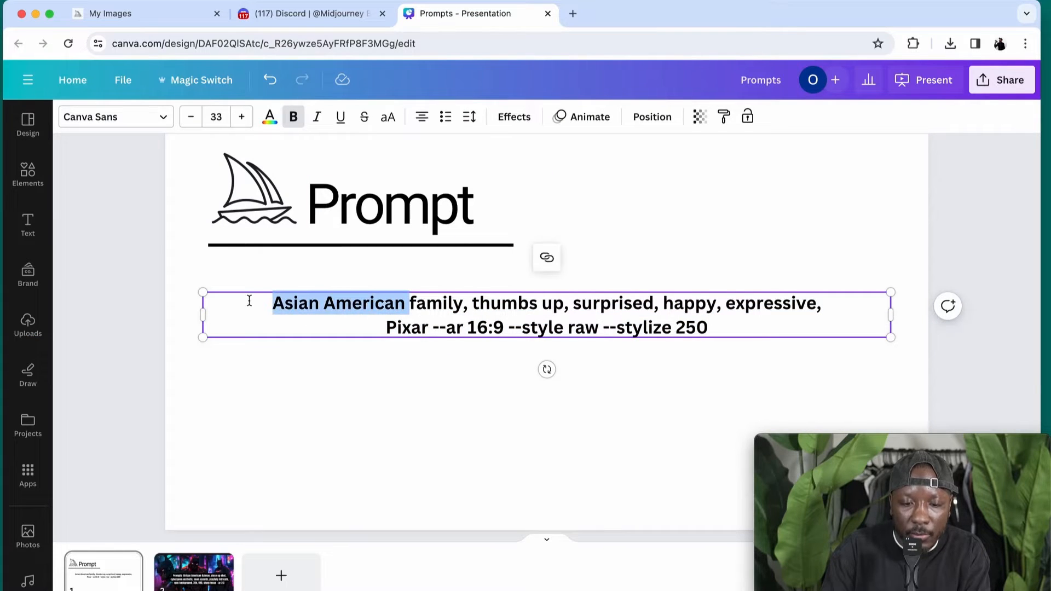
type("Midlle")
key("BackSpace")
key("BackSpace")
key("BackSpace")
key("BackSpace")
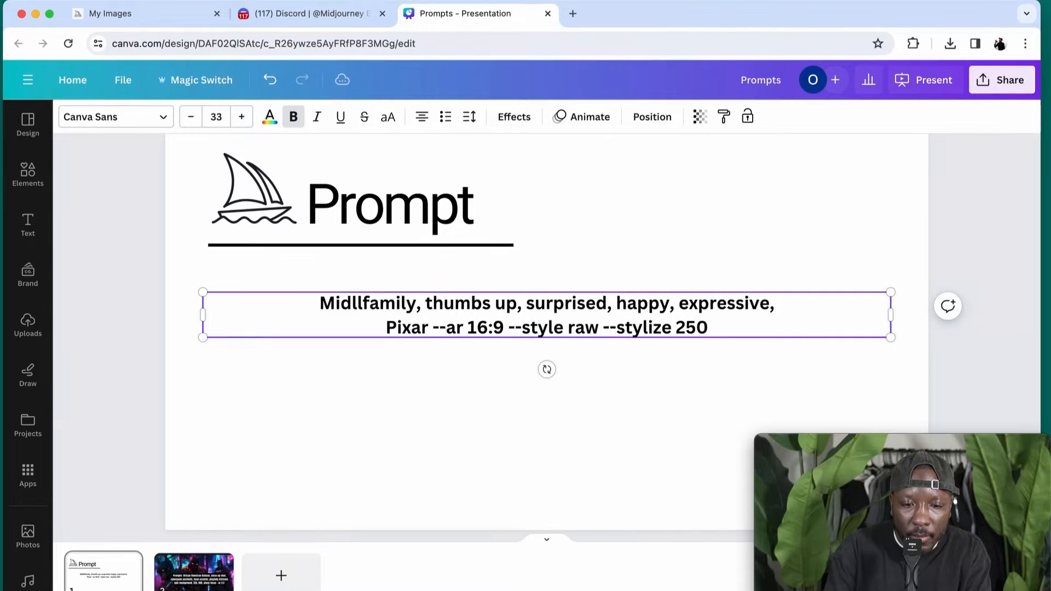
type("dle ")
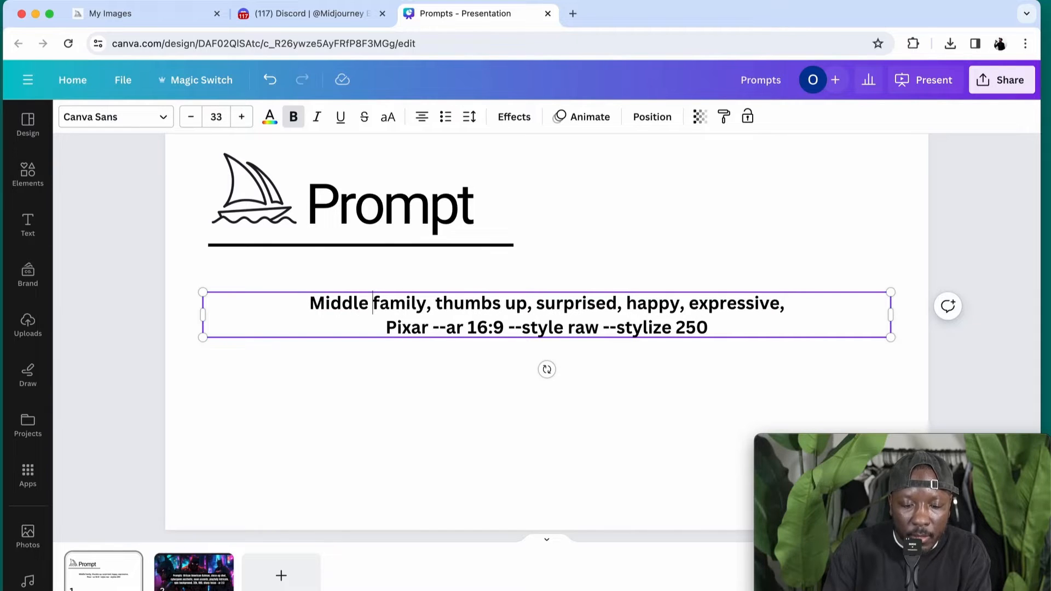
type("Eatern")
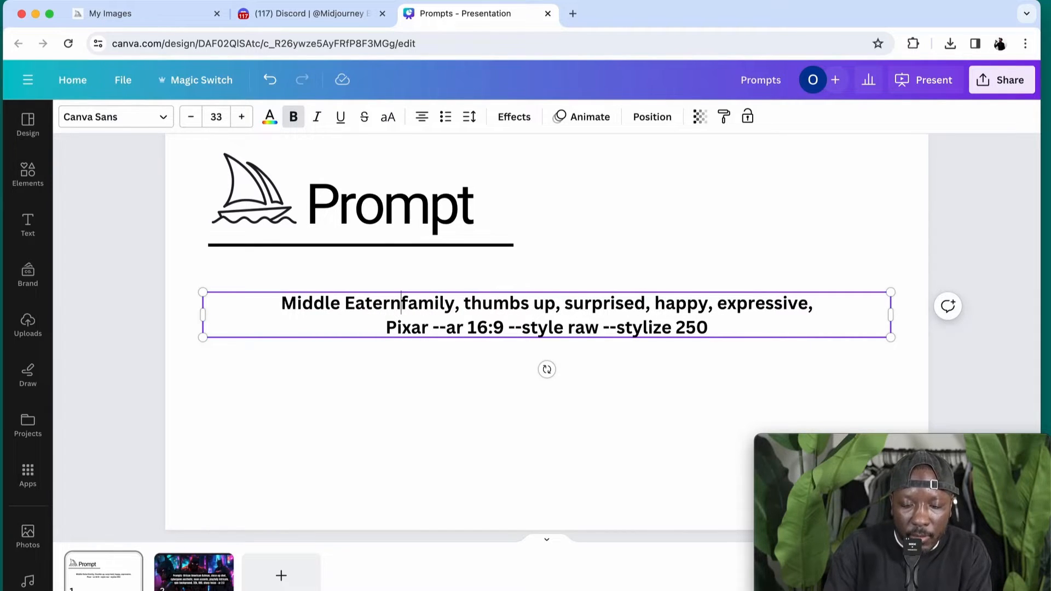
key("BackSpace")
key("BackSpace")
key("BackSpace")
key("BackSpace")
type("s")
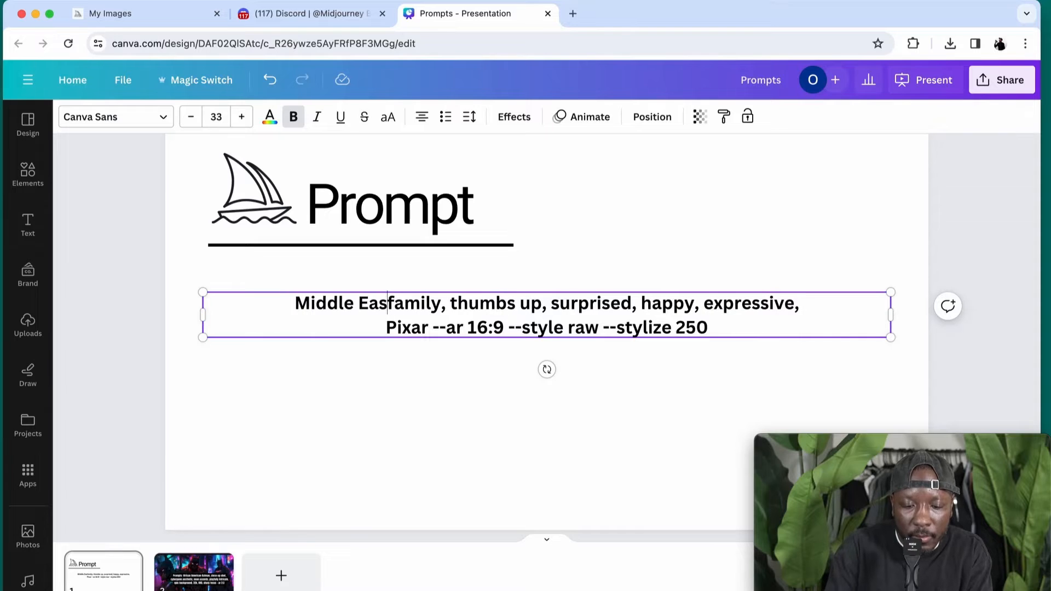
type("ter")
key("BackSpace")
key("BackSpace")
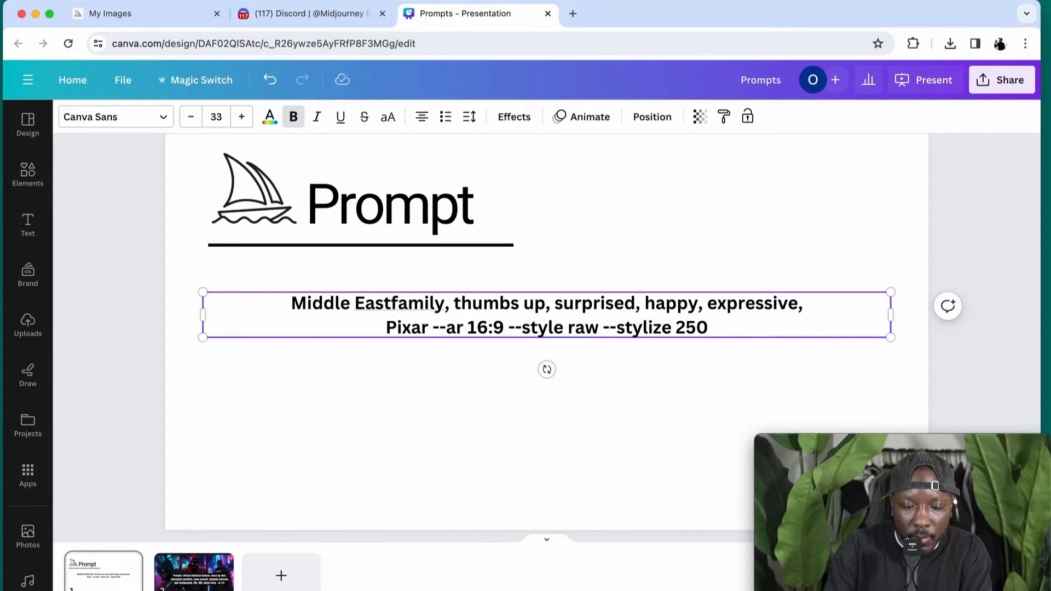
type("er")
key("BackSpace")
key("BackSpace")
type("ern")
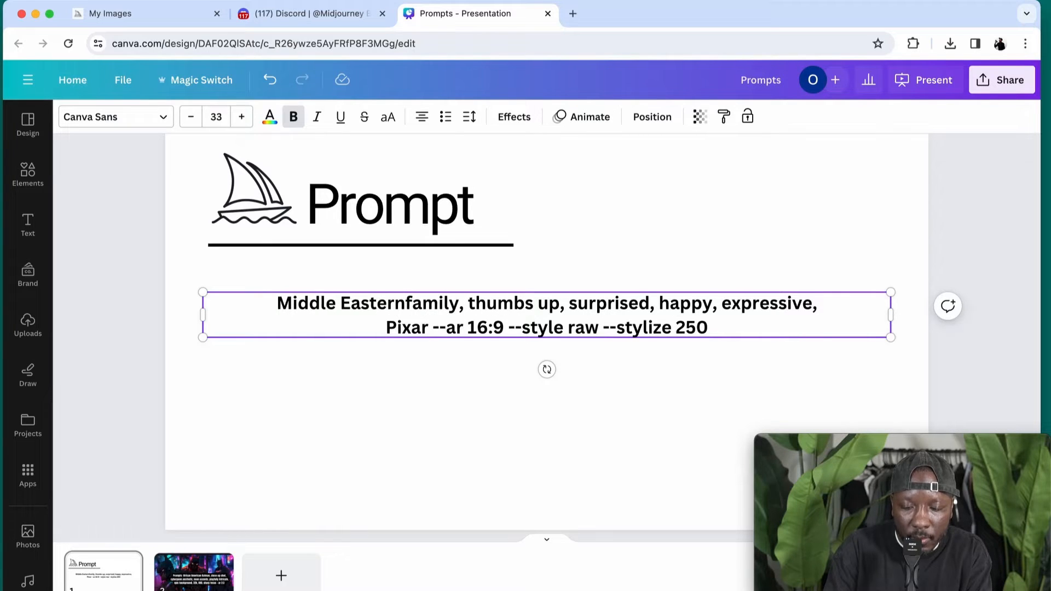
type(",")
Copy the entire "Middle Eastern, family" prompt and submit it to the Midjourney Bot in Discord with the /imagine command
triple_click(335, 309)
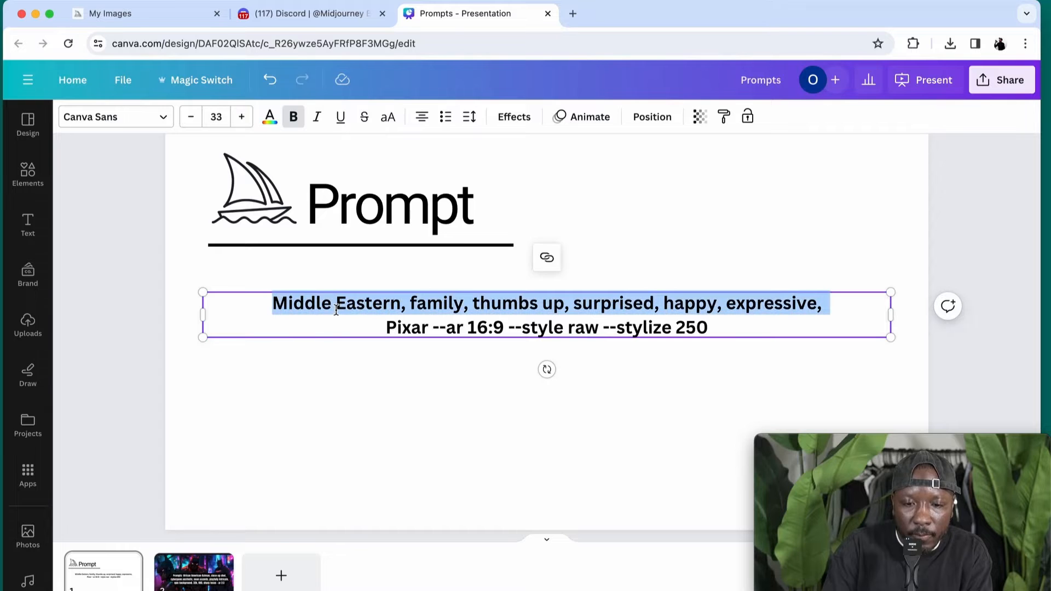
key("super+a")
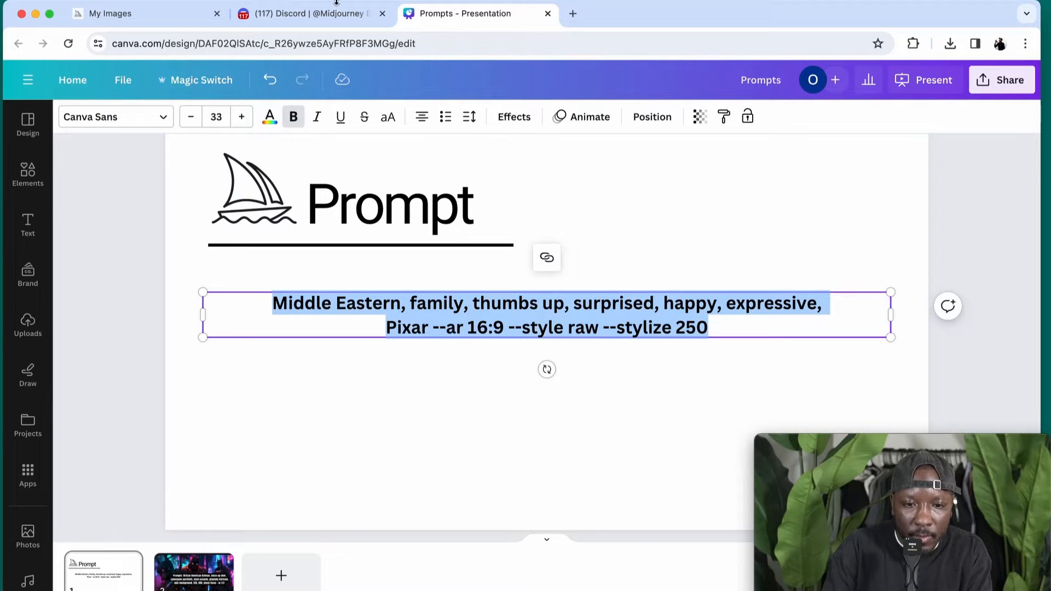
left_click(336, 5)
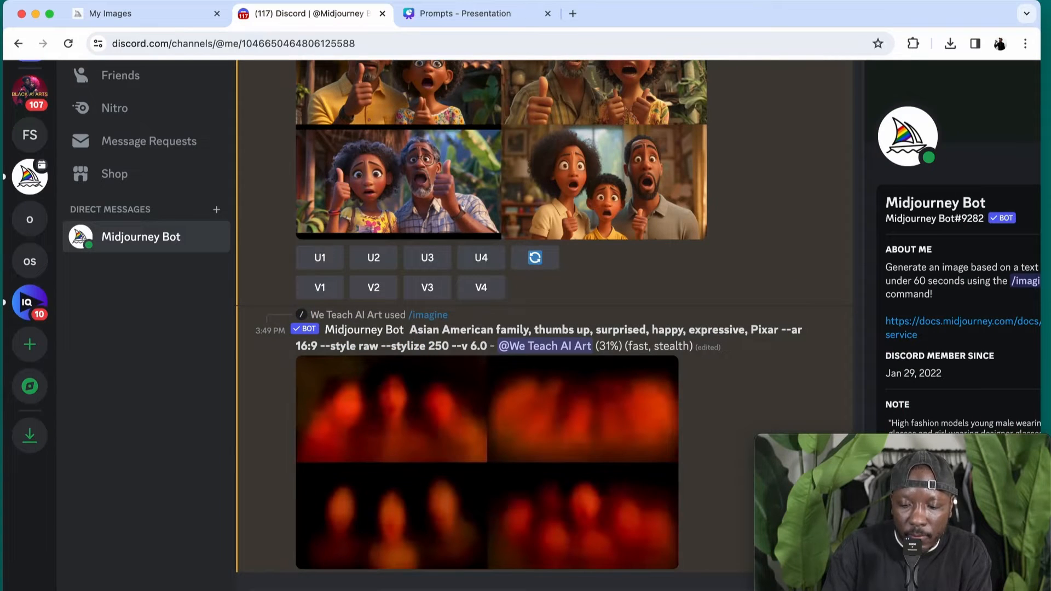
type("/")
key("Return")
key("super+v")
key("Return")
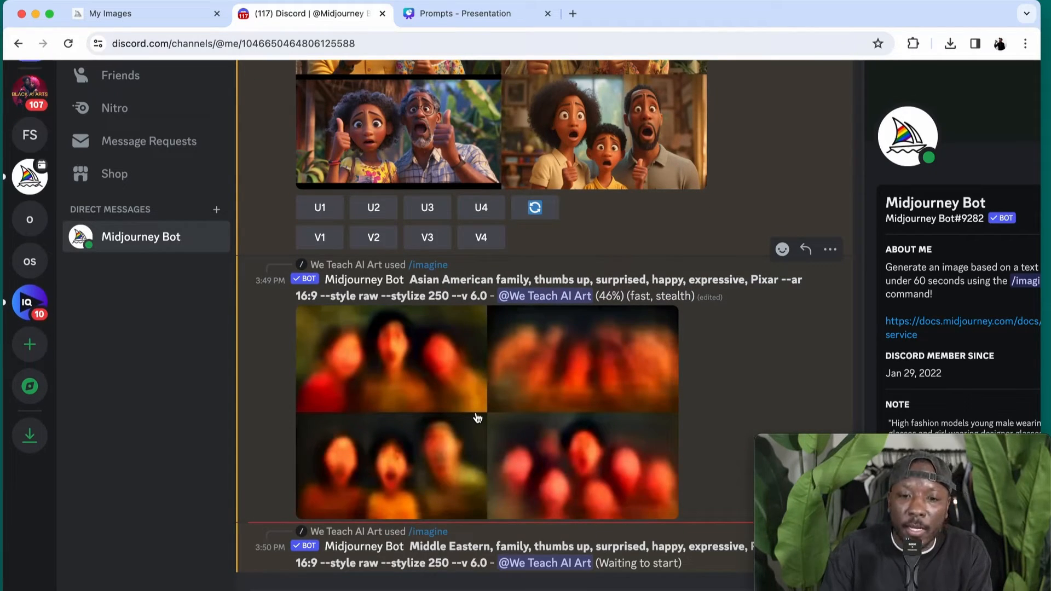
Switch to the Midjourney website and browse the Explore feed and the My Images gallery
left_click(182, 18)
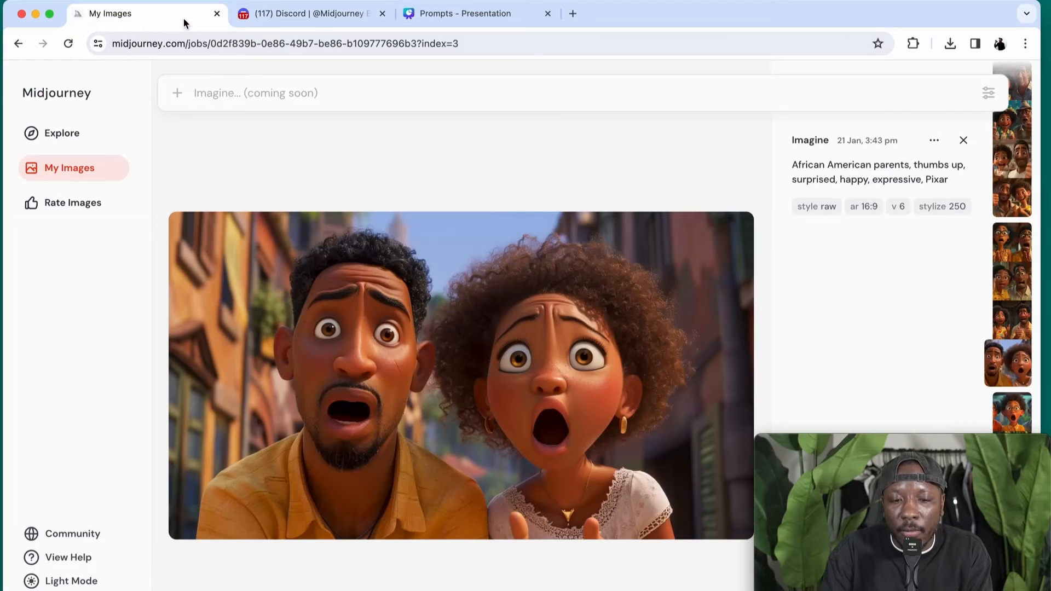
left_click(71, 134)
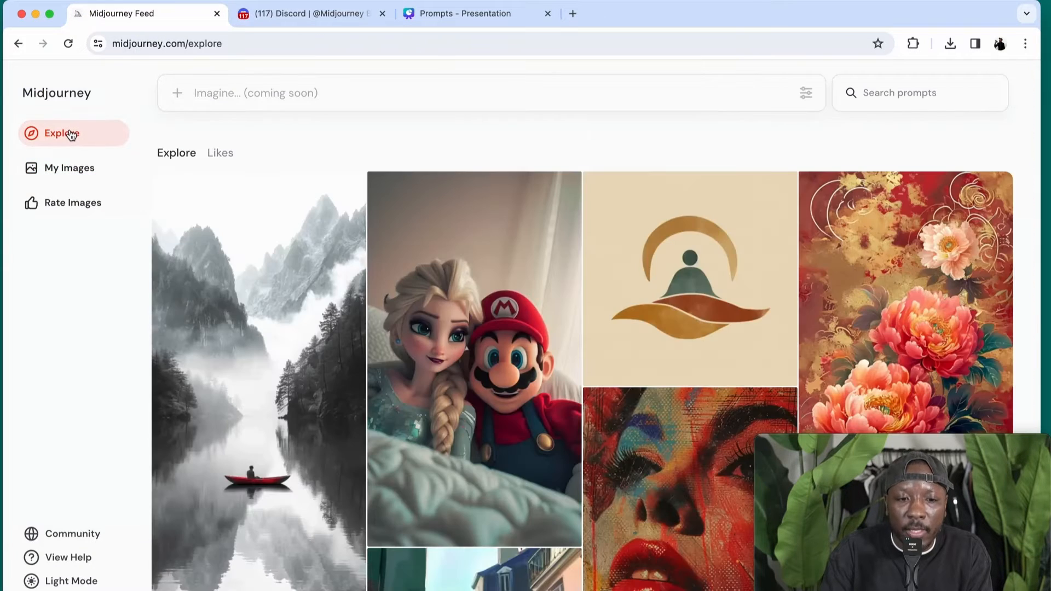
left_click(58, 170)
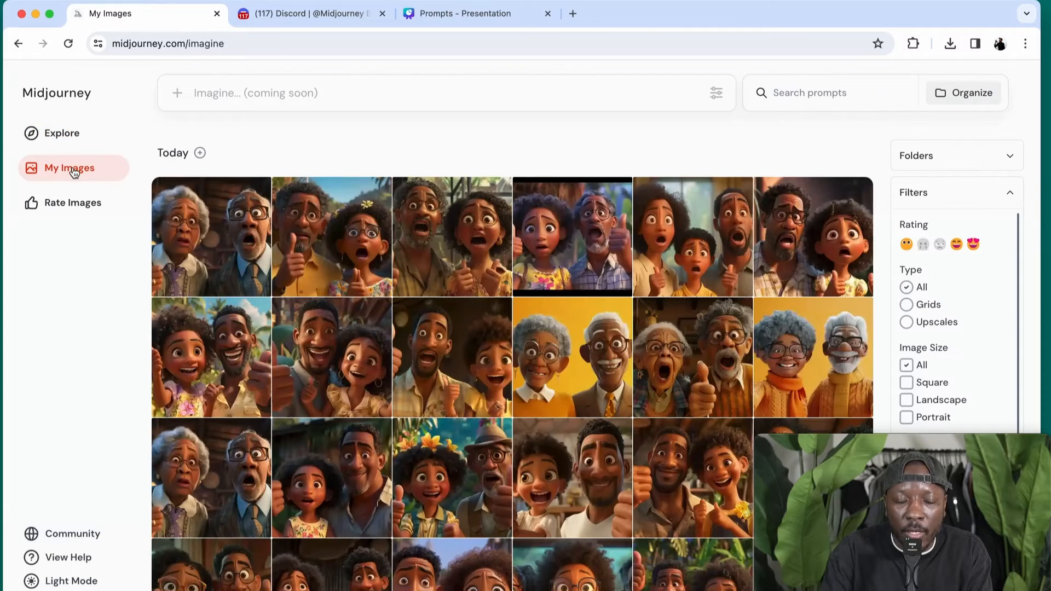
left_click(71, 141)
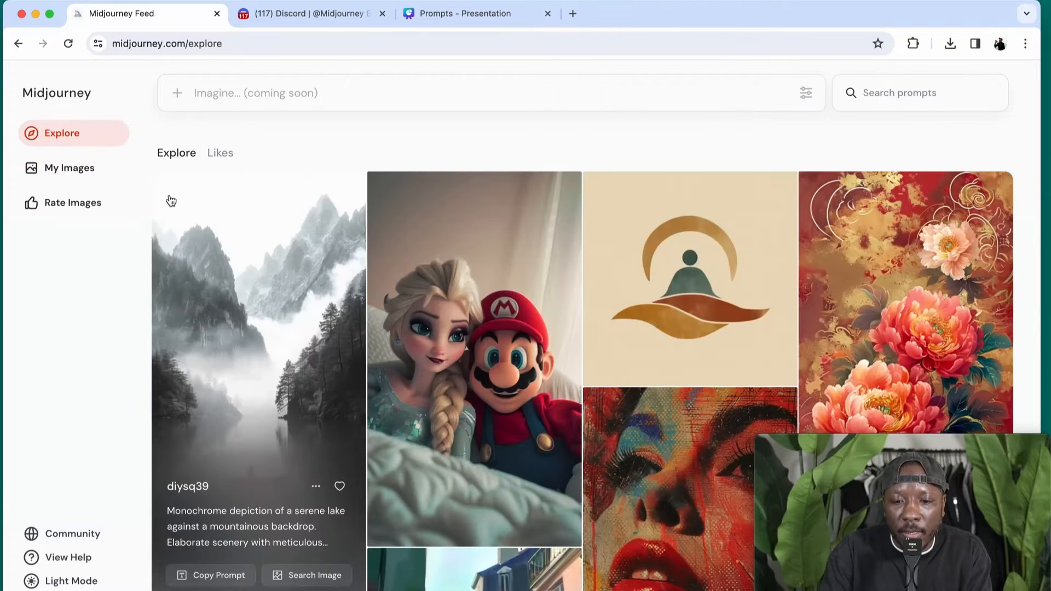
scroll(251, 342, "down", 10)
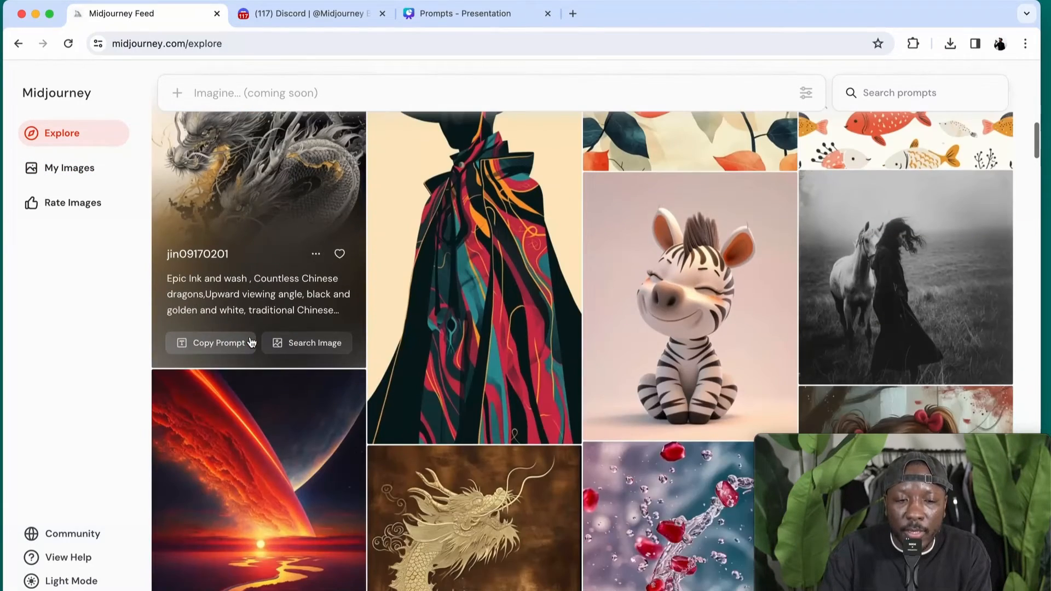
left_click(70, 168)
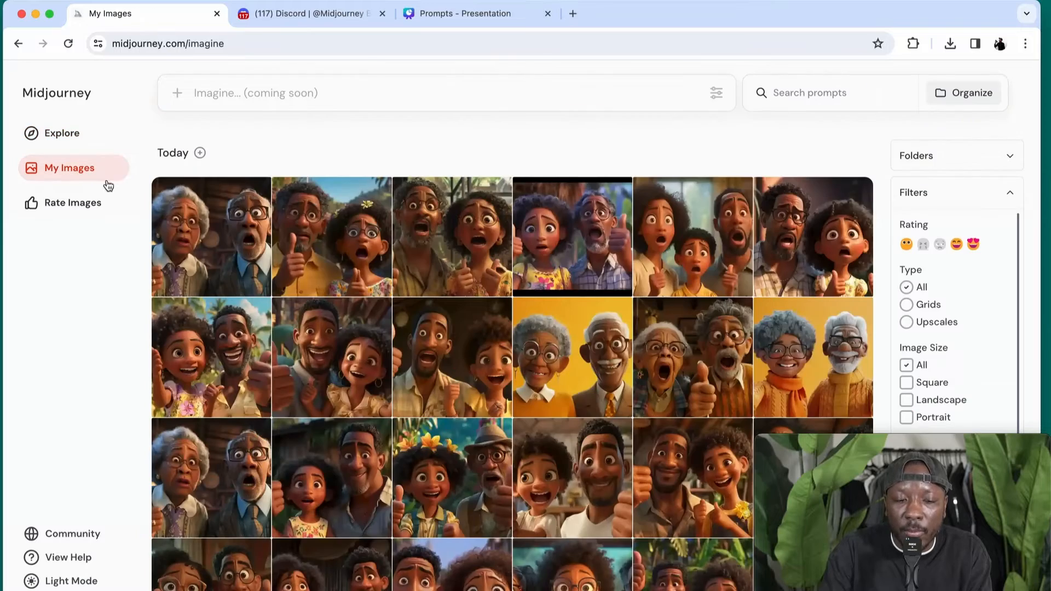
scroll(253, 280, "down", 10)
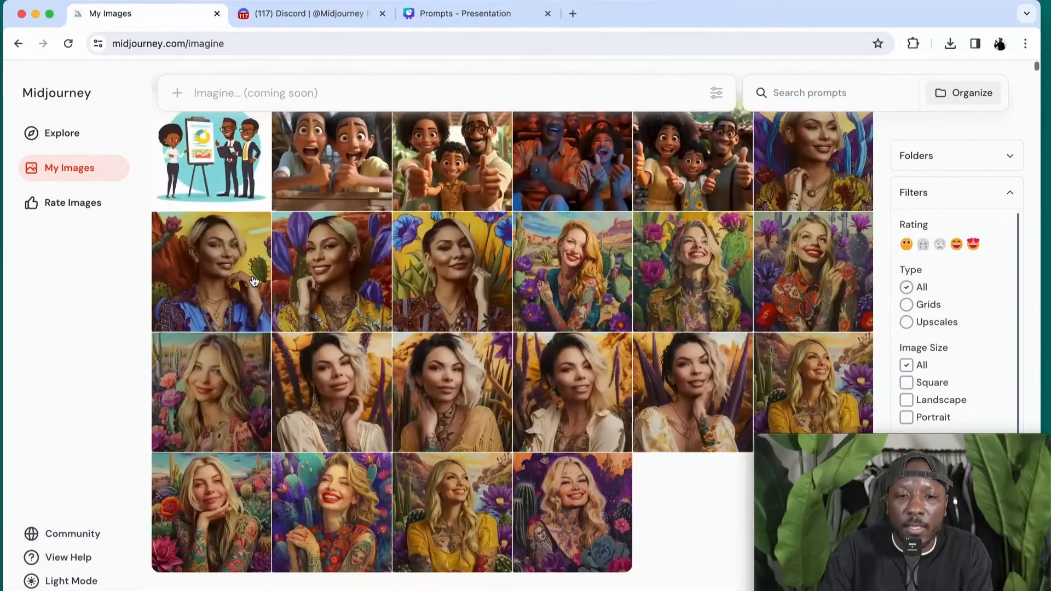
Switch to Discord and view the Asian American family image grid enlarged
left_click(366, 3)
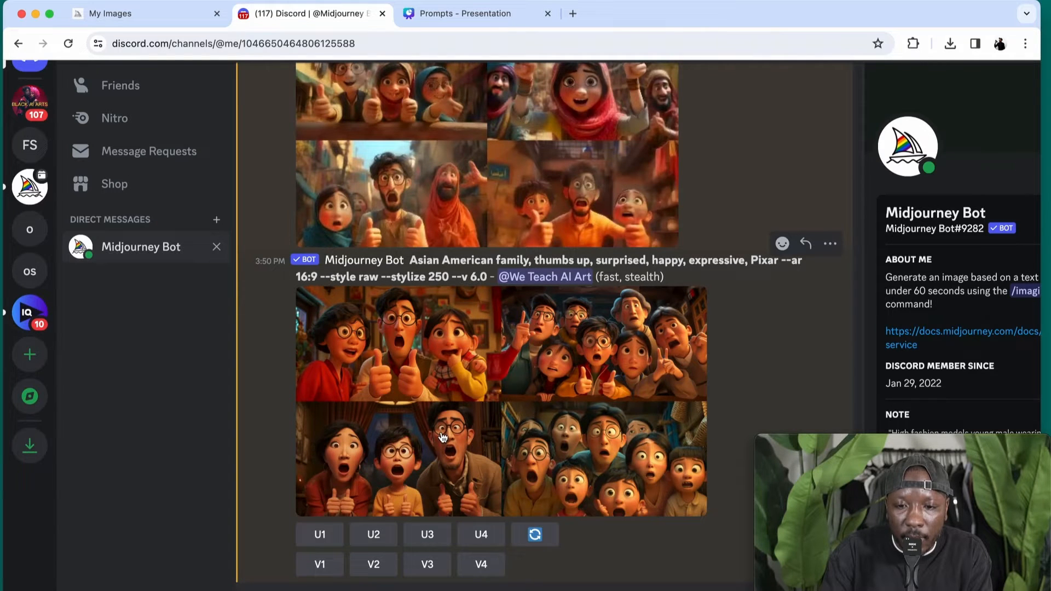
left_click(456, 398)
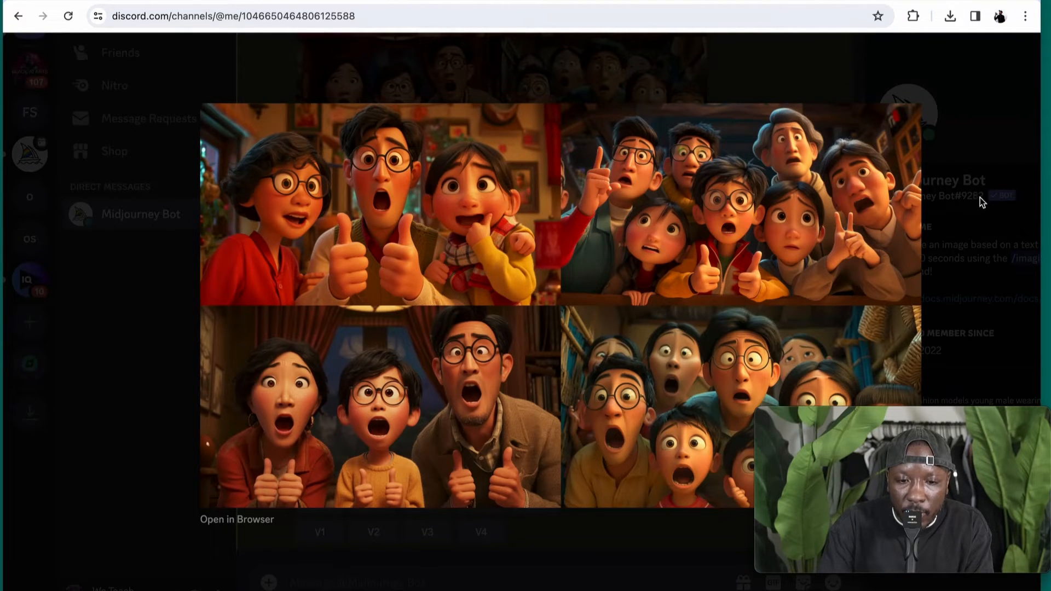
left_click(1015, 183)
Upscale the third image of the Middle Eastern family grid and the third image of the Asian American family grid
left_click(438, 502)
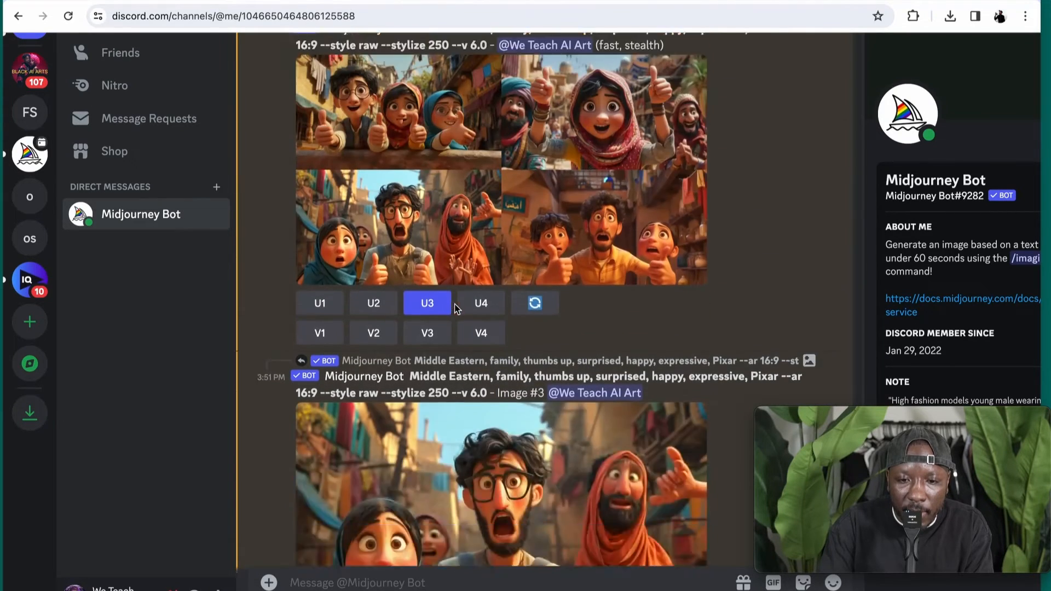
scroll(454, 308, "down", 5)
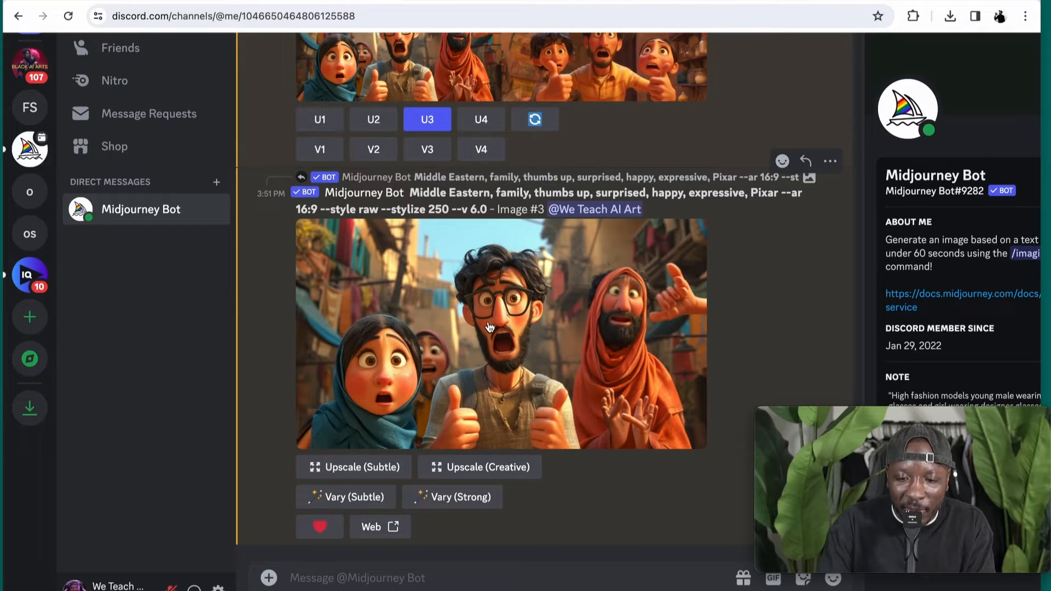
scroll(529, 345, "up", 10)
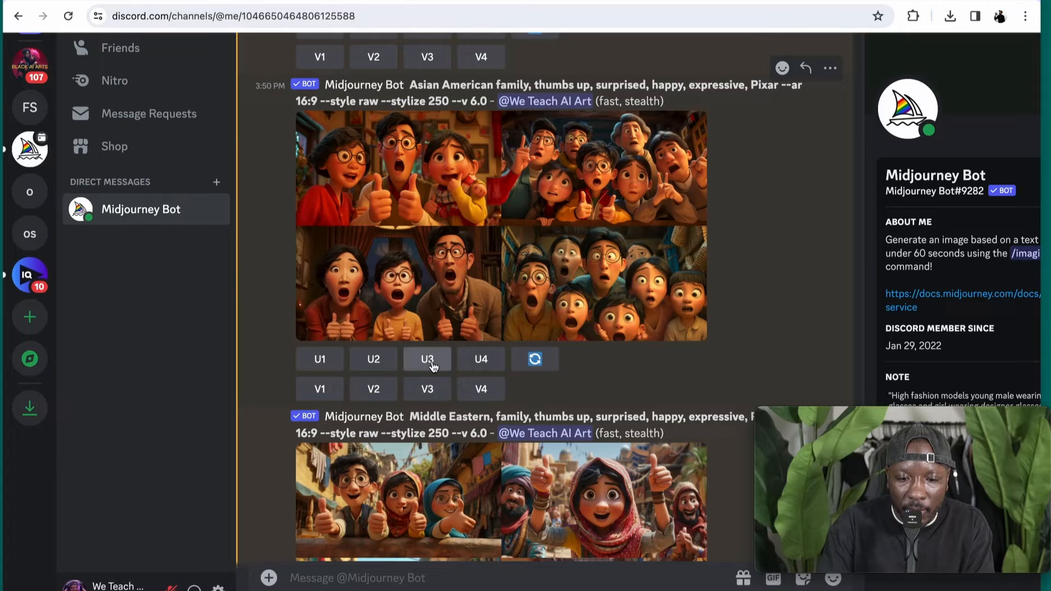
left_click(434, 366)
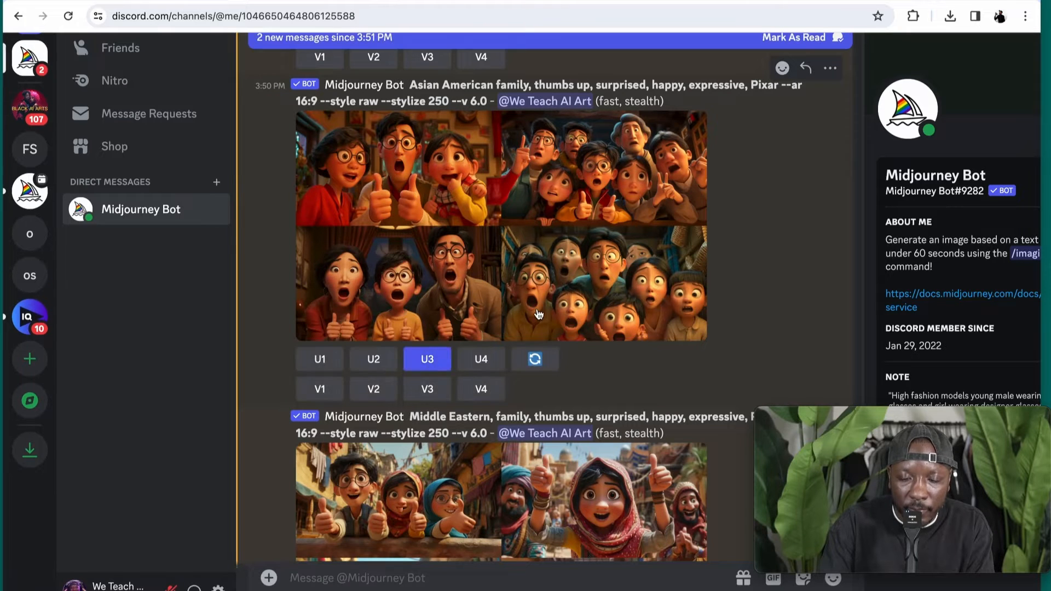
Enlarge the Middle Eastern family image grid to examine its four images
scroll(537, 308, "up", 4)
scroll(537, 308, "down", 10)
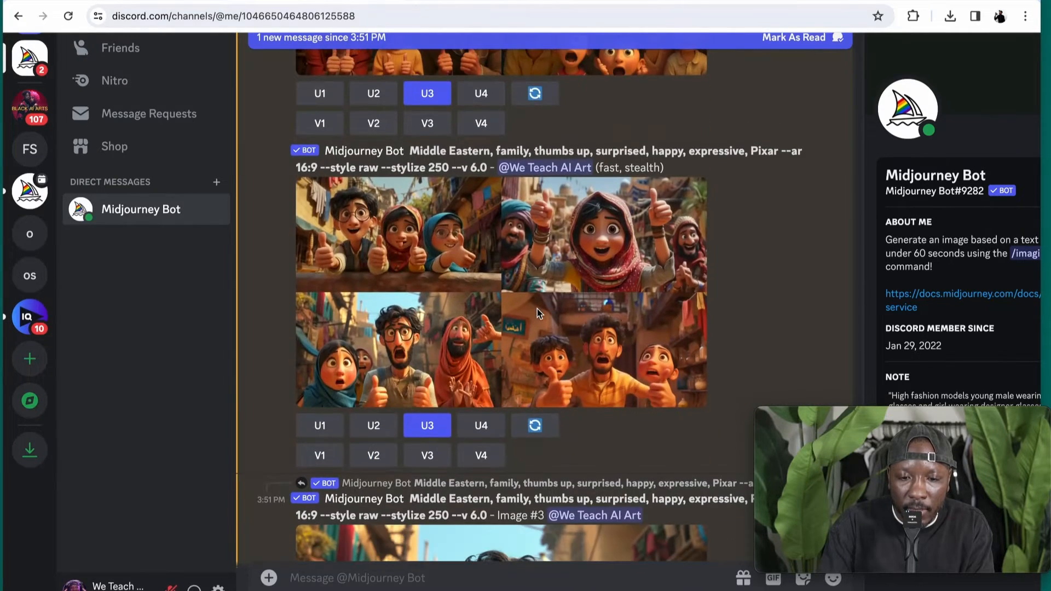
left_click(524, 296)
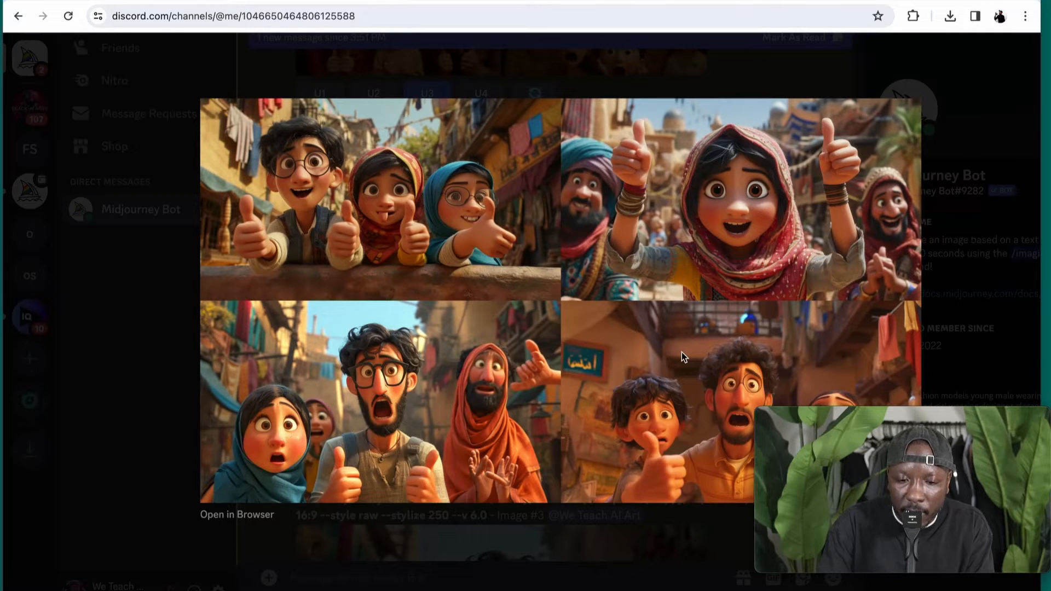
Close the enlarged Middle Eastern family grid and rerun its prompt unchanged to generate new images
mouse_move(837, 433)
left_click_drag(836, 428, 868, 468)
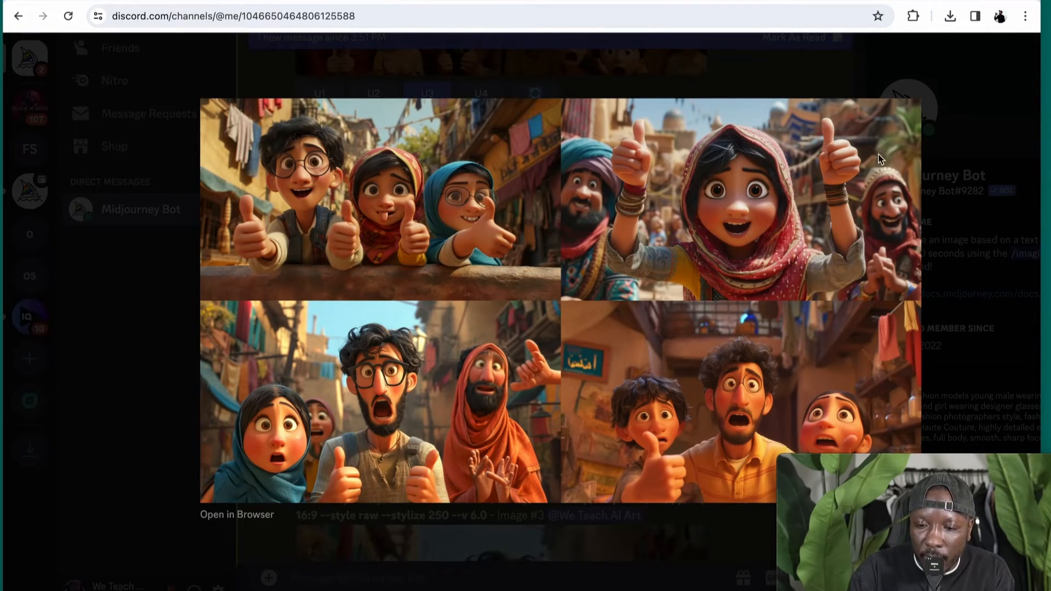
left_click(931, 149)
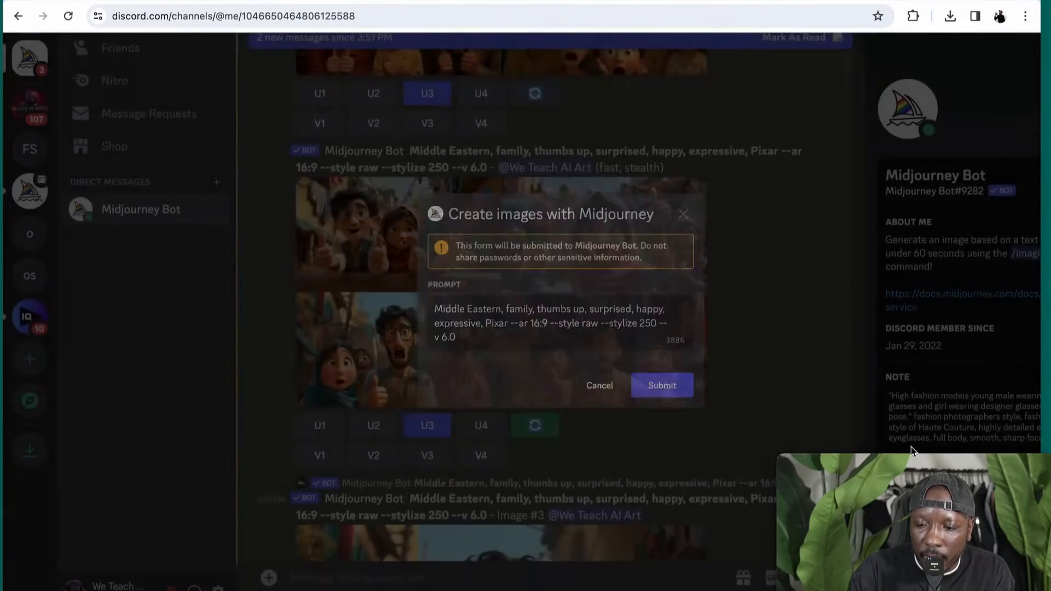
left_click(911, 447)
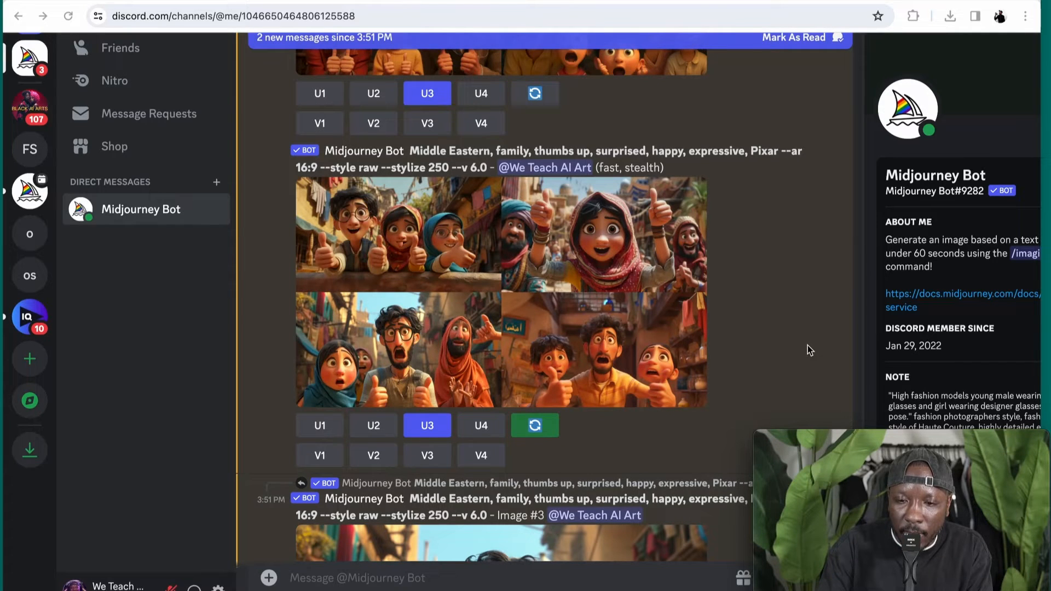
Open the upscaled Asian American family image at full size and save it to the Downloads folder
scroll(627, 429, "down", 10)
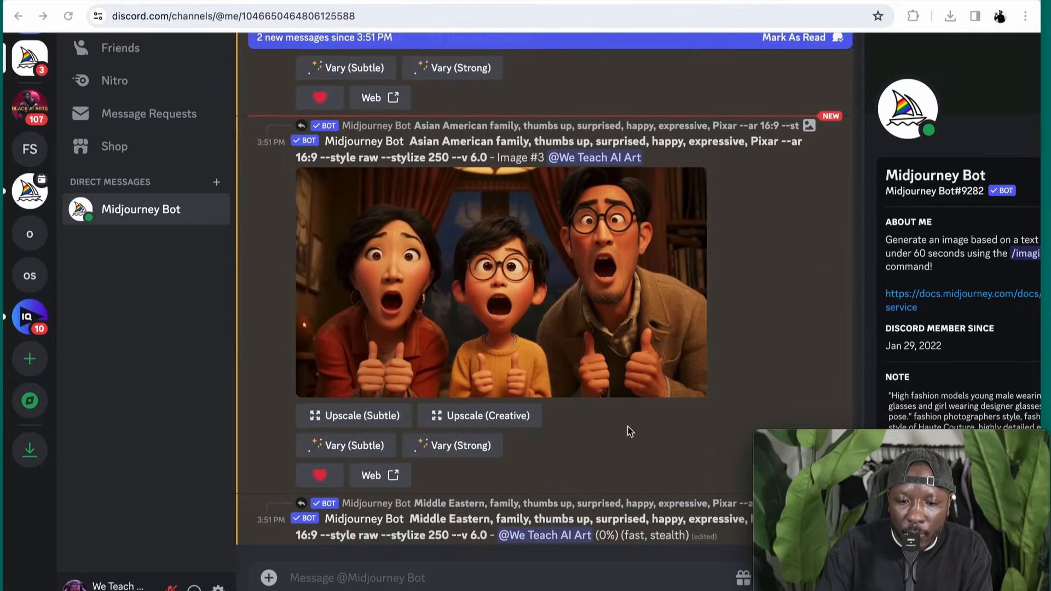
left_click(553, 325)
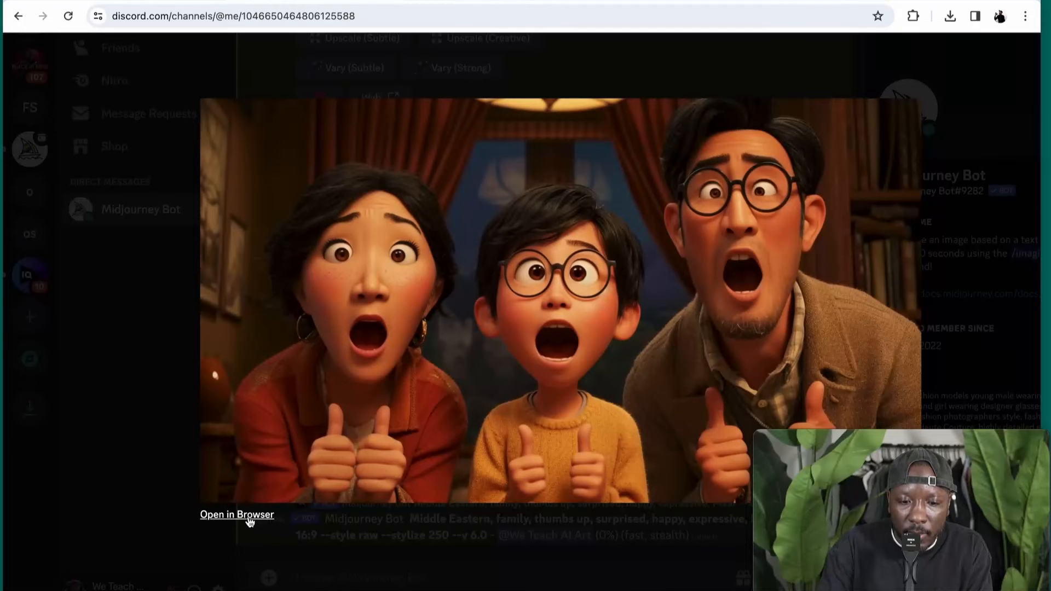
left_click(237, 515)
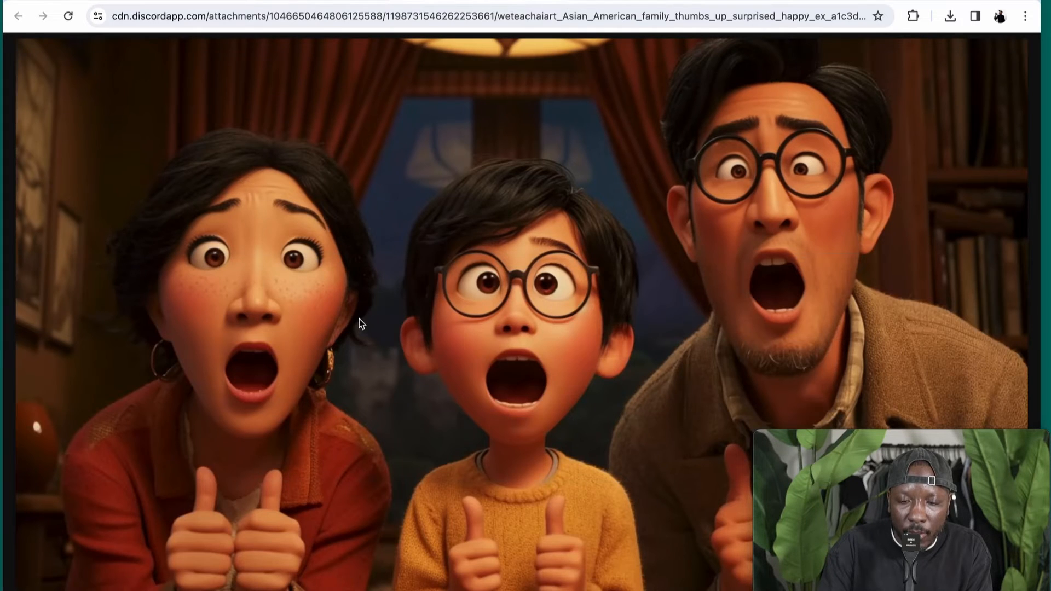
right_click(390, 280)
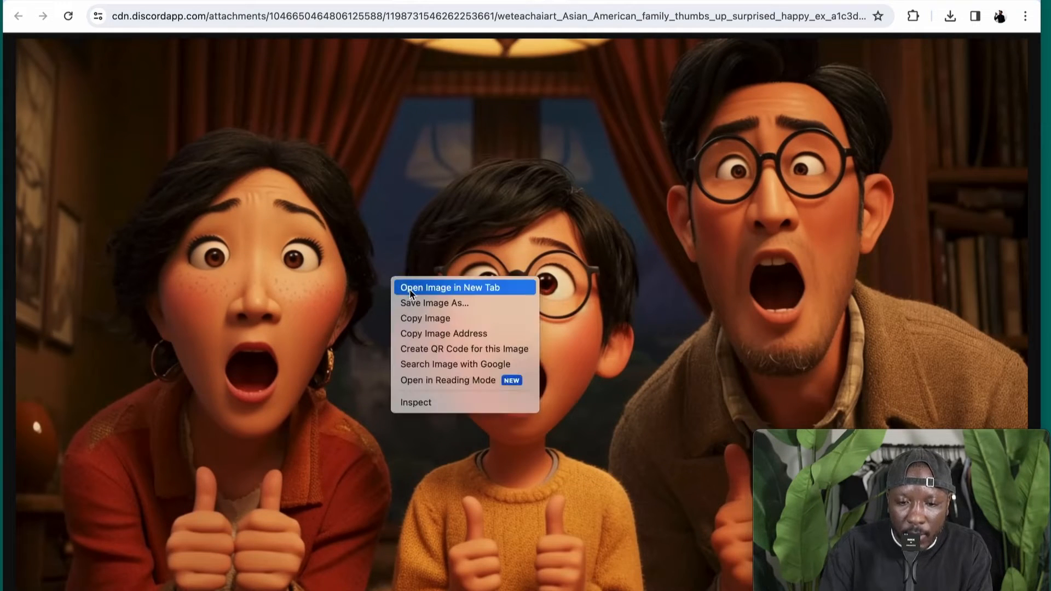
left_click(418, 303)
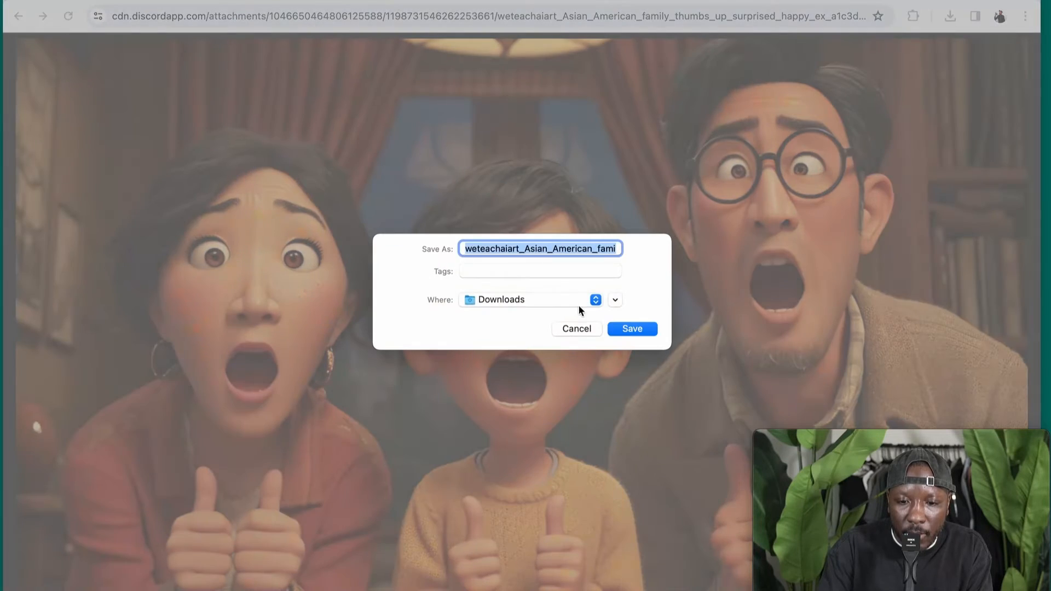
left_click(630, 327)
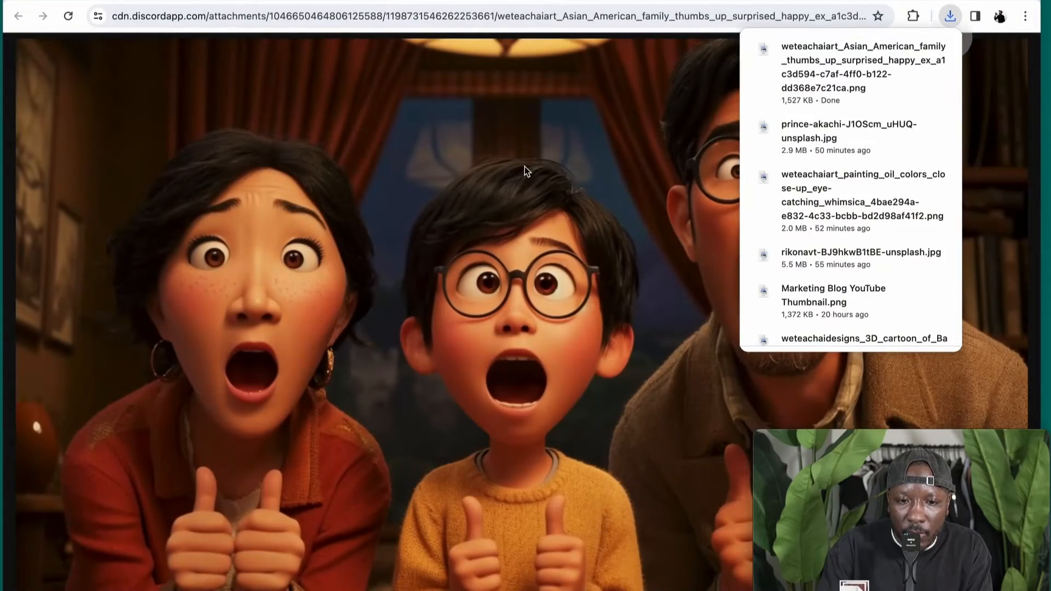
left_click(361, 1)
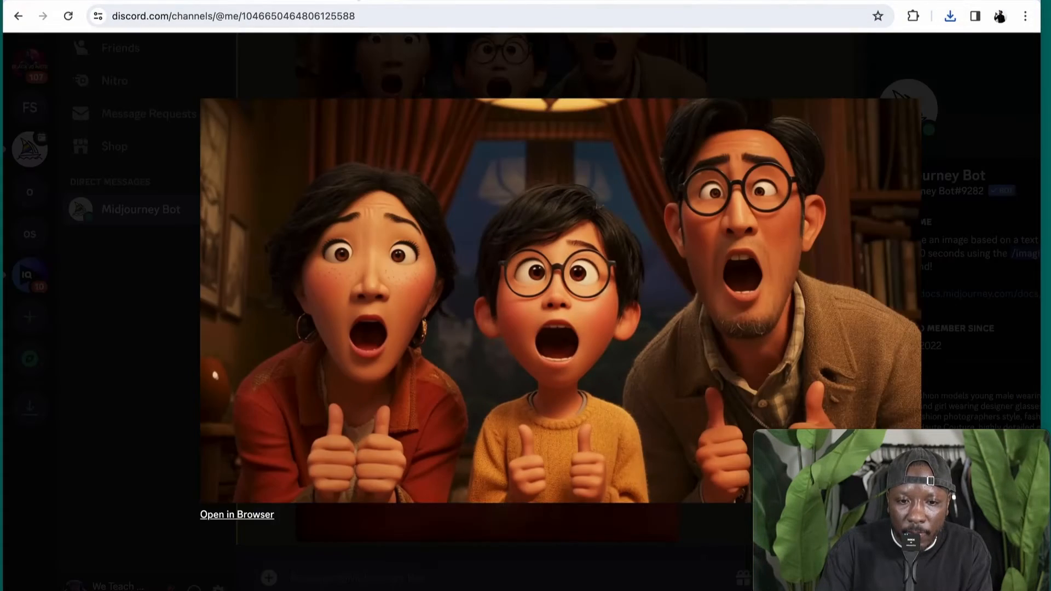
left_click(932, 102)
Find the upscaled African American grandfather and grandmother image, open it at full size and save it to Downloads
scroll(583, 334, "up", 10)
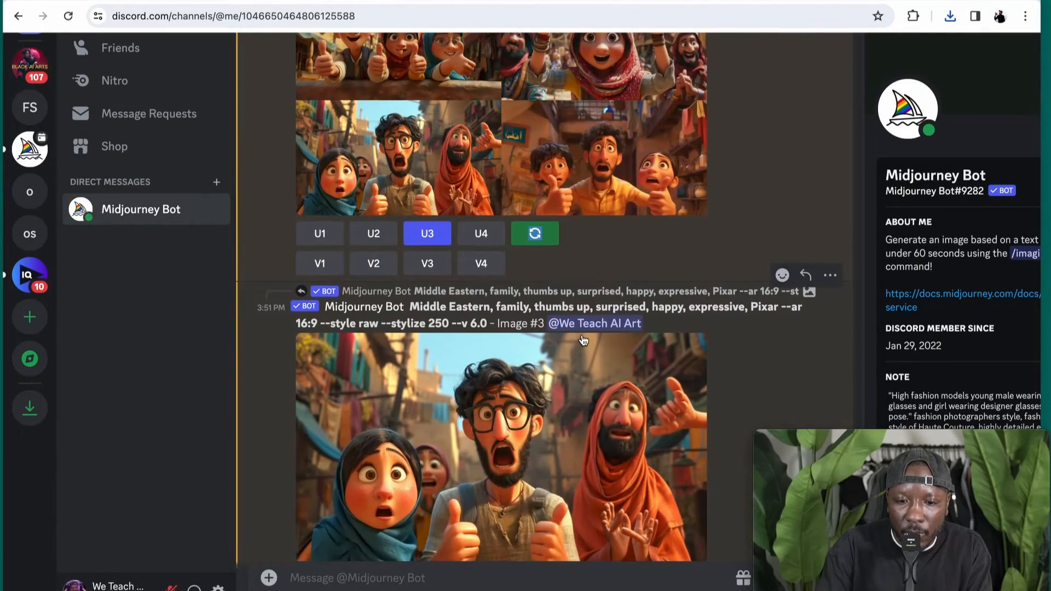
scroll(583, 340, "up", 10)
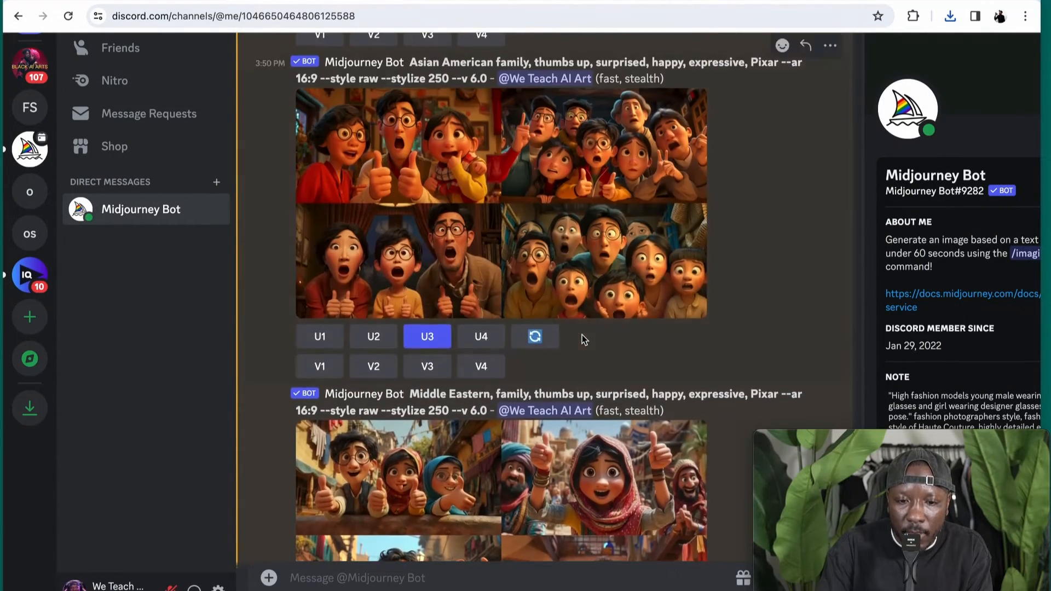
scroll(582, 334, "up", 5)
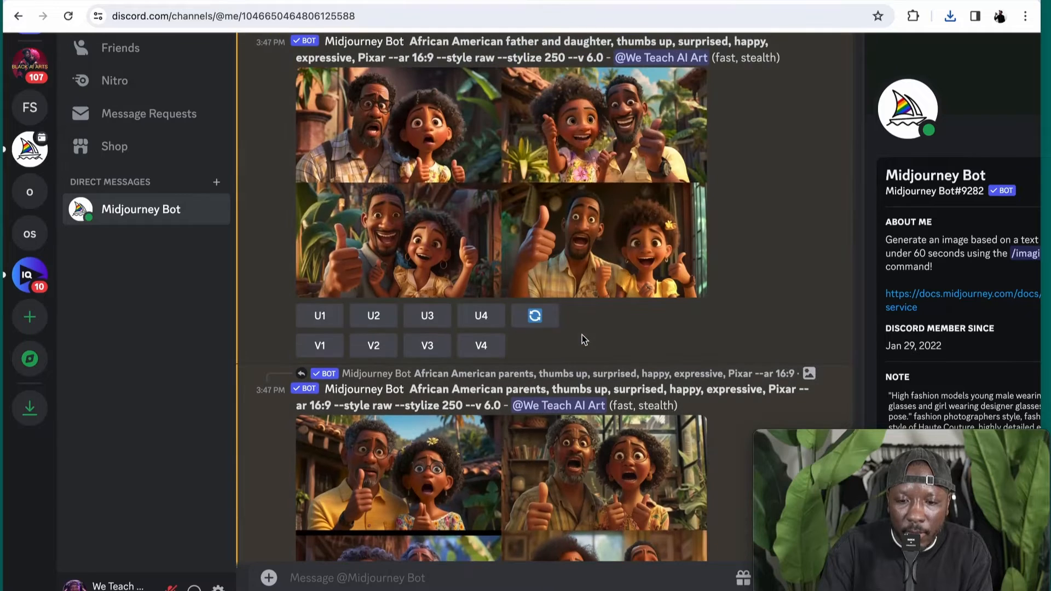
scroll(582, 335, "up", 4)
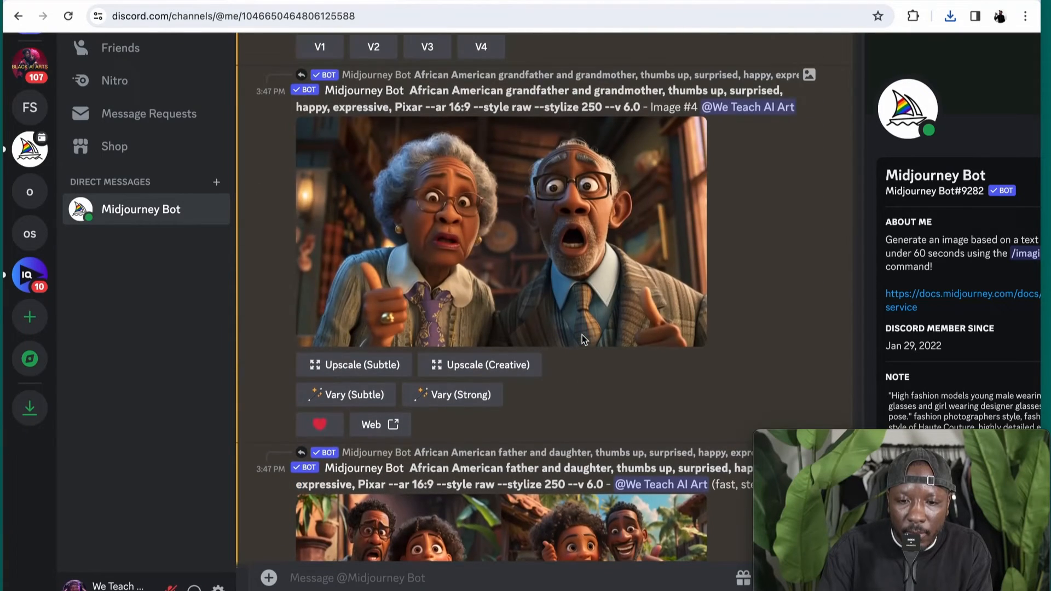
left_click(579, 266)
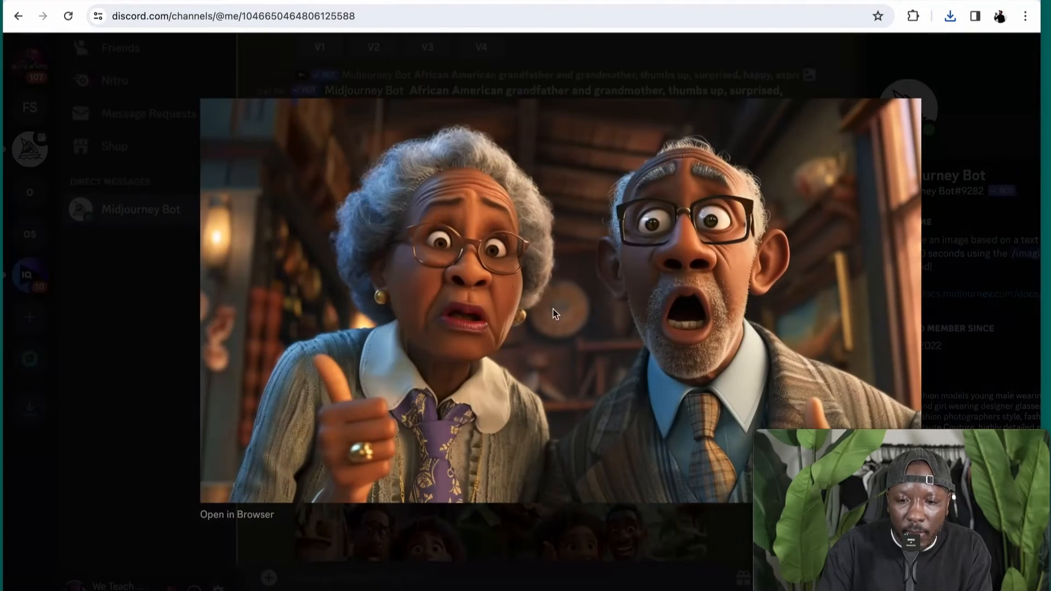
left_click(265, 513)
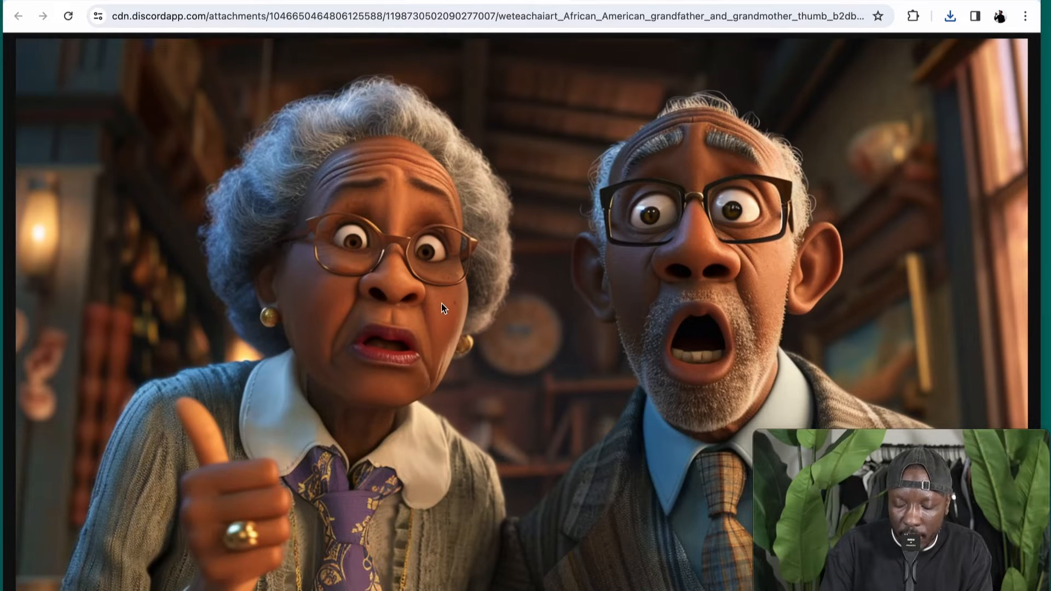
right_click(441, 304)
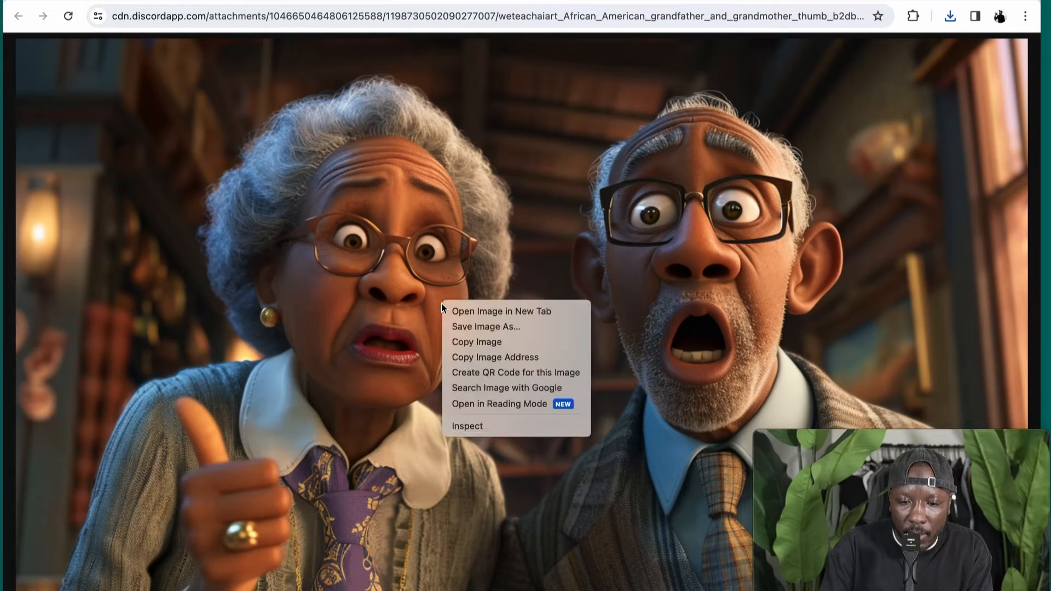
left_click(479, 320)
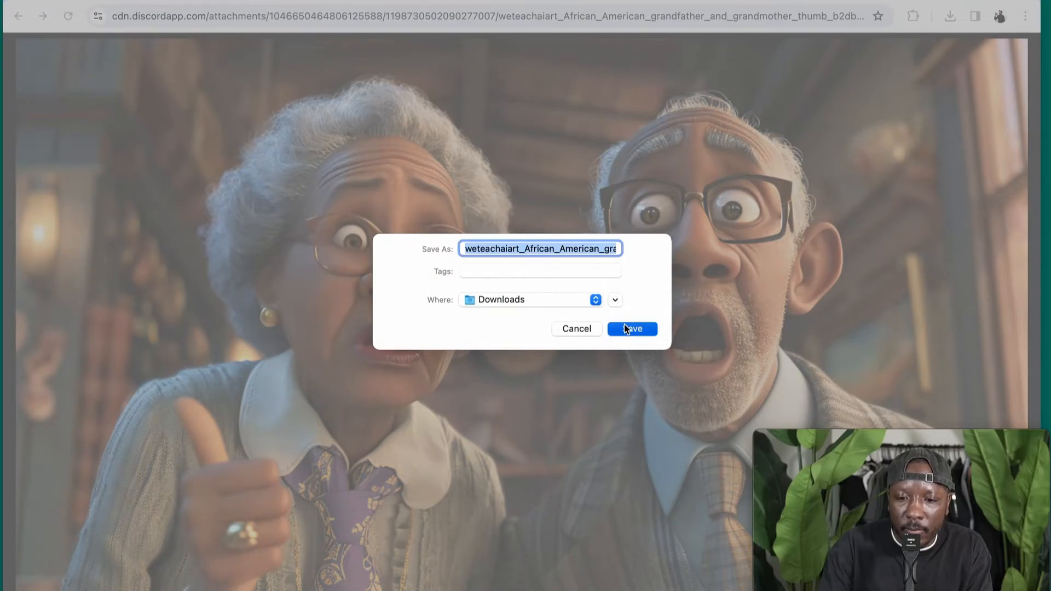
left_click(626, 326)
left_click(408, 1)
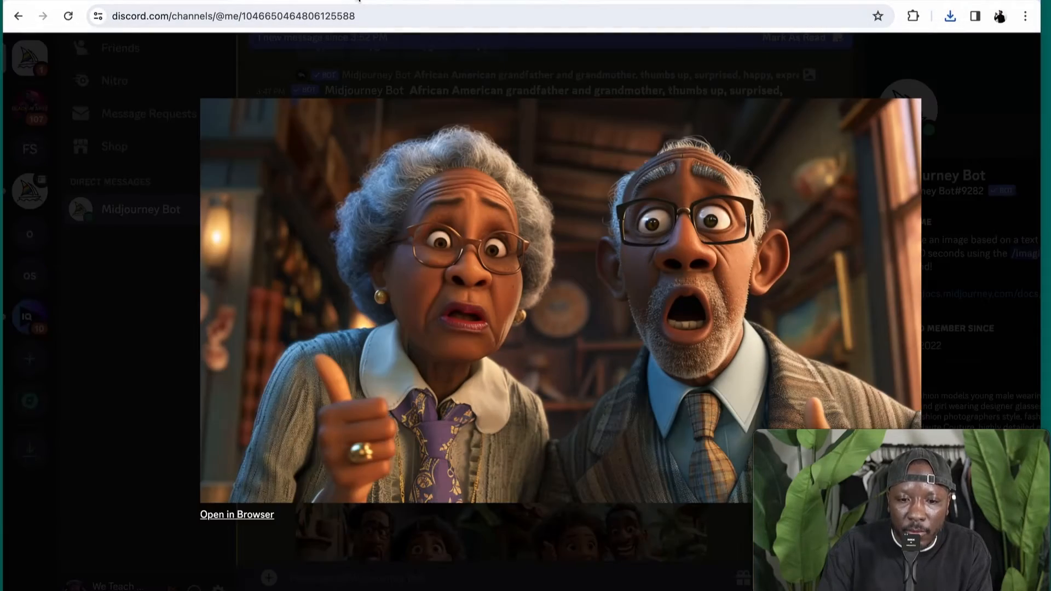
left_click(929, 104)
Upscale the third image of the earlier African American parents grid made without the stylize parameter, and view that grid enlarged
scroll(565, 298, "up", 6)
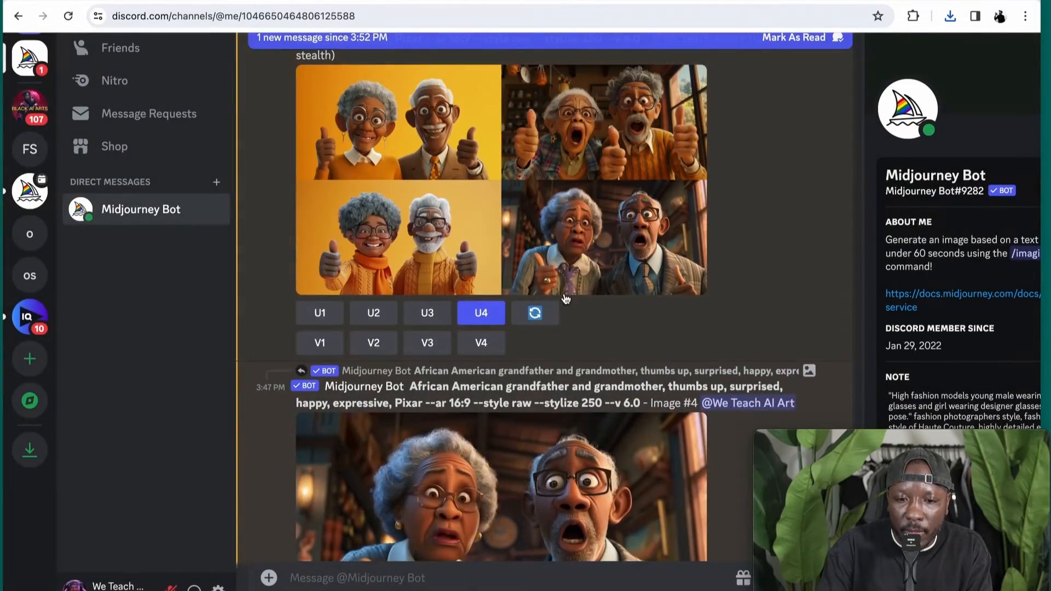
scroll(565, 299, "up", 10)
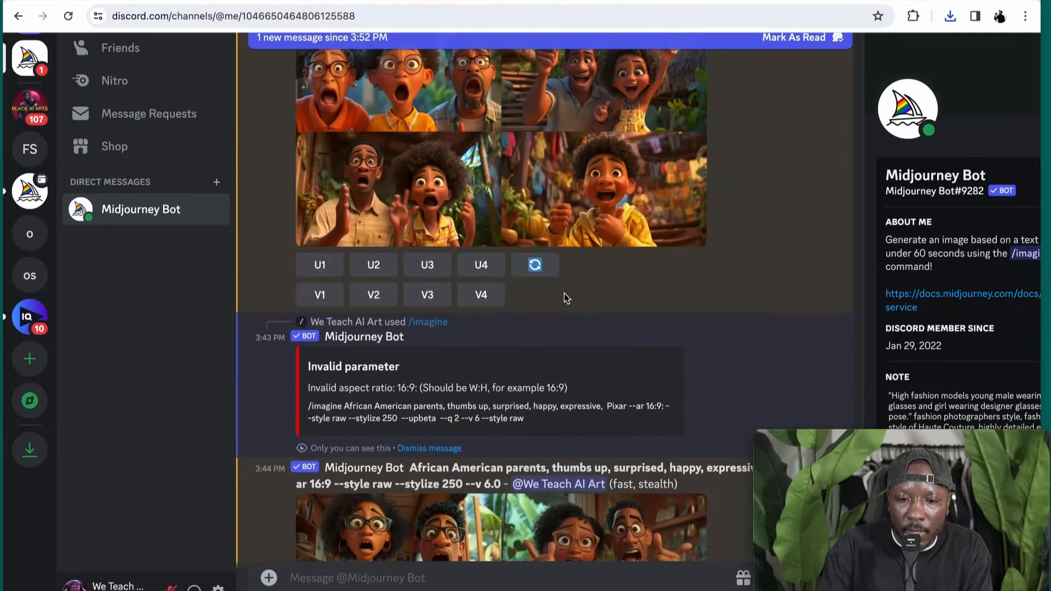
scroll(565, 299, "up", 5)
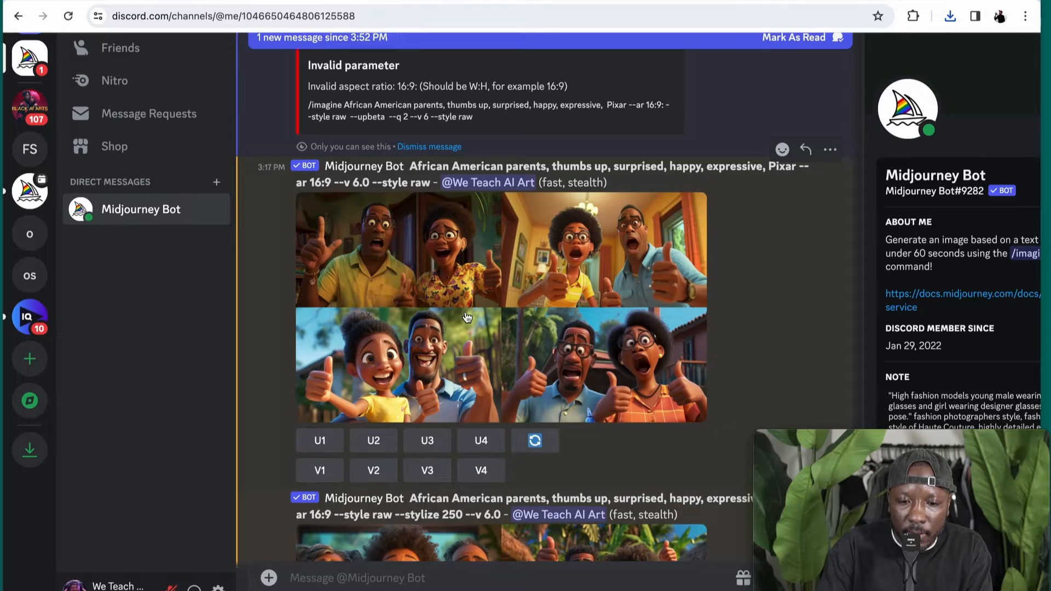
left_click(430, 445)
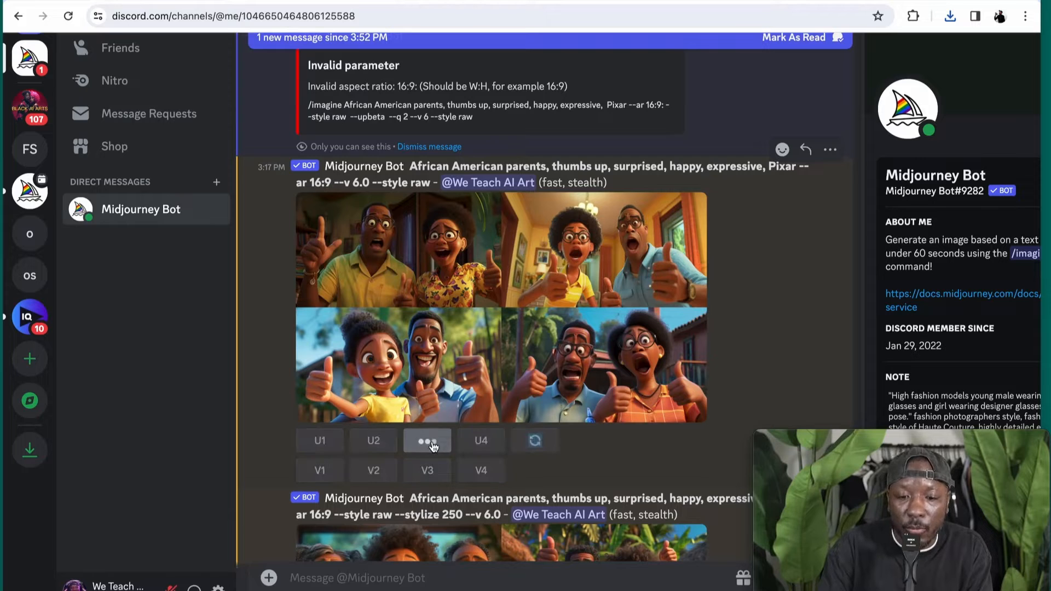
left_click(500, 324)
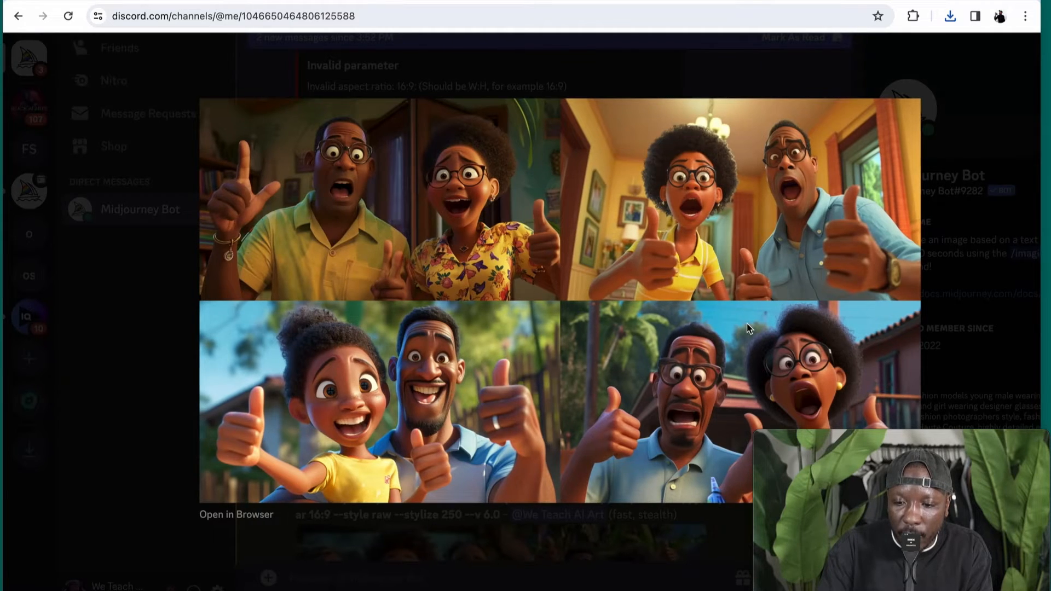
left_click(979, 224)
Open the upscaled African American parents image at full size and save it to the Downloads folder
scroll(632, 376, "down", 15)
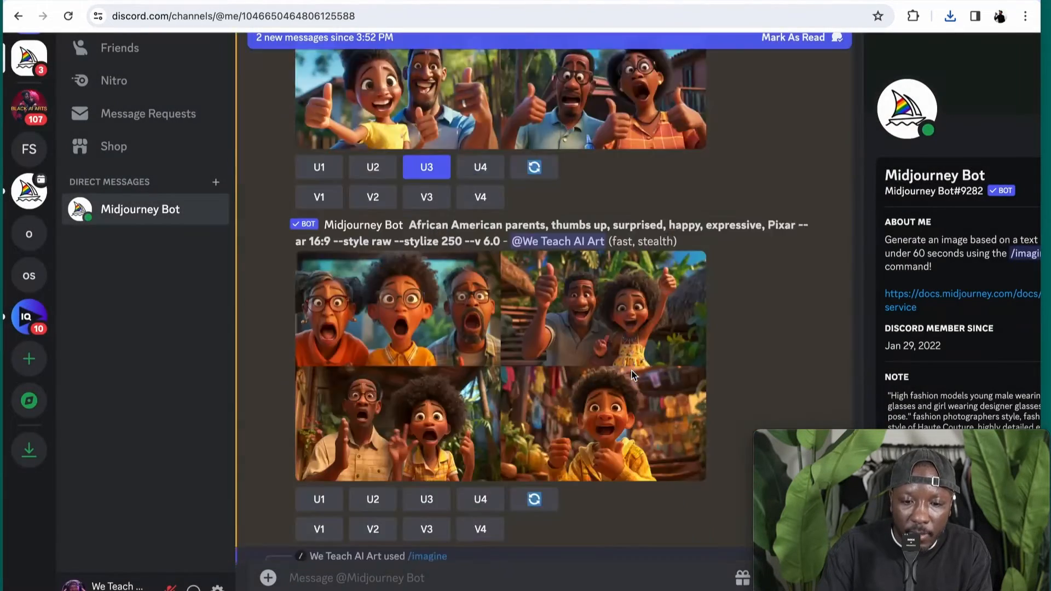
scroll(632, 376, "down", 10)
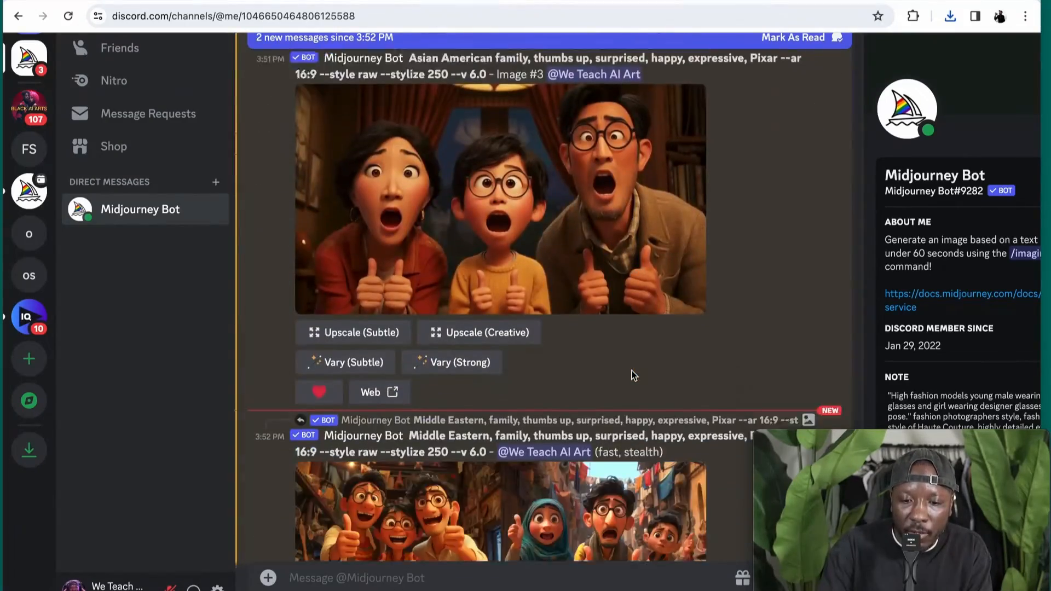
scroll(634, 376, "up", 5)
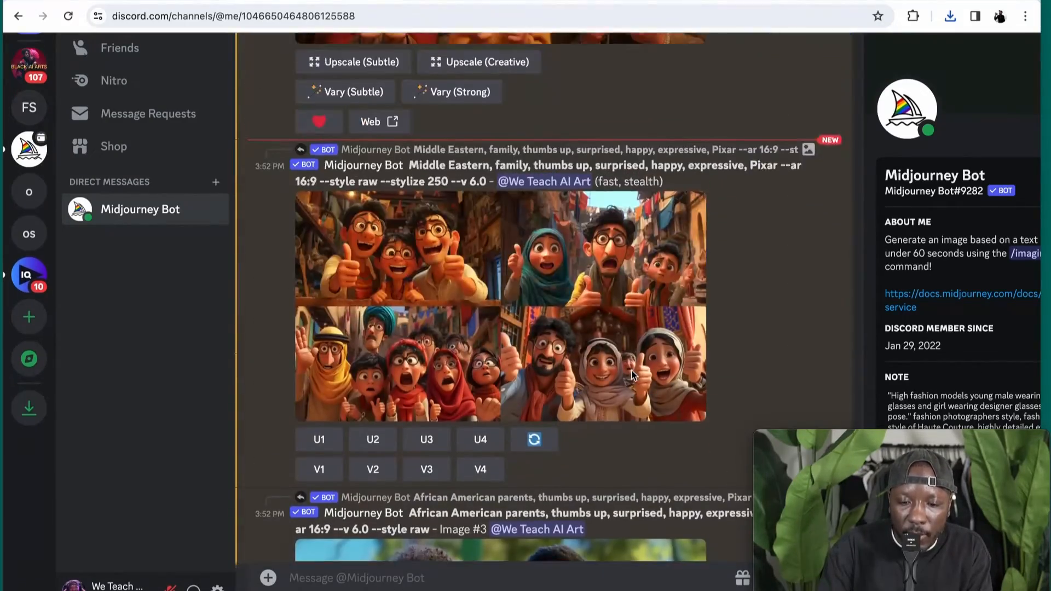
scroll(633, 376, "down", 5)
left_click(458, 423)
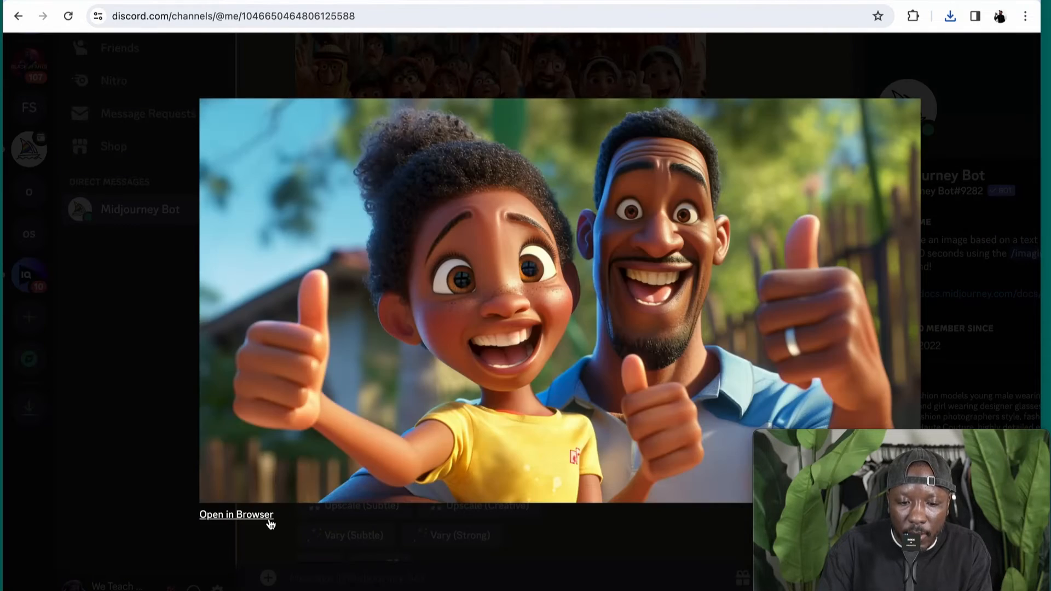
left_click(262, 515)
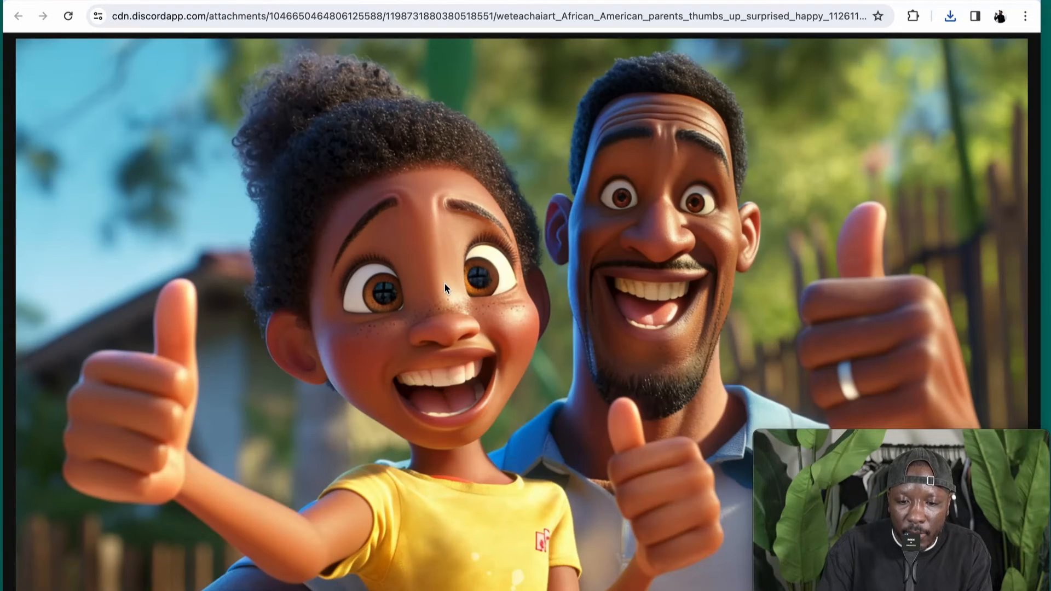
right_click(445, 285)
left_click(482, 305)
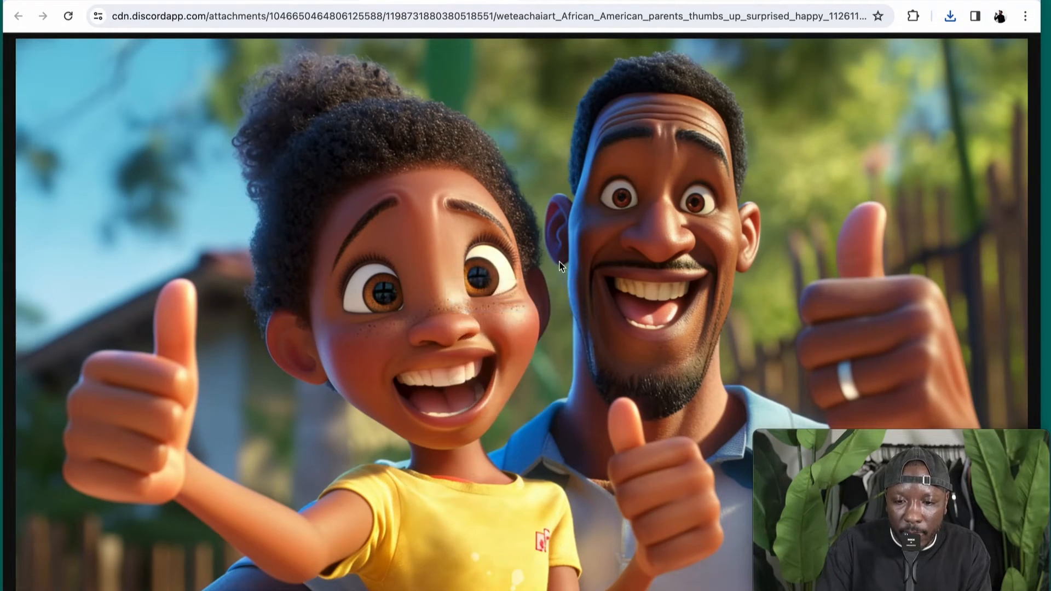
left_click(643, 333)
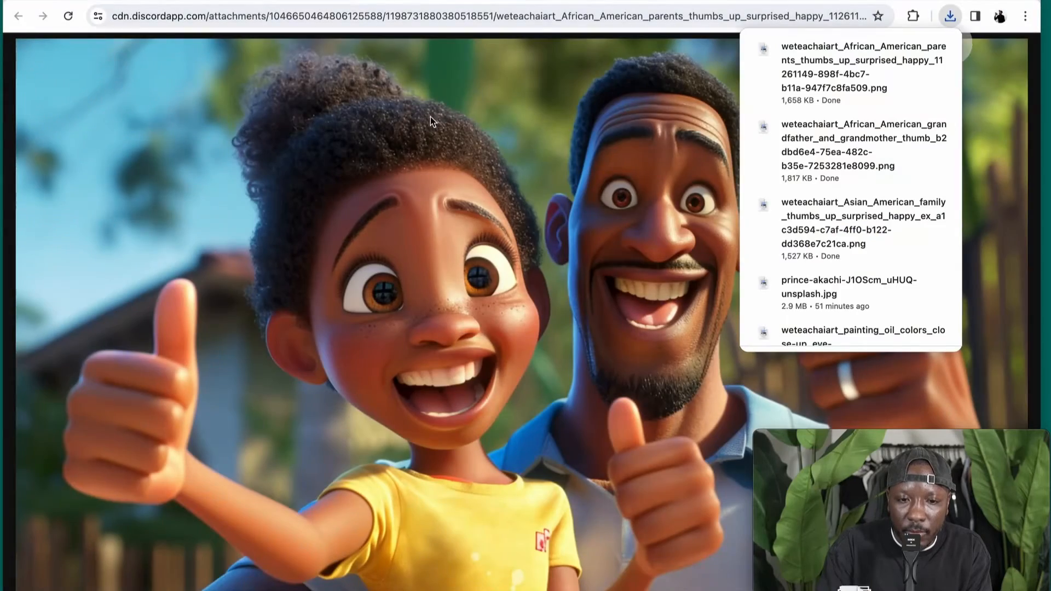
key("super+w")
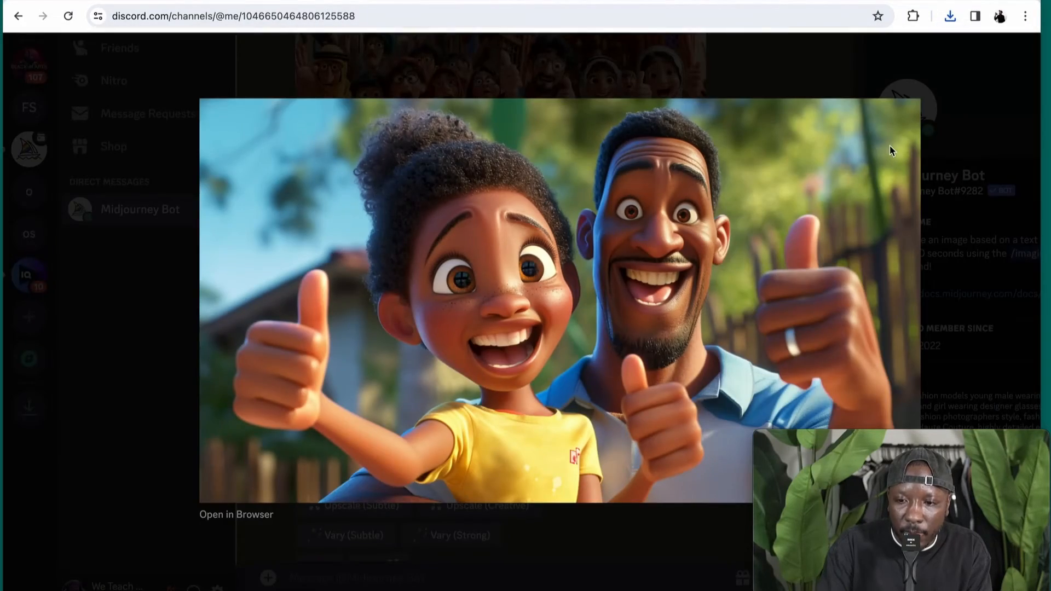
left_click(955, 149)
Enlarge the newly generated Middle Eastern family grid to examine its four images
scroll(580, 301, "up", 1)
scroll(577, 296, "up", 3)
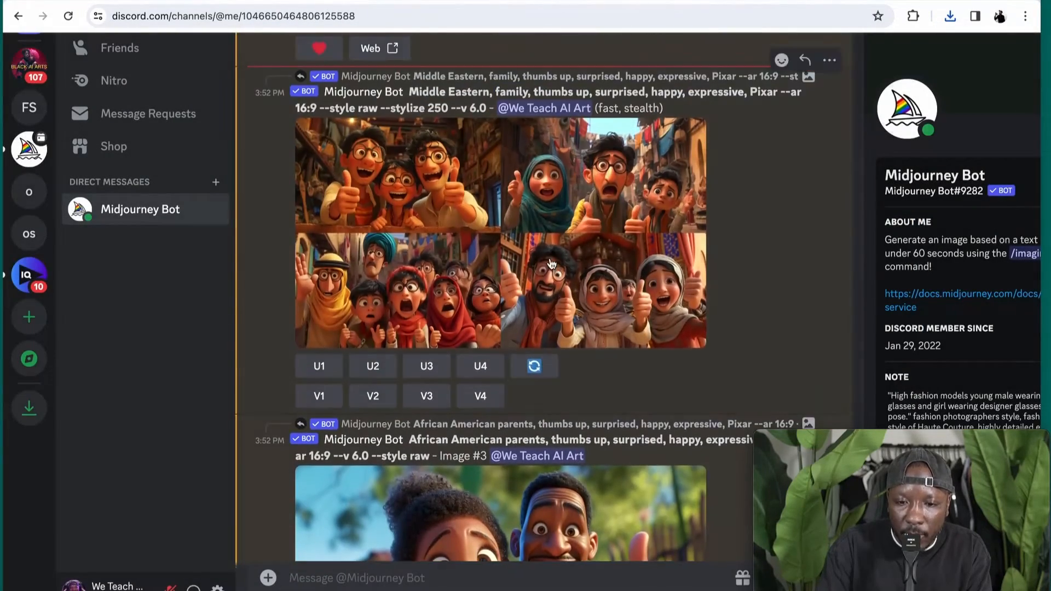
left_click(688, 294)
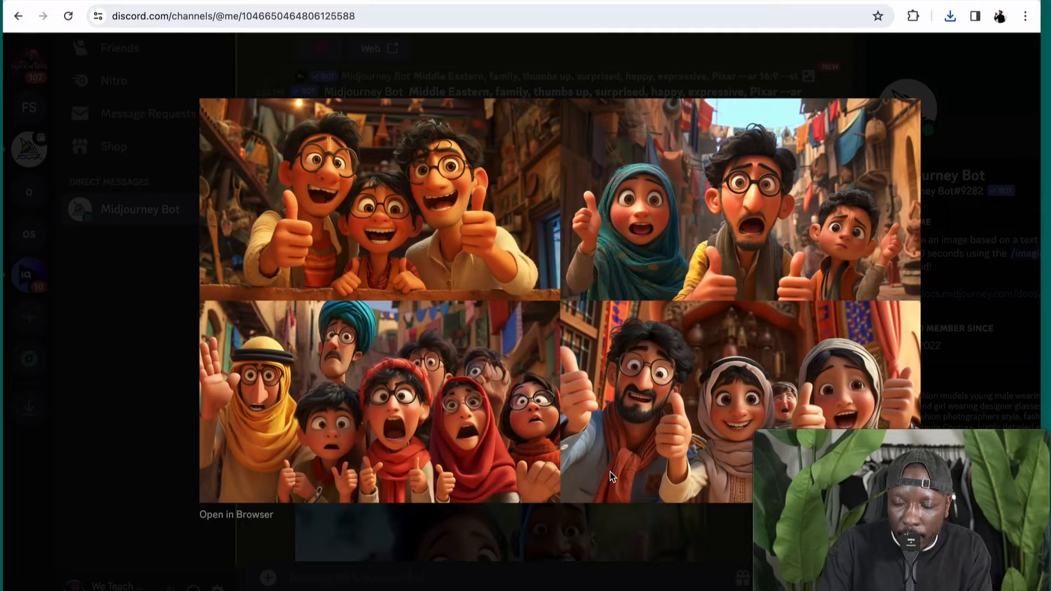
mouse_move(855, 441)
left_click_drag(851, 445, 852, 531)
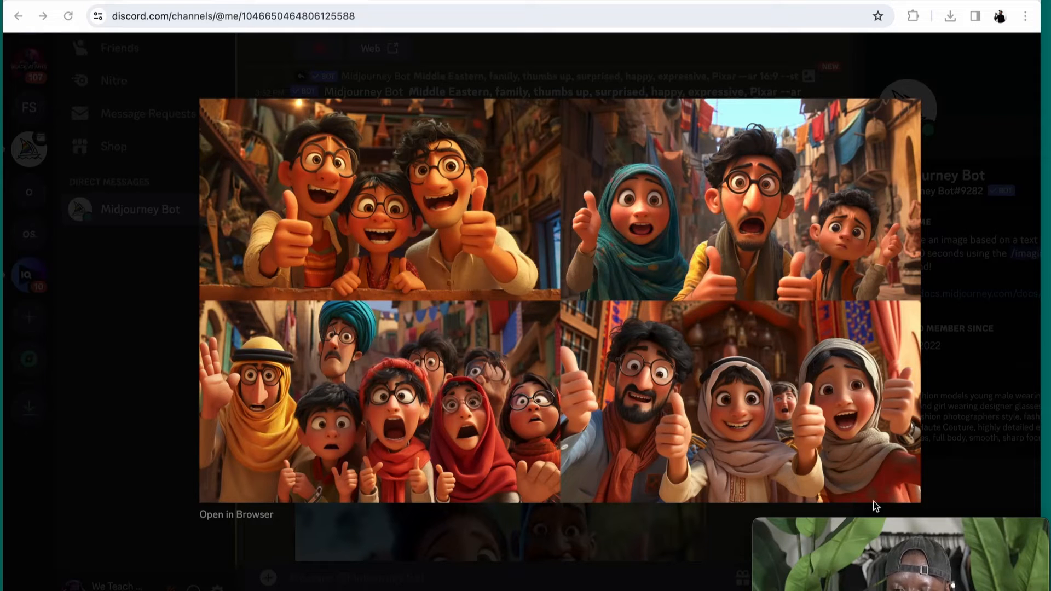
Close the enlarged Middle Eastern family grid and upscale its fourth image
left_click_drag(873, 525, 868, 432)
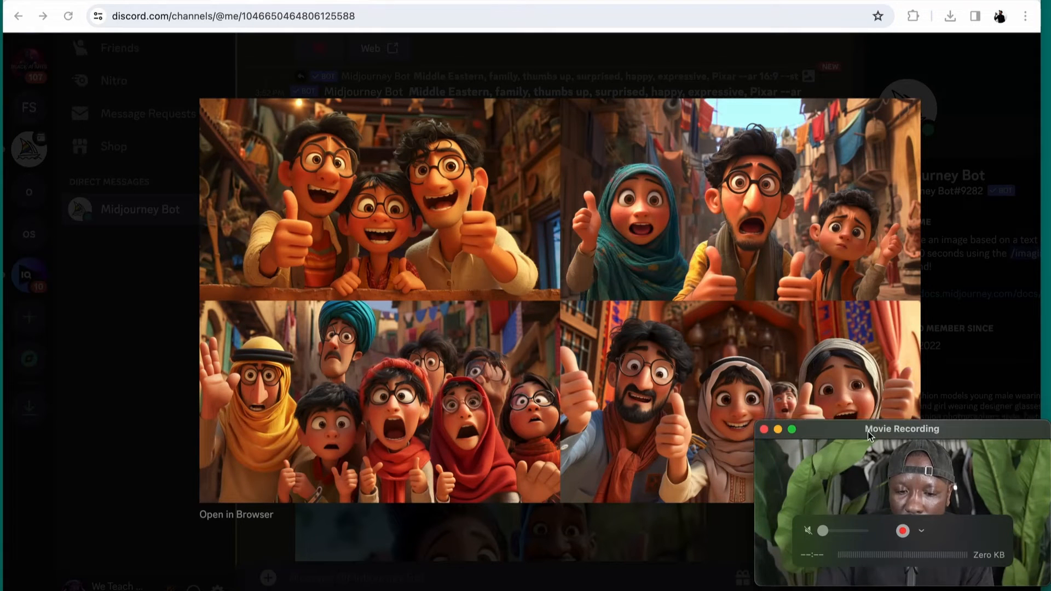
left_click(568, 528)
left_click(527, 559)
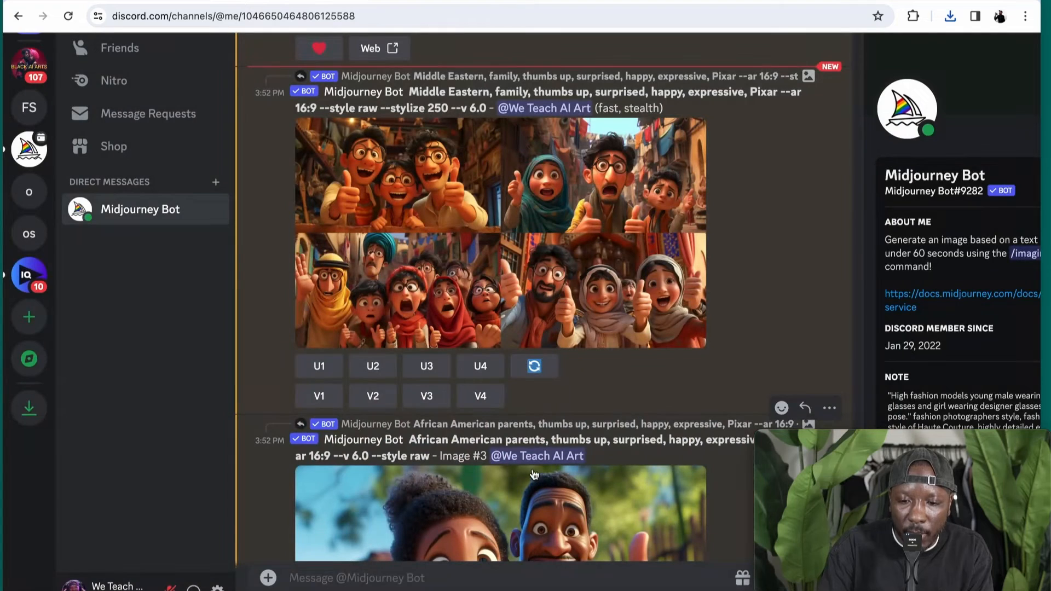
left_click(481, 368)
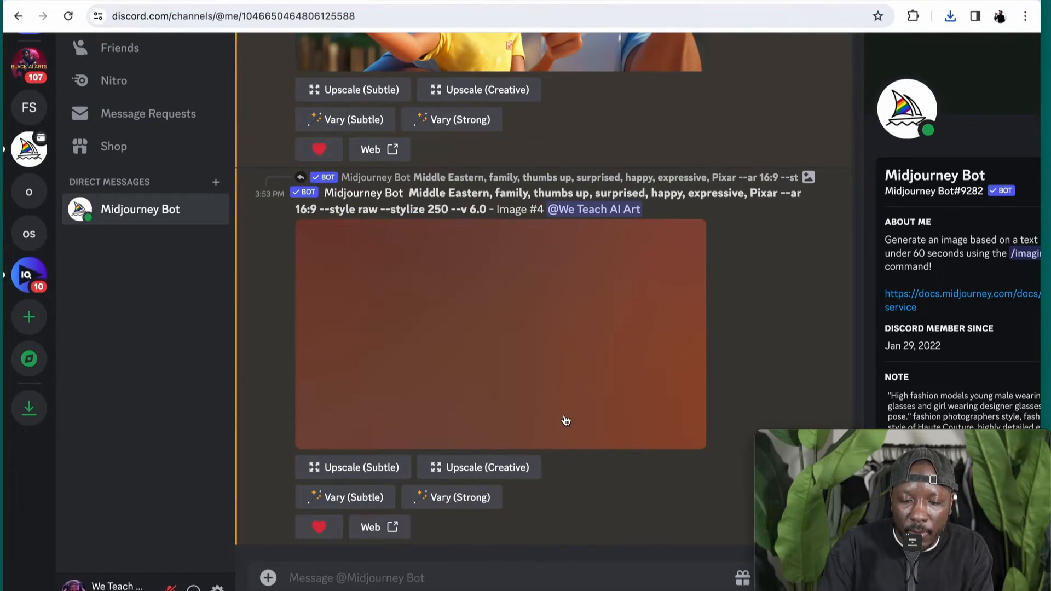
Open the upscaled Middle Eastern family image at full size in the browser and save it to the Downloads folder
left_click(563, 335)
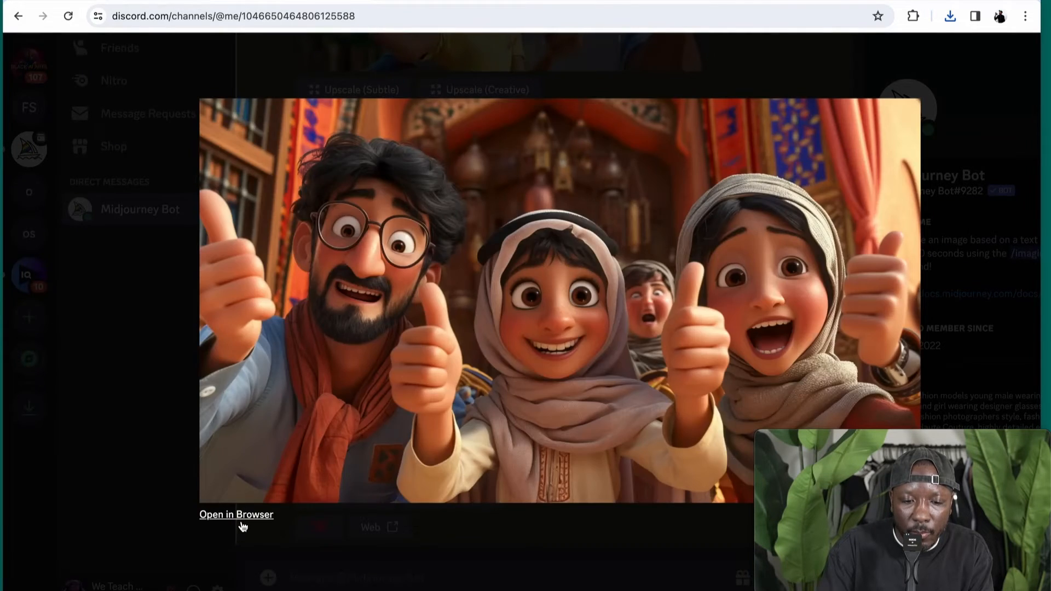
left_click(240, 525)
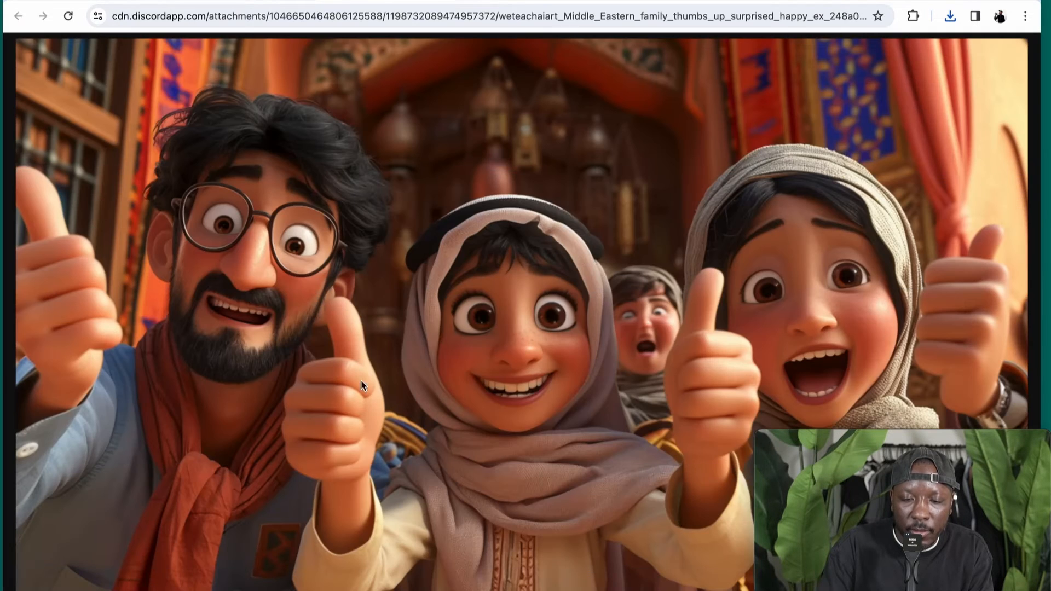
right_click(464, 258)
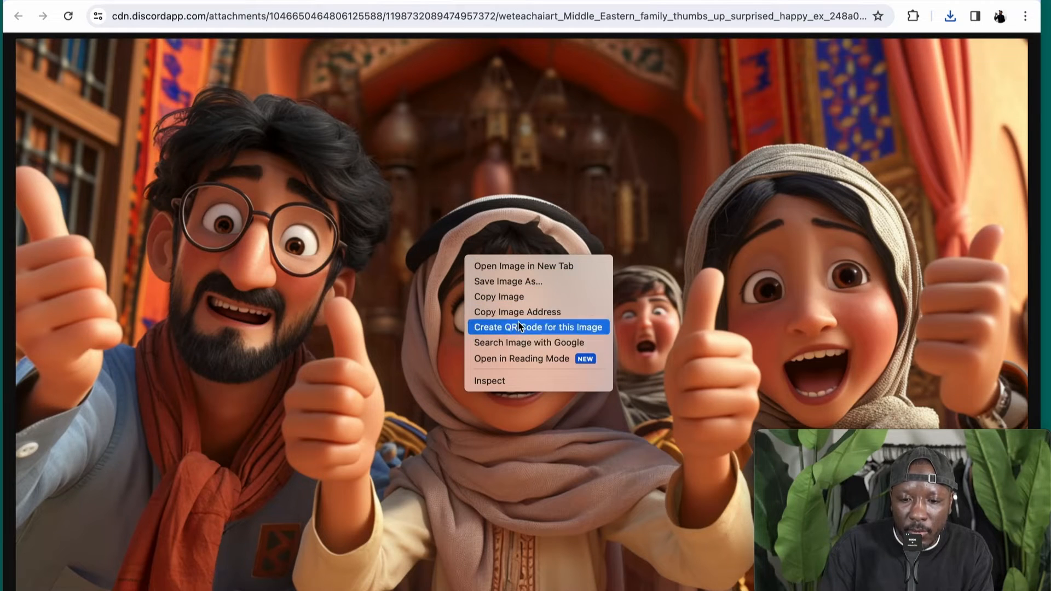
left_click(528, 281)
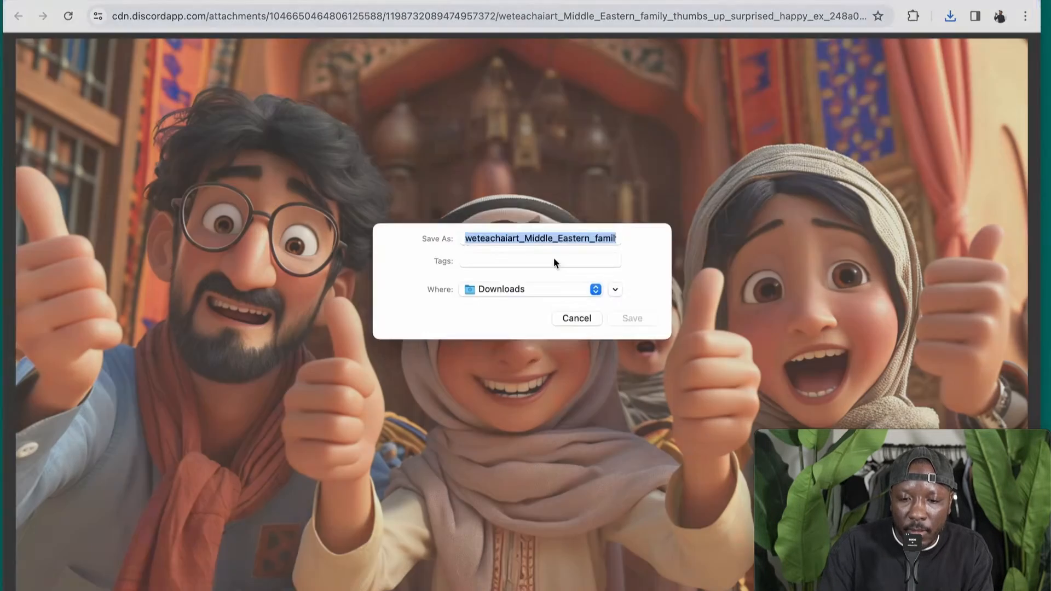
left_click(632, 328)
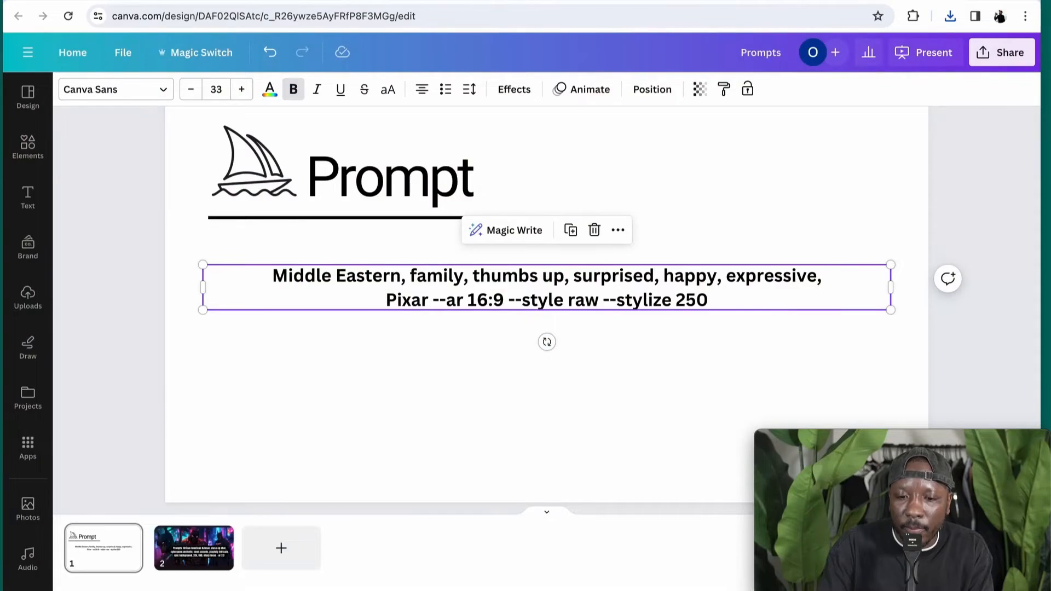
left_click(753, 191)
scroll(753, 191, "up", 1)
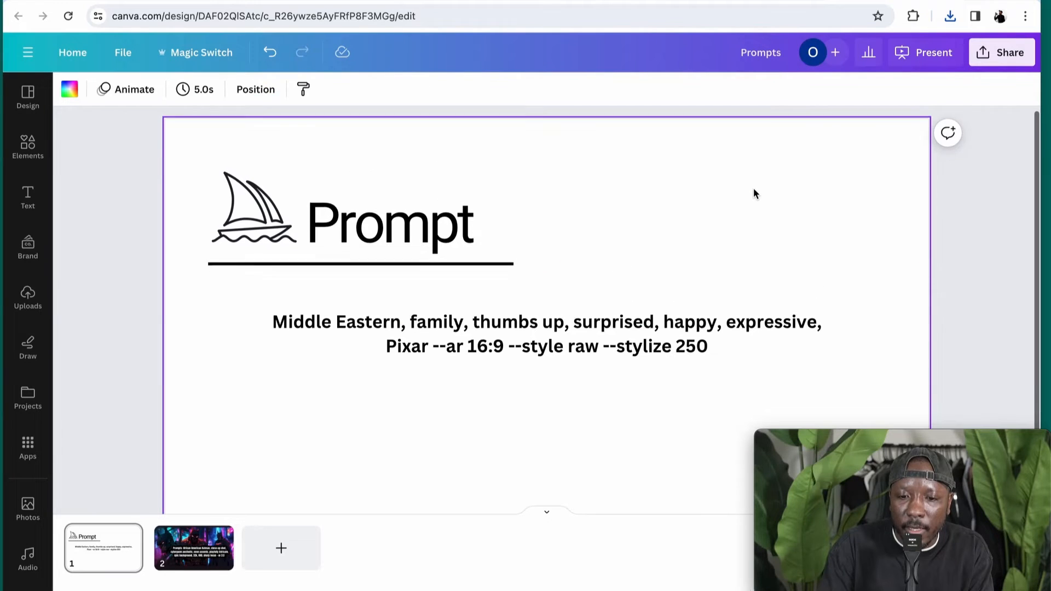
scroll(753, 188, "up", 1)
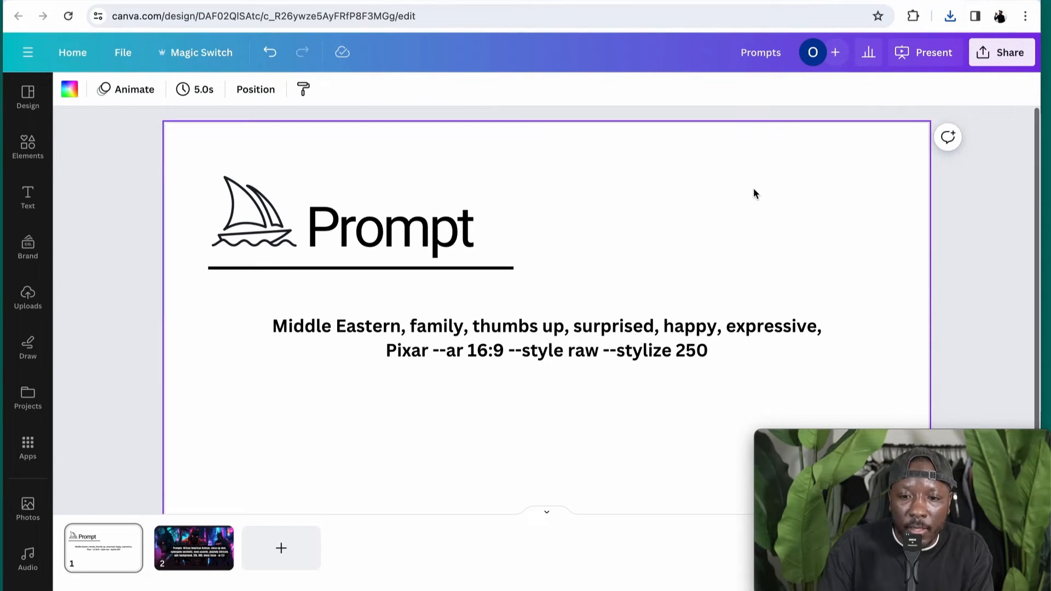
scroll(753, 189, "down", 2)
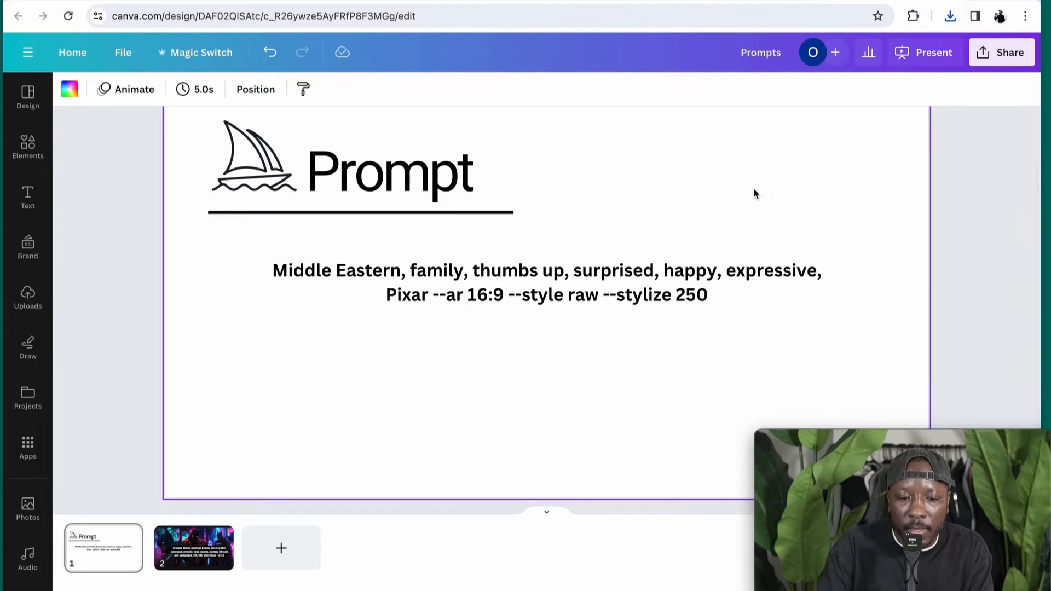
scroll(754, 193, "up", 2)
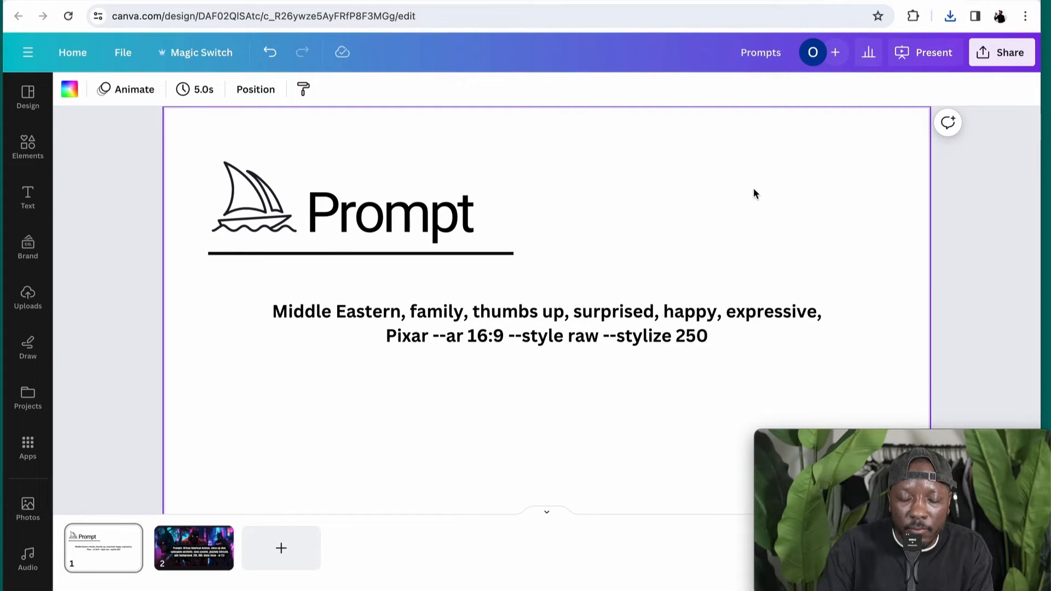
scroll(227, 401, "down", 1)
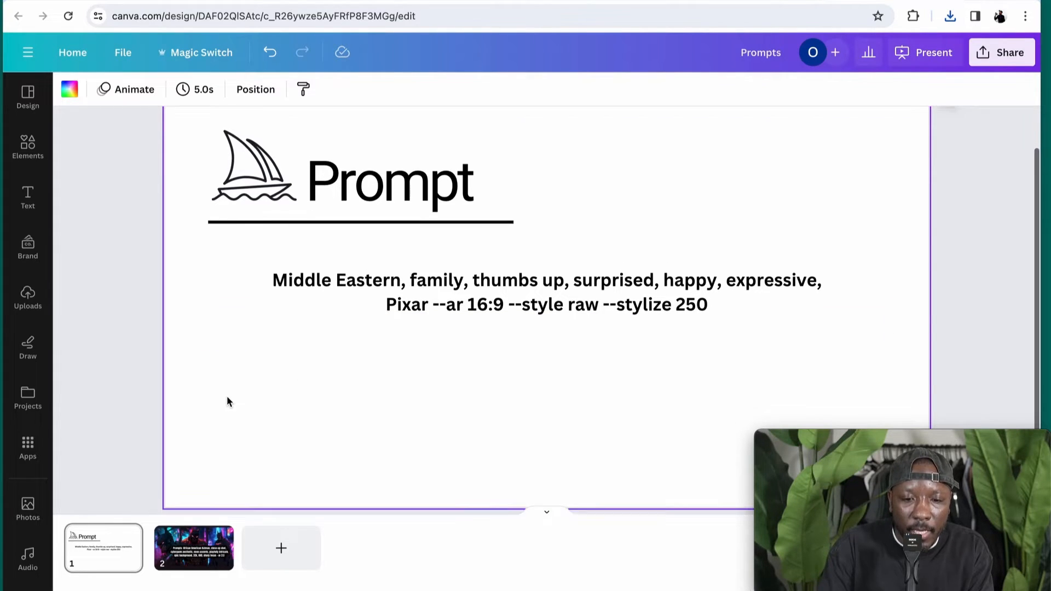
Duplicate page 1 of the Canva design, which holds the Middle Eastern family prompt
left_click(127, 534)
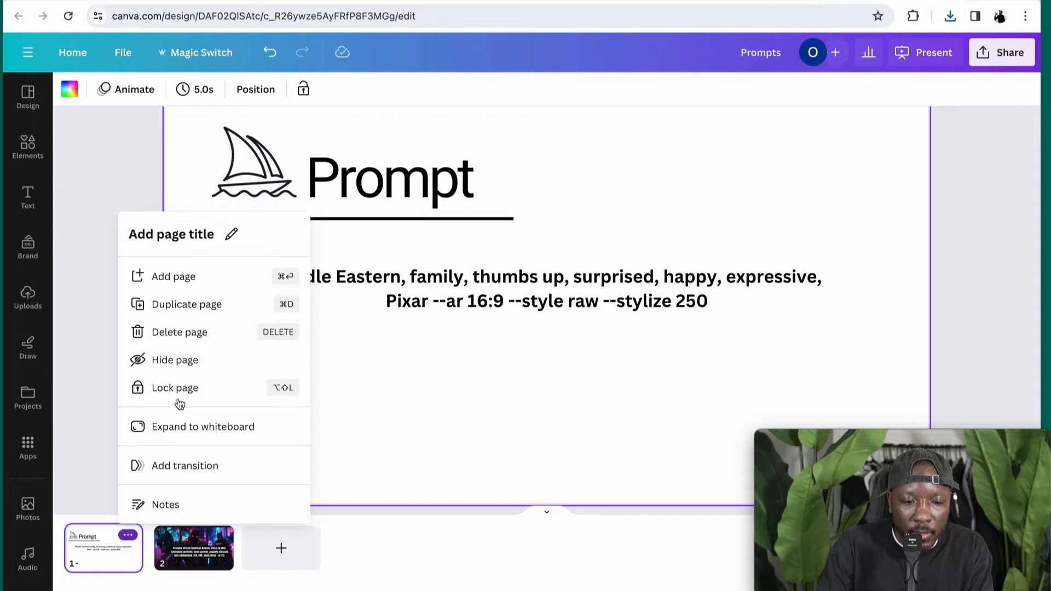
left_click(196, 306)
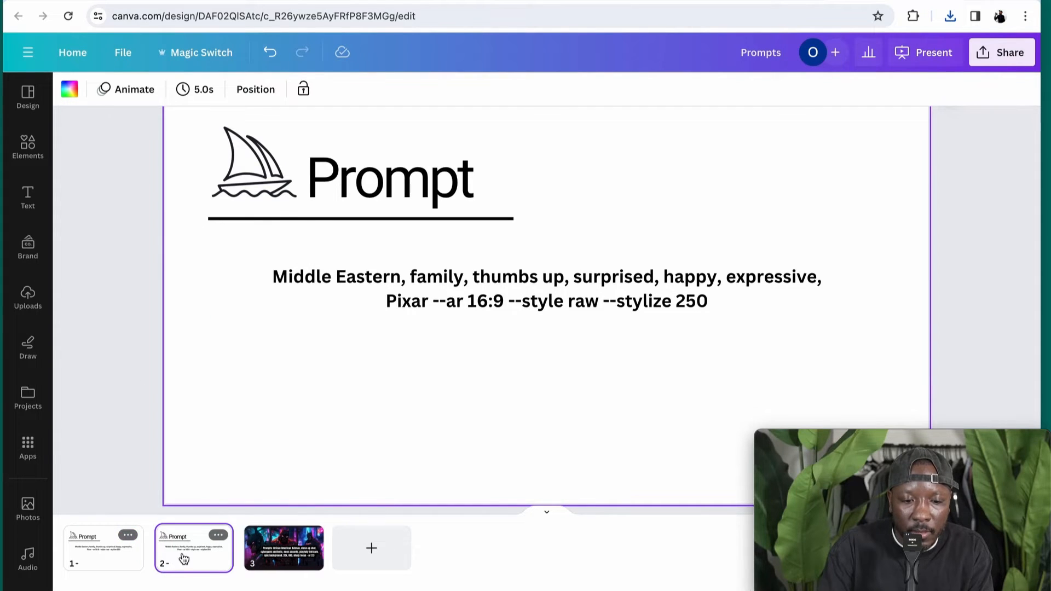
scroll(345, 352, "up", 1)
Preview the four newest Midjourney family PNGs in Downloads and upload them all to the Canva design's image library
left_click(25, 298)
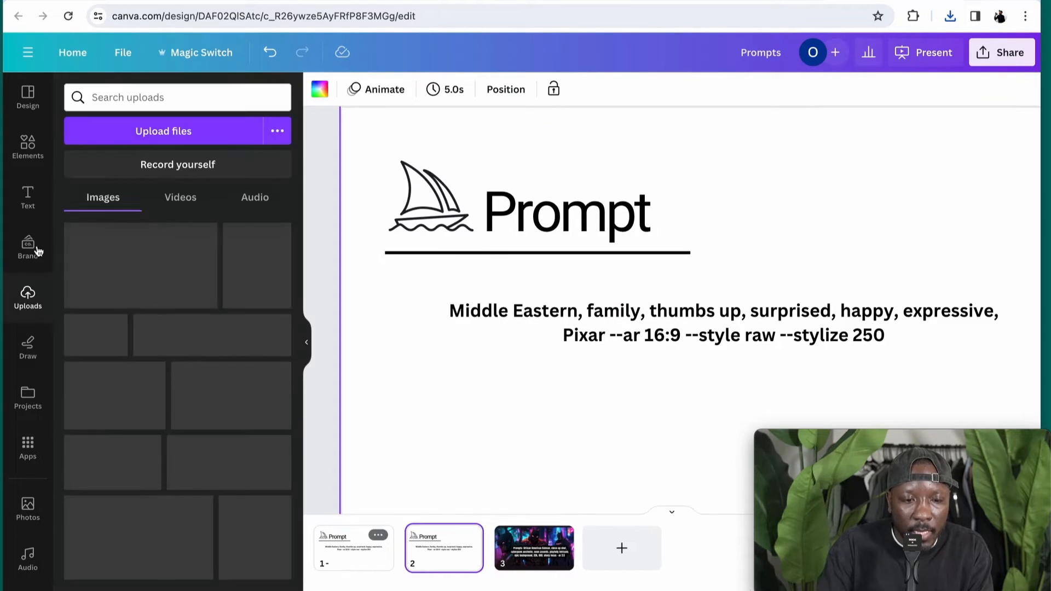
left_click(163, 131)
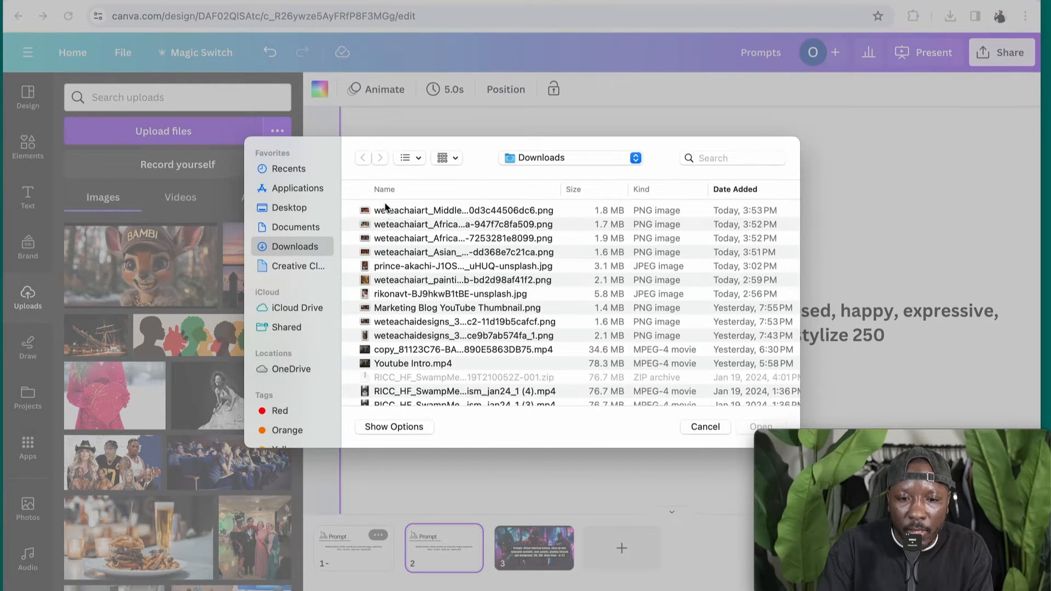
left_click(386, 210)
left_click(391, 252)
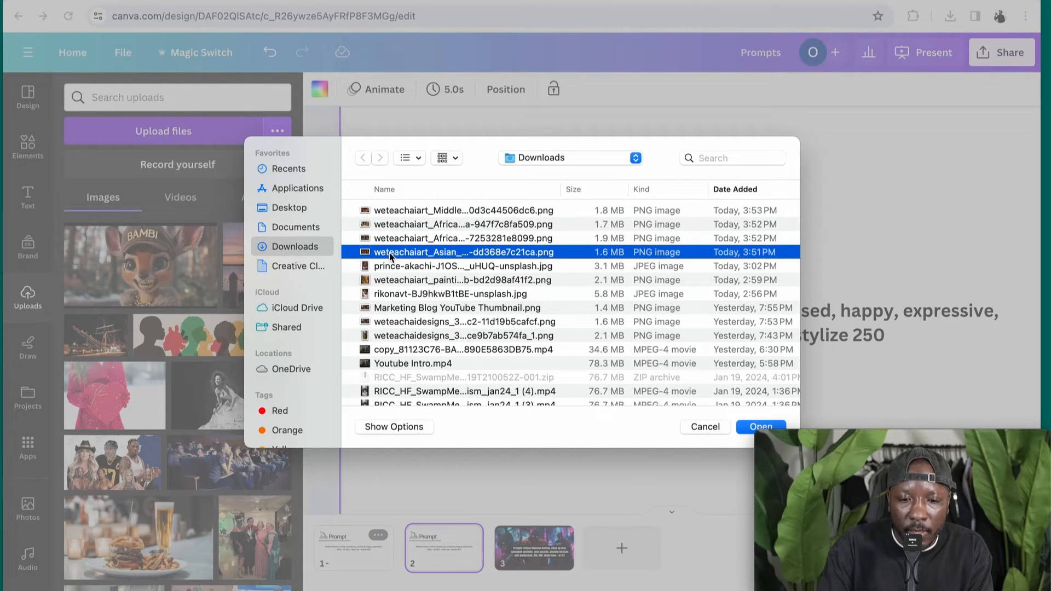
key("space")
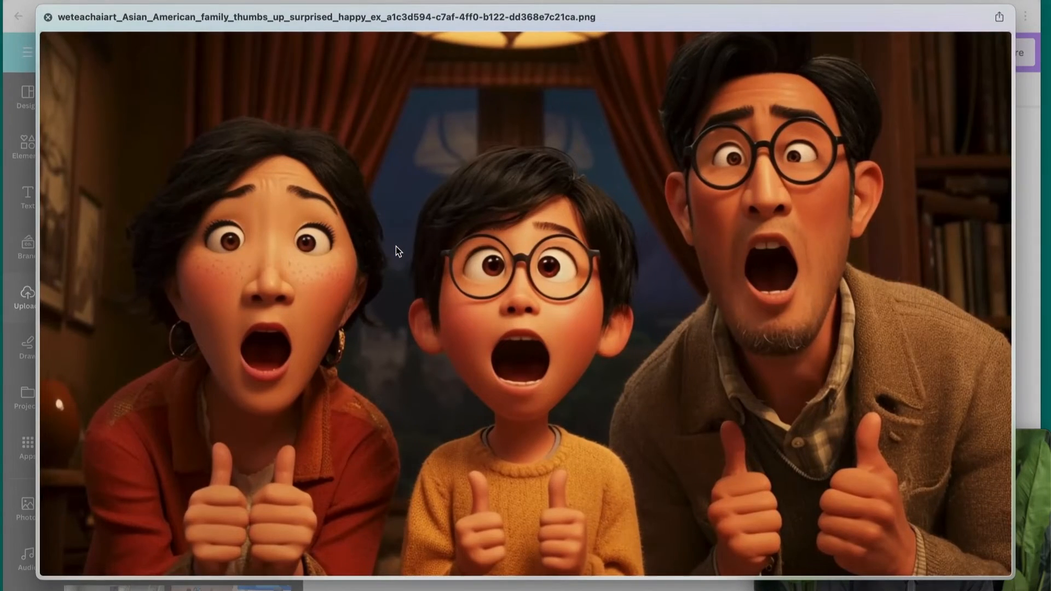
key("Up")
key("Up")
key("Up")
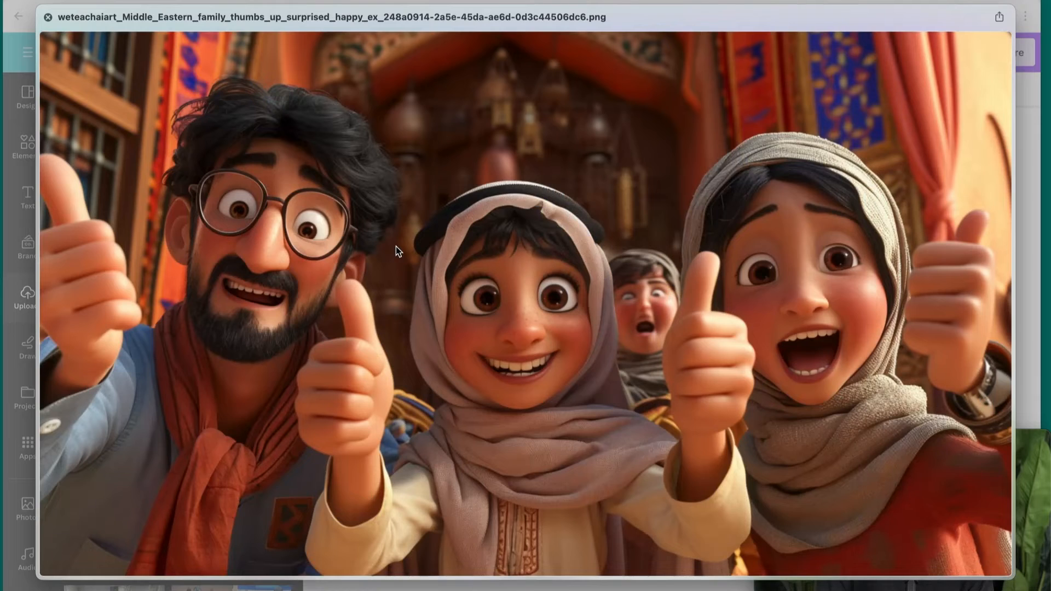
key("space")
left_click(410, 252, "shift")
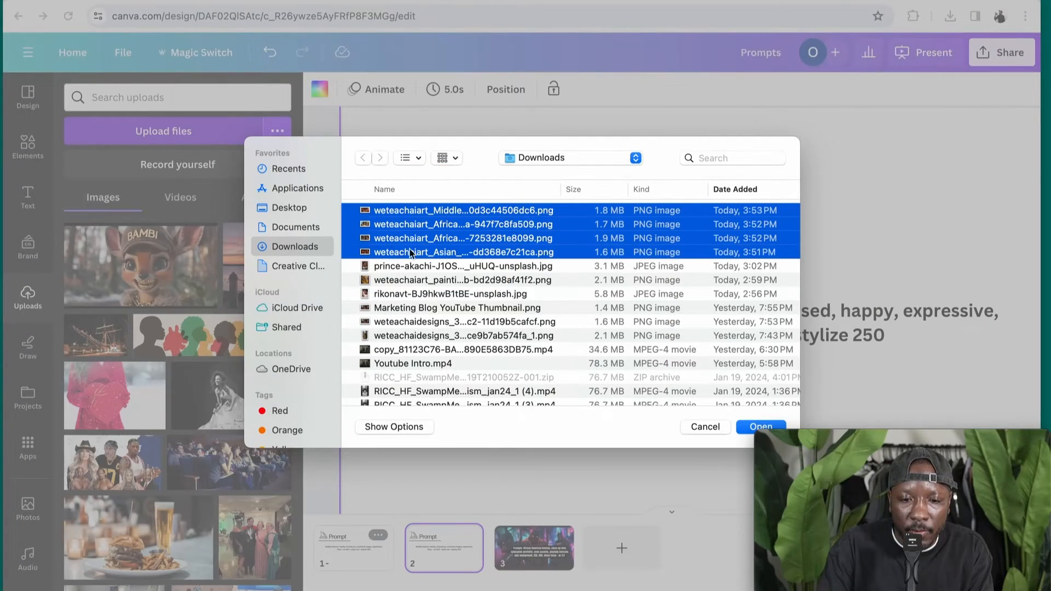
left_click(747, 427)
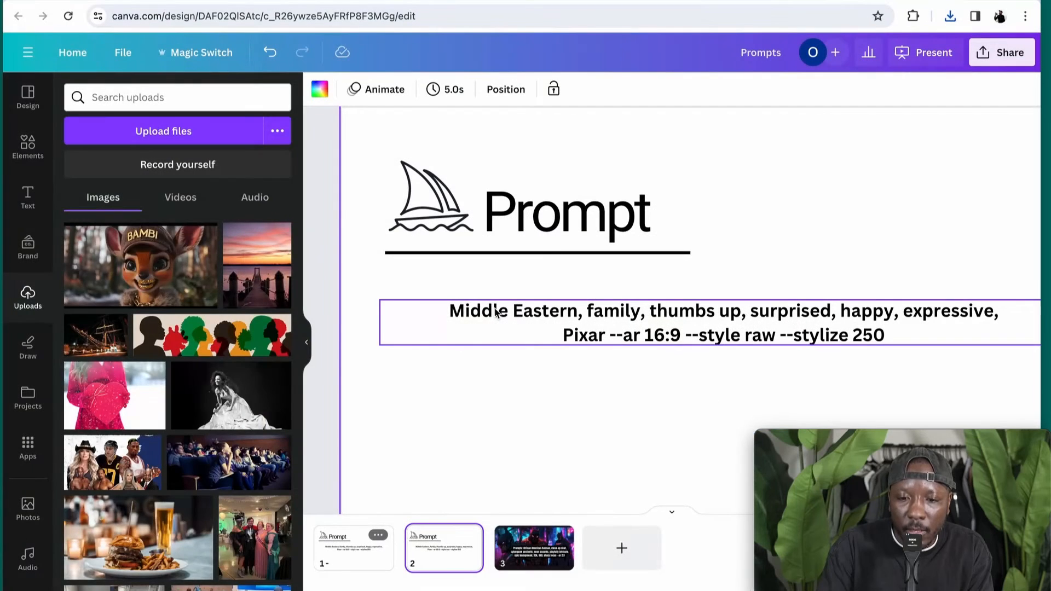
Apply the Background text effect to the prompt text on page 2 and set the background colour to white
left_click(574, 313)
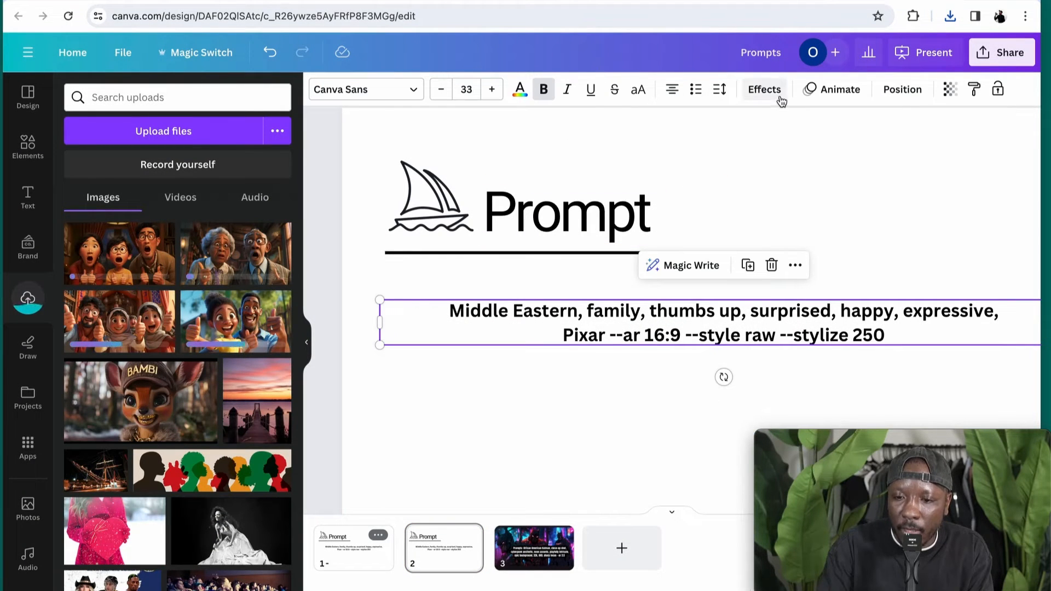
left_click(765, 90)
scroll(164, 438, "down", 1)
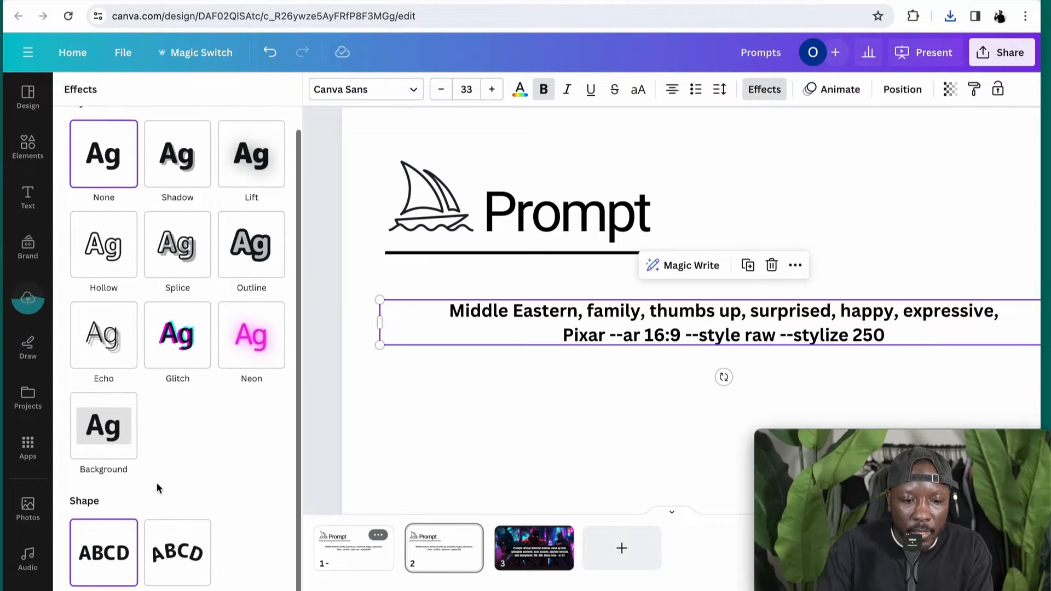
left_click(117, 430)
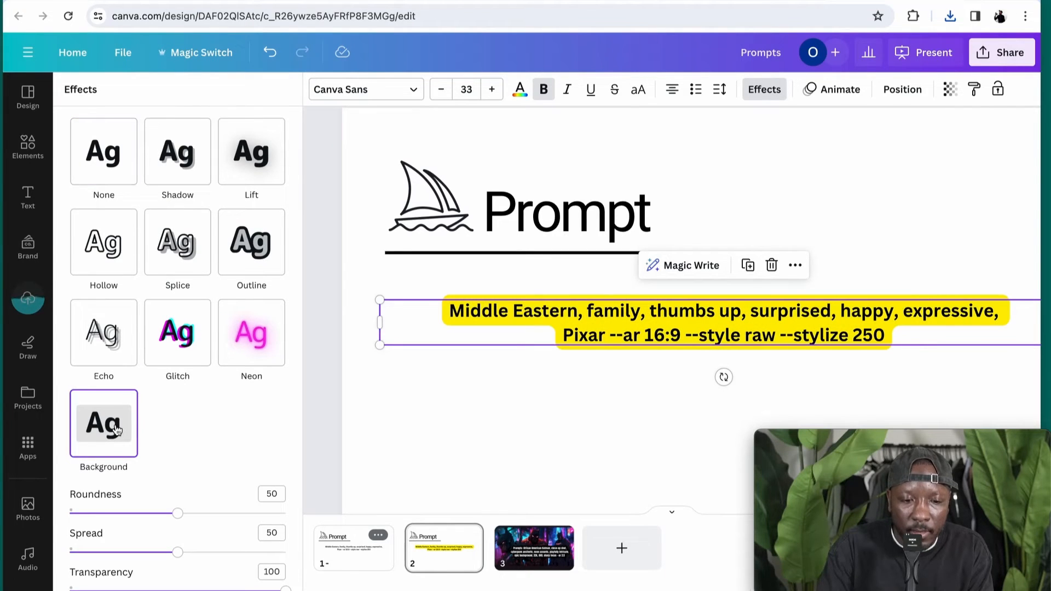
scroll(137, 519, "down", 3)
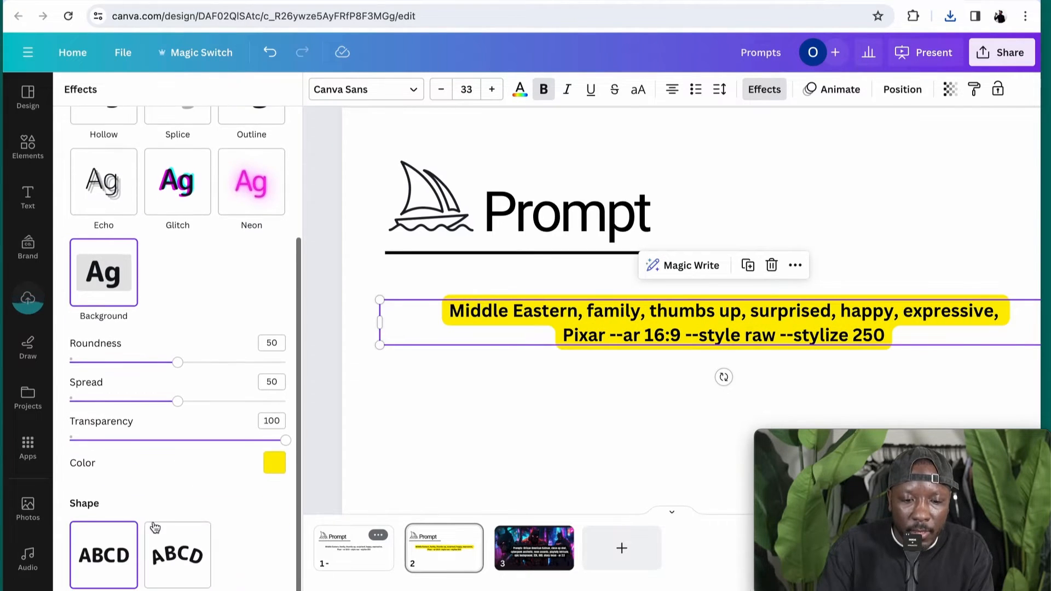
left_click(274, 469)
left_click(262, 439)
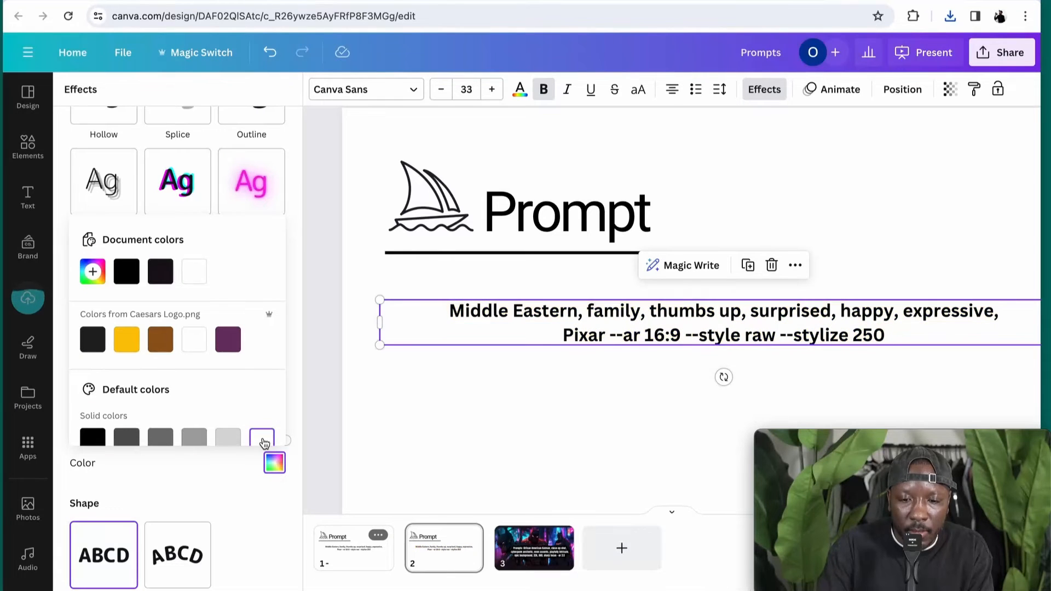
left_click(315, 340)
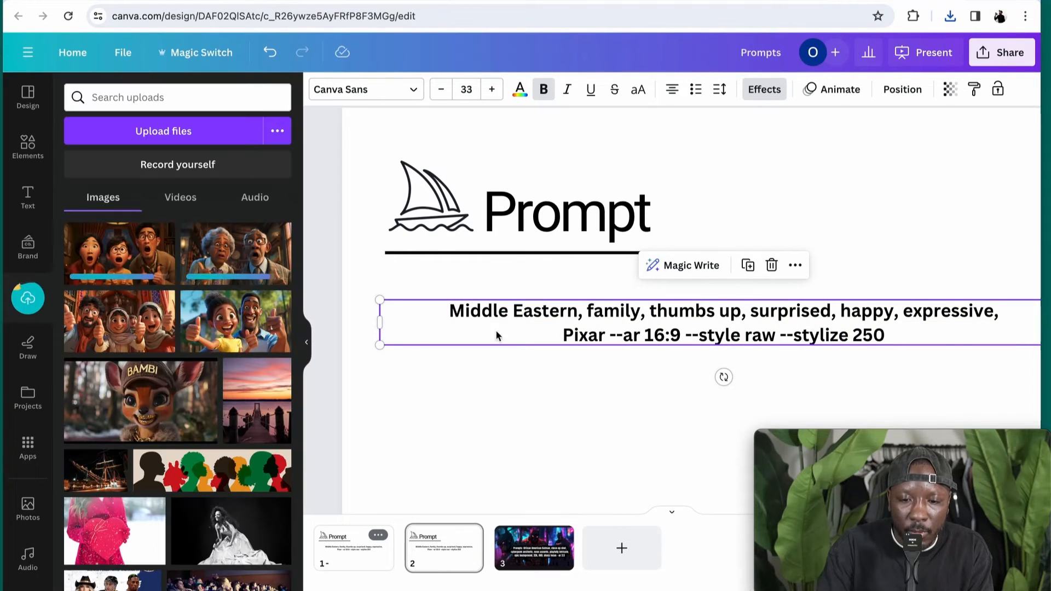
Move the prompt text lower on page 2, add the uploaded grandparents image and shift it toward the page's upper-right corner
left_click_drag(564, 329, 558, 433)
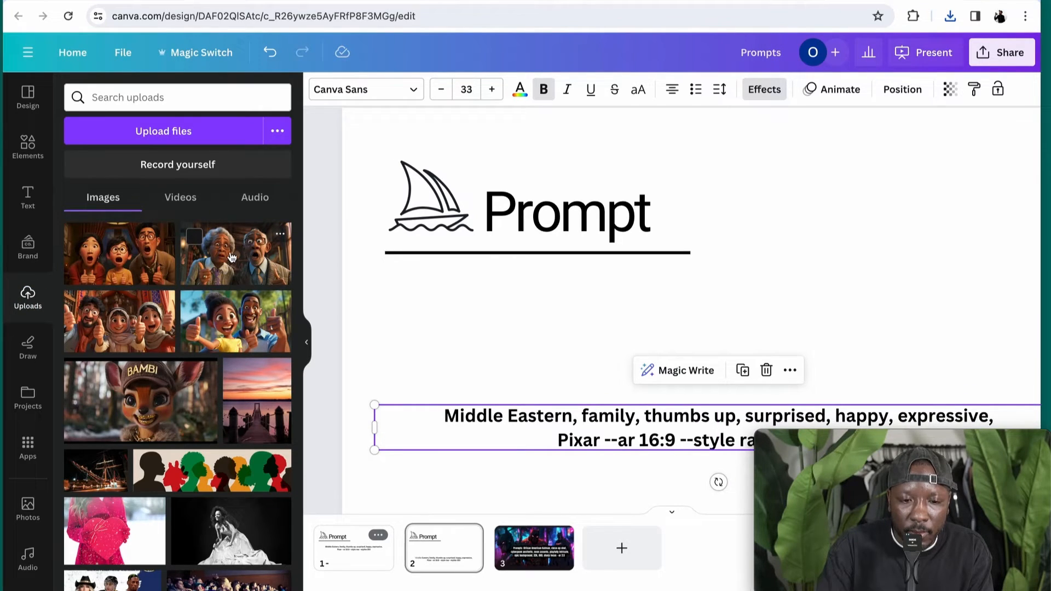
left_click(241, 257)
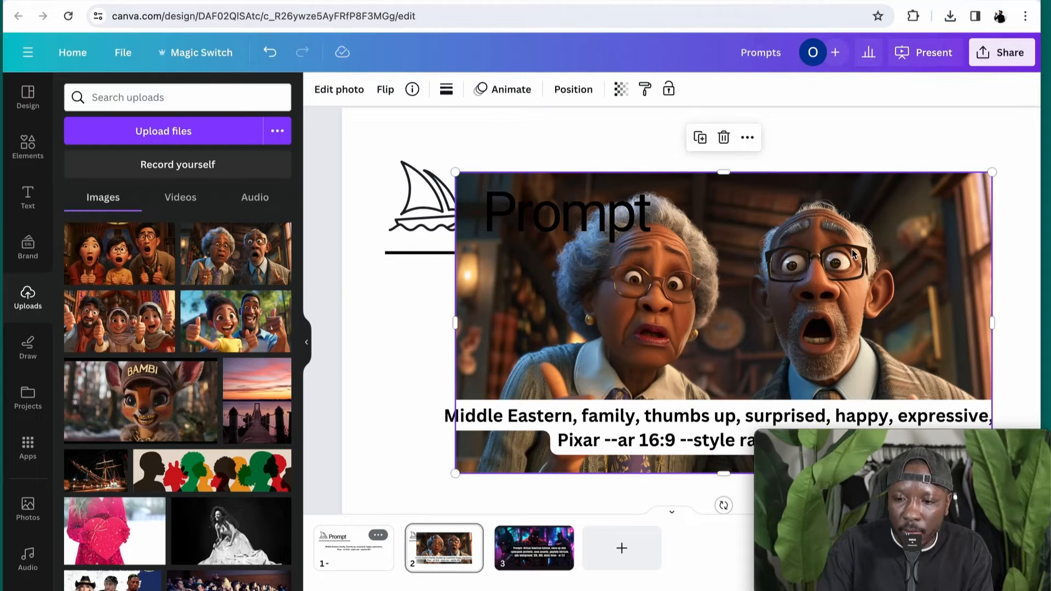
left_click_drag(855, 247, 889, 211)
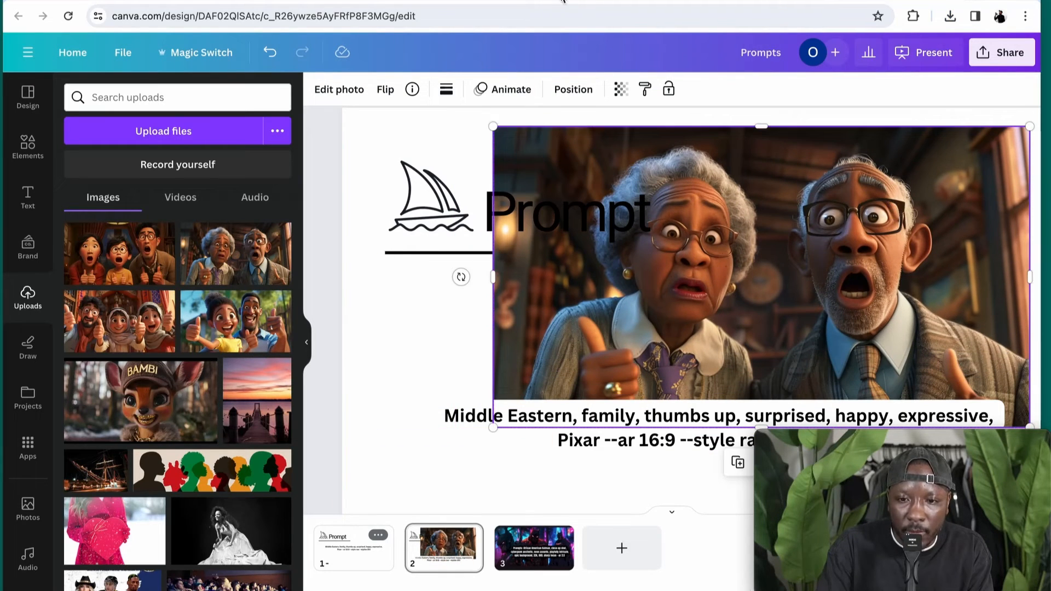
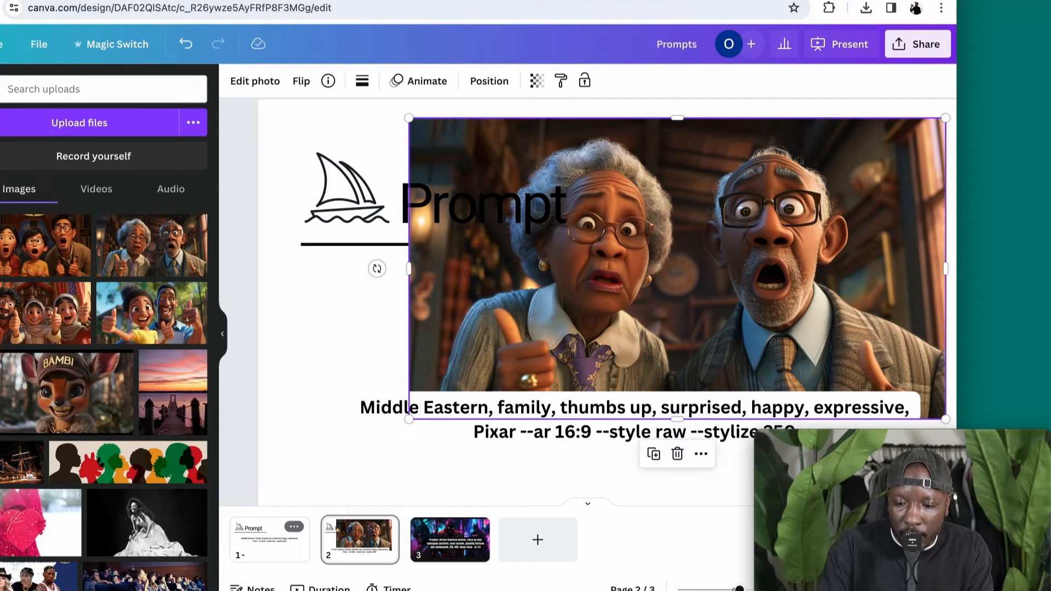
Zoom out to view the whole page and return to page 2 with the grandparents image
left_click_drag(738, 588, 723, 583)
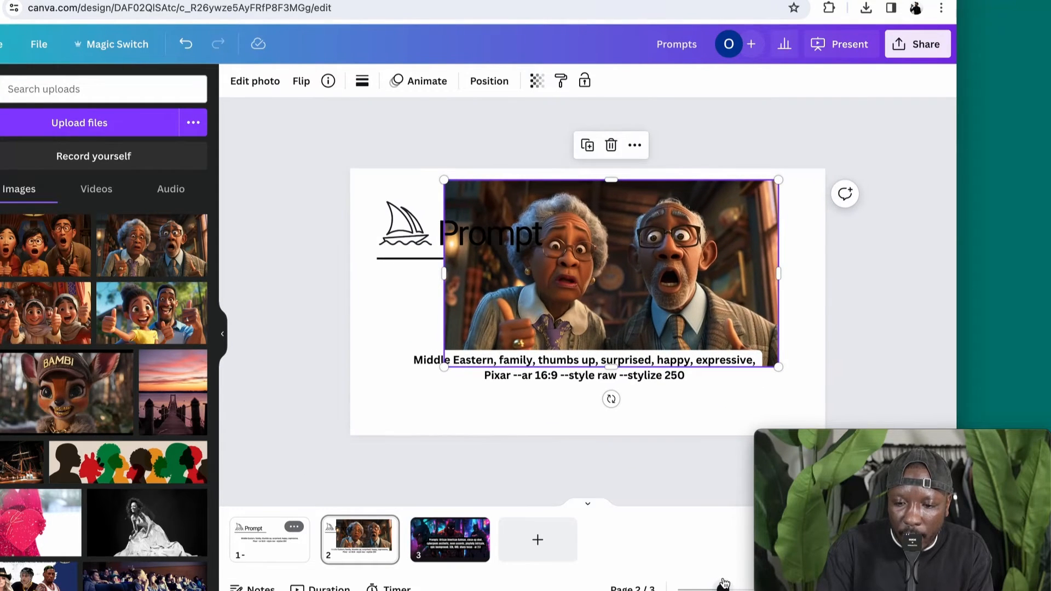
scroll(691, 442, "down", 3)
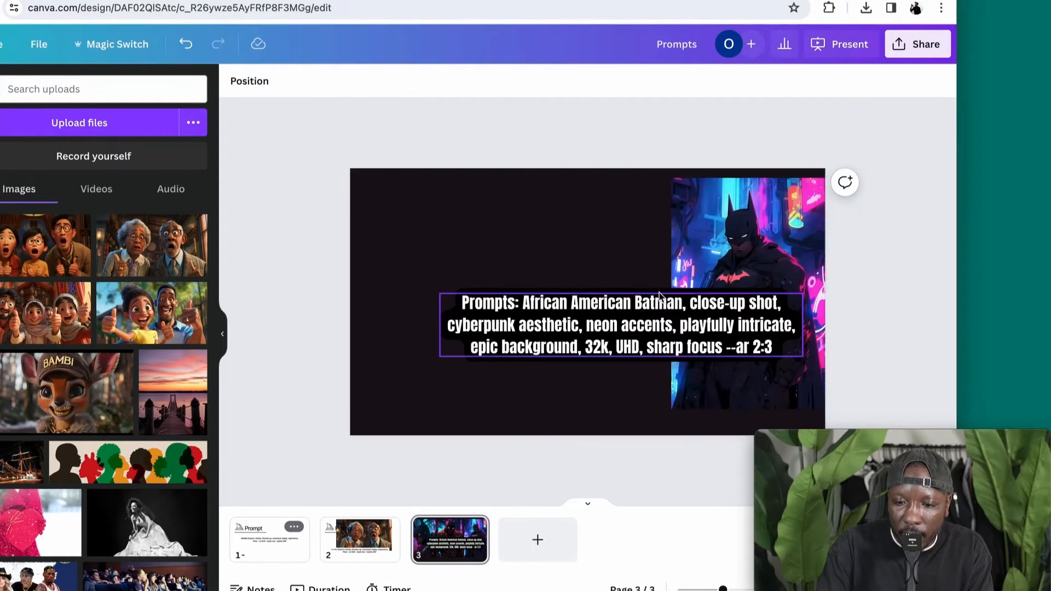
left_click(371, 544)
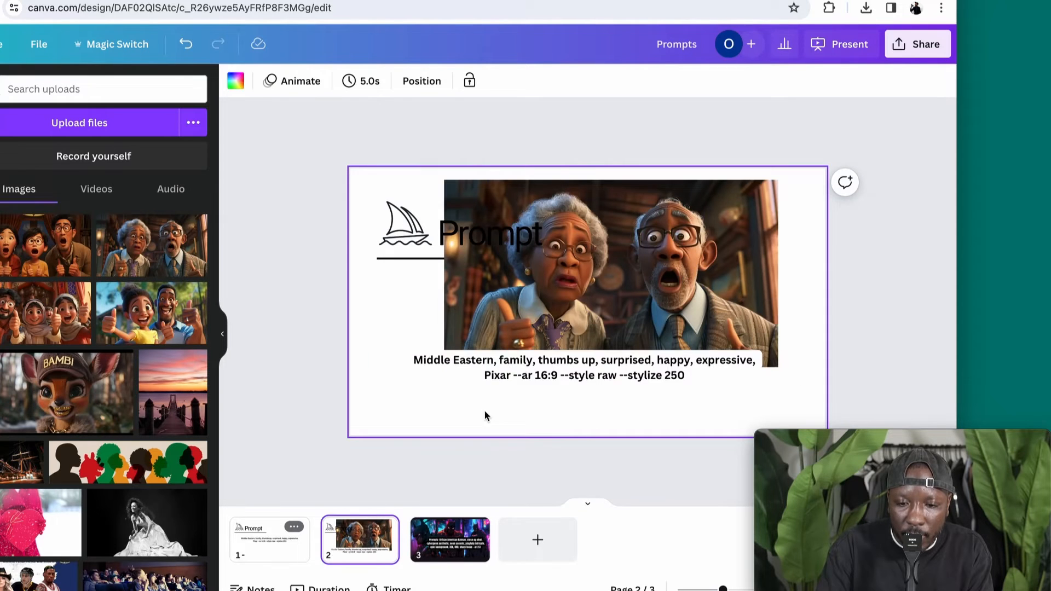
Place the grandparents image in page 2's upper-right corner and shrink it to about half the page width
left_click(617, 195)
left_click_drag(617, 194, 662, 182)
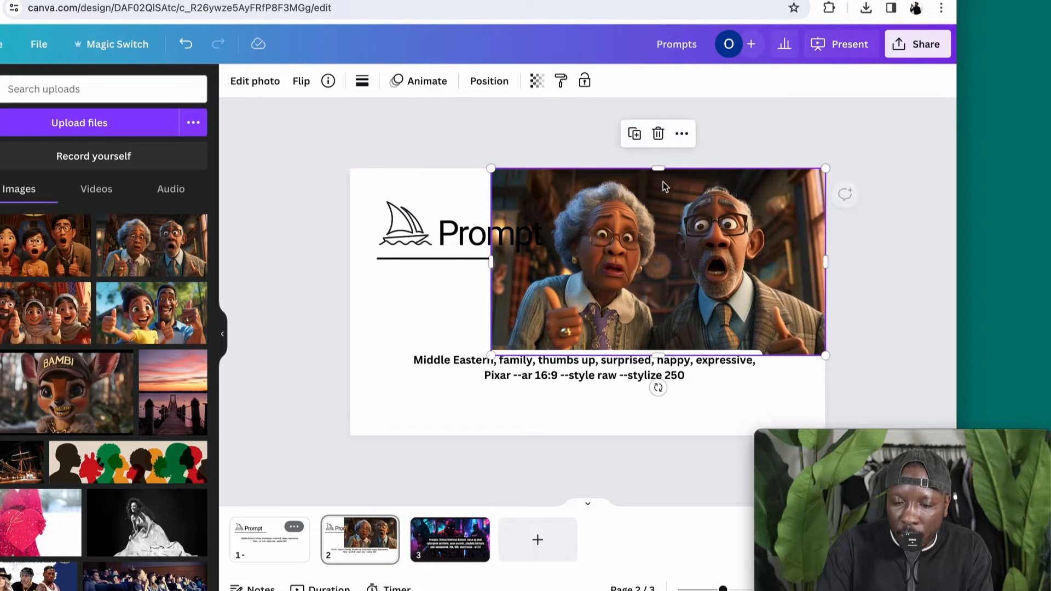
left_click_drag(491, 353, 563, 291)
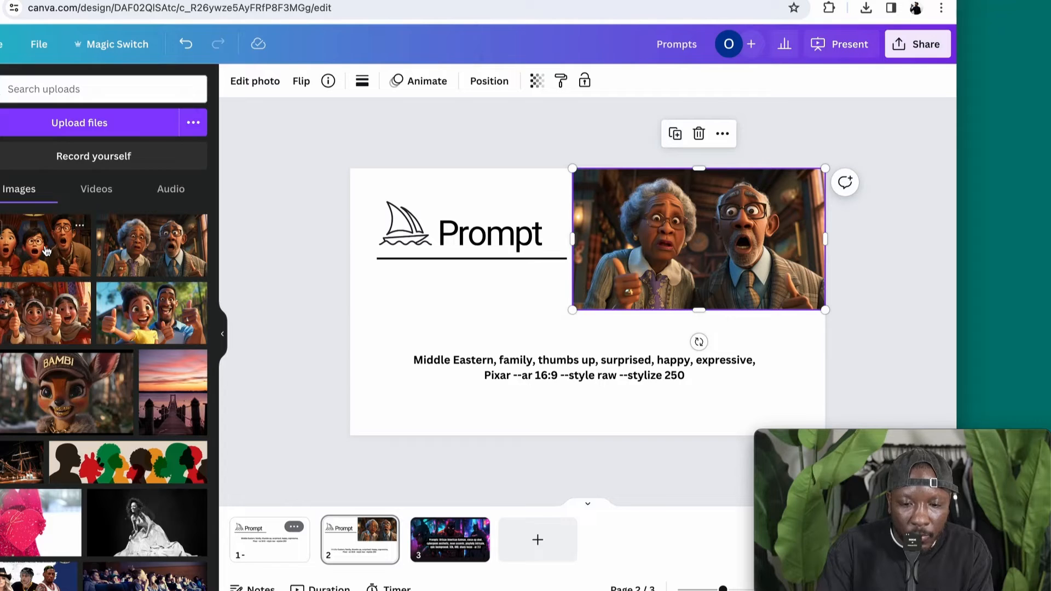
Add the uploaded thumbs-up couple in the yellow and blue shirts, shrink it to about half the page width and place it in page 2's upper-left corner
left_click(164, 318)
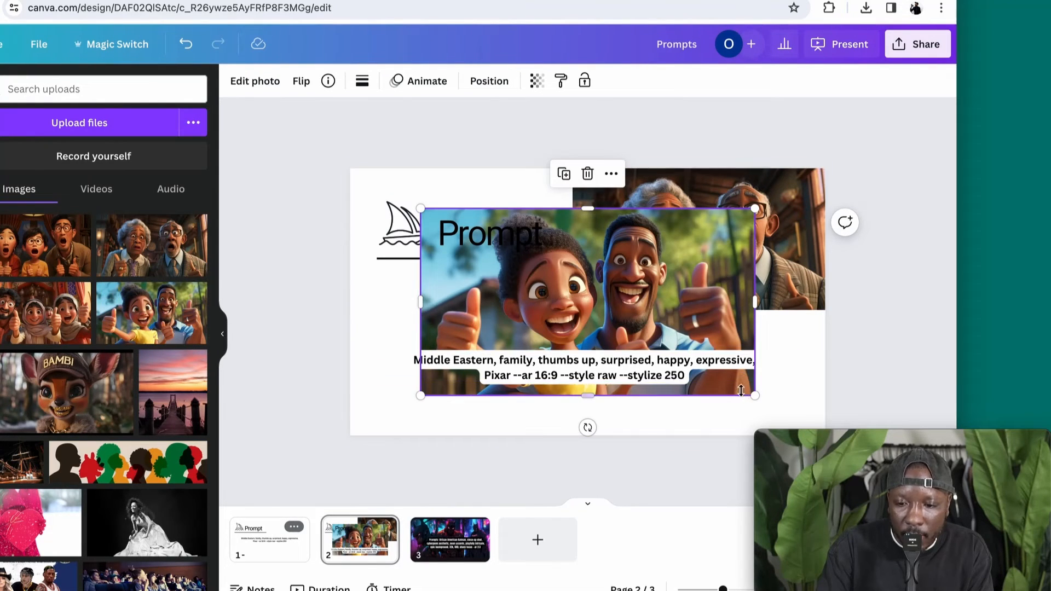
left_click_drag(628, 294, 697, 250)
left_click_drag(491, 354, 566, 300)
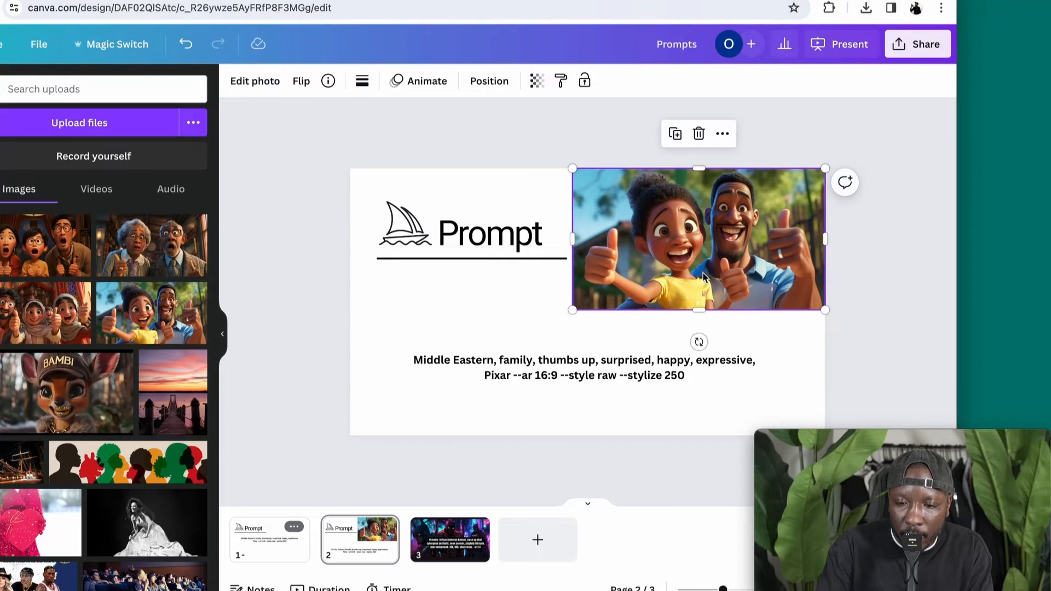
left_click_drag(704, 271, 483, 270)
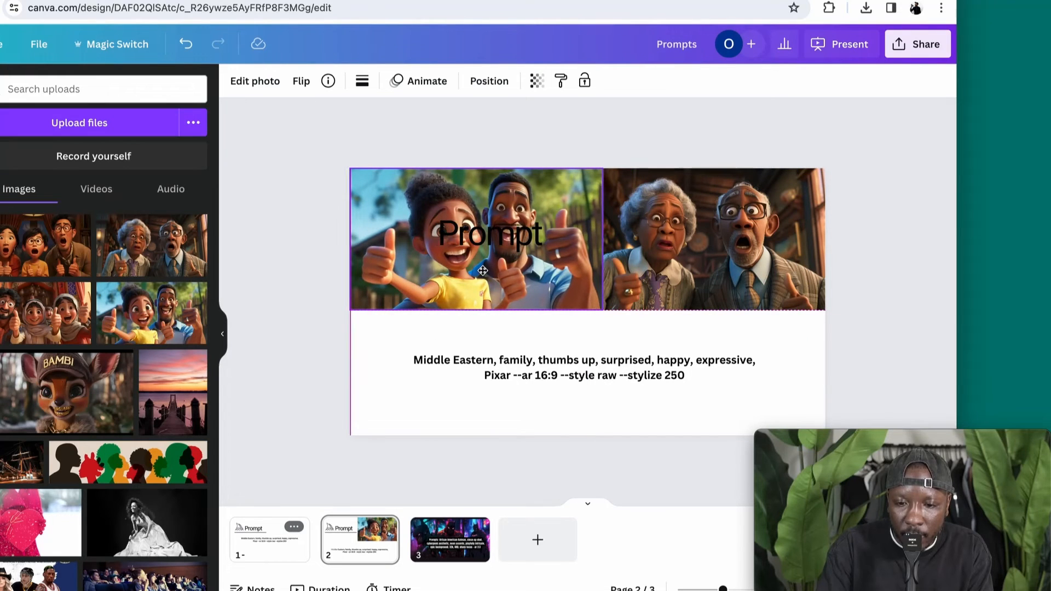
mouse_move(483, 270)
left_mouse_down()
mouse_move(433, 270)
mouse_move(481, 272)
left_mouse_up()
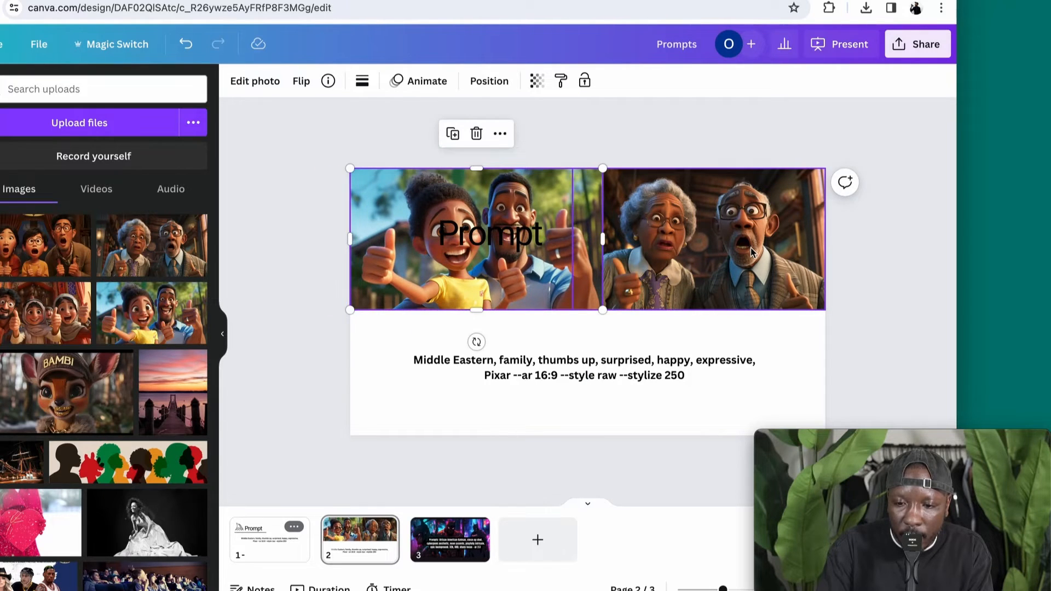
Shift the grandparents image slightly right, past the page edge, so that both grandparents are centred in their quarter
left_click(733, 257)
double_click(729, 257)
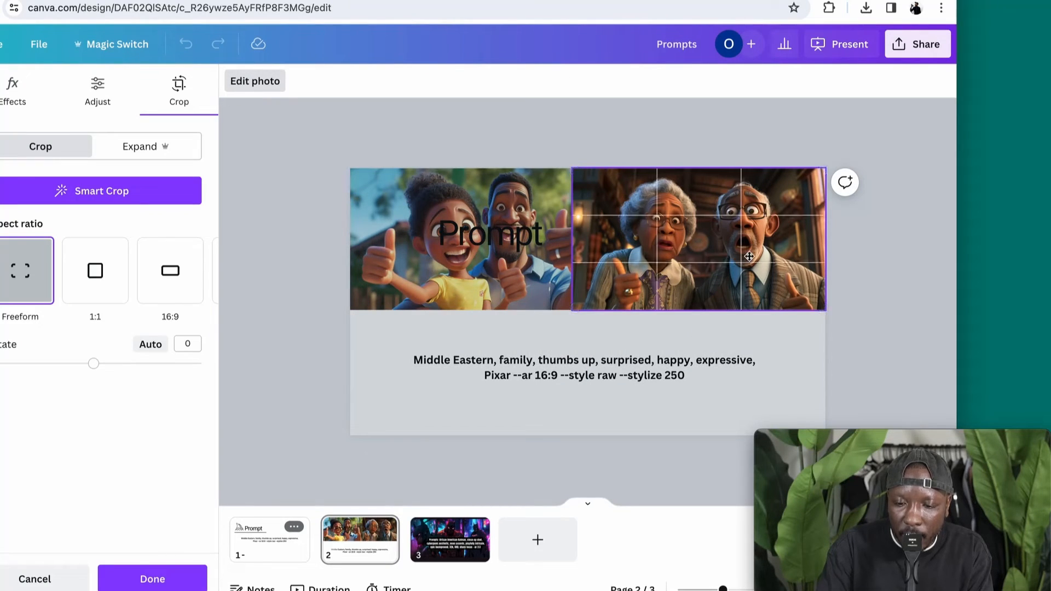
key("Escape")
left_click_drag(759, 208, 772, 210)
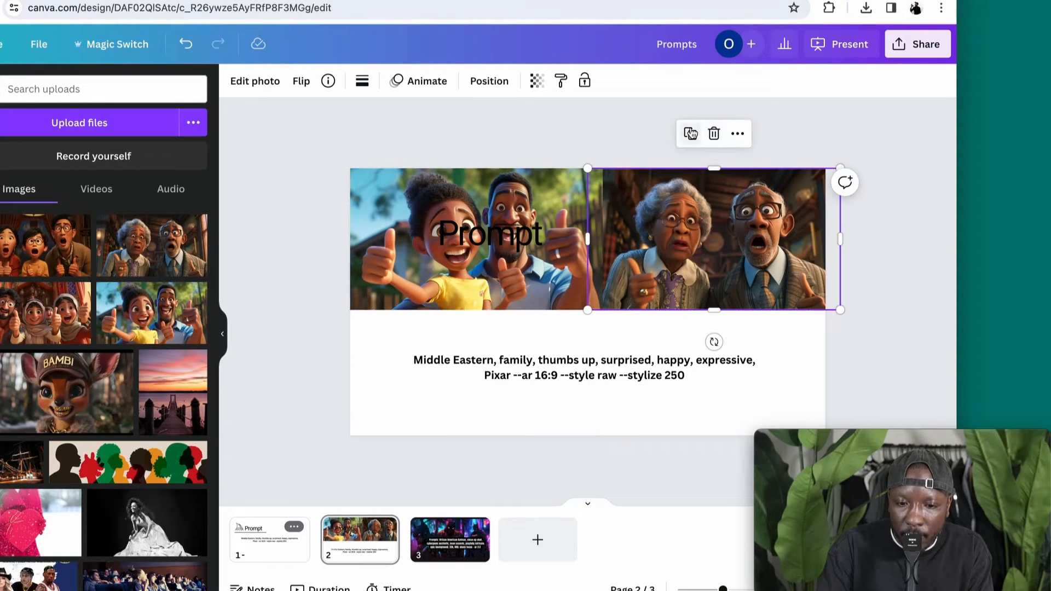
left_click(604, 140)
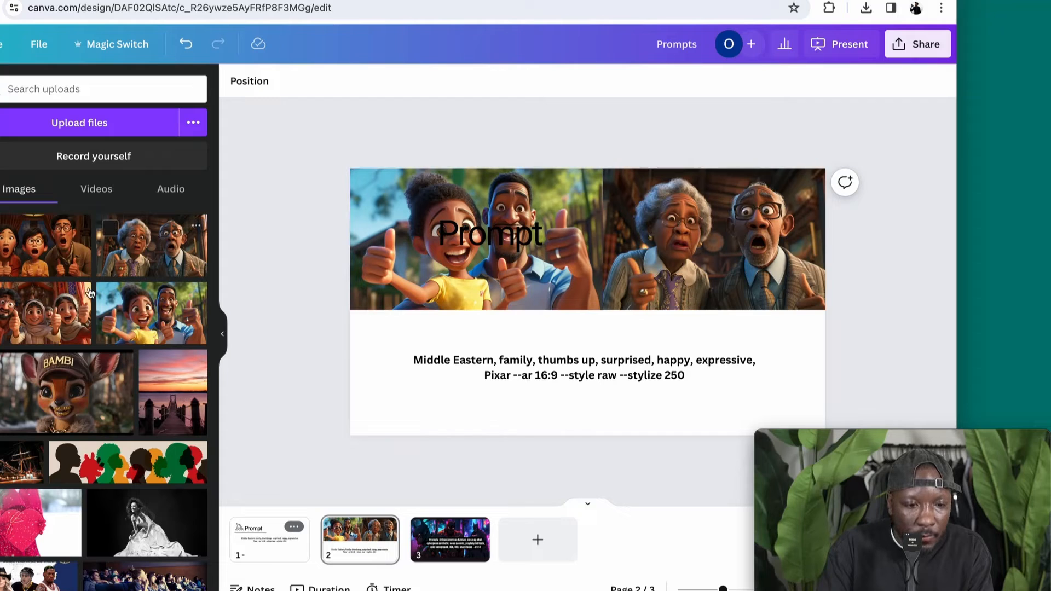
Add the uploaded headscarf family image, shrink it to match the upper images and place it in the page's lower-left quarter
left_click(52, 323)
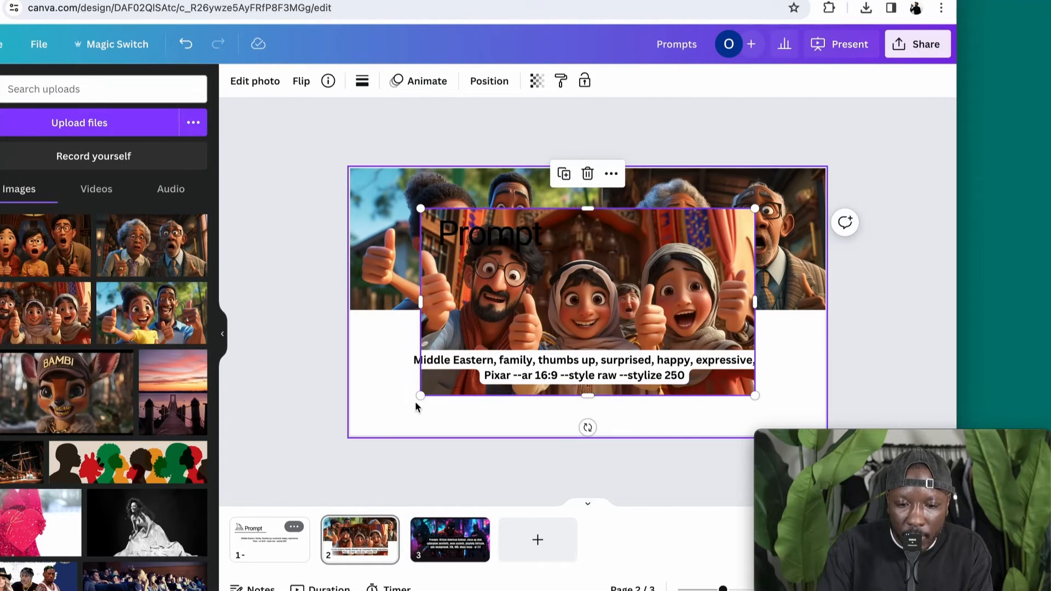
left_click_drag(420, 396, 546, 347)
left_click_drag(615, 259, 579, 323)
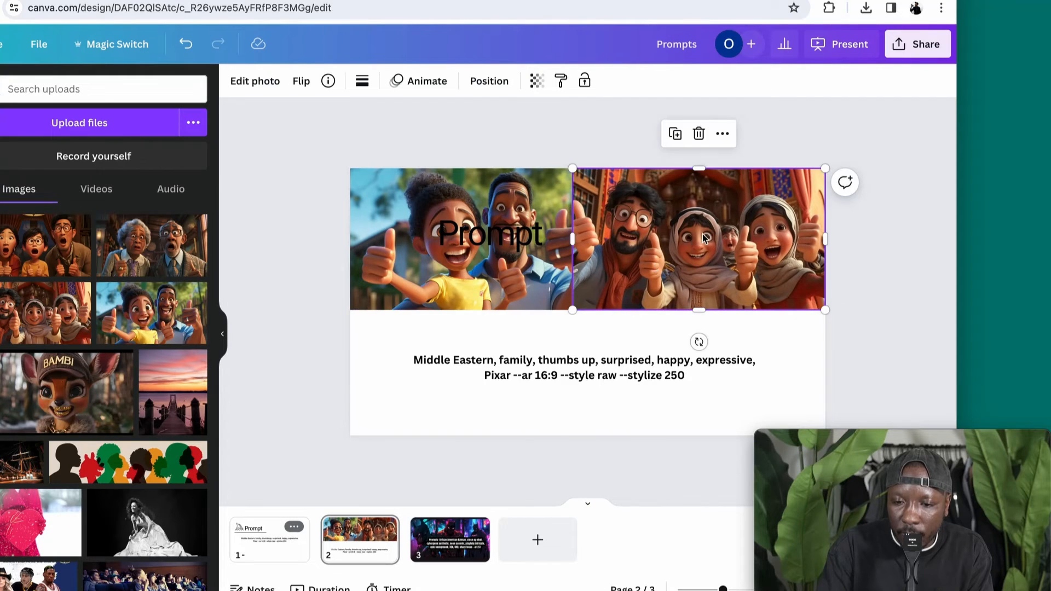
left_click_drag(698, 236, 481, 377)
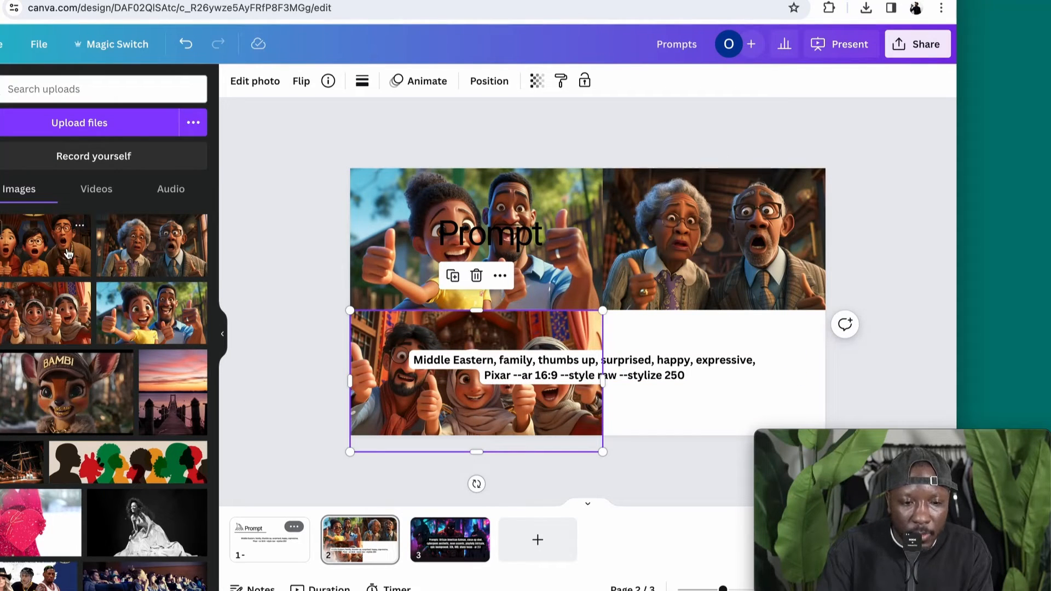
Add the uploaded surprised family of three, fit it to the page's lower-right quarter and scale it down to the page corner
left_click(80, 266)
left_click_drag(541, 269, 661, 334)
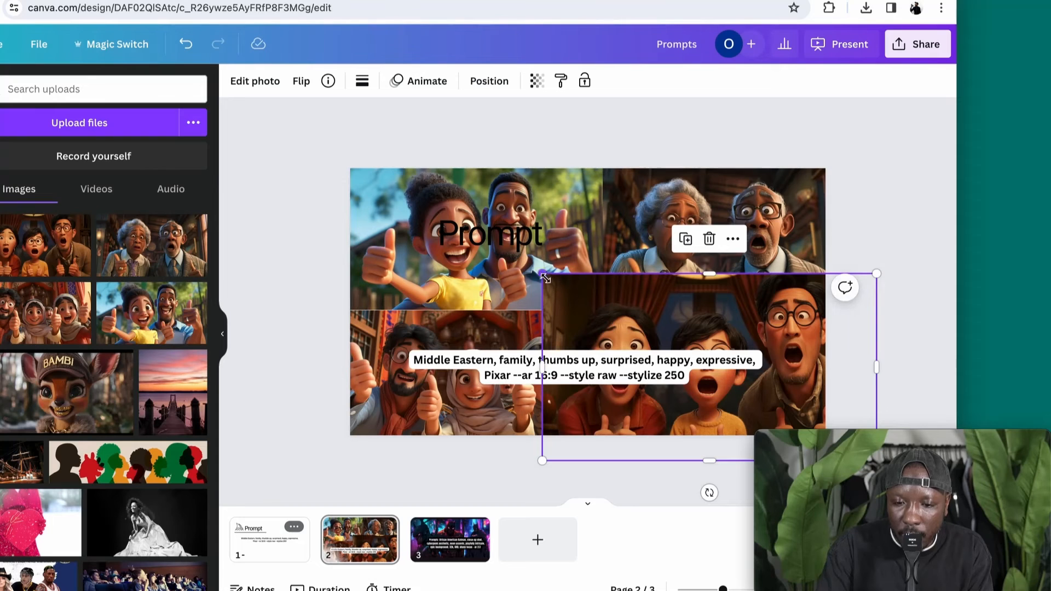
left_click_drag(545, 278, 576, 294)
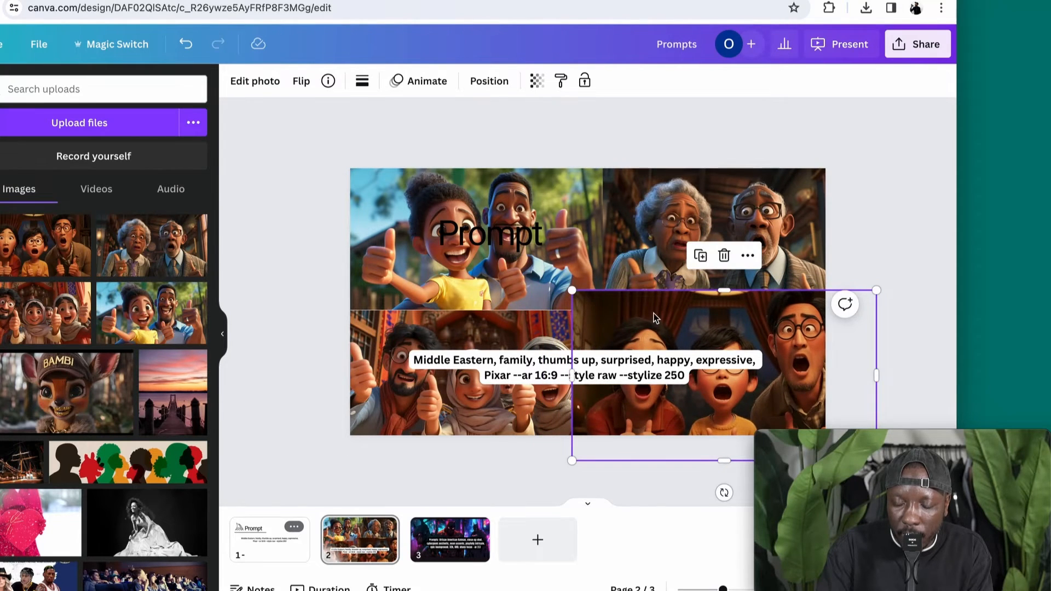
left_click_drag(655, 317, 684, 334)
mouse_move(924, 439)
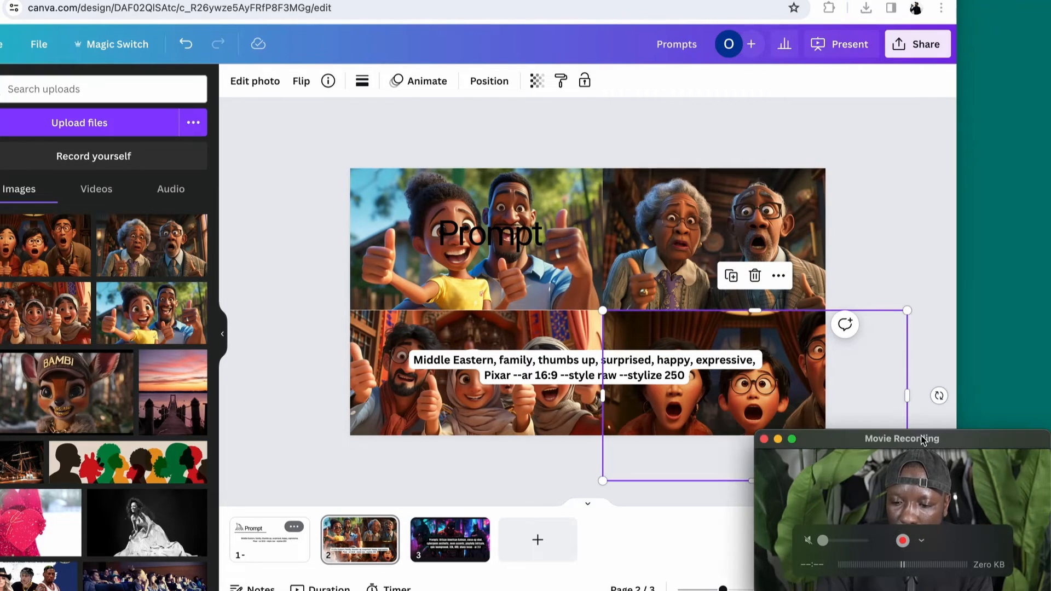
left_click_drag(924, 440, 279, 411)
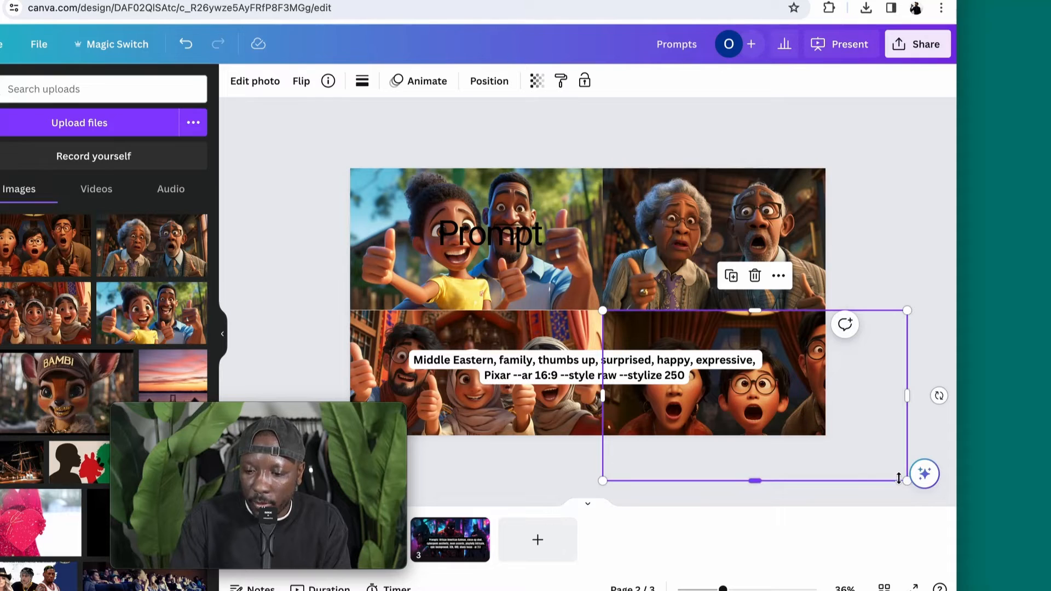
left_click_drag(906, 480, 825, 429)
left_click(912, 368)
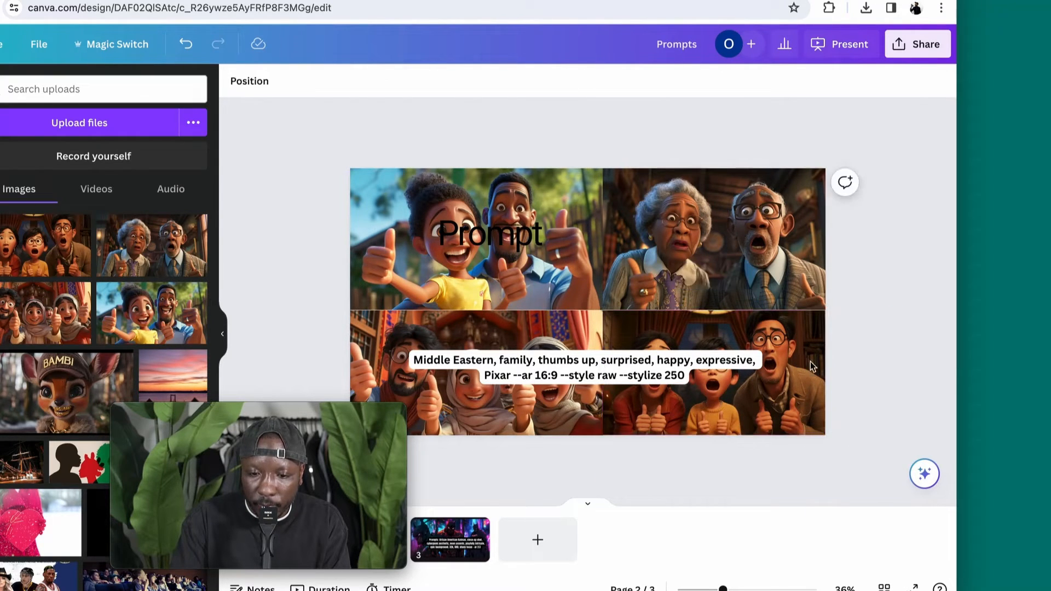
Move the prompt text to the middle of the four-image collage and delete the large "Prompt" heading
left_click_drag(627, 360, 613, 310)
left_click(472, 238)
left_click_drag(472, 238, 442, 276)
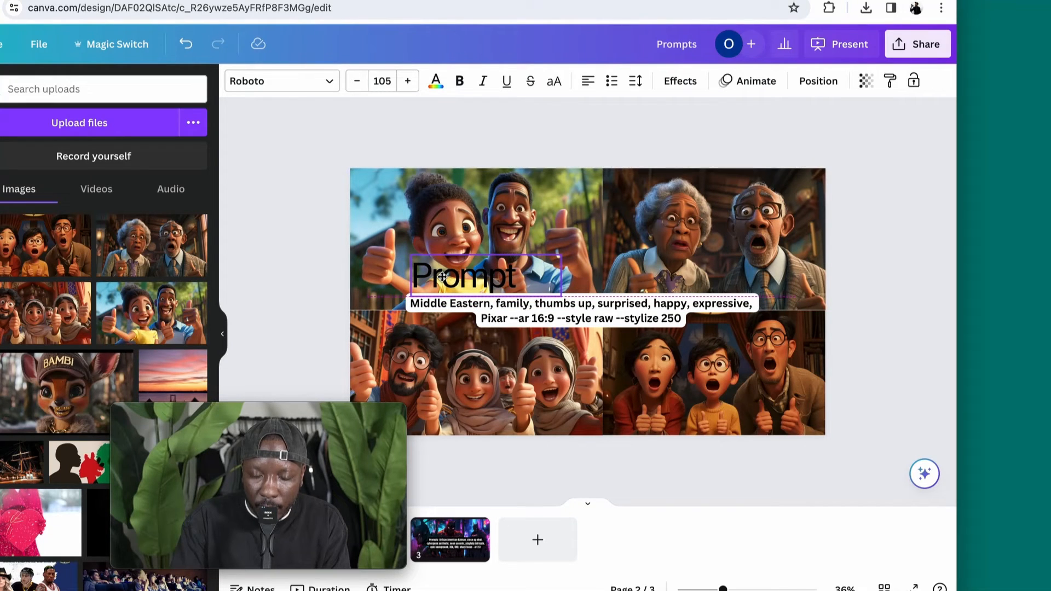
left_click_drag(442, 276, 447, 270)
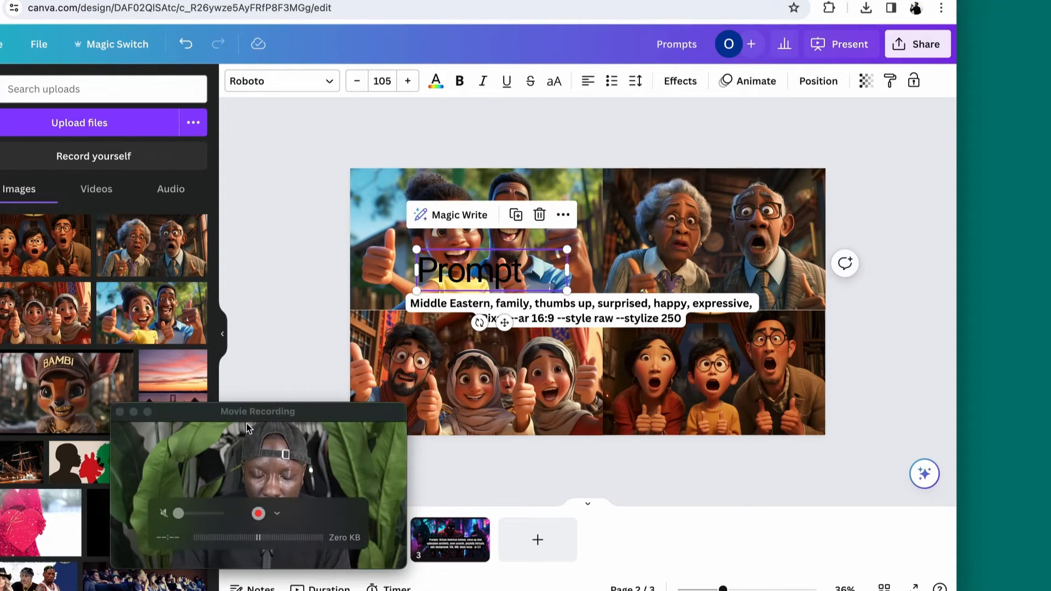
left_click_drag(243, 420, 764, 459)
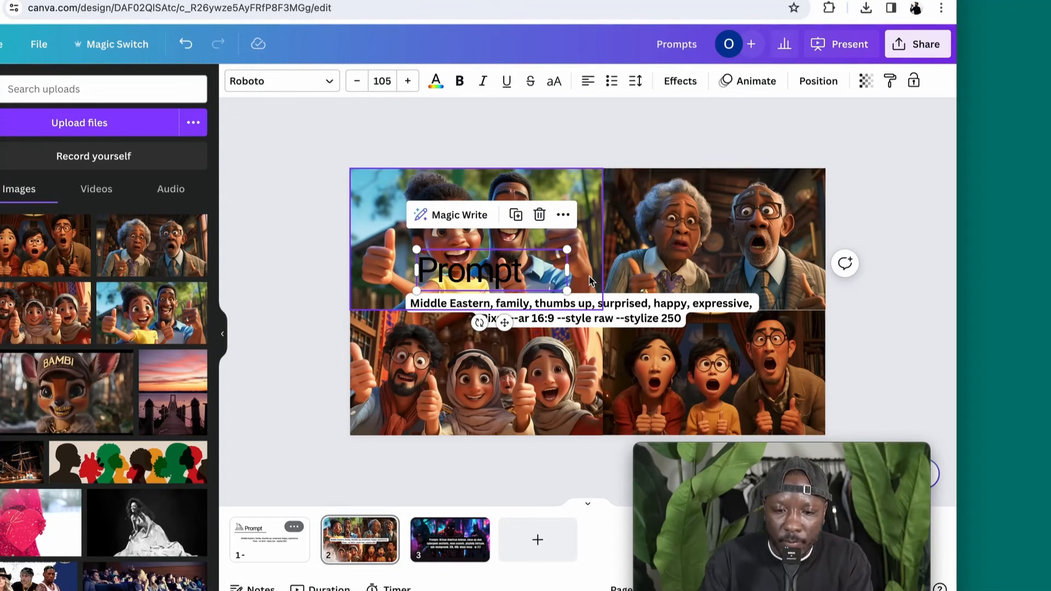
key("Delete")
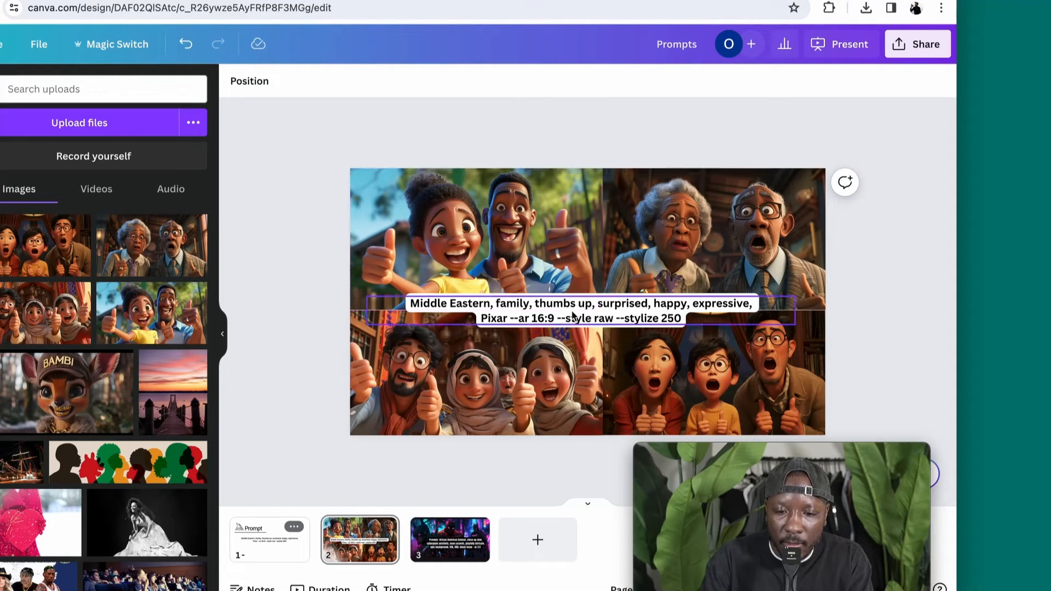
Replace the prompt text in the middle of the collage with "How to create a Pixar Family"
left_click(574, 304)
triple_click(572, 310)
key("super+a")
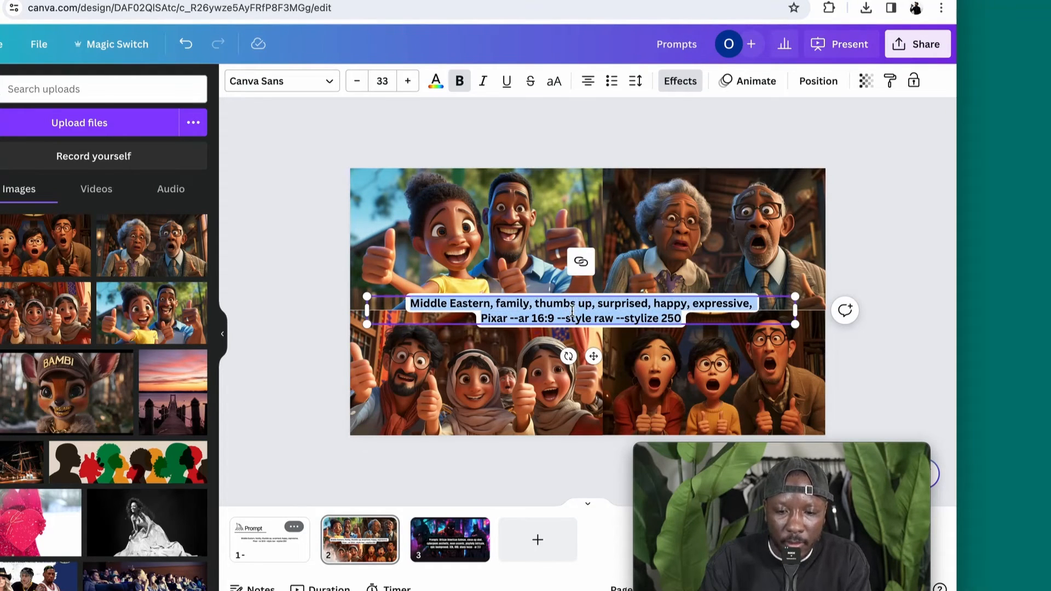
type("H")
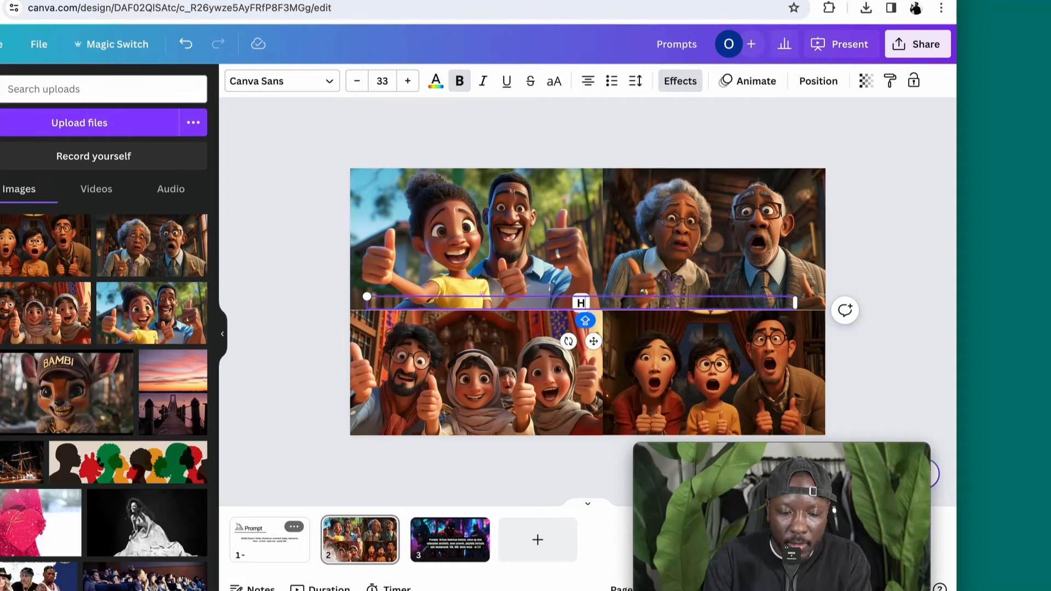
type("ow to")
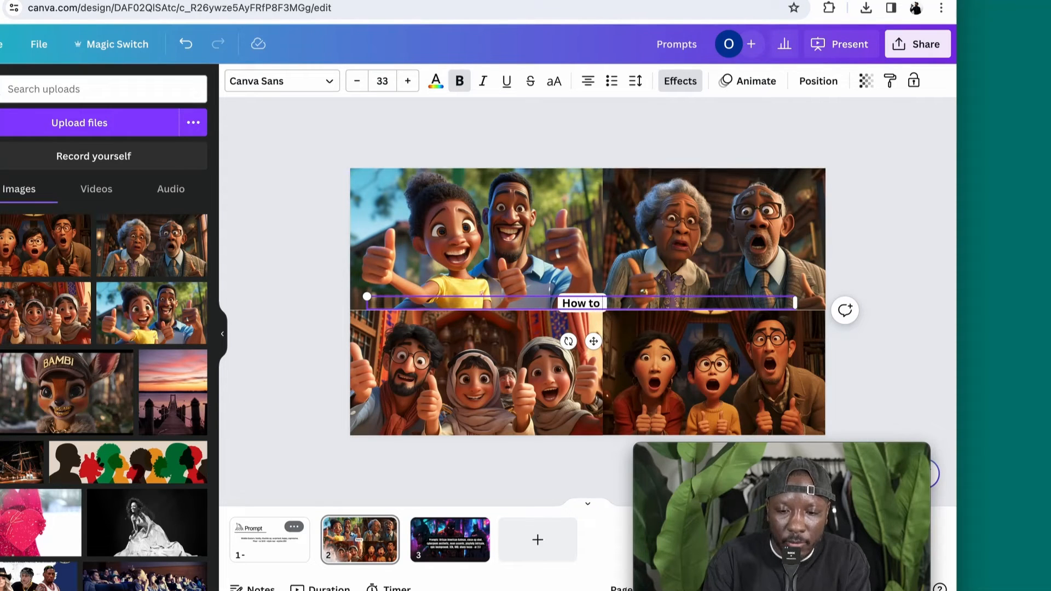
type(" create a")
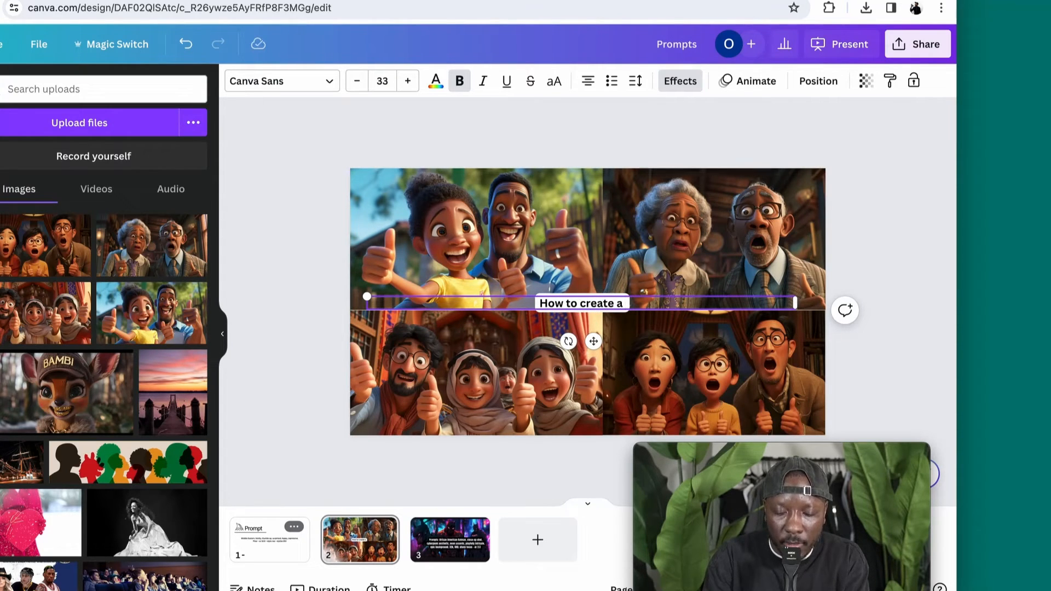
type(" pixar")
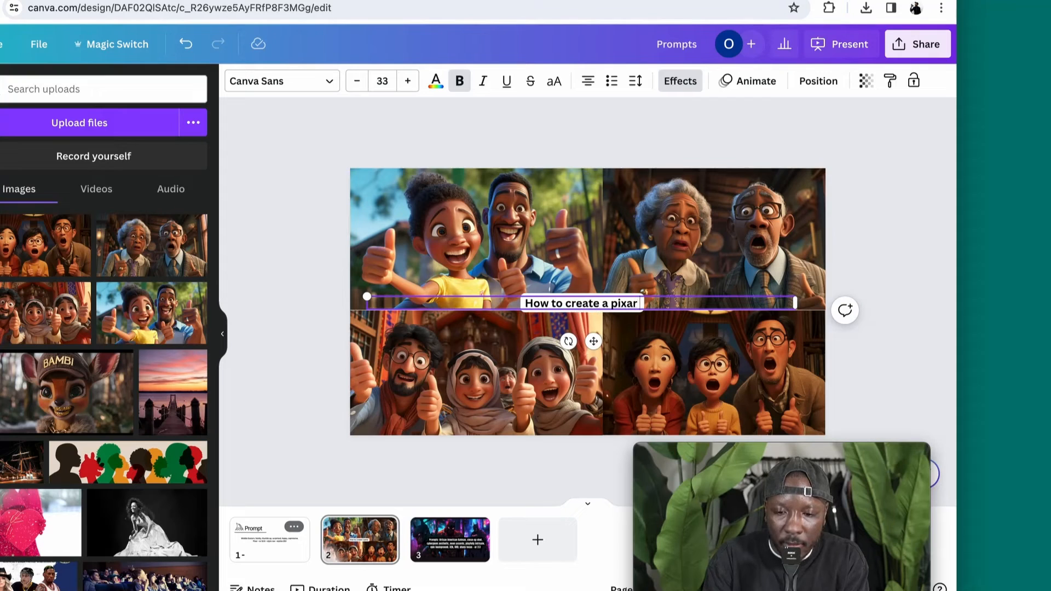
key("BackSpace")
key("BackSpace")
key("BackSpace")
key("BackSpace")
key("BackSpace")
type("Pixar")
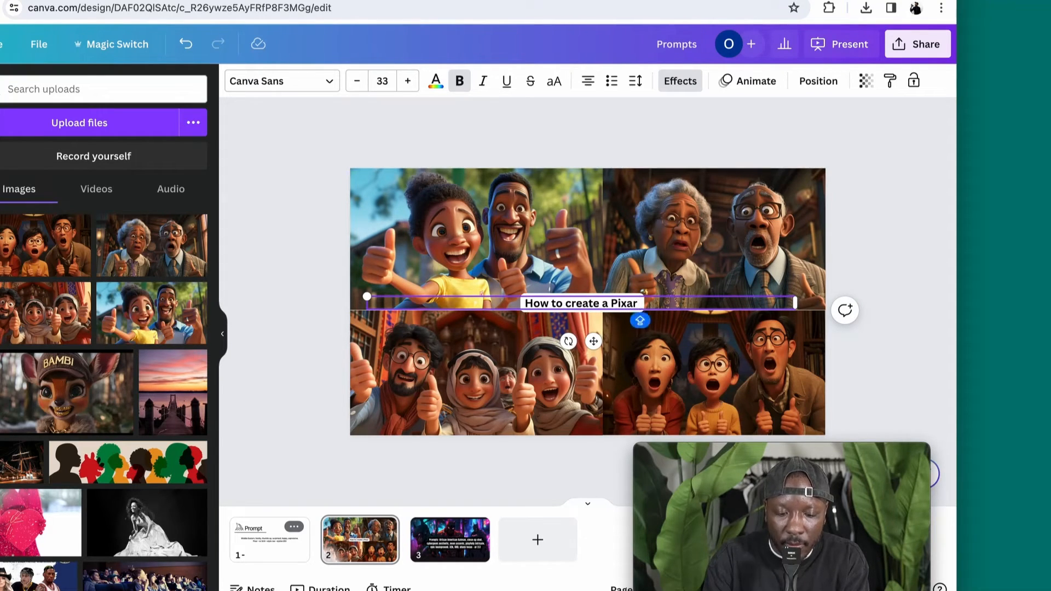
type(" Family")
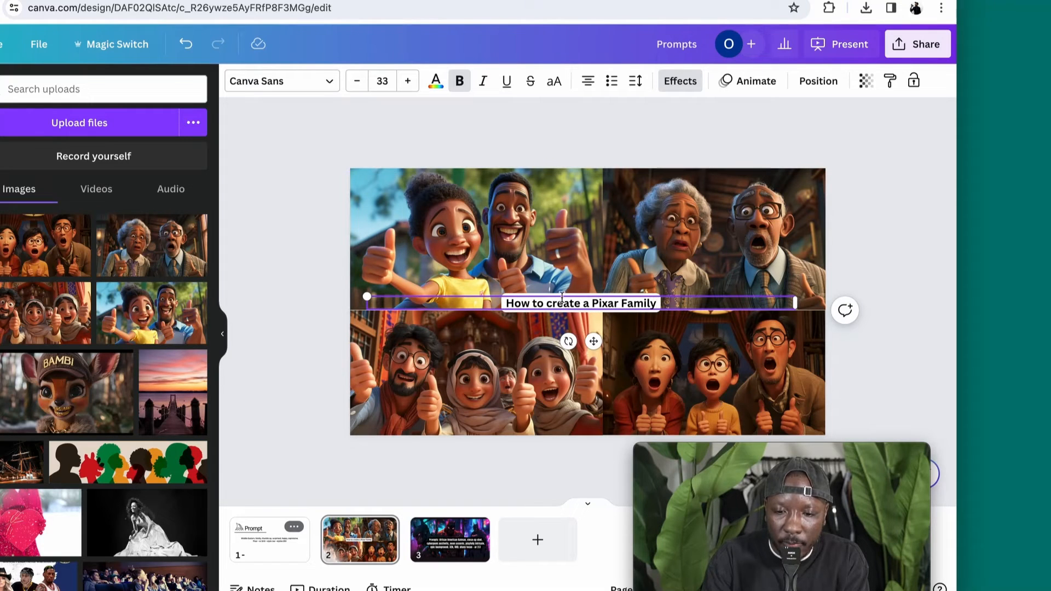
left_click(626, 263)
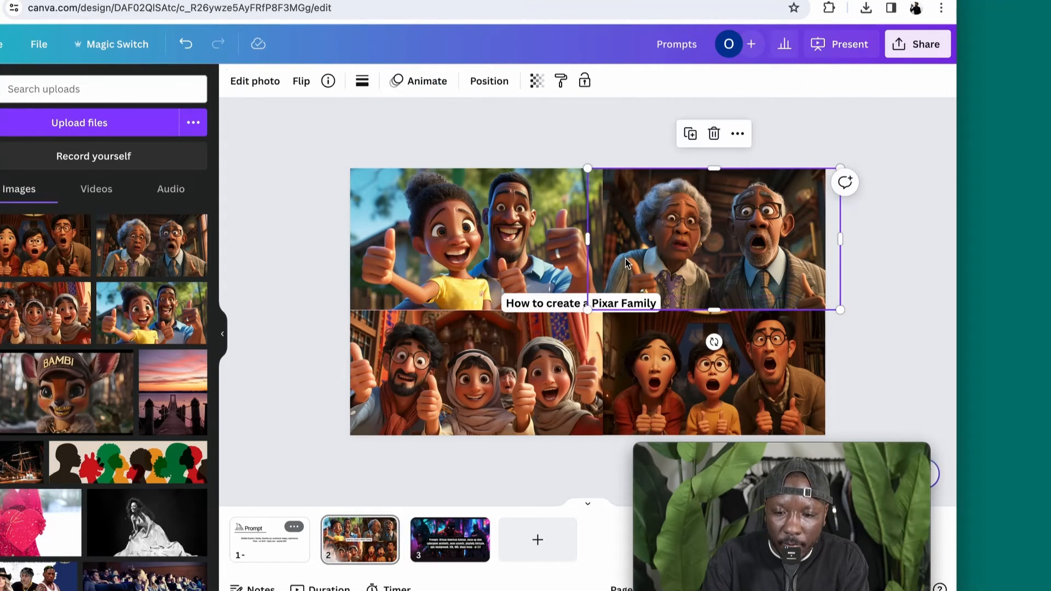
Browse the font combinations and add the "Flair Collective Valentine's Sale" text combination to the collage page
left_click(557, 305)
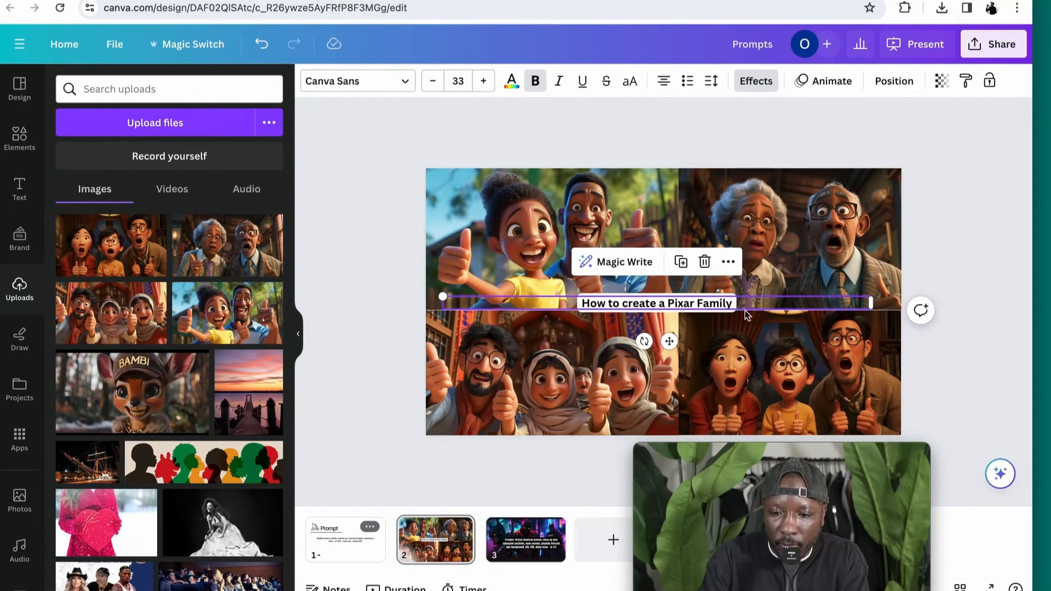
double_click(712, 301)
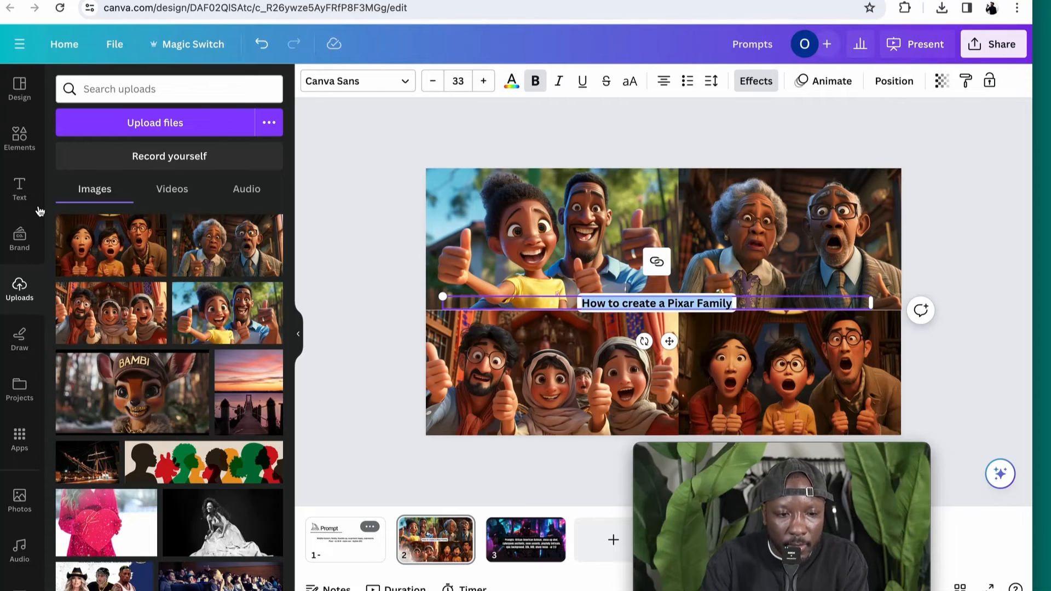
left_click(20, 188)
scroll(155, 320, "down", 4)
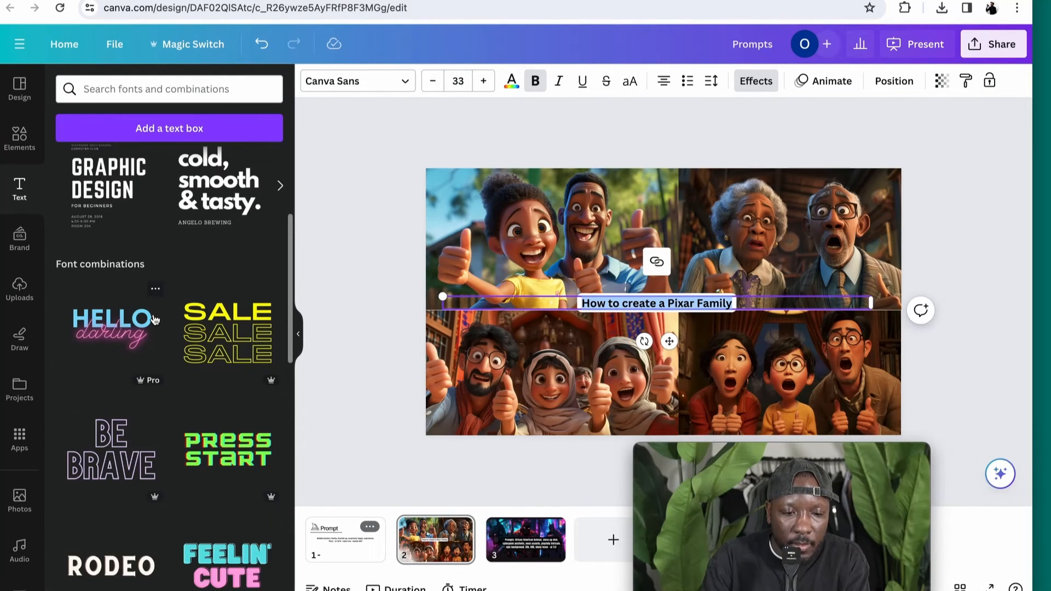
scroll(155, 320, "down", 5)
scroll(155, 320, "down", 4)
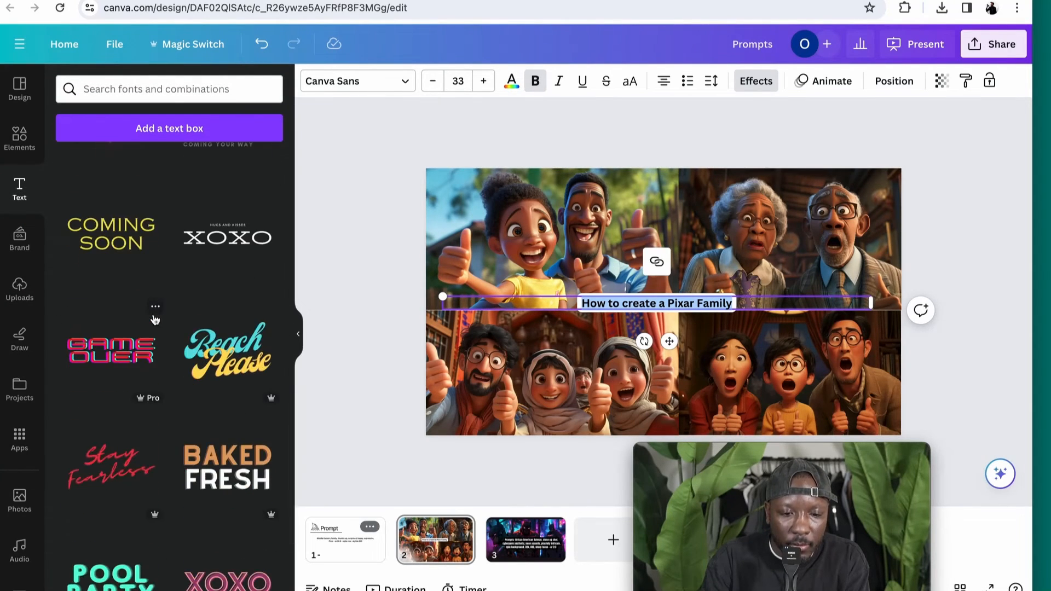
scroll(155, 320, "down", 10)
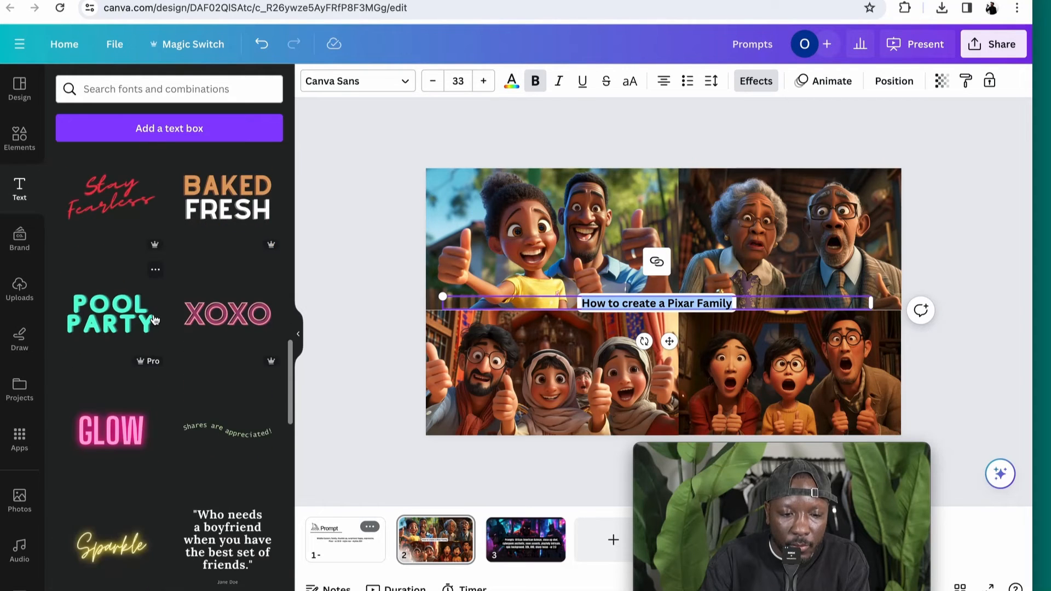
scroll(155, 320, "down", 8)
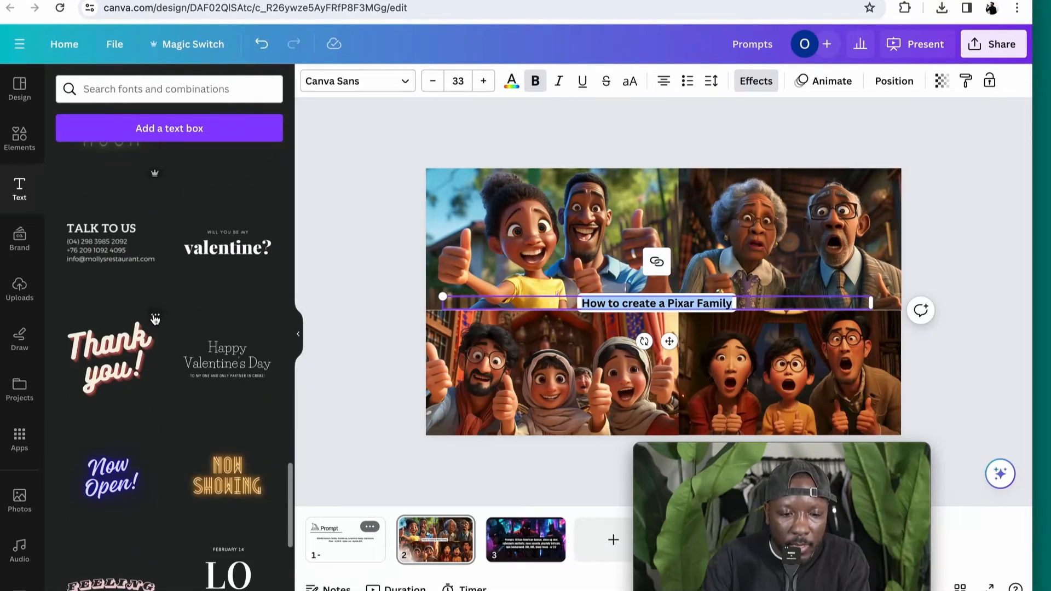
scroll(154, 320, "down", 9)
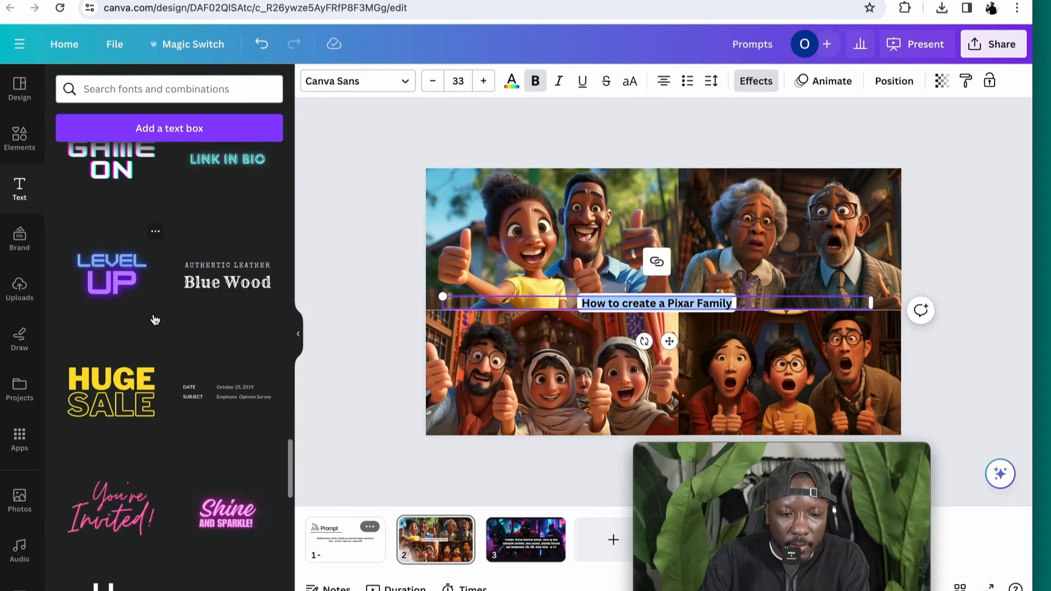
scroll(155, 320, "down", 4)
scroll(155, 320, "up", 2)
scroll(155, 320, "down", 7)
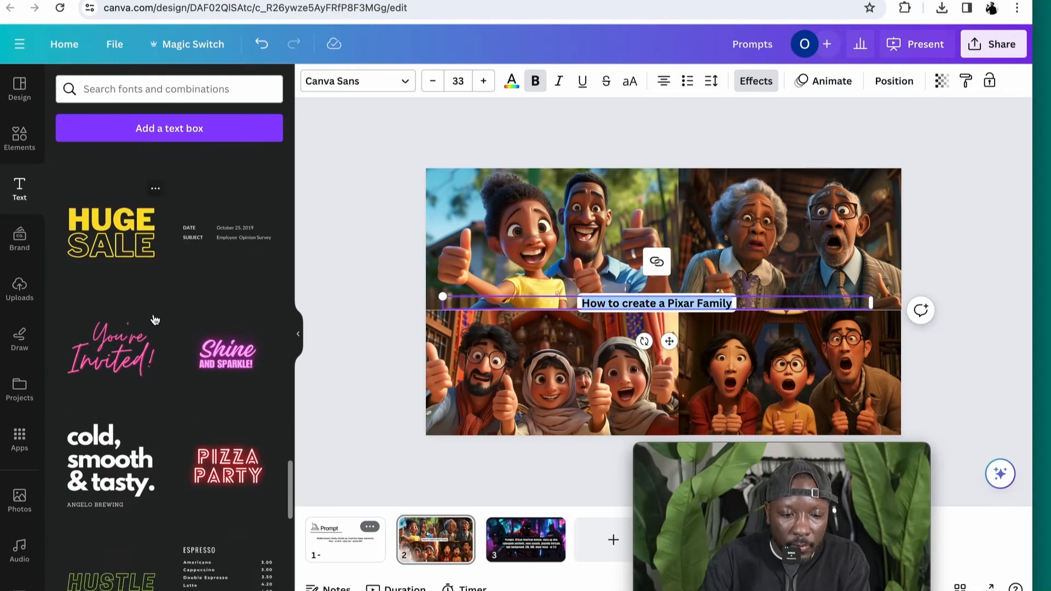
scroll(154, 314, "down", 6)
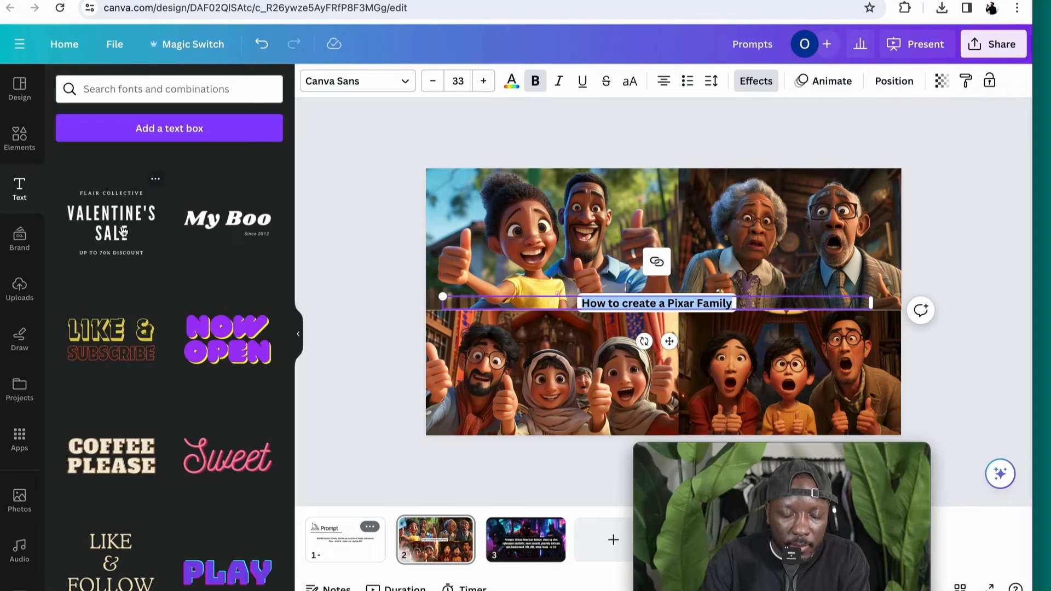
left_click(123, 232)
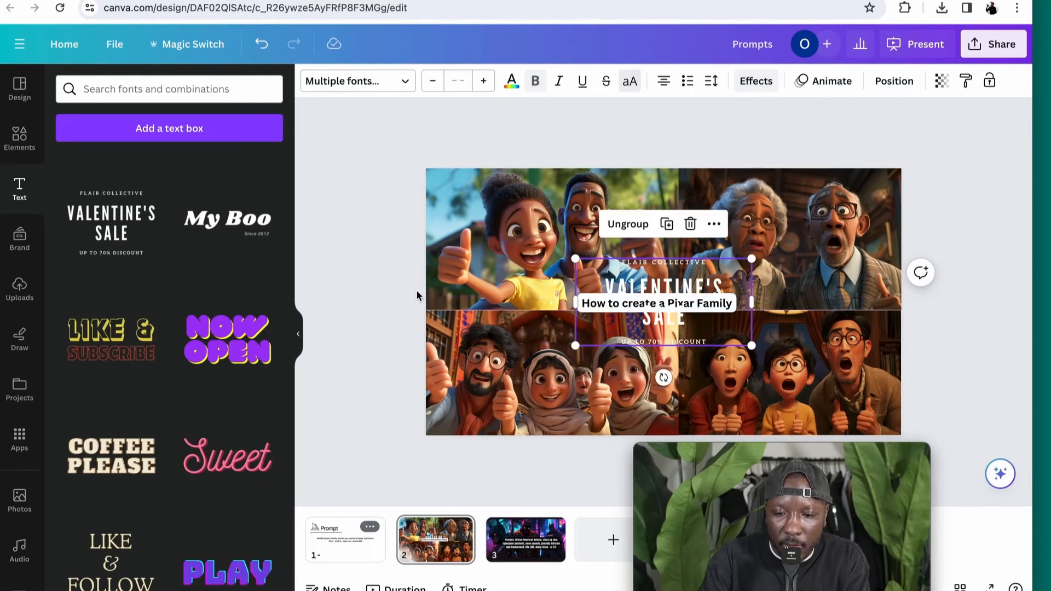
left_click(659, 305)
key("Delete")
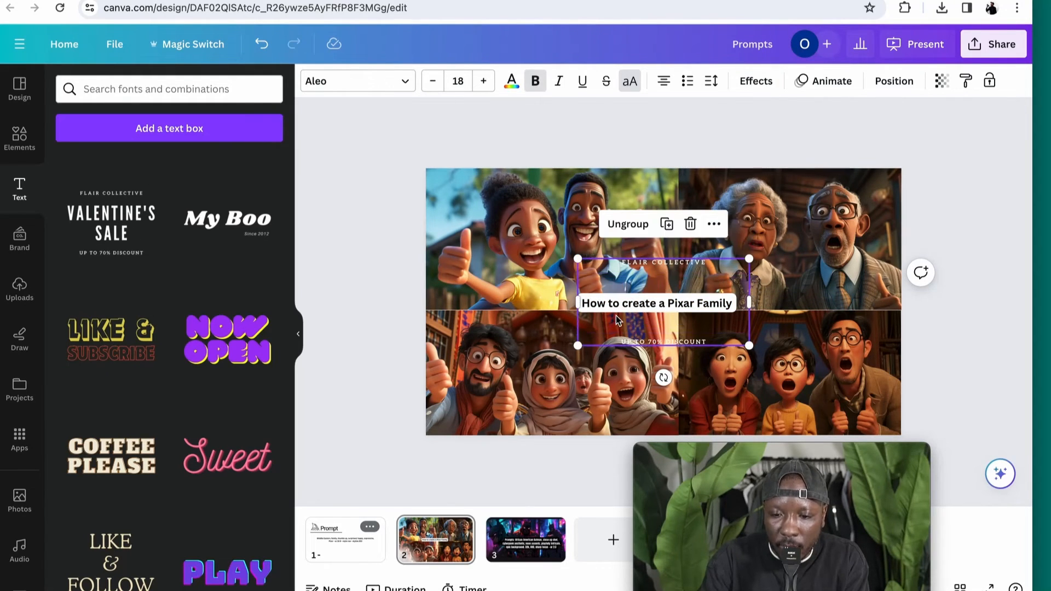
key("ctrl+z")
Move the "Valentine's Sale" text group to the left half of the collage and delete the old "How to create a Pixar Family" title
left_click_drag(648, 290, 477, 306)
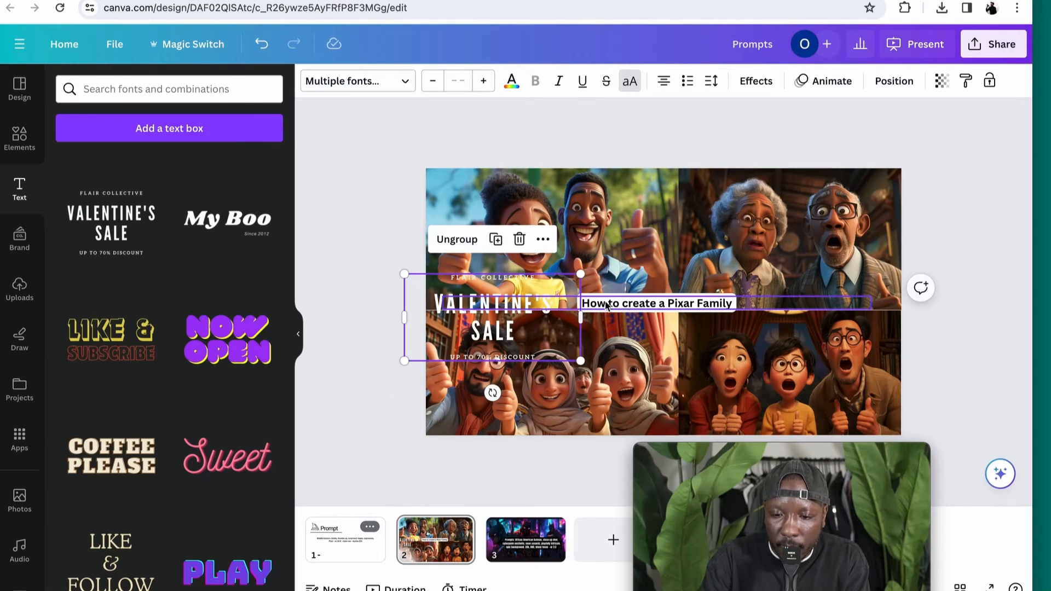
left_click(631, 300)
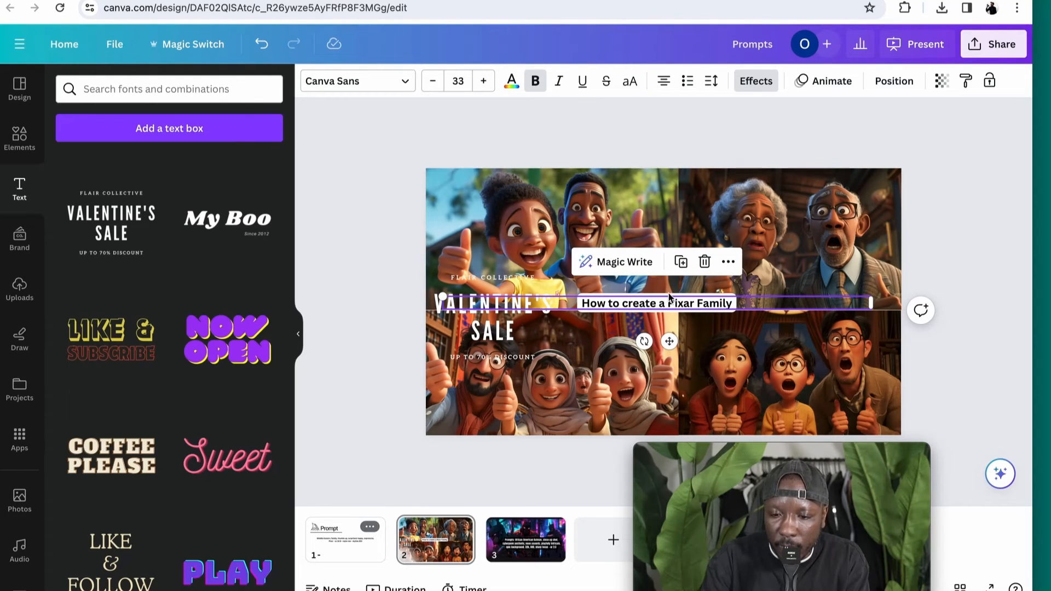
left_click(716, 286)
left_click(709, 302)
key("Delete")
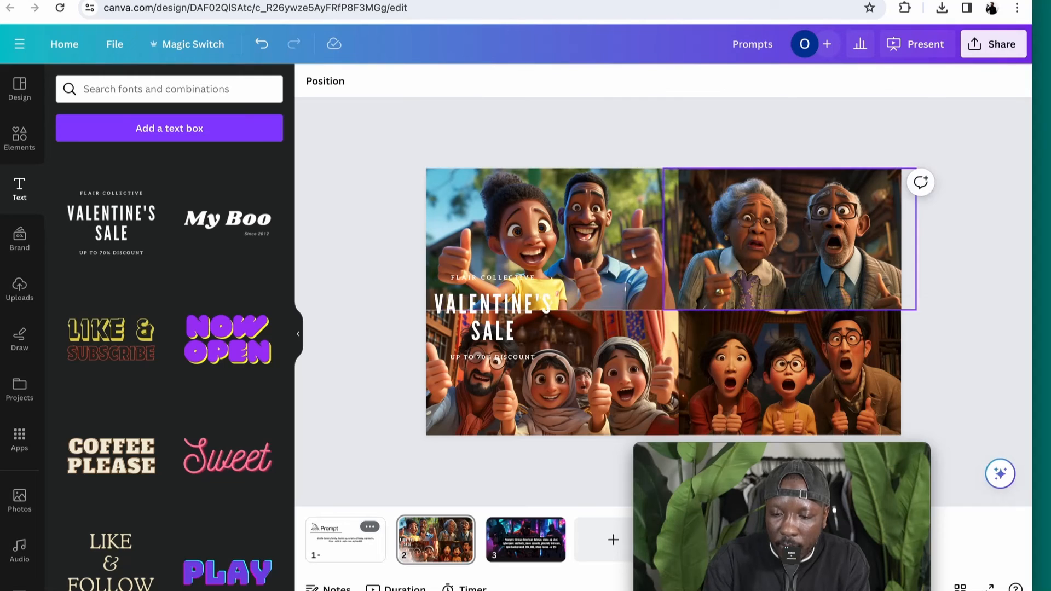
Enlarge the surprised family of three and the headscarf family images slightly from their inner corners to close the gap below the upper images
left_click(780, 339)
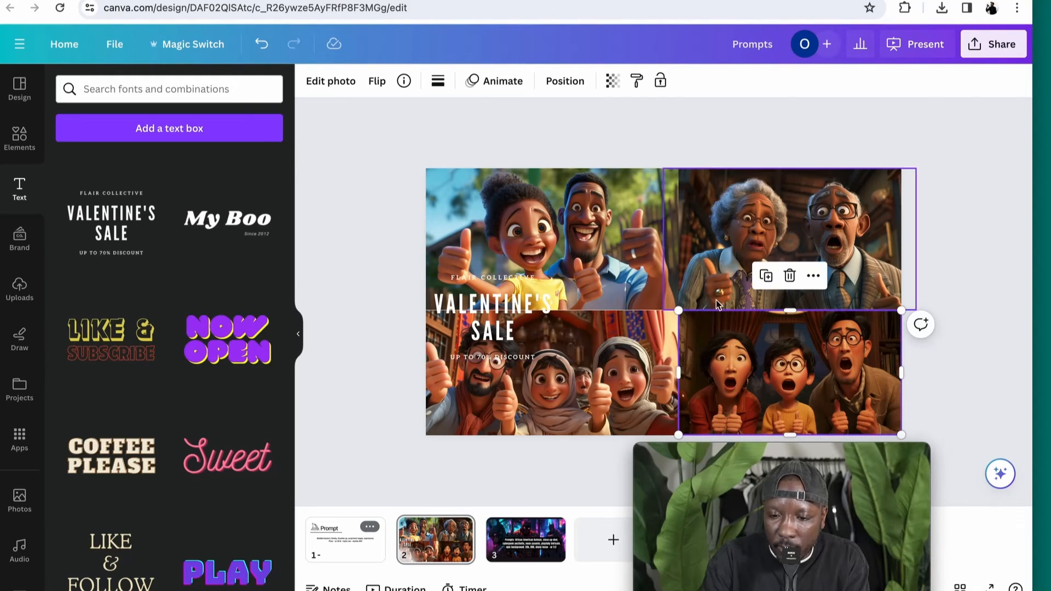
left_click_drag(678, 312, 675, 311)
left_click(674, 313)
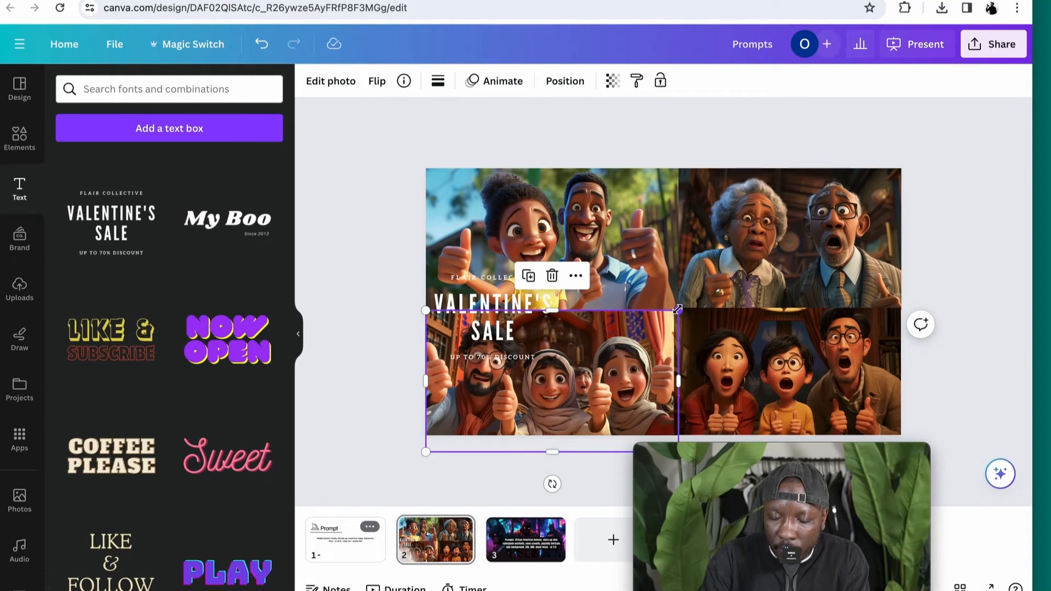
left_click_drag(677, 309, 682, 307)
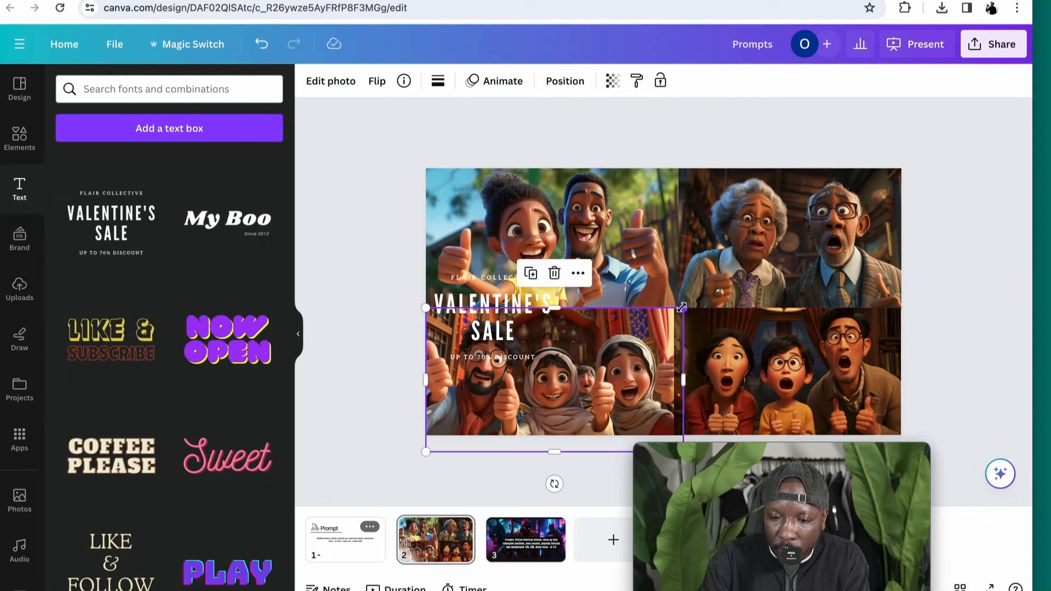
left_click(955, 252)
Move the text group to the centre of the collage and replace its "Valentine's Sale" headline with "HOW TO CREATE A PIXAR FAMILY"
left_click_drag(507, 303, 594, 284)
left_click(678, 291)
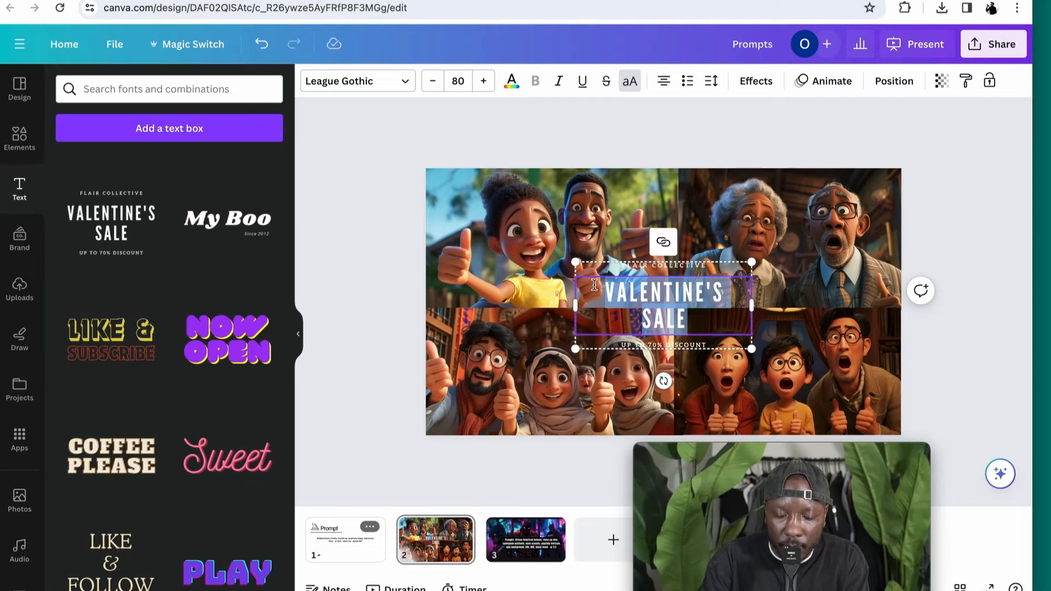
type("HOW TO CREATE A PIXAR FAMILY")
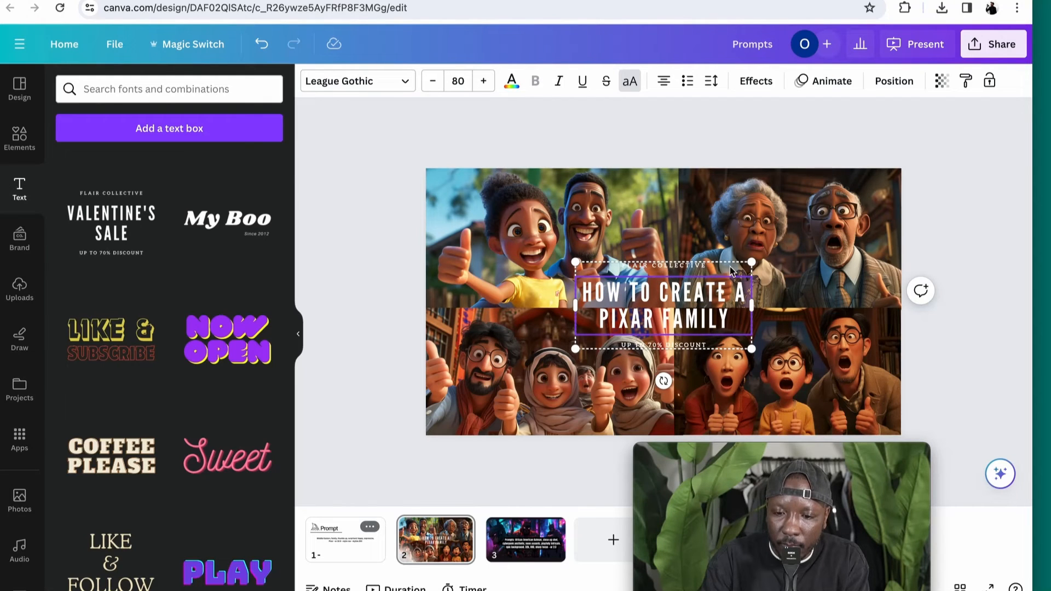
left_click(970, 247)
Replace the small "Flair Collective" line above the headline with "MIDJOURNEY TUTORIAL"
left_click(696, 271)
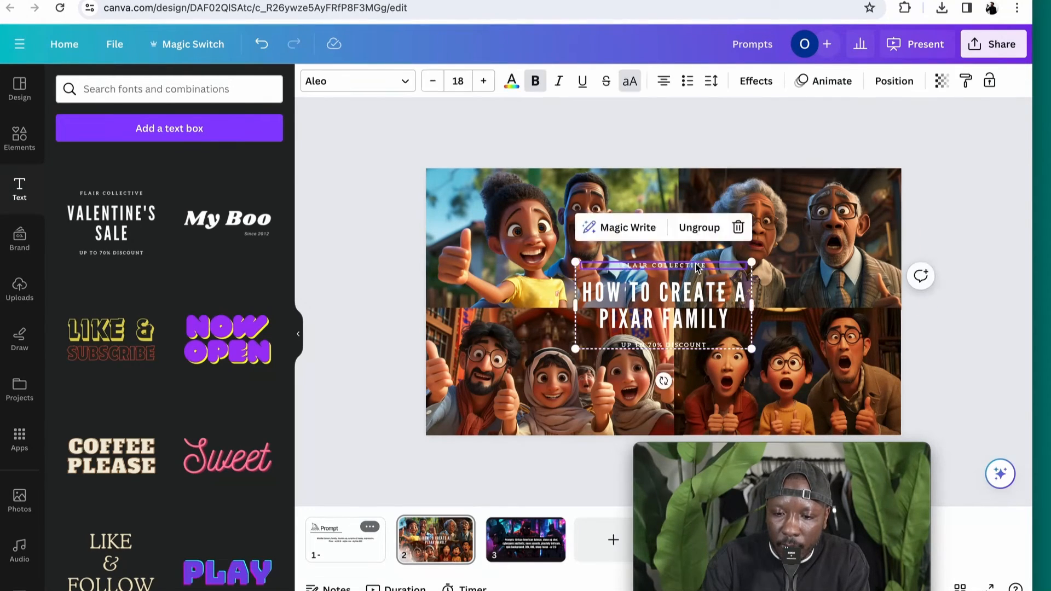
type("M")
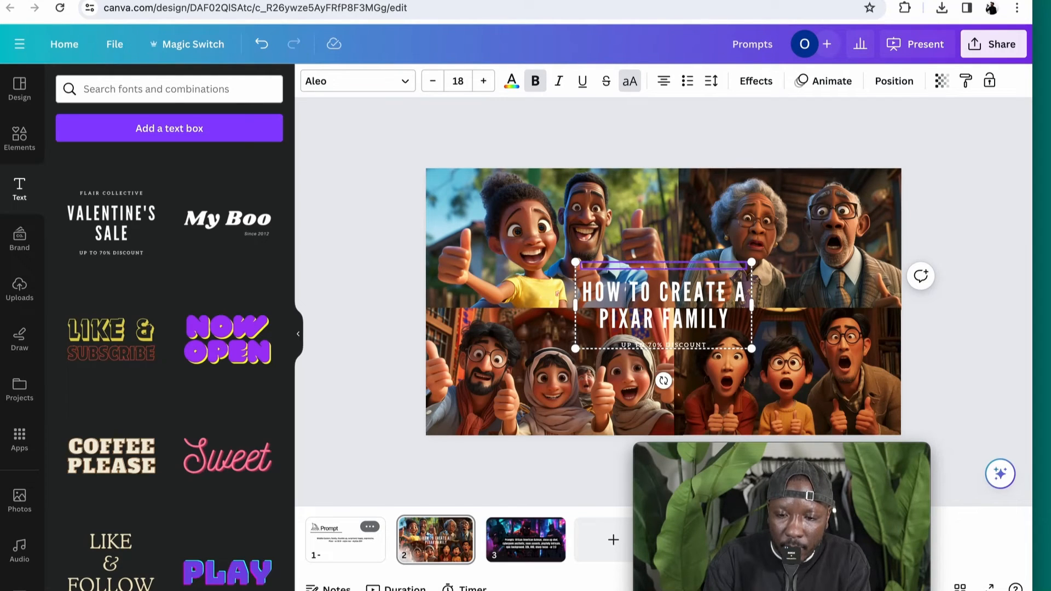
type("I")
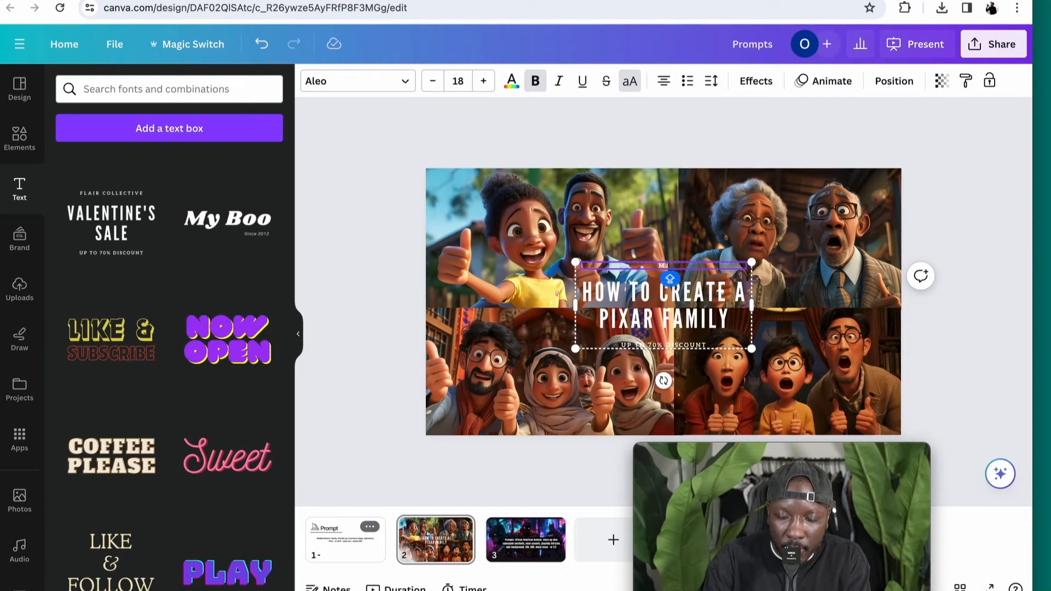
type("DJO")
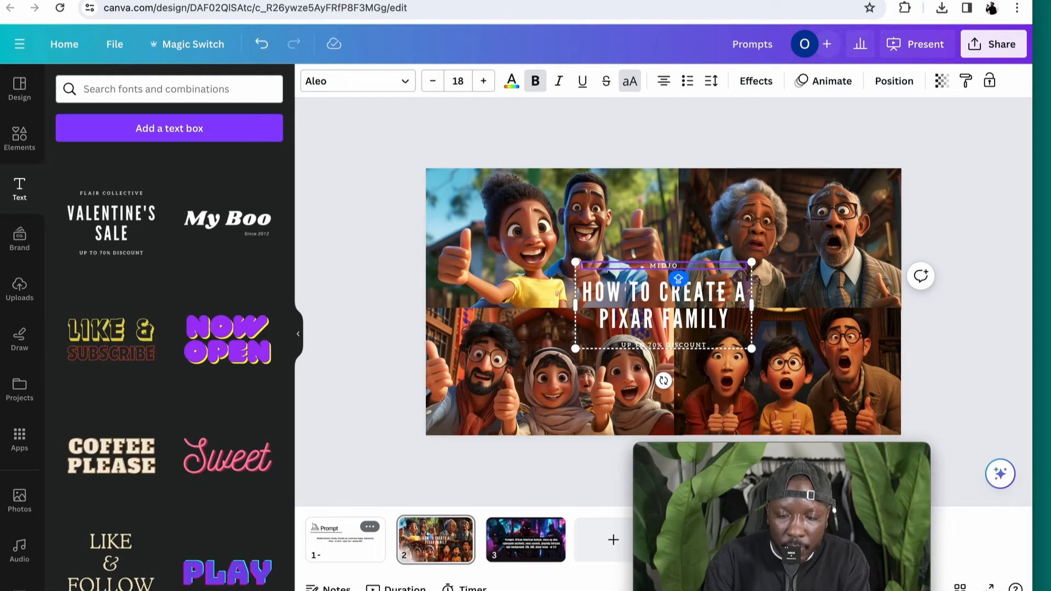
type("URNEY")
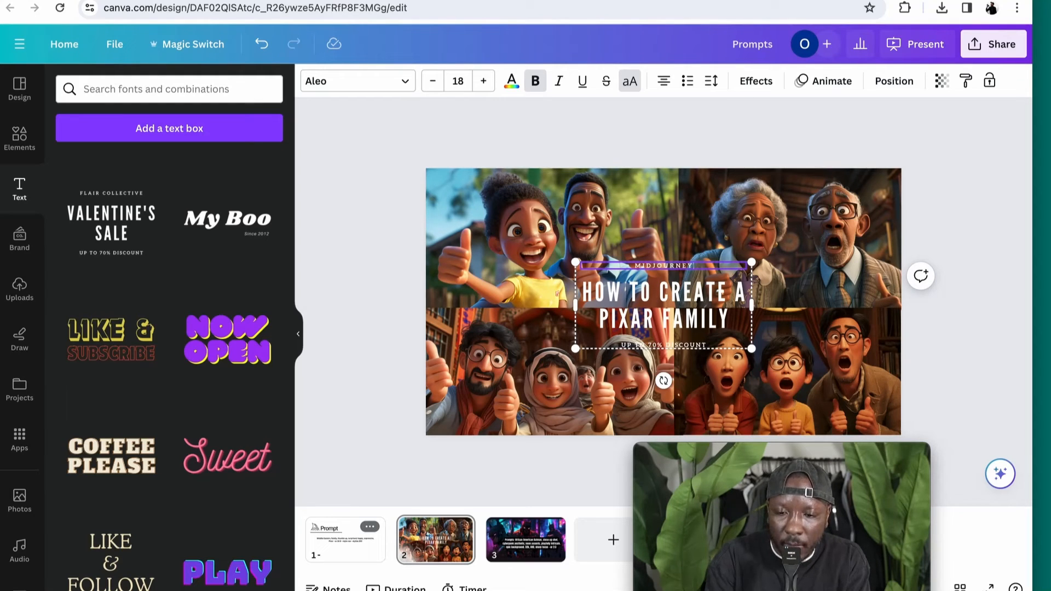
type(" TU")
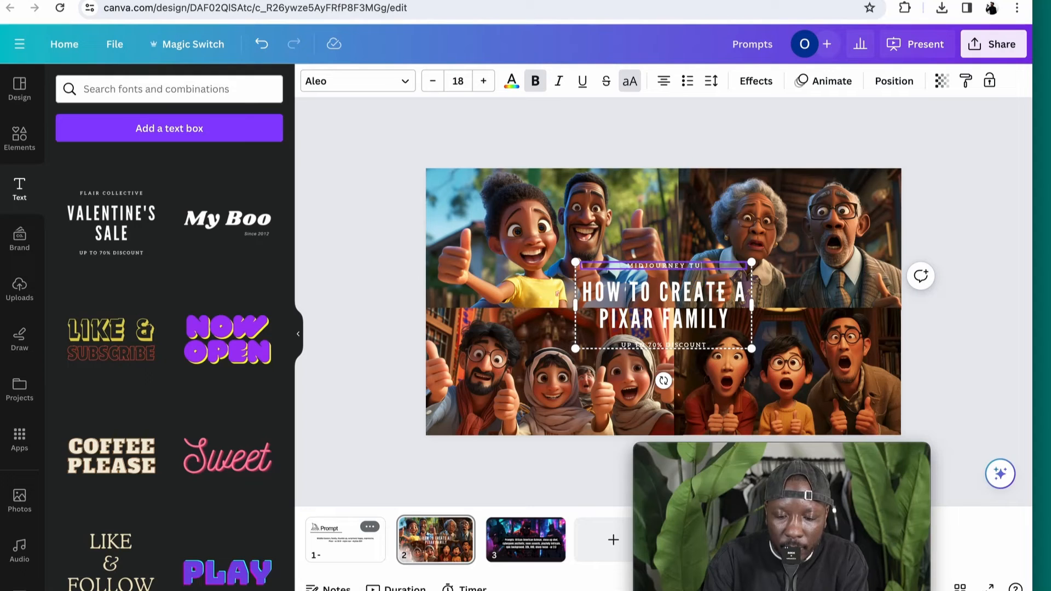
type("TORIAL")
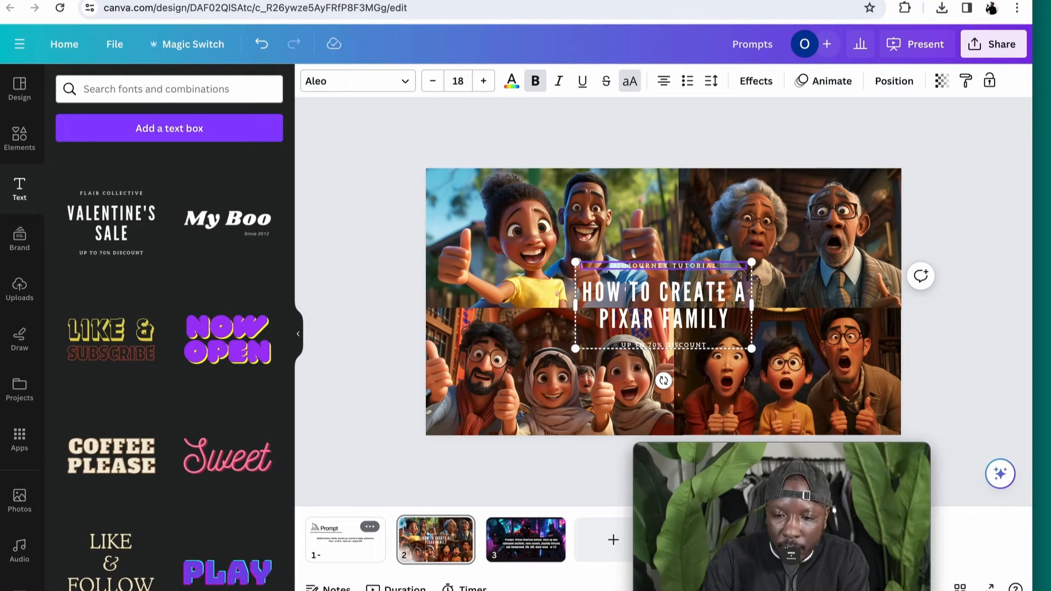
Replace the "Up to 70% discount" line below the headline with "WE TEACH AI ART"
left_click(674, 347)
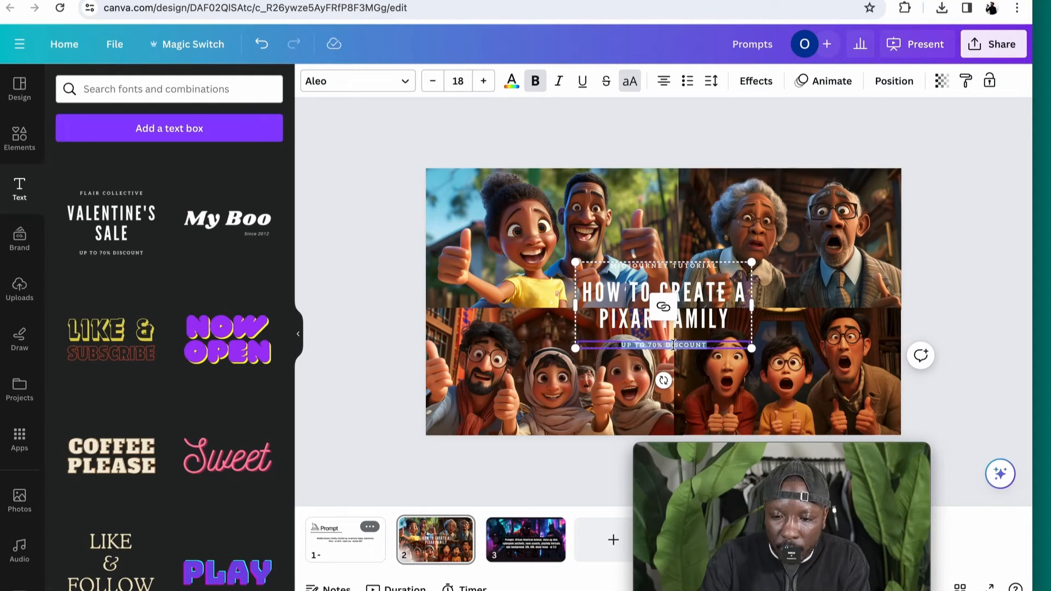
type("W")
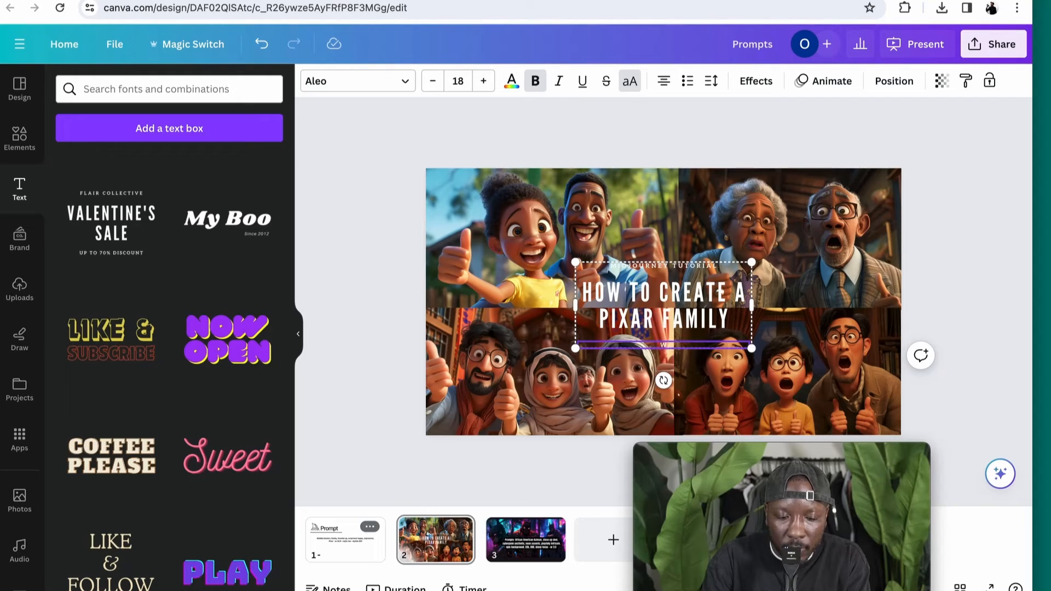
type("E TEAH")
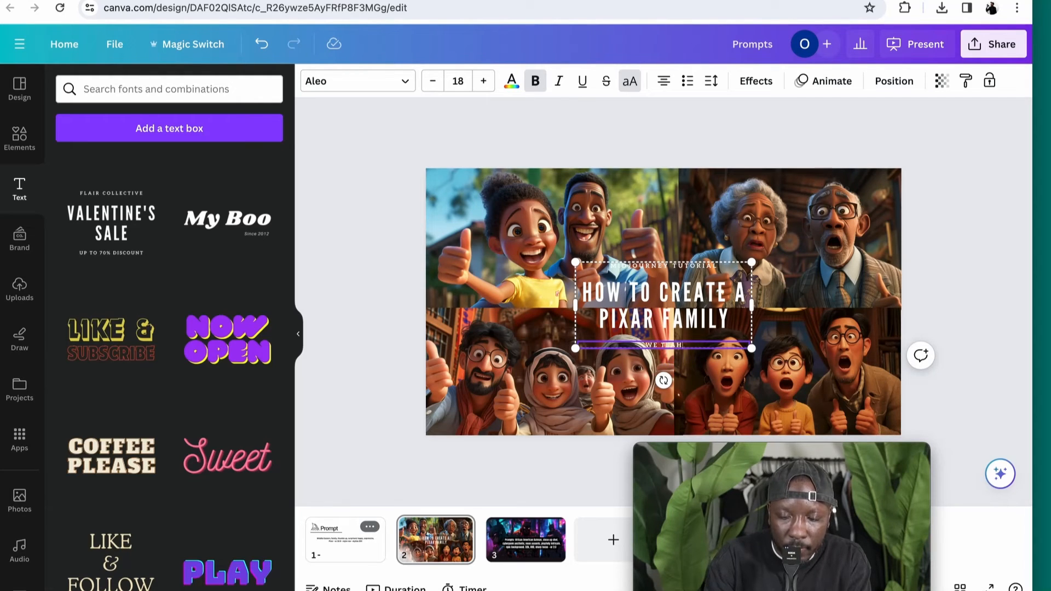
key("BackSpace")
key("BackSpace")
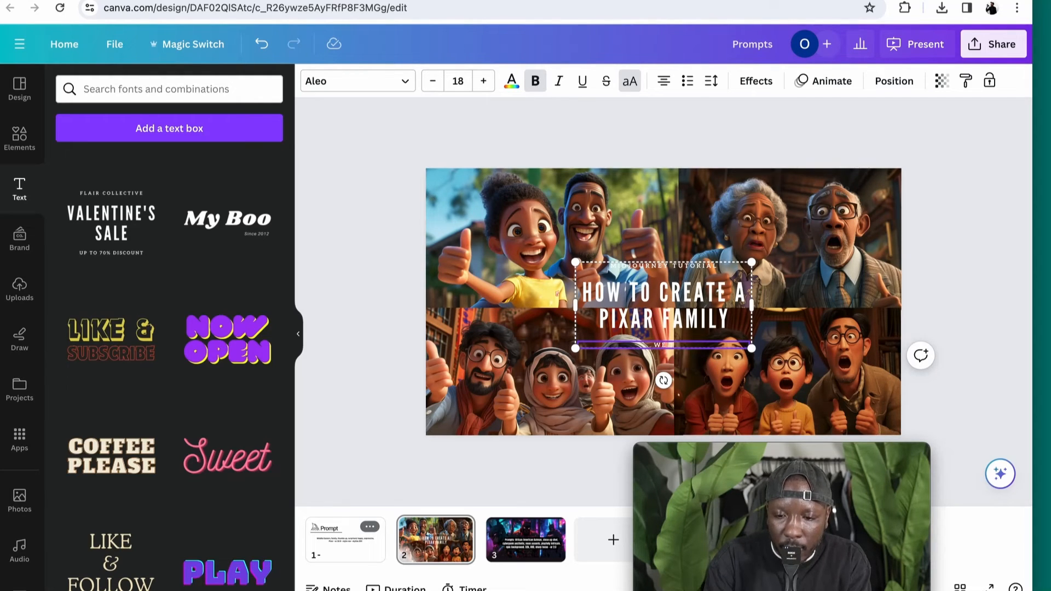
type("E")
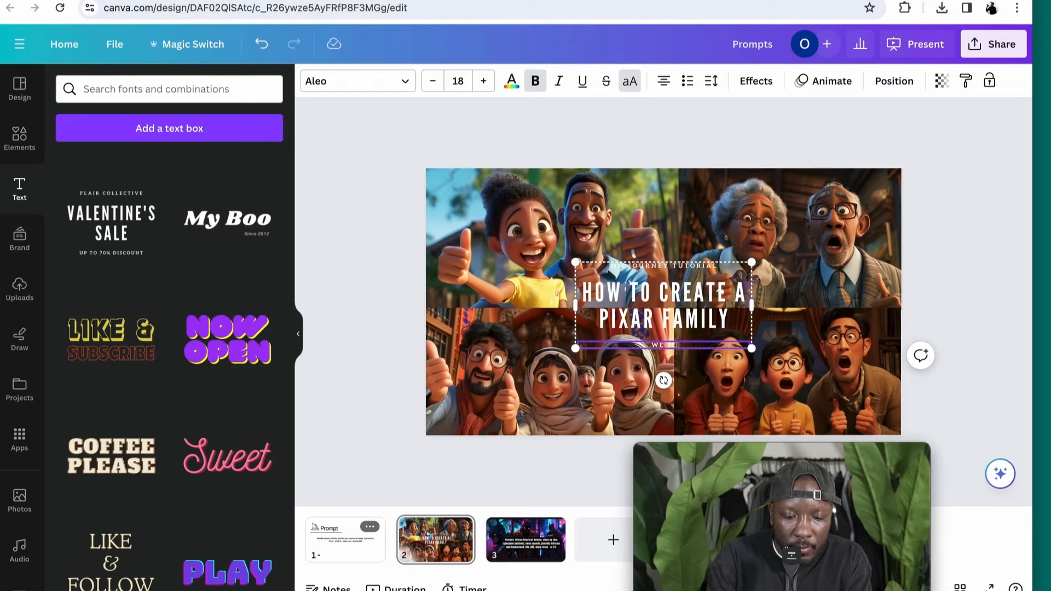
type(" TEACH AI ART")
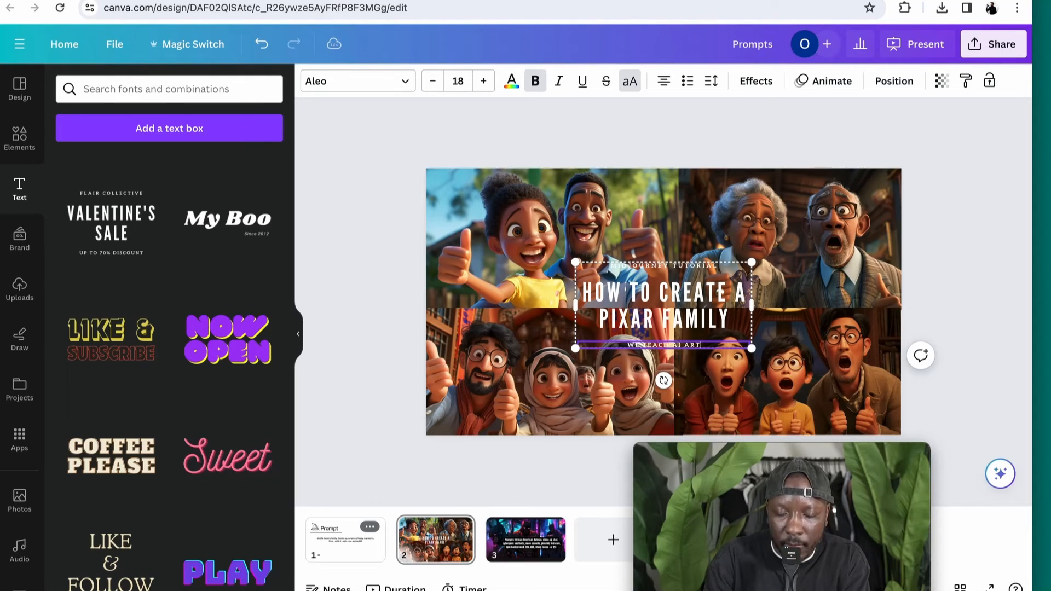
left_click(786, 318)
Nudge the title text group slightly upward at the centre of the collage and deselect it
left_click(649, 301)
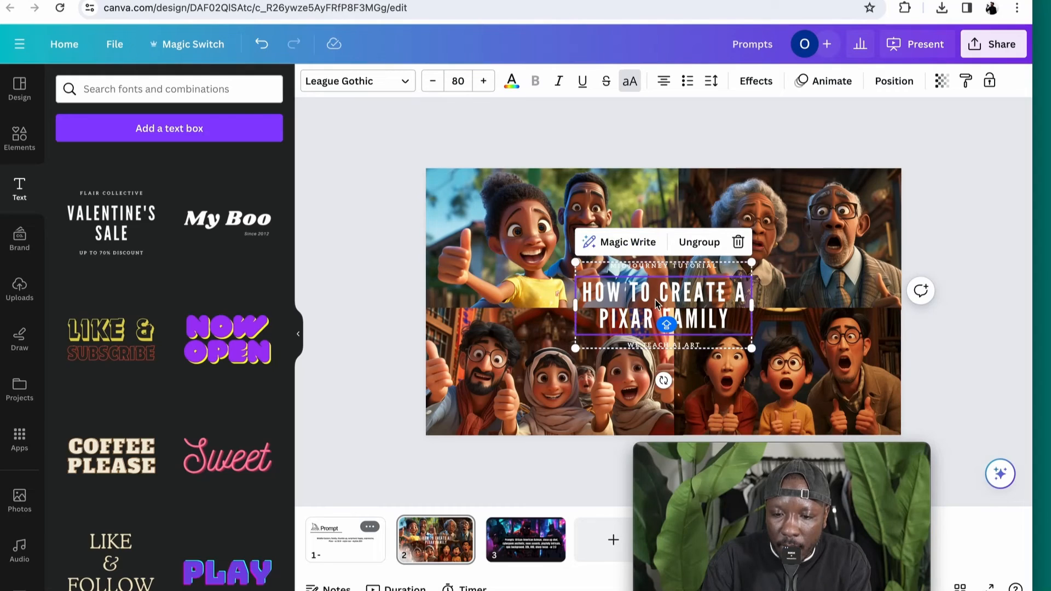
left_click_drag(655, 297, 654, 299)
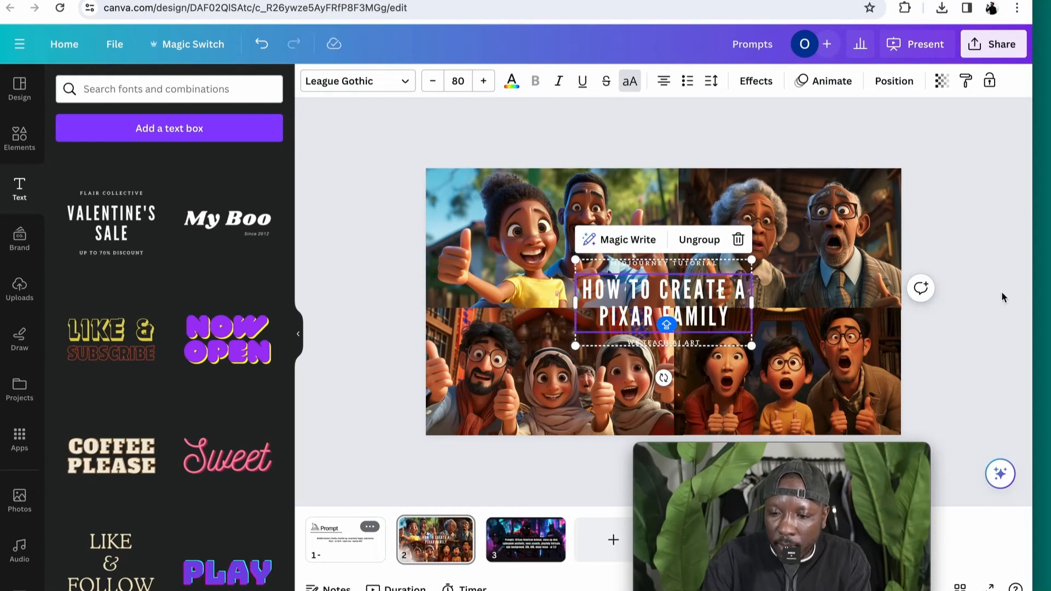
left_click(969, 287)
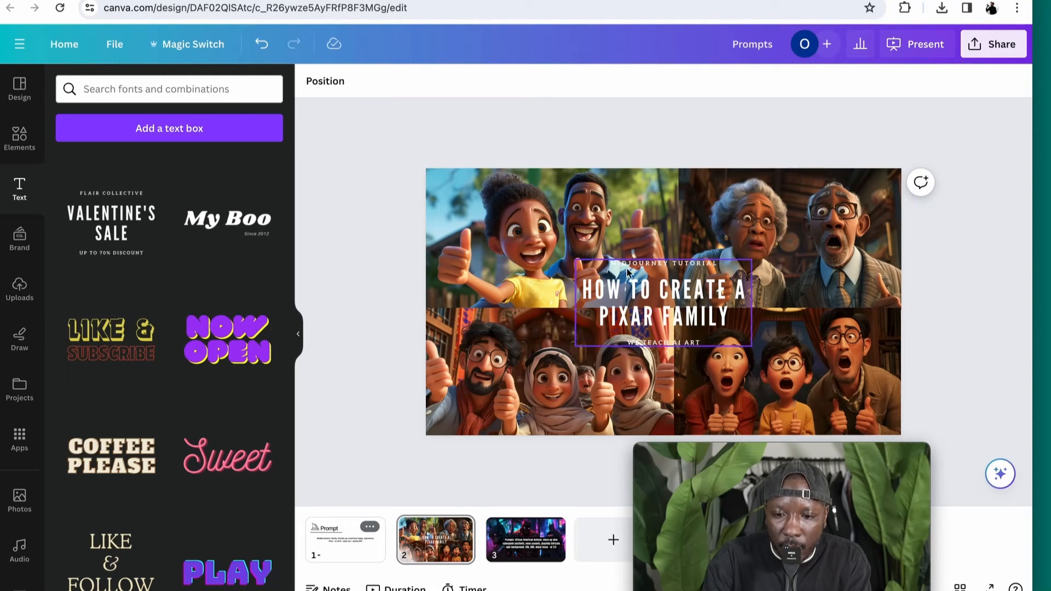
Try the Background text effect on the "HOW TO CREATE A PIXAR FAMILY" headline alone and undo it
left_click(653, 291)
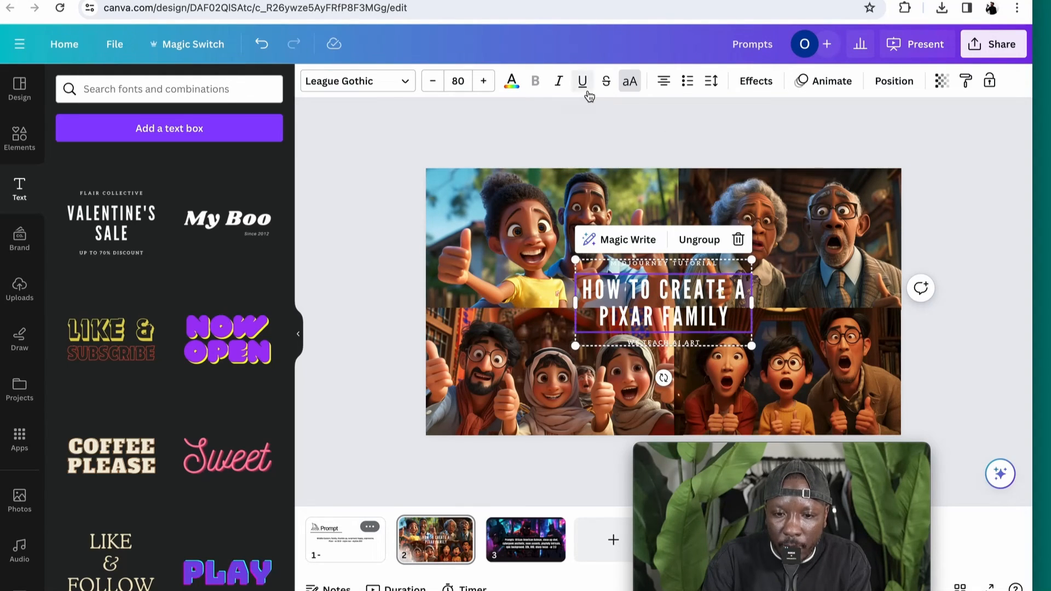
left_click(755, 88)
scroll(227, 412, "down", 1)
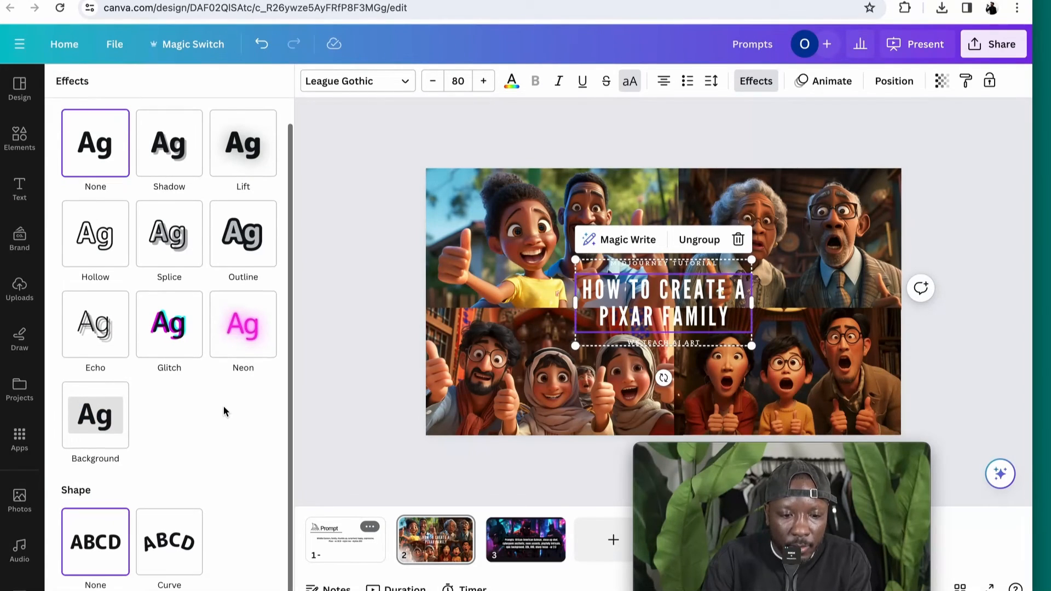
left_click(121, 408)
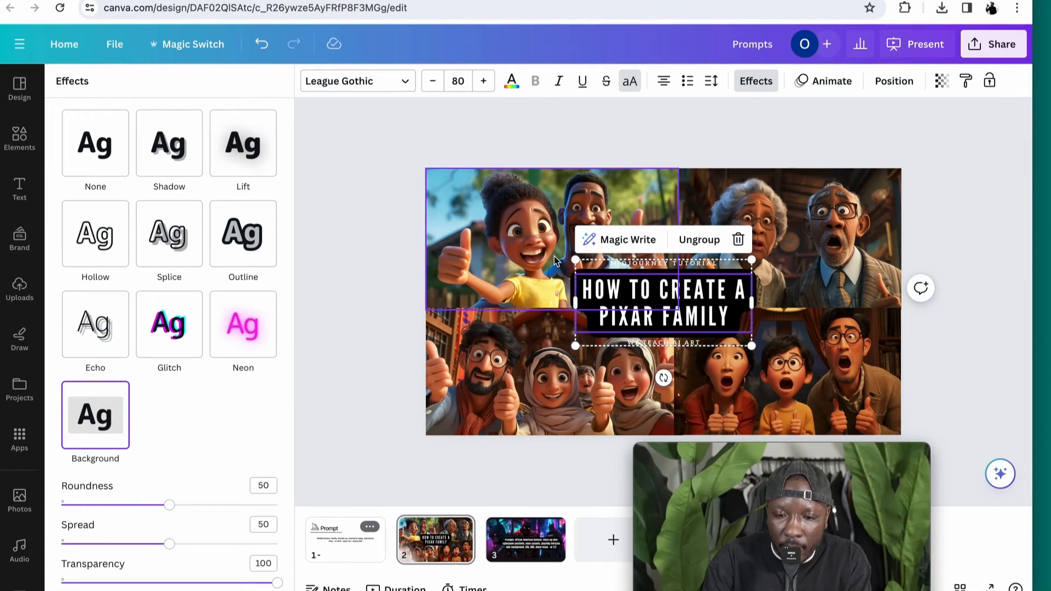
left_click(518, 289)
left_click(707, 265)
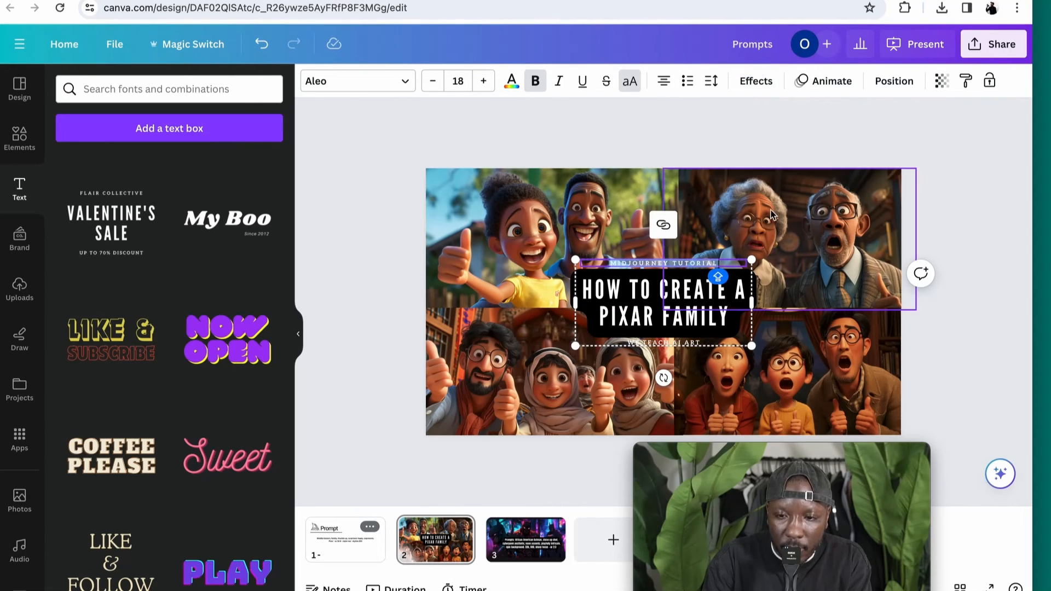
left_click(262, 44)
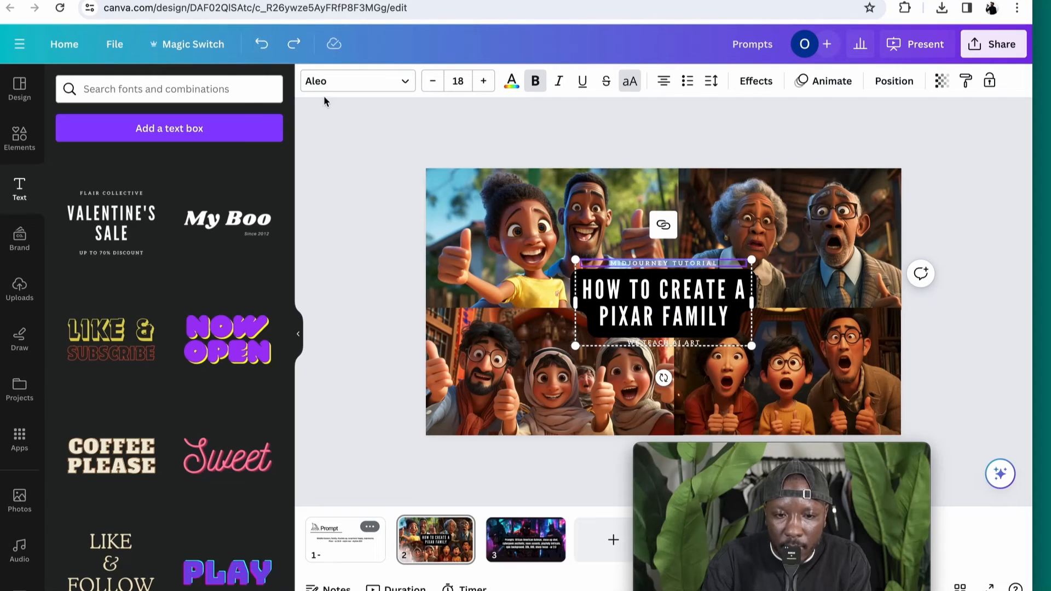
left_click(695, 232)
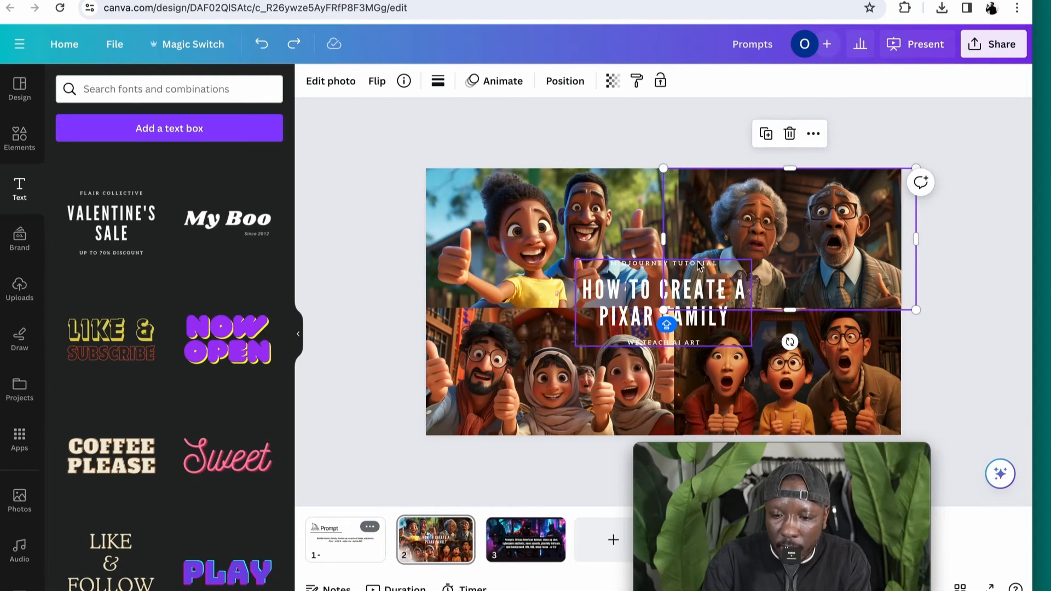
Apply the Background text effect to the whole title group so all three lines get a backing, and deselect it
left_click(692, 281)
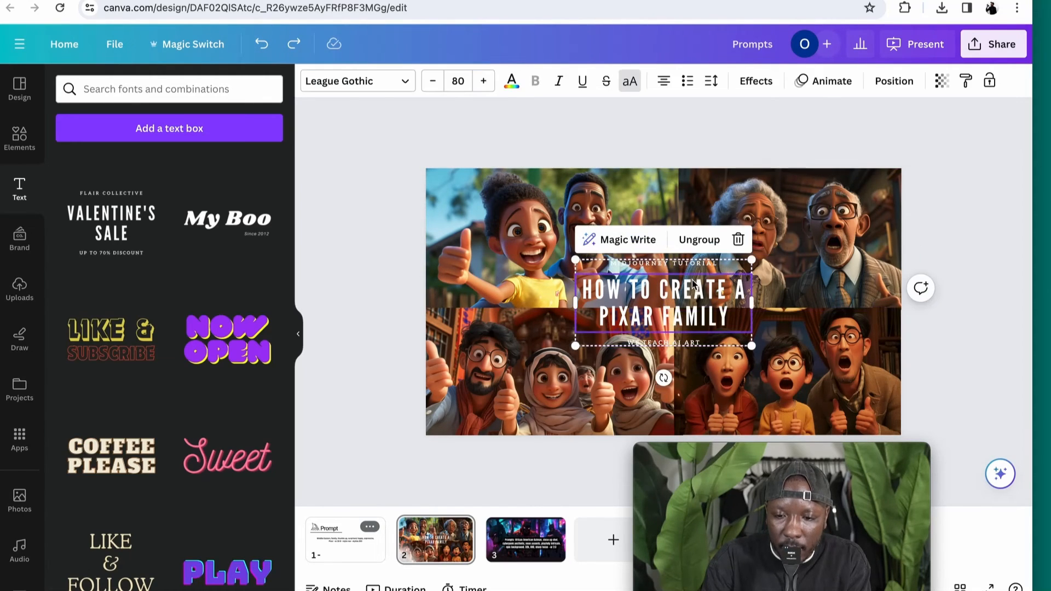
left_click(604, 287)
left_click(611, 241)
left_click(629, 282)
key("Escape")
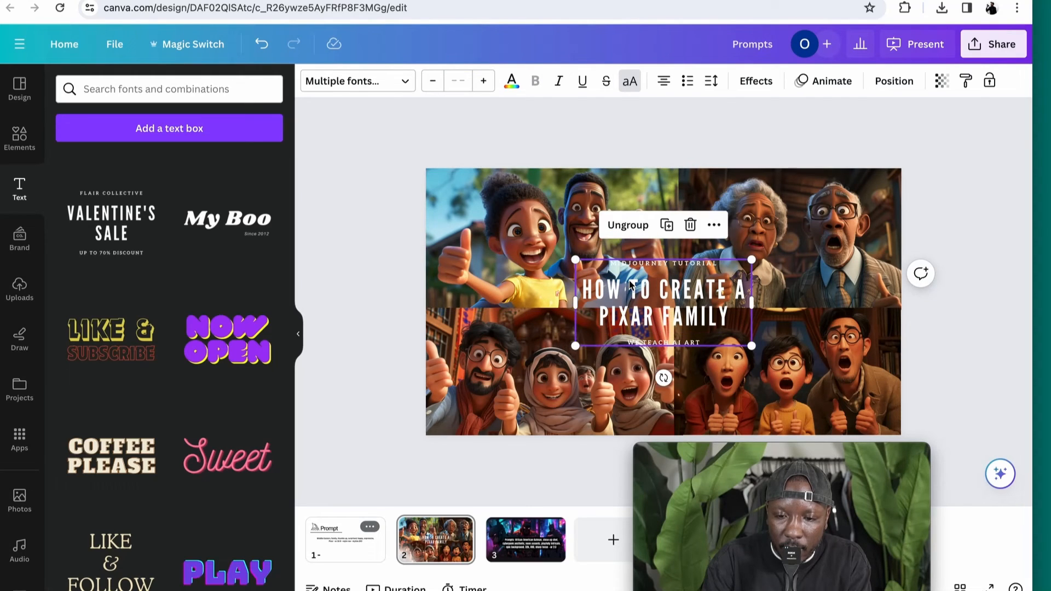
left_click(748, 85)
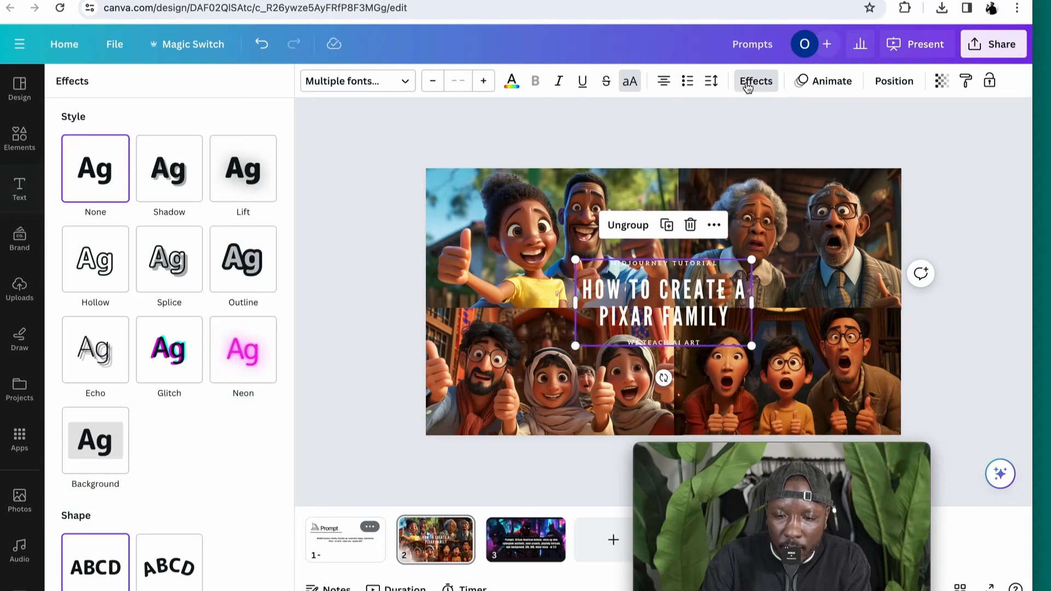
left_click(95, 440)
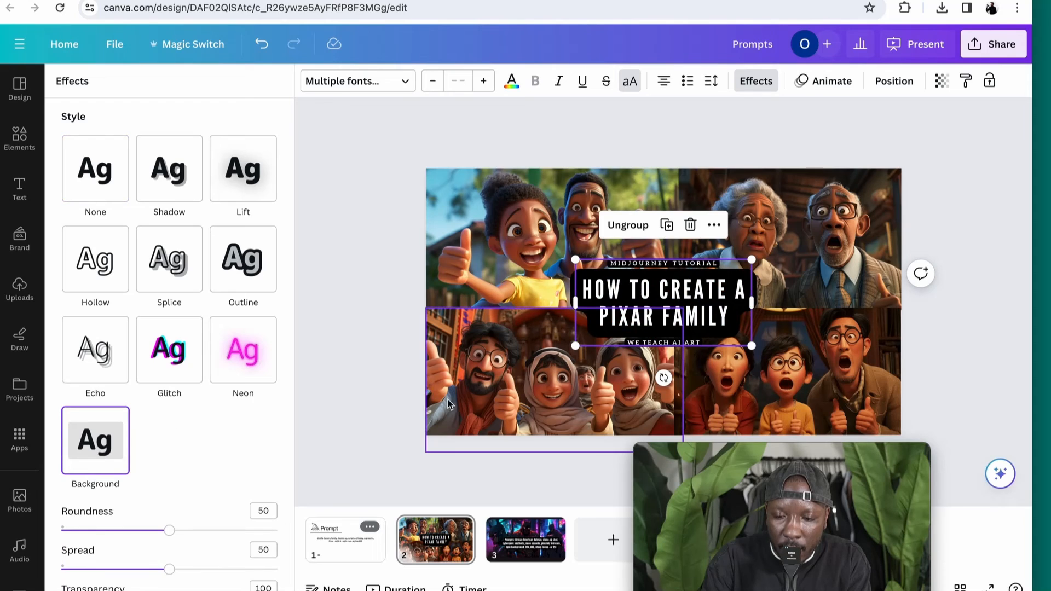
left_click(481, 401)
double_click(485, 386)
left_click(809, 281)
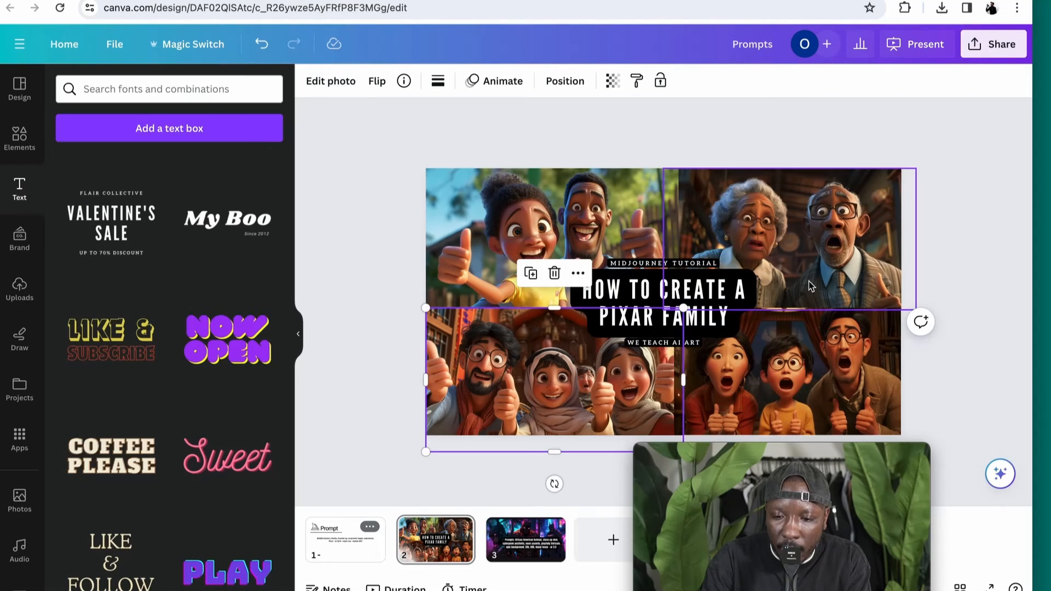
left_click(971, 216)
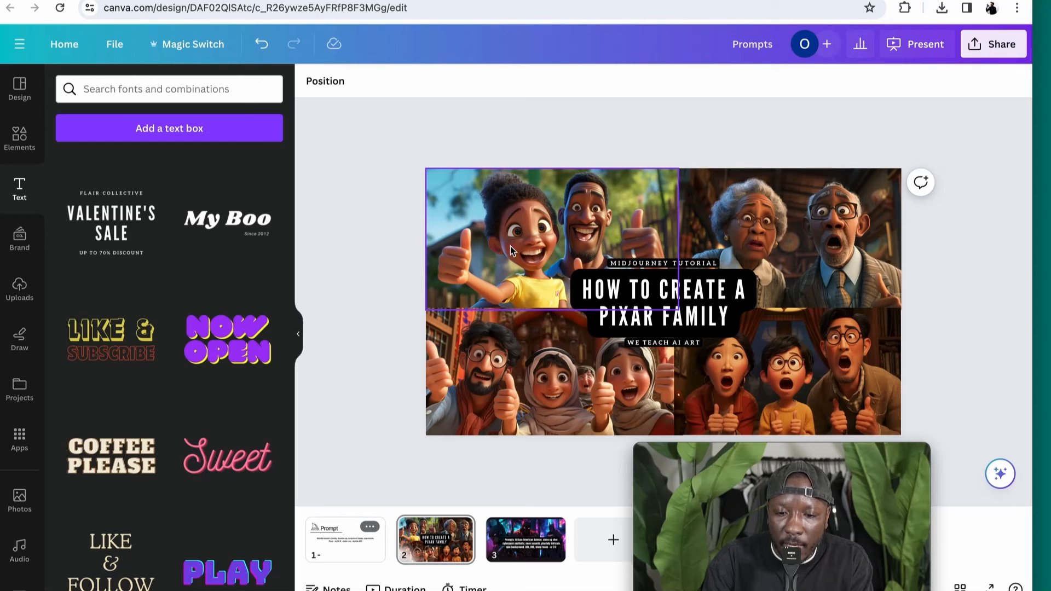
left_click(705, 292)
left_click(920, 257)
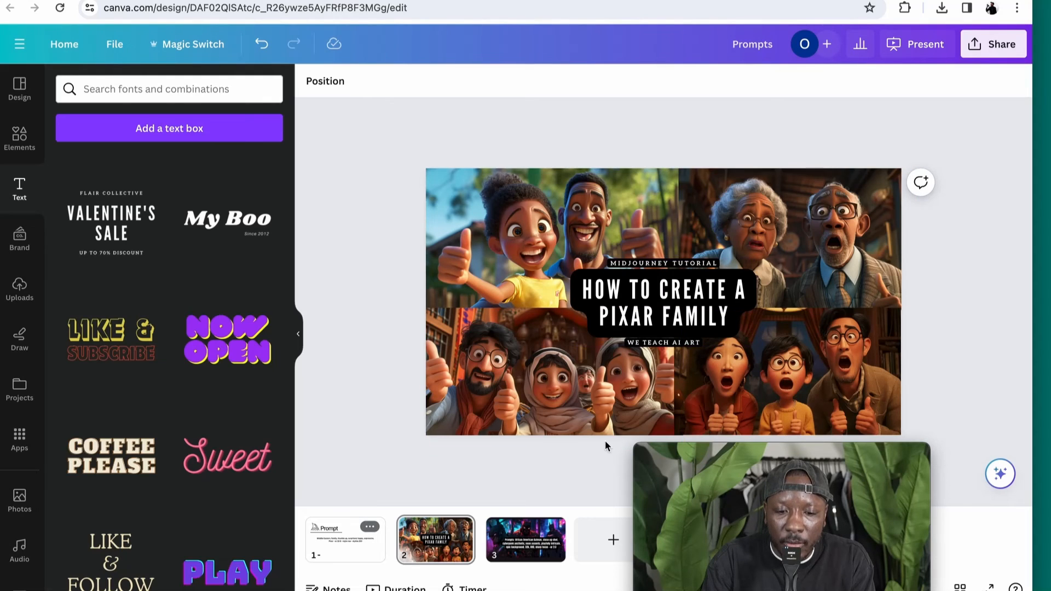
On page 1, enclose "Middle Eastern" in parentheses at the start of the prompt text and remove the comma following it
left_click(348, 556)
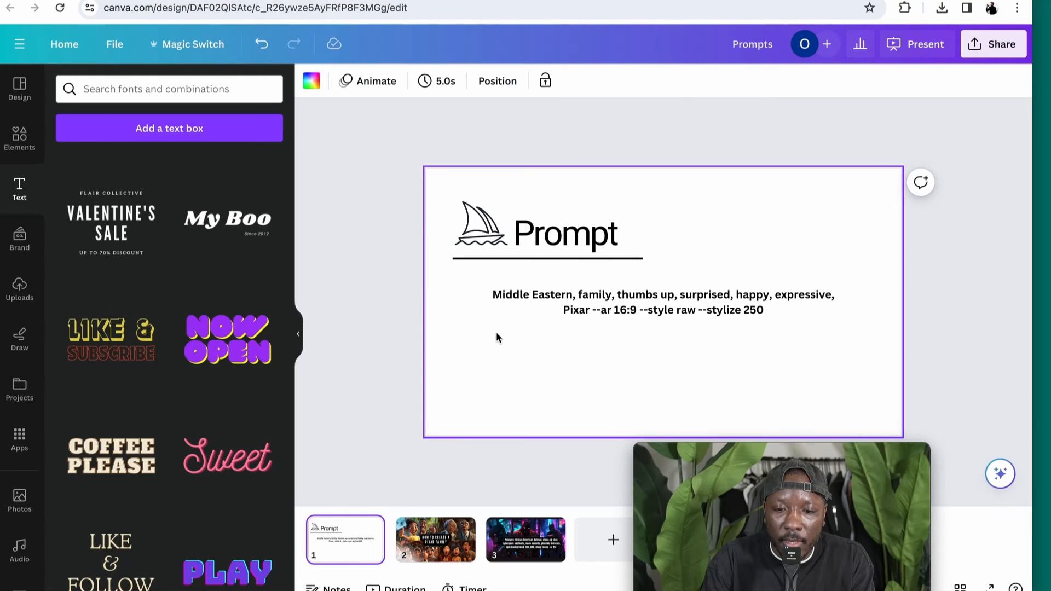
double_click(530, 298)
left_click(555, 294)
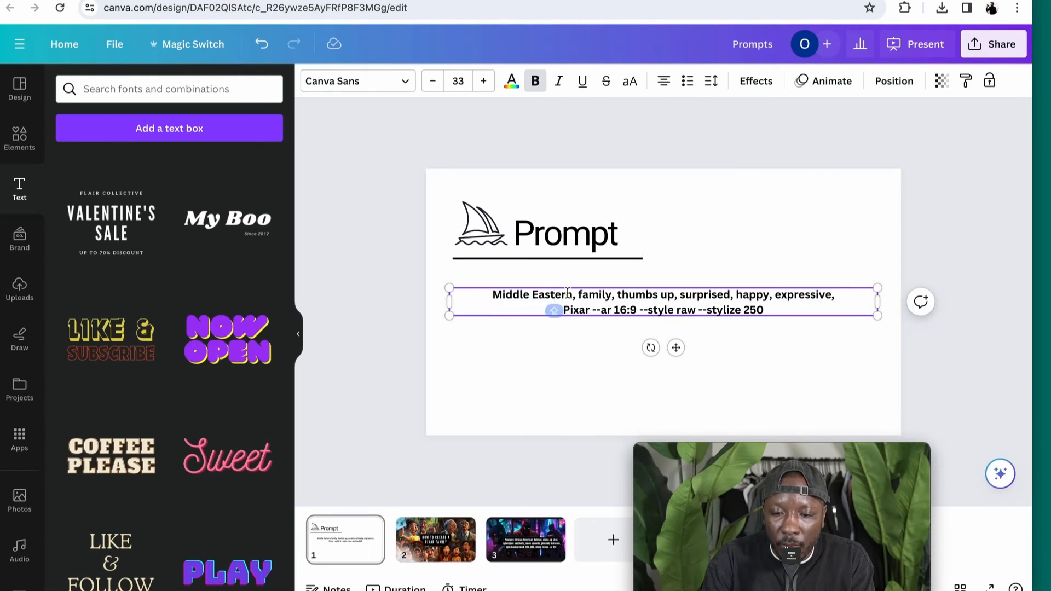
left_click(575, 294)
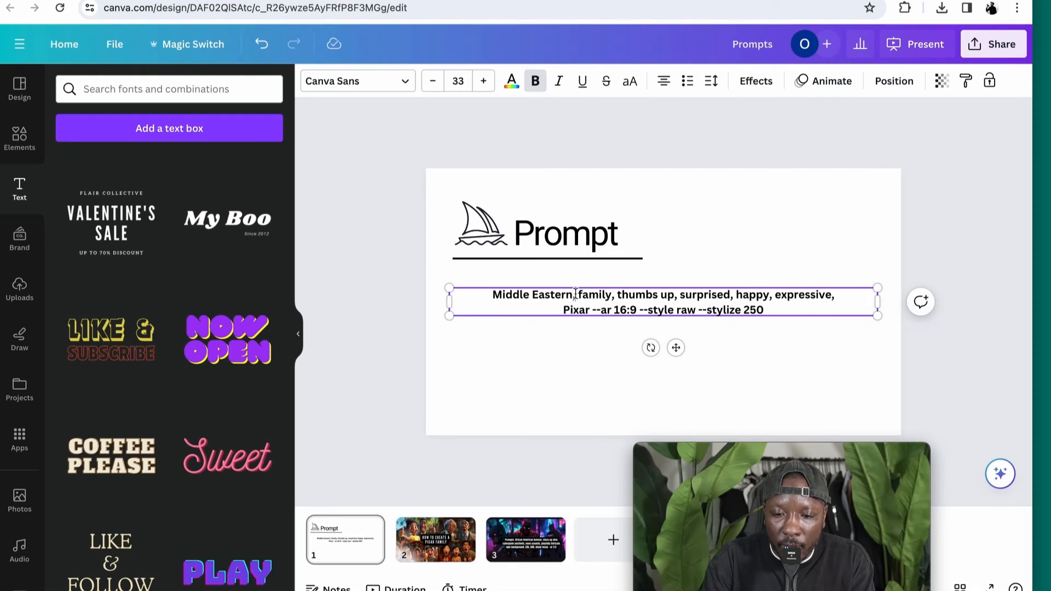
key("BackSpace")
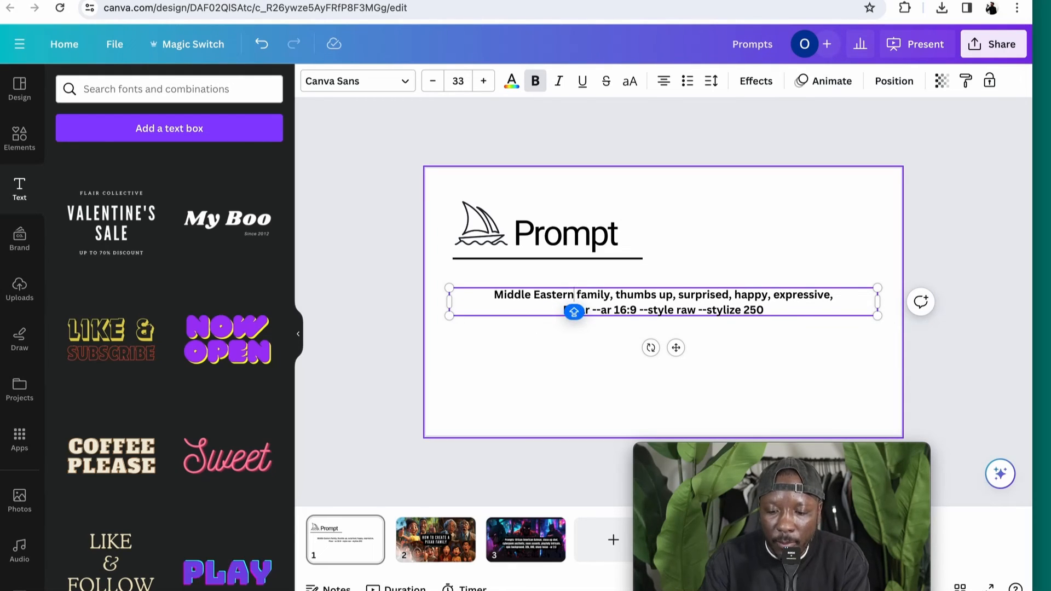
type(")")
left_click(494, 294)
type("(")
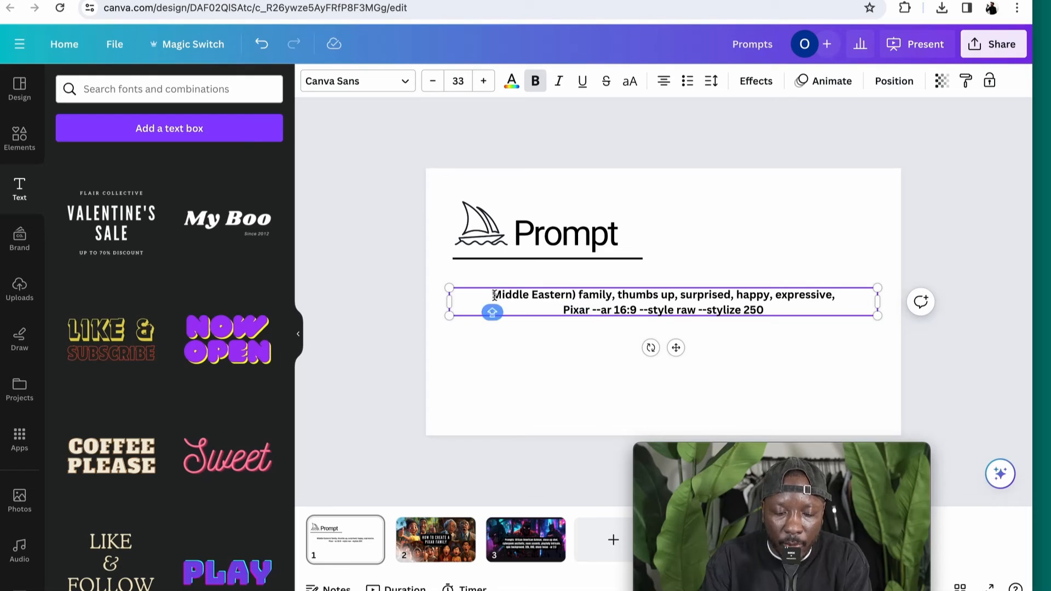
Replace the words inside the prompt's parentheses with "Describe your family", deselect the text and return to page 2
left_click_drag(494, 294, 575, 294)
type("dS")
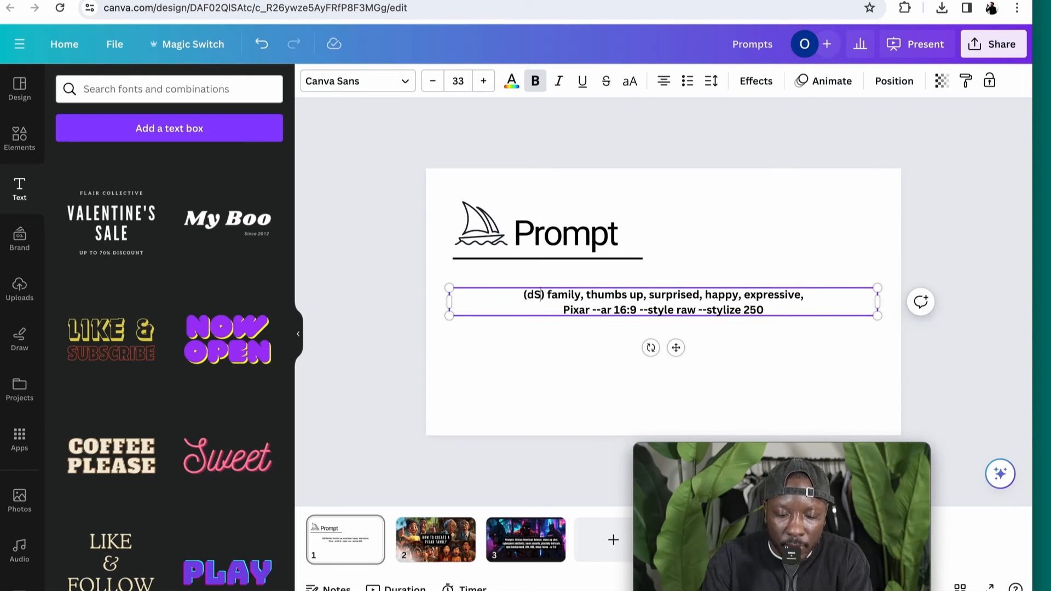
key("BackSpace")
key("BackSpace")
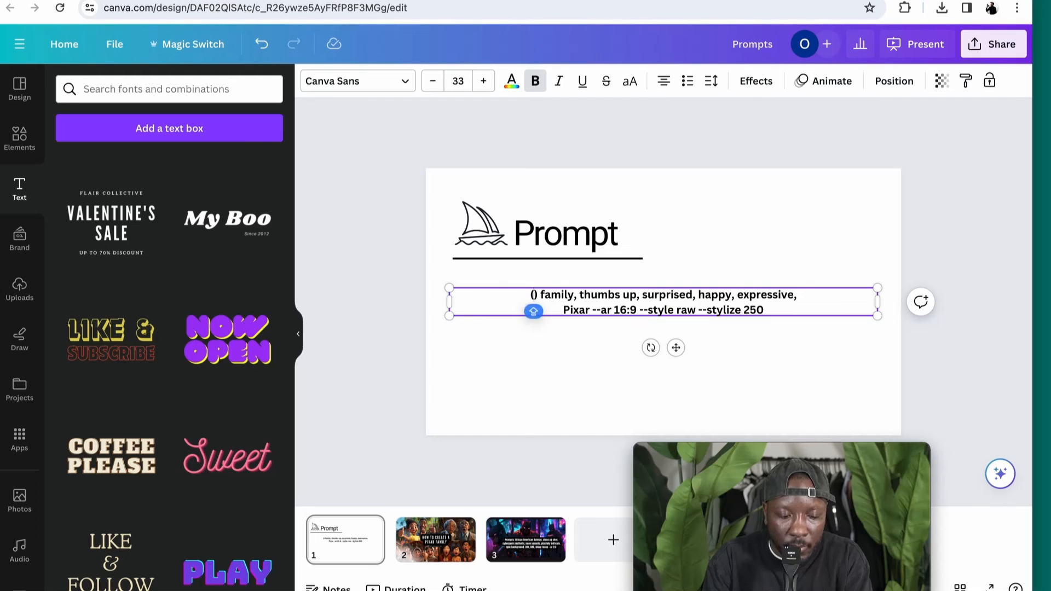
type("Ds")
key("BackSpace")
type("escribe")
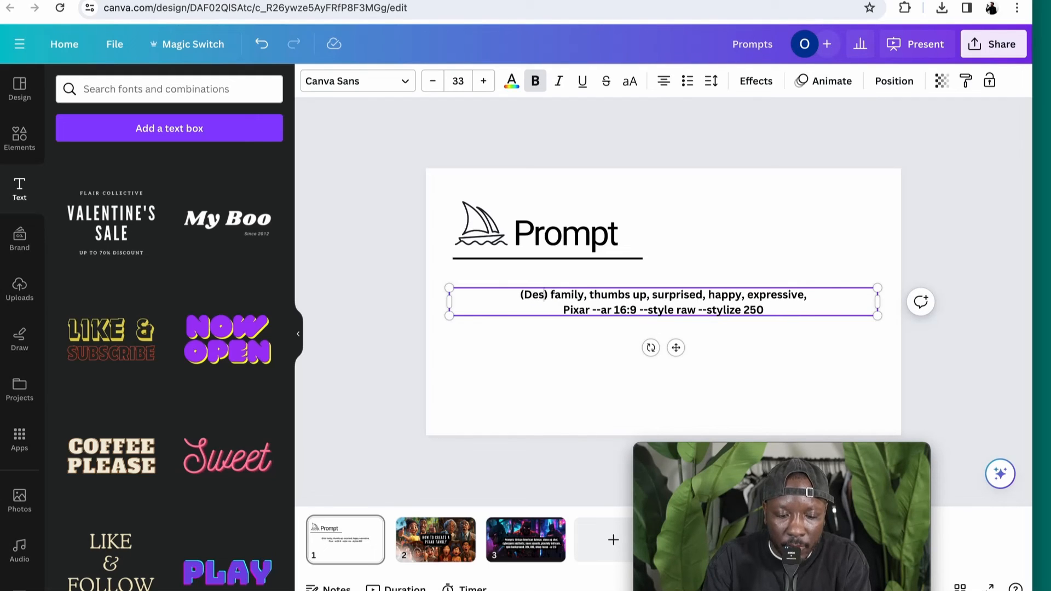
type(" your fami")
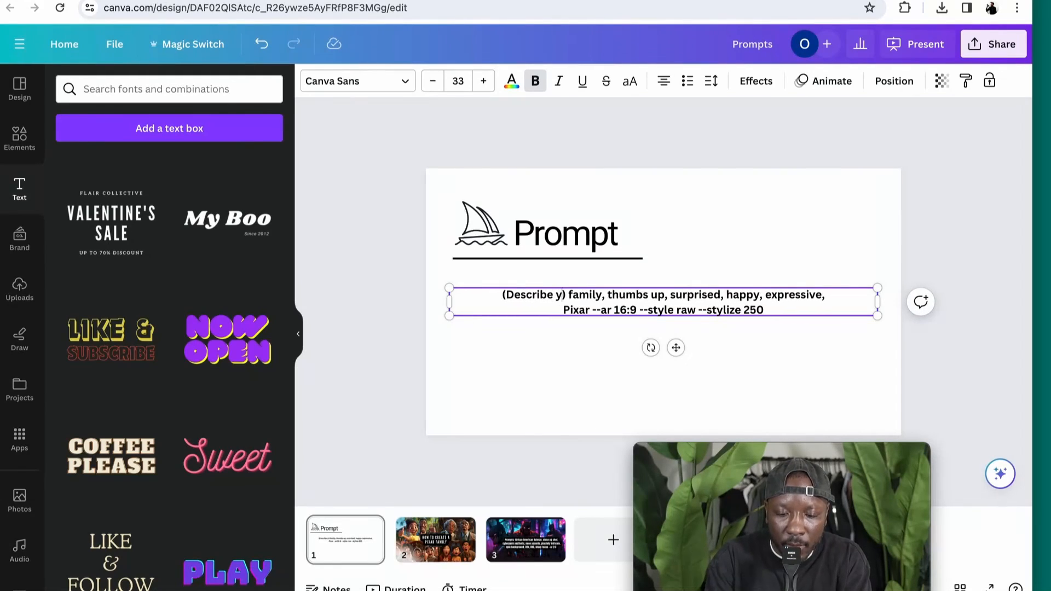
type("ly")
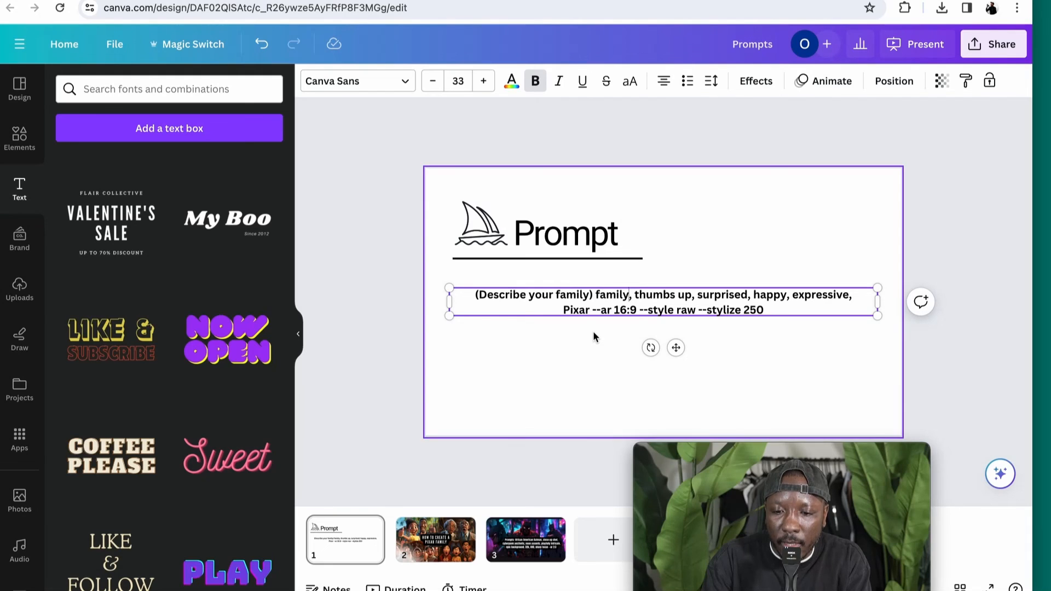
left_click(738, 216)
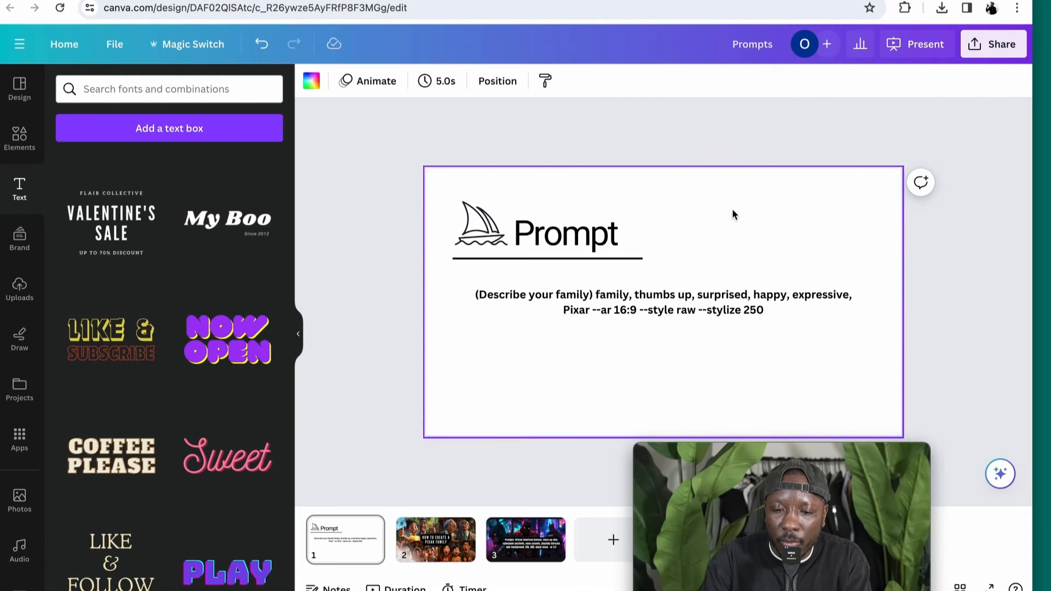
left_click(438, 553)
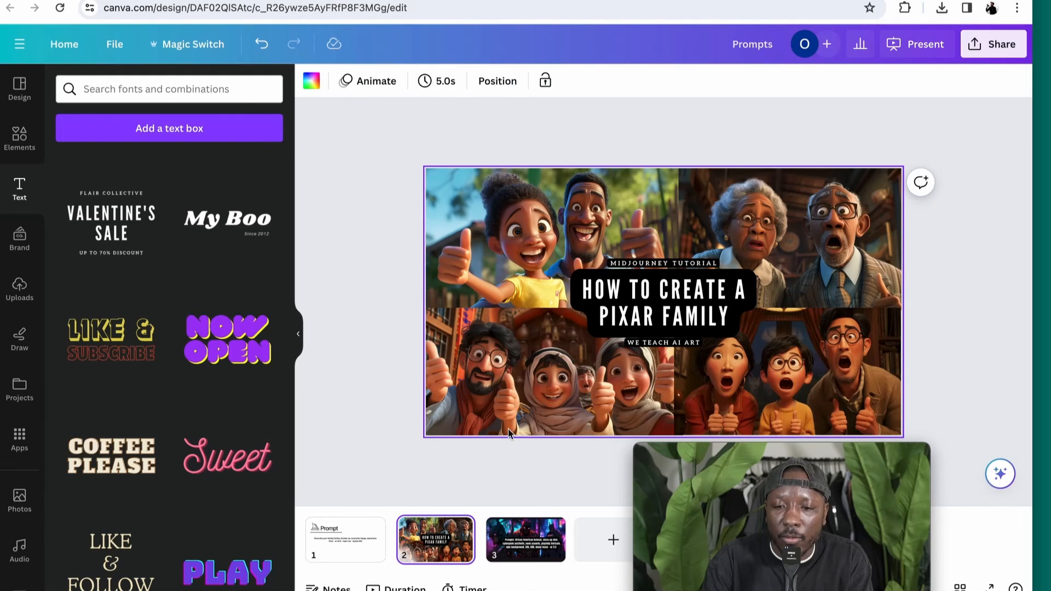